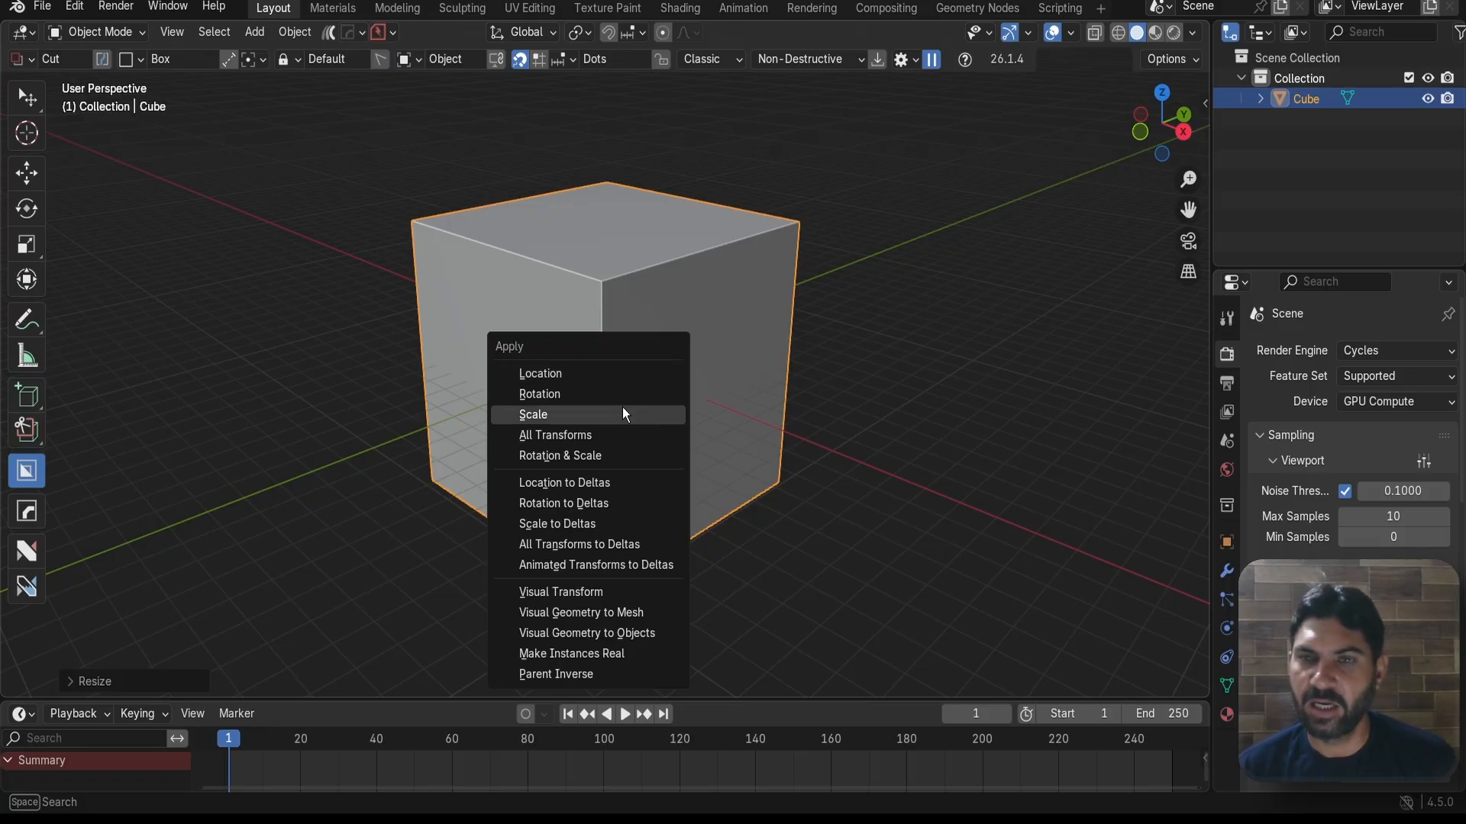
- Apply the cube's scale so its transform is reset at the current size
{"action": "left_click", "coordinate": [626, 414]}
{"action": "scroll", "coordinate": [644, 394], "scroll_direction": "up", "scroll_amount": 5}
{"action": "scroll", "coordinate": [679, 351], "scroll_direction": "down", "scroll_amount": 7}
- Add a cylinder mesh and move it along the Y axis, well clear of the cube
{"action": "middle_click_drag", "start_coordinate": [679, 351], "coordinate": [640, 374]}
{"action": "key", "text": "shift+a"}
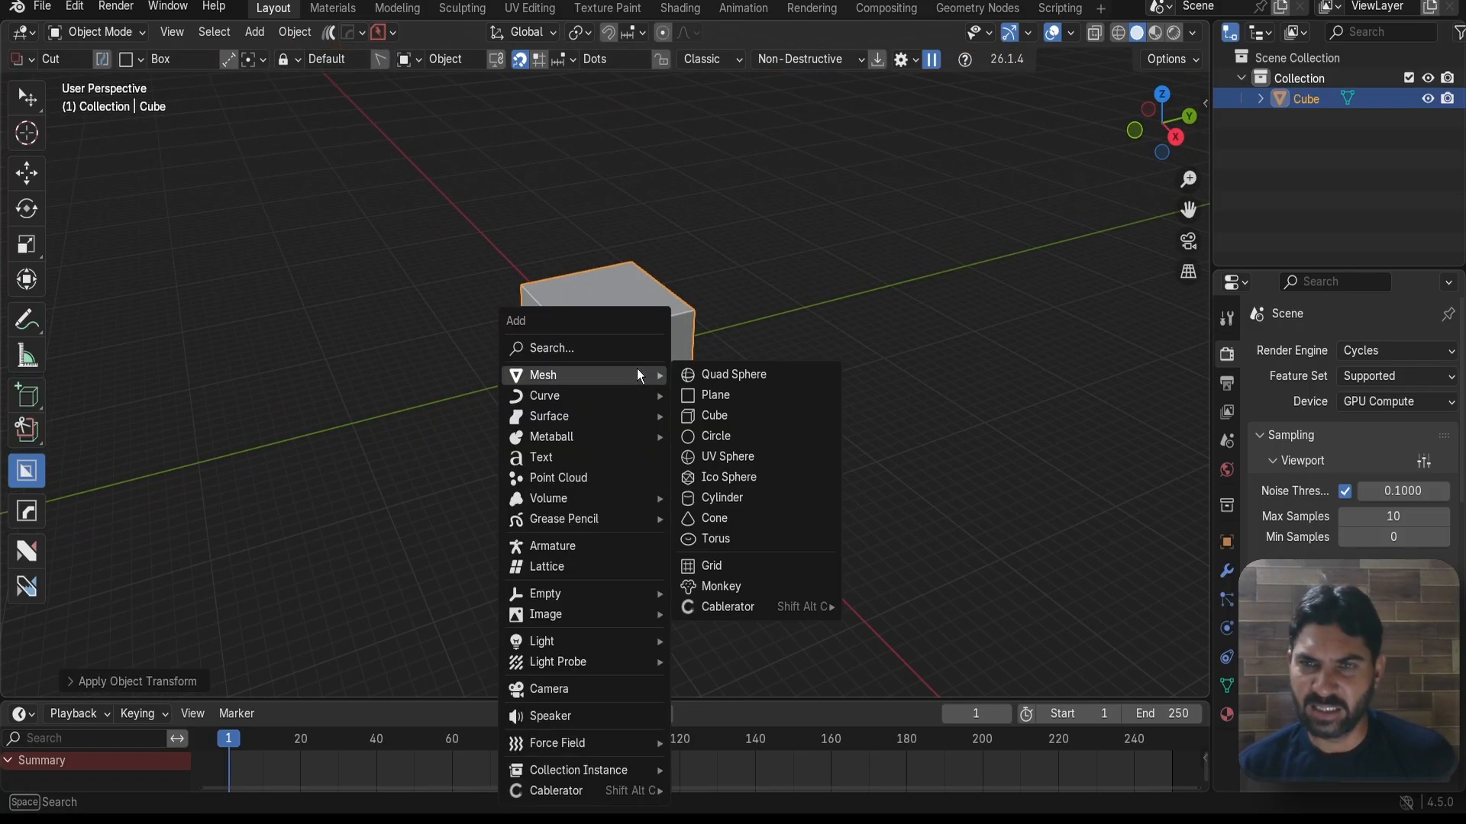
{"action": "left_click", "coordinate": [767, 497]}
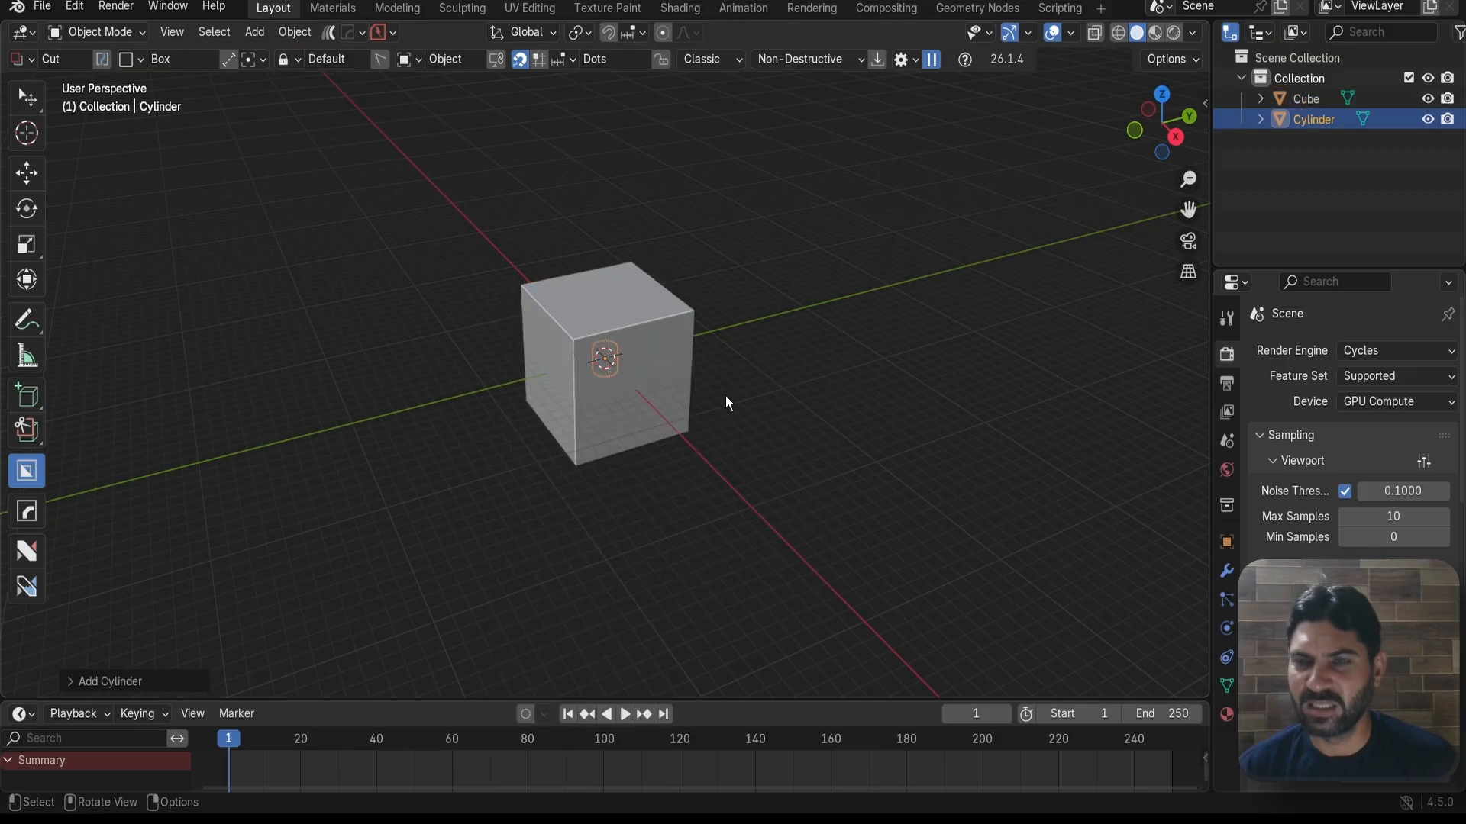
{"action": "key", "text": "g"}
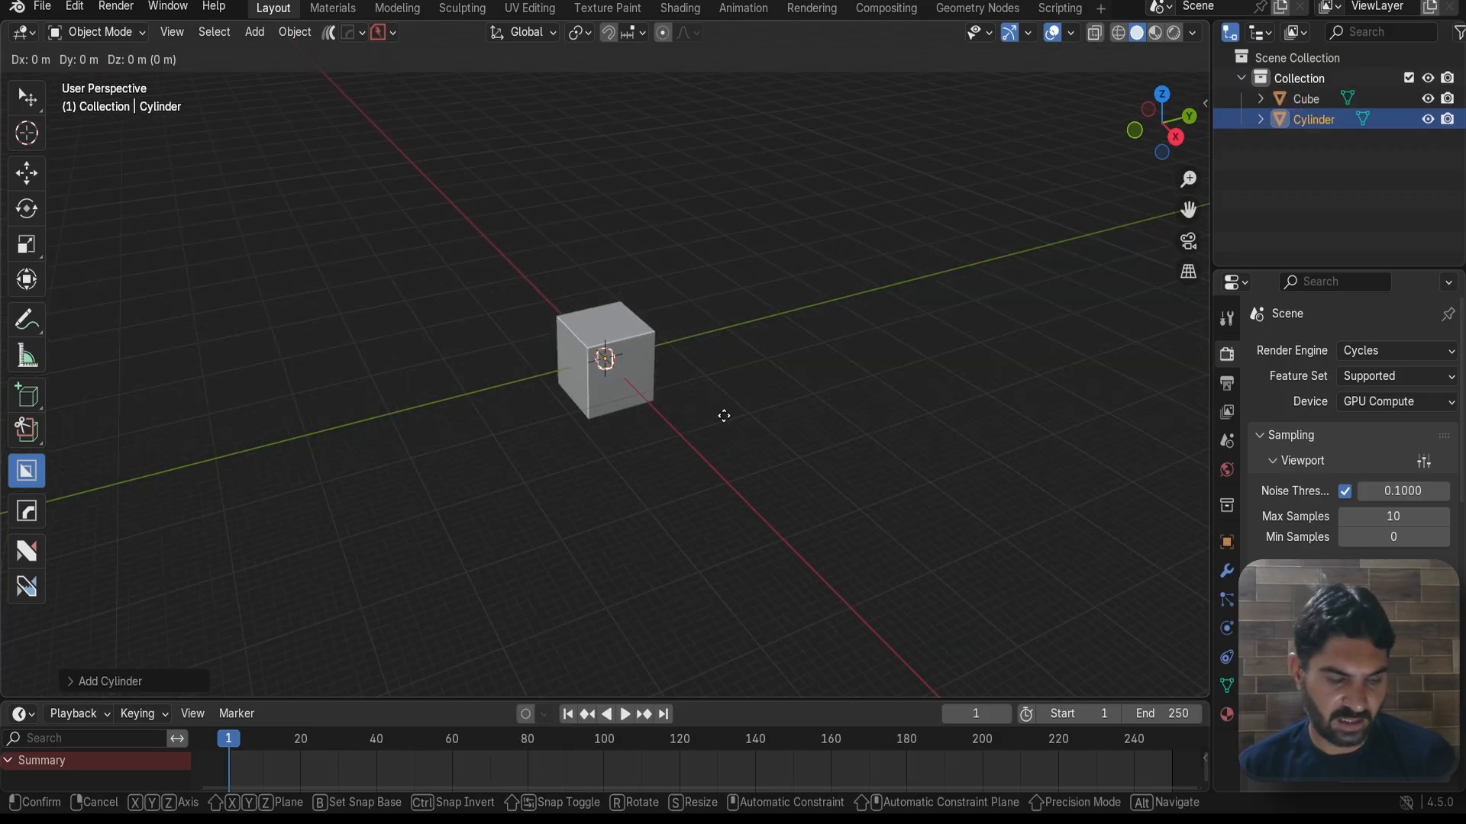
{"action": "key", "text": "y"}
{"action": "left_click", "coordinate": [447, 492]}
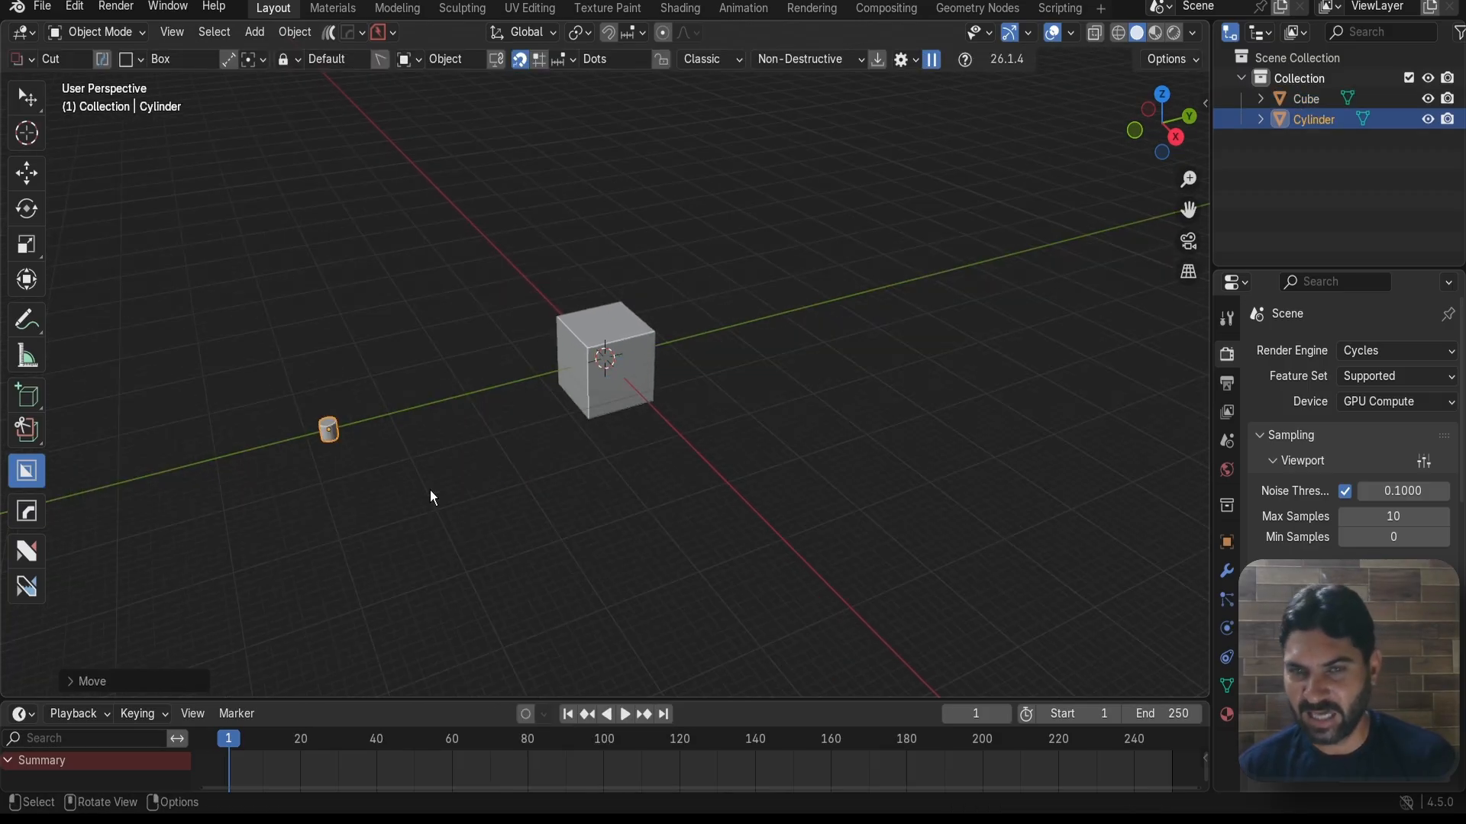
- Flatten the cylinder into a coin-like disc by scaling it along Z to about 0.13
{"action": "key", "text": "KP_Decimal"}
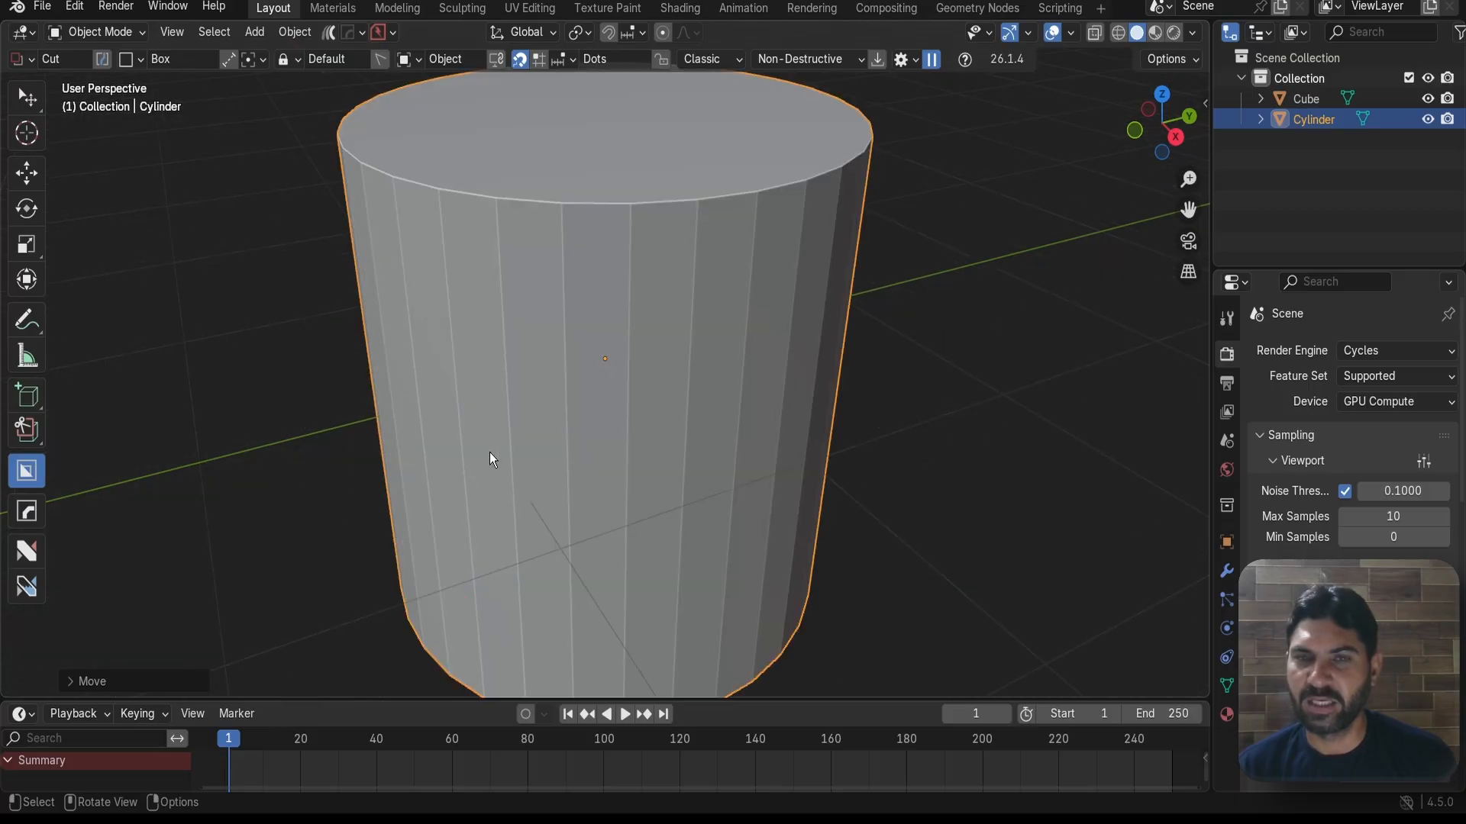
{"action": "scroll", "coordinate": [576, 396], "scroll_direction": "down", "scroll_amount": 4}
{"action": "middle_click_drag", "start_coordinate": [582, 392], "coordinate": [686, 428]}
{"action": "scroll", "coordinate": [652, 359], "scroll_direction": "down", "scroll_amount": 3}
{"action": "scroll", "coordinate": [540, 383], "scroll_direction": "up", "scroll_amount": 2}
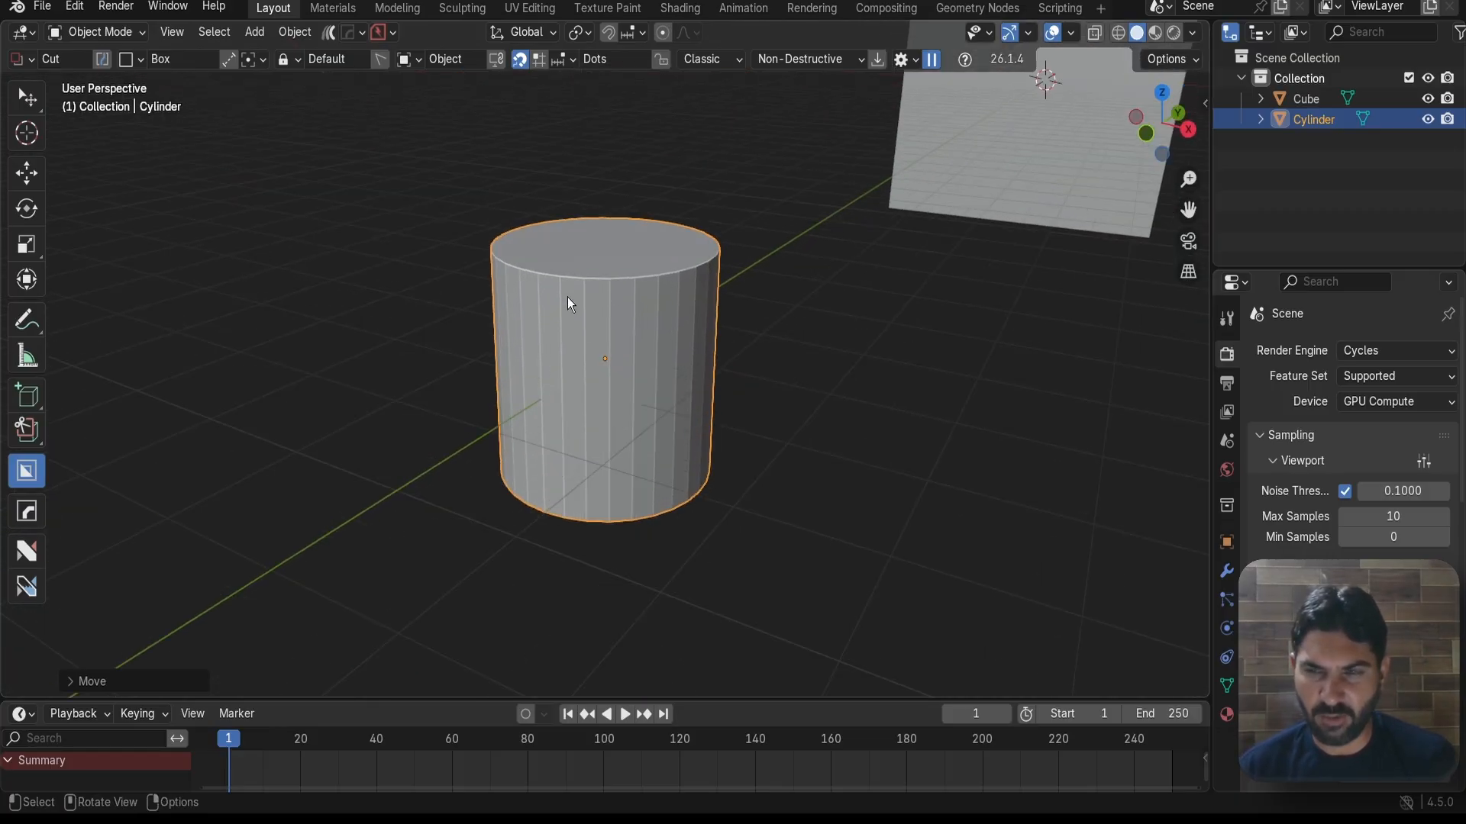
{"action": "scroll", "coordinate": [627, 496], "scroll_direction": "down", "scroll_amount": 3}
{"action": "mouse_move", "coordinate": [688, 443]}
{"action": "middle_mouse_down"}
{"action": "mouse_move", "coordinate": [704, 461]}
{"action": "mouse_move", "coordinate": [664, 456]}
{"action": "middle_mouse_up"}
{"action": "key", "text": "s"}
{"action": "key", "text": "z"}
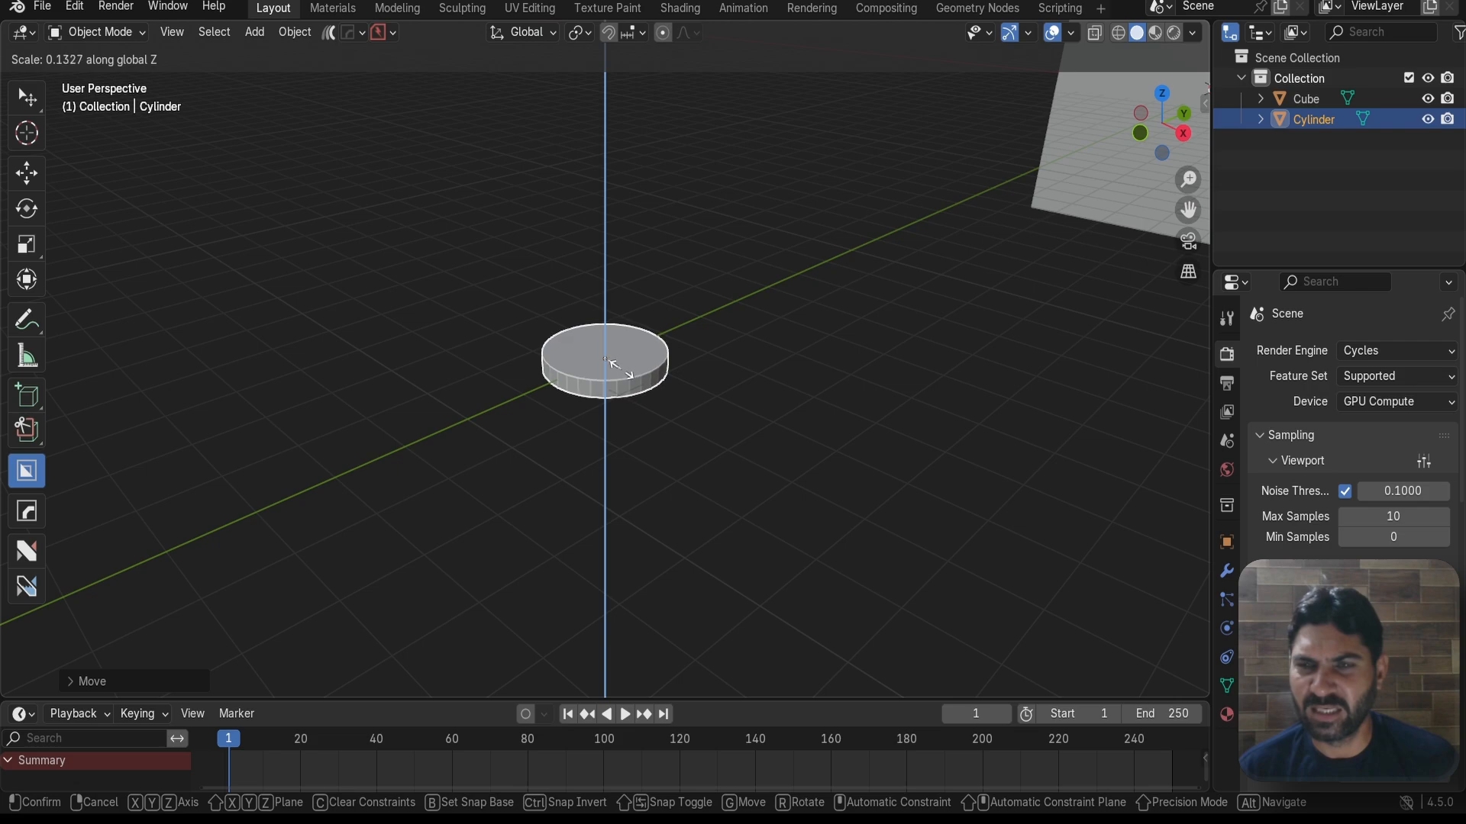
{"action": "left_click", "coordinate": [614, 366]}
- Apply the flattened cylinder's scale
{"action": "scroll", "coordinate": [611, 385], "scroll_direction": "up", "scroll_amount": 5}
{"action": "scroll", "coordinate": [628, 379], "scroll_direction": "down", "scroll_amount": 1}
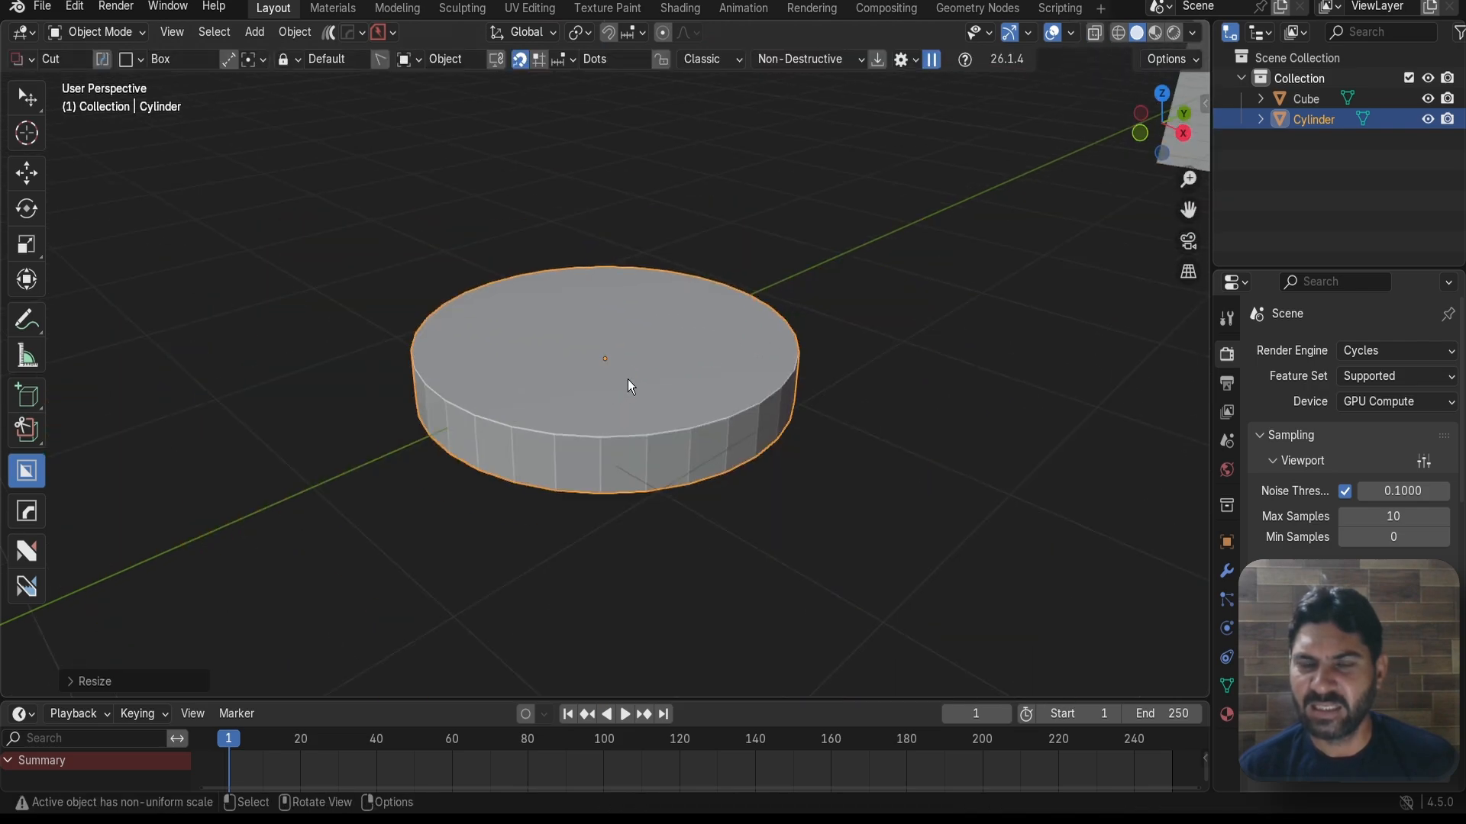
{"action": "middle_click_drag", "start_coordinate": [627, 378], "coordinate": [583, 373]}
{"action": "key", "text": "ctrl+a"}
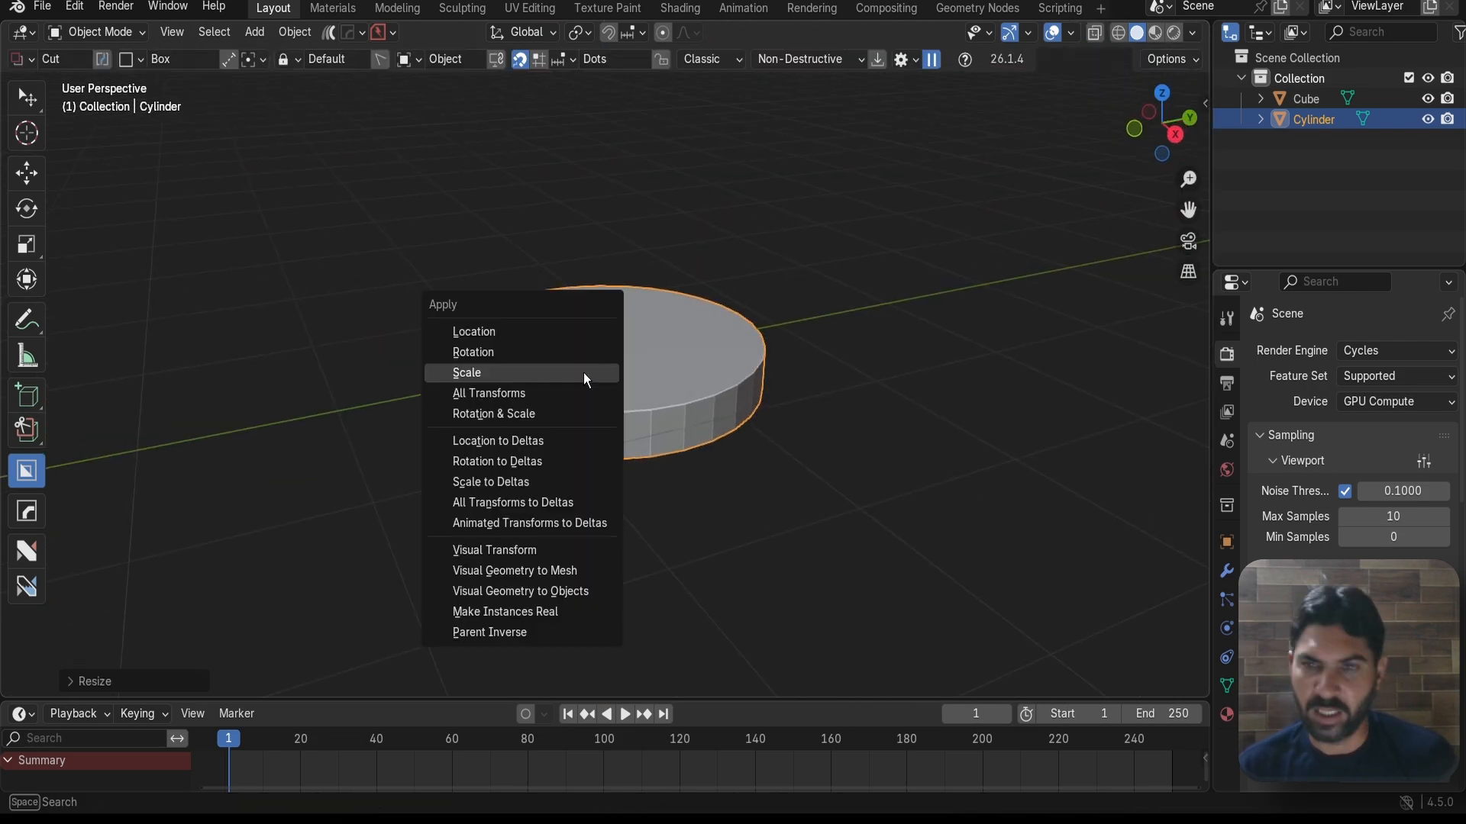
{"action": "left_click", "coordinate": [583, 373]}
- Add a Bevel modifier to the flattened cylinder
{"action": "scroll", "coordinate": [671, 394], "scroll_direction": "up", "scroll_amount": 5}
{"action": "scroll", "coordinate": [716, 339], "scroll_direction": "down", "scroll_amount": 5}
{"action": "middle_click_drag", "start_coordinate": [716, 339], "coordinate": [731, 369]}
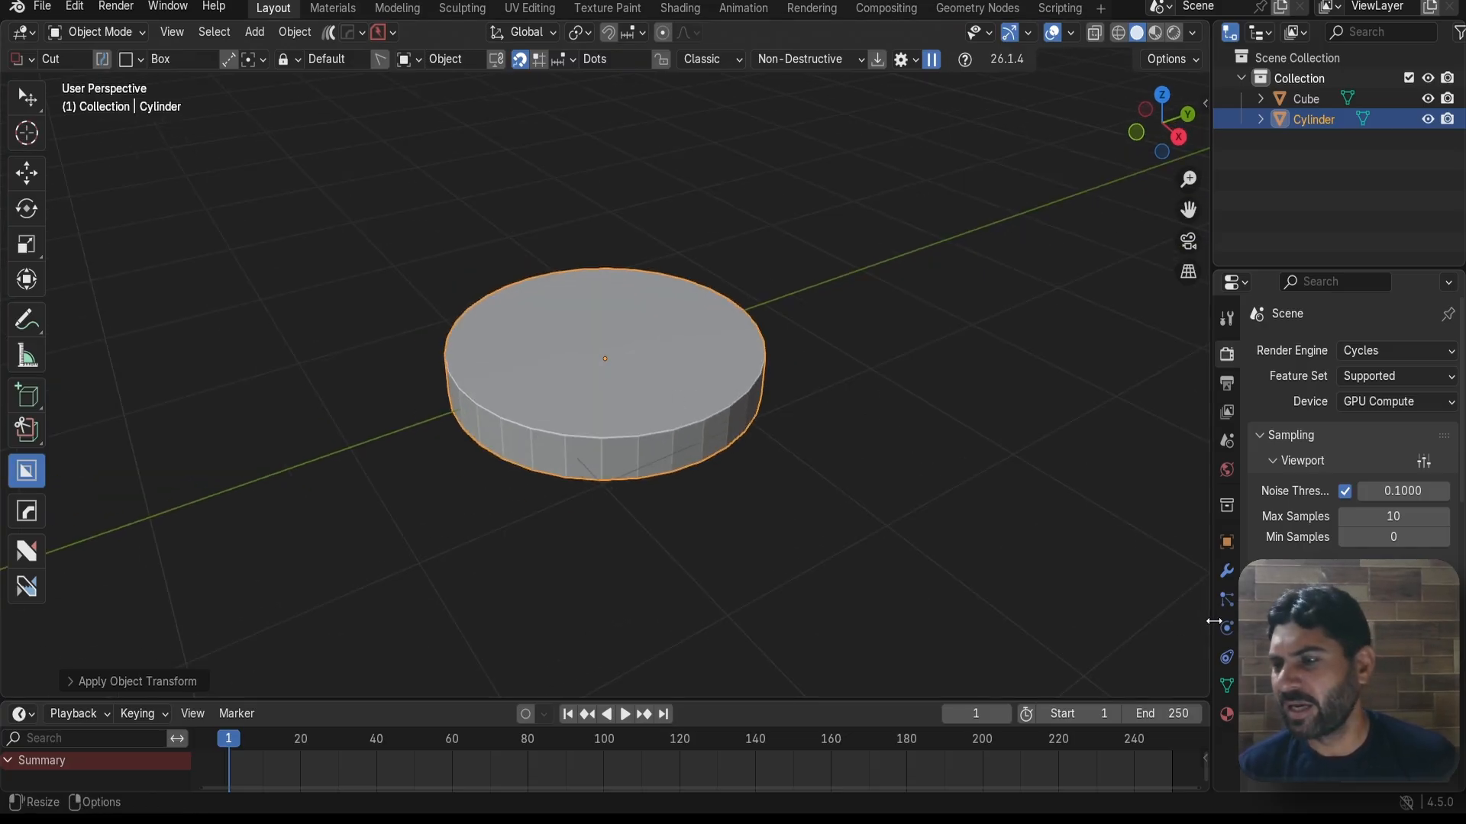
{"action": "left_click", "coordinate": [1225, 571]}
{"action": "left_click", "coordinate": [1340, 507]}
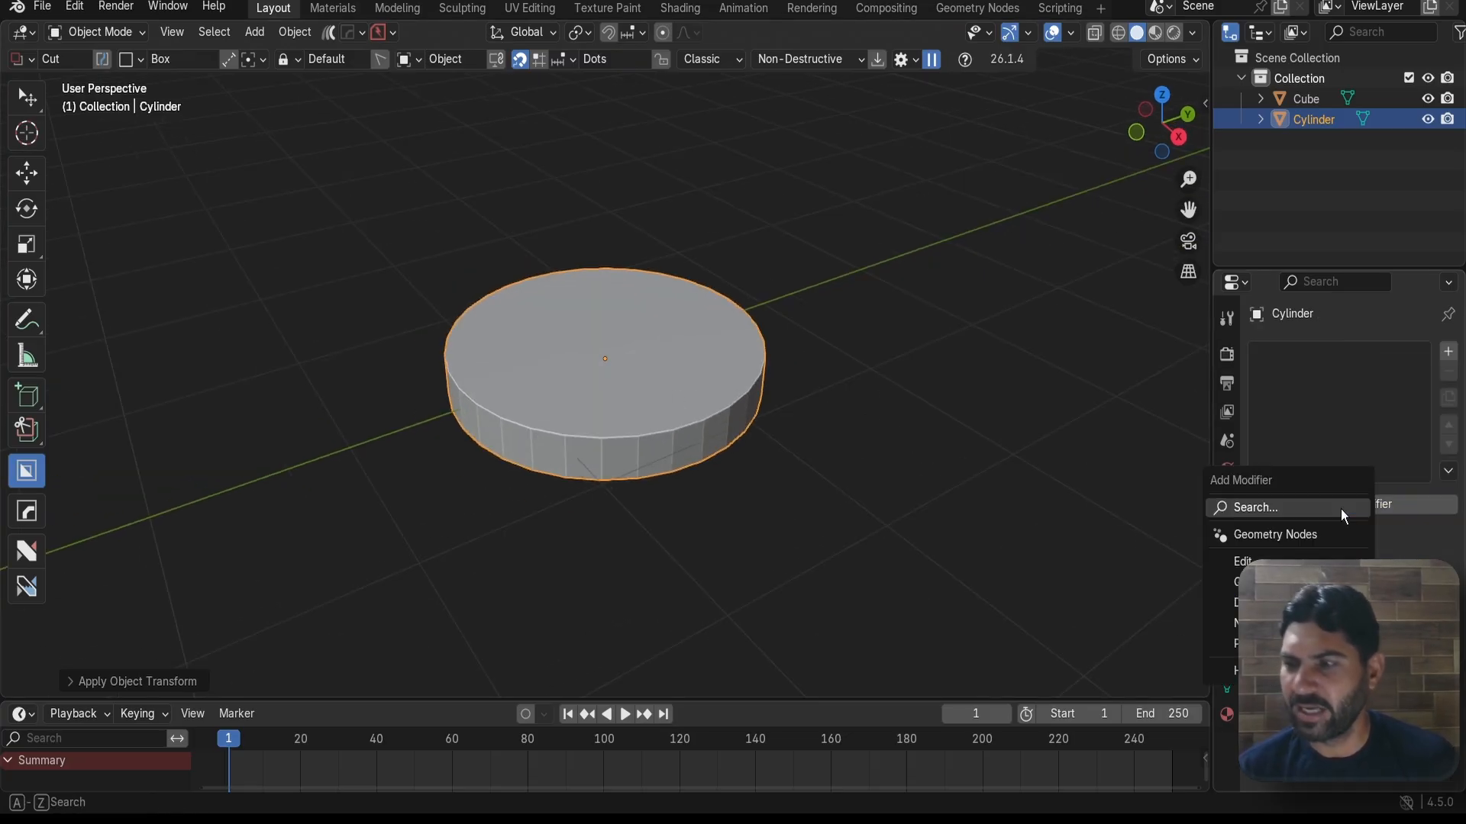
{"action": "left_click", "coordinate": [1341, 510]}
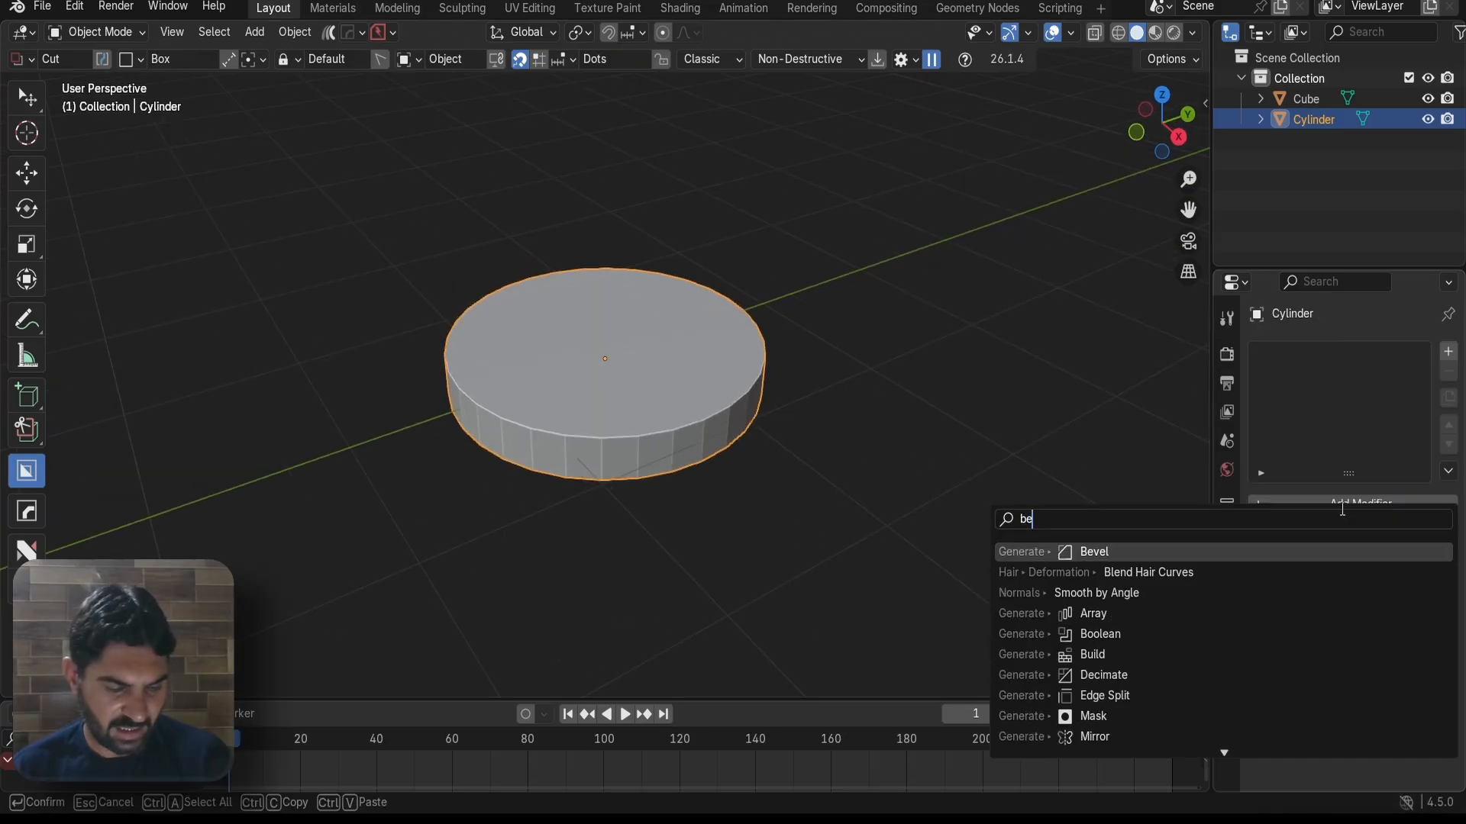
{"action": "left_click", "coordinate": [1271, 548]}
{"action": "scroll", "coordinate": [738, 433], "scroll_direction": "up", "scroll_amount": 5}
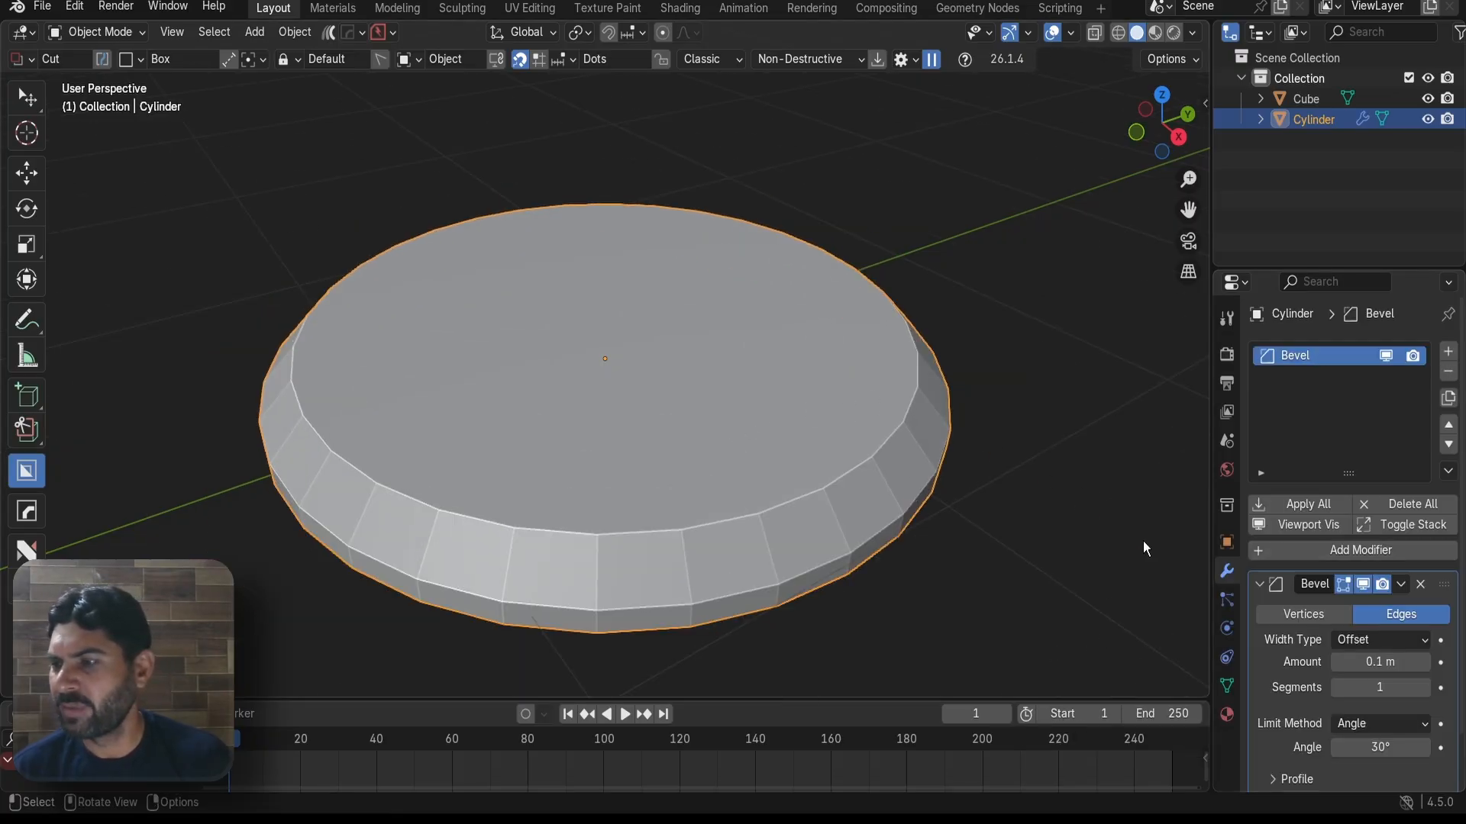
- Reduce the bevel amount to a narrow edge and apply all modifiers on the cylinder
{"action": "left_click_drag", "start_coordinate": [1371, 663], "coordinate": [1314, 663]}
{"action": "left_click", "coordinate": [1310, 504]}
{"action": "scroll", "coordinate": [695, 469], "scroll_direction": "up", "scroll_amount": 4}
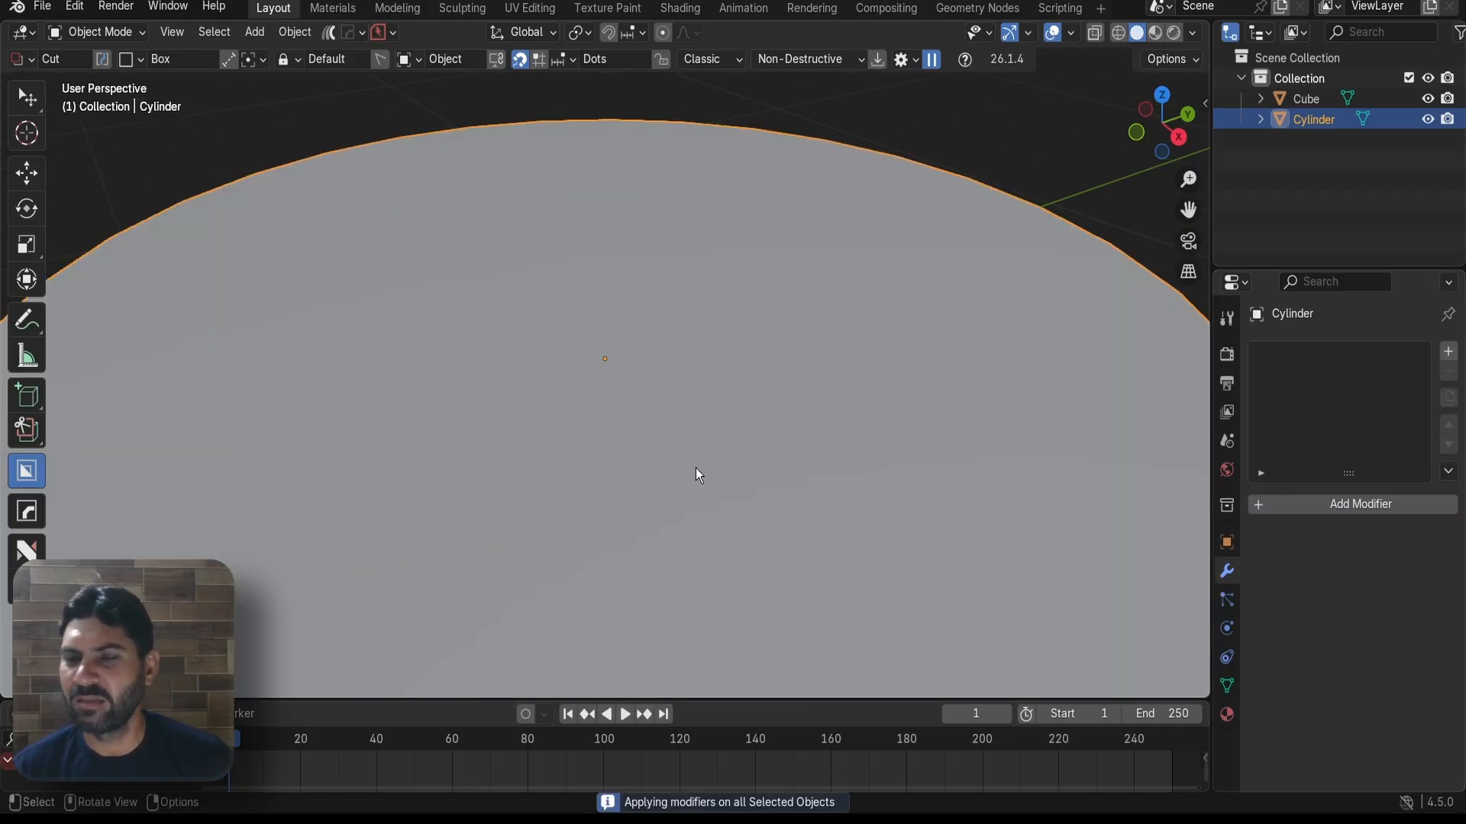
- Shade the cylinder with Shade Auto Smooth
{"action": "scroll", "coordinate": [632, 351], "scroll_direction": "down", "scroll_amount": 5}
{"action": "right_click", "coordinate": [562, 318]}
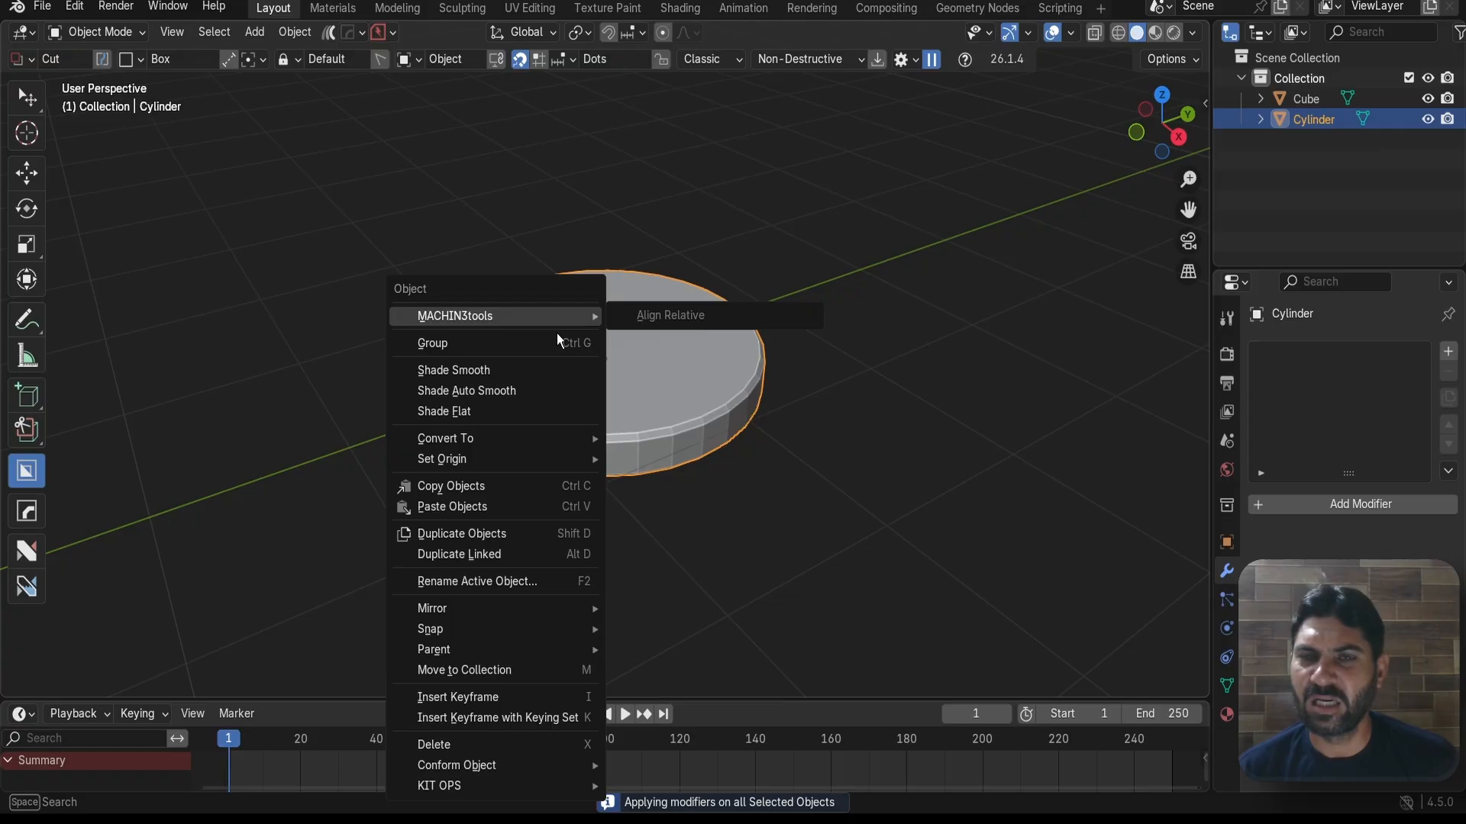
{"action": "left_click", "coordinate": [532, 388]}
{"action": "scroll", "coordinate": [630, 401], "scroll_direction": "up", "scroll_amount": 3}
{"action": "scroll", "coordinate": [661, 367], "scroll_direction": "down", "scroll_amount": 4}
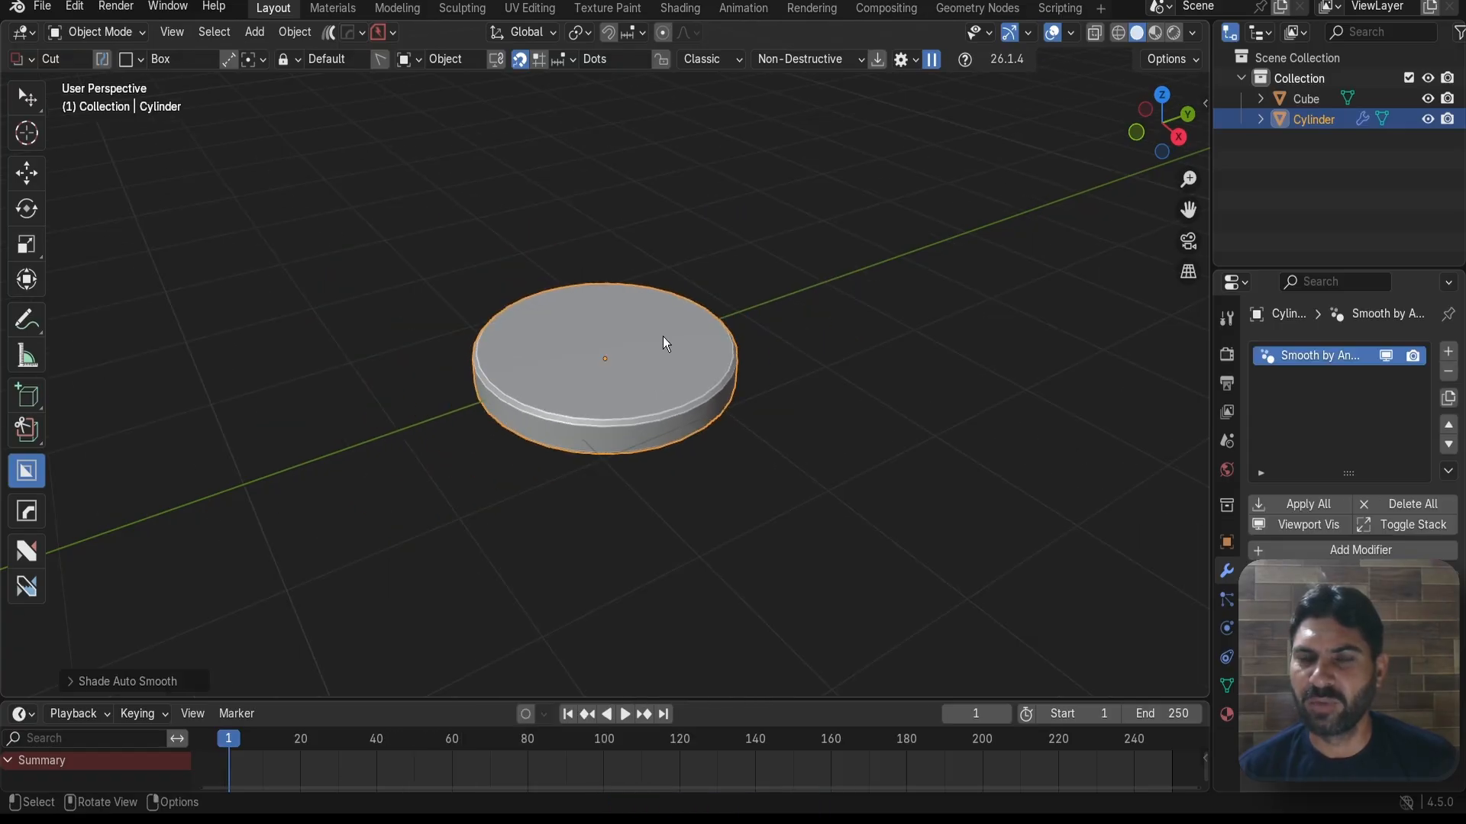
{"action": "scroll", "coordinate": [645, 347], "scroll_direction": "up", "scroll_amount": 2}
{"action": "scroll", "coordinate": [554, 383], "scroll_direction": "up", "scroll_amount": 2}
{"action": "scroll", "coordinate": [542, 359], "scroll_direction": "down", "scroll_amount": 8}
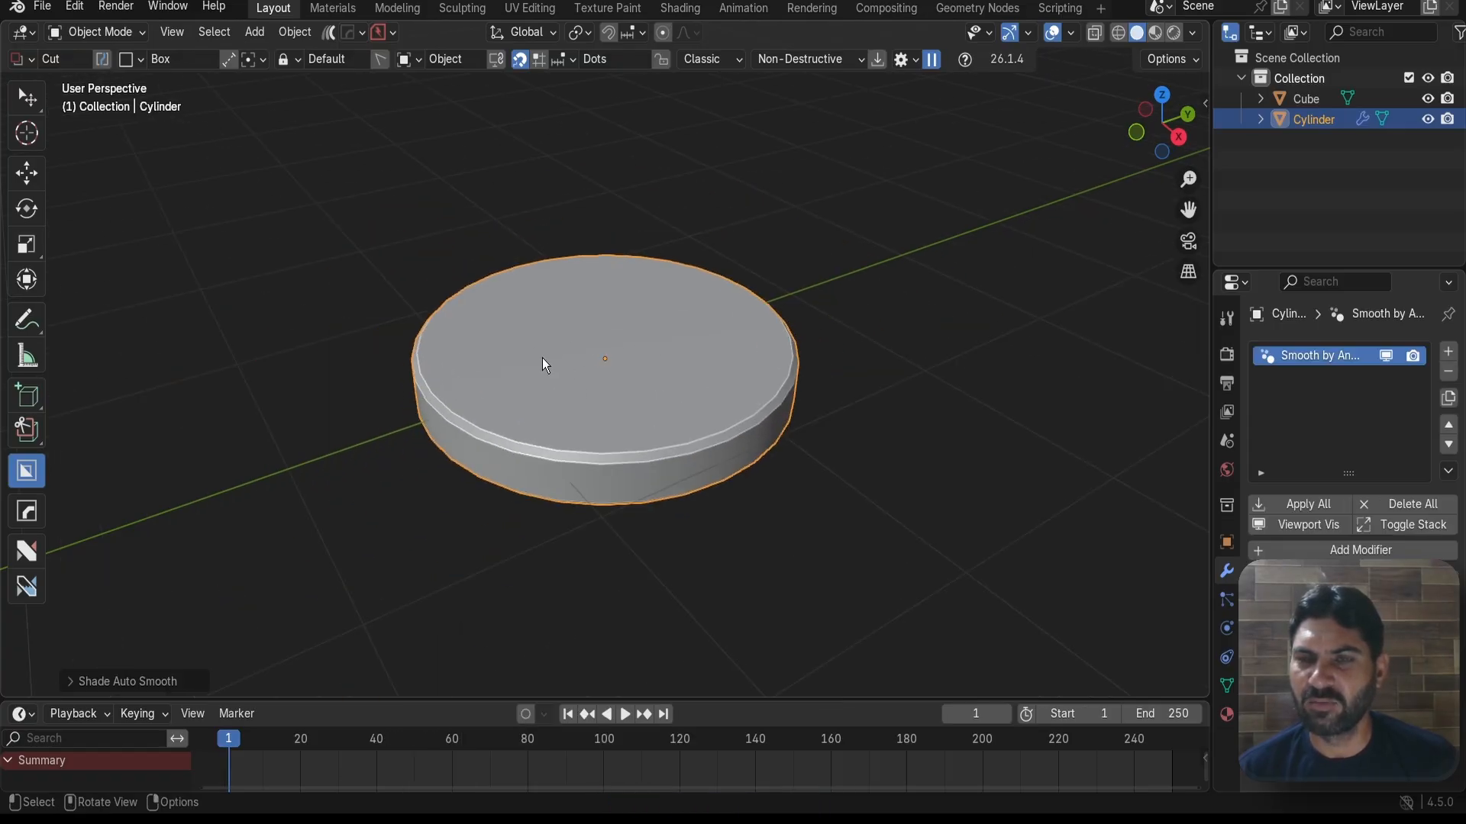
- Select the cube and create a new geometry node tree for it in the Geometry Nodes workspace
{"action": "scroll", "coordinate": [685, 345], "scroll_direction": "down", "scroll_amount": 3}
{"action": "left_click", "coordinate": [1045, 207]}
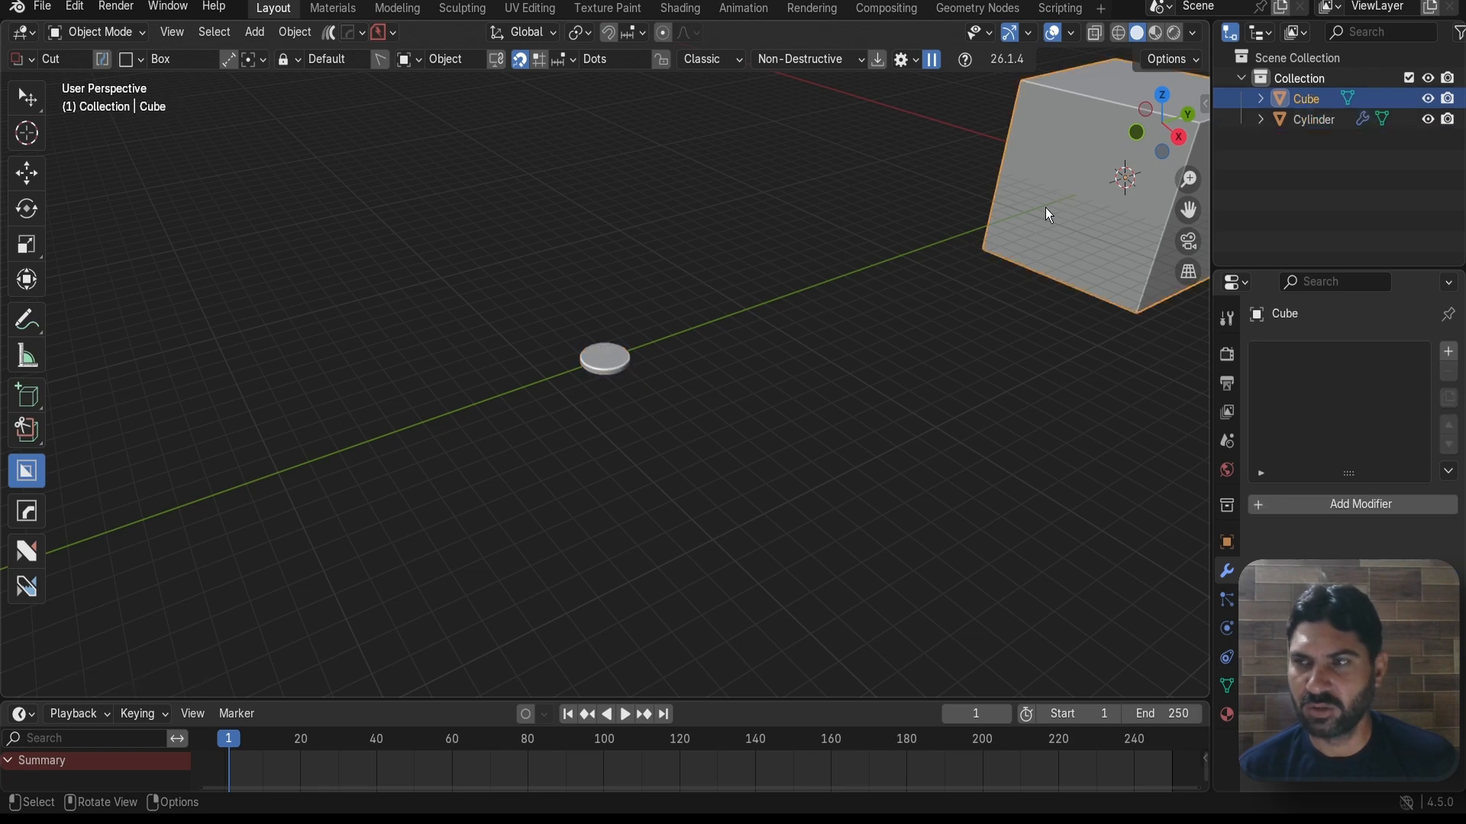
{"action": "key", "text": "alt+g"}
{"action": "scroll", "coordinate": [771, 325], "scroll_direction": "down", "scroll_amount": 6}
{"action": "scroll", "coordinate": [697, 291], "scroll_direction": "up", "scroll_amount": 1}
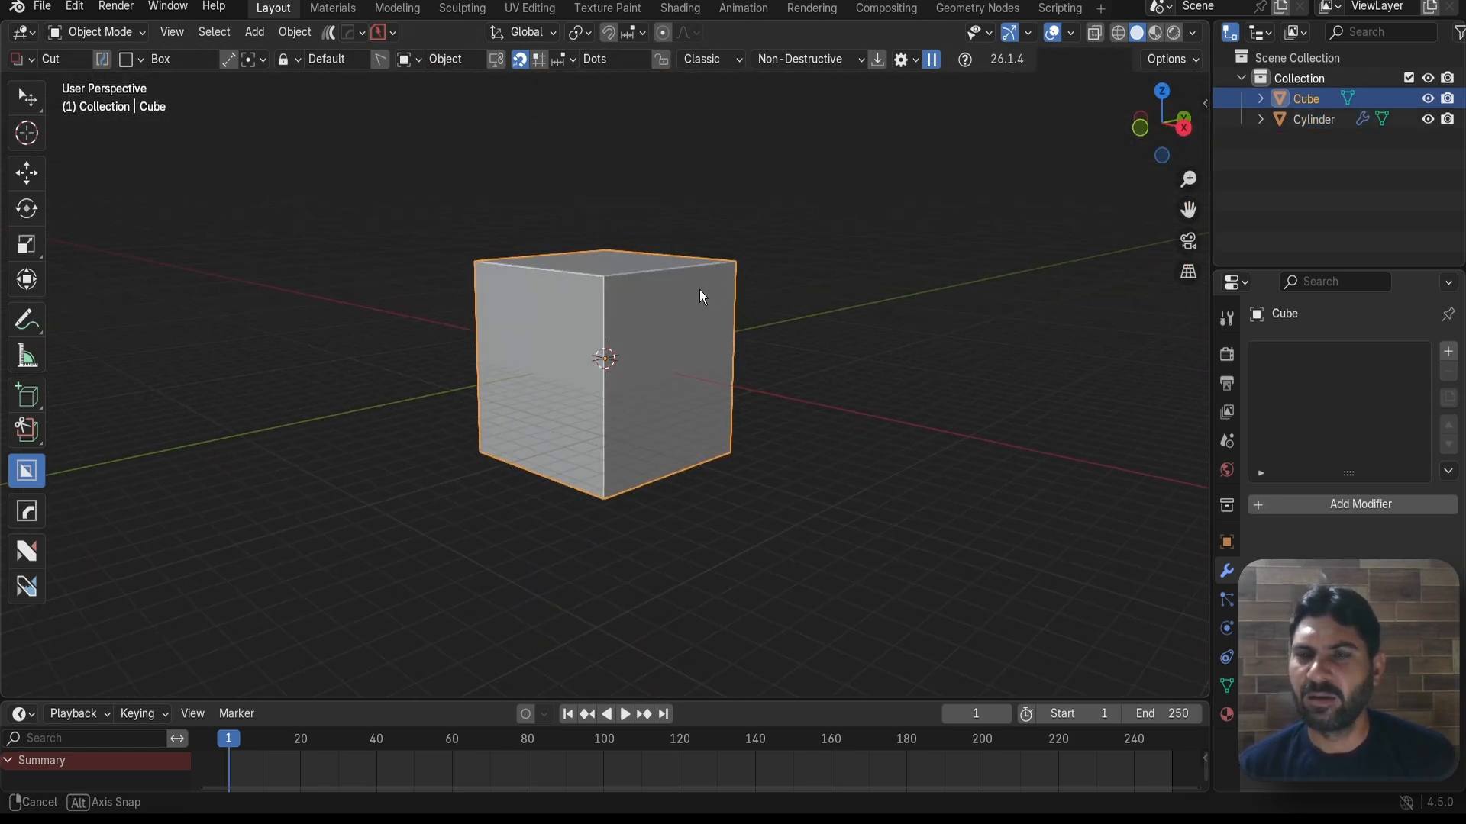
{"action": "left_click", "coordinate": [977, 8]}
{"action": "scroll", "coordinate": [881, 306], "scroll_direction": "up", "scroll_amount": 3}
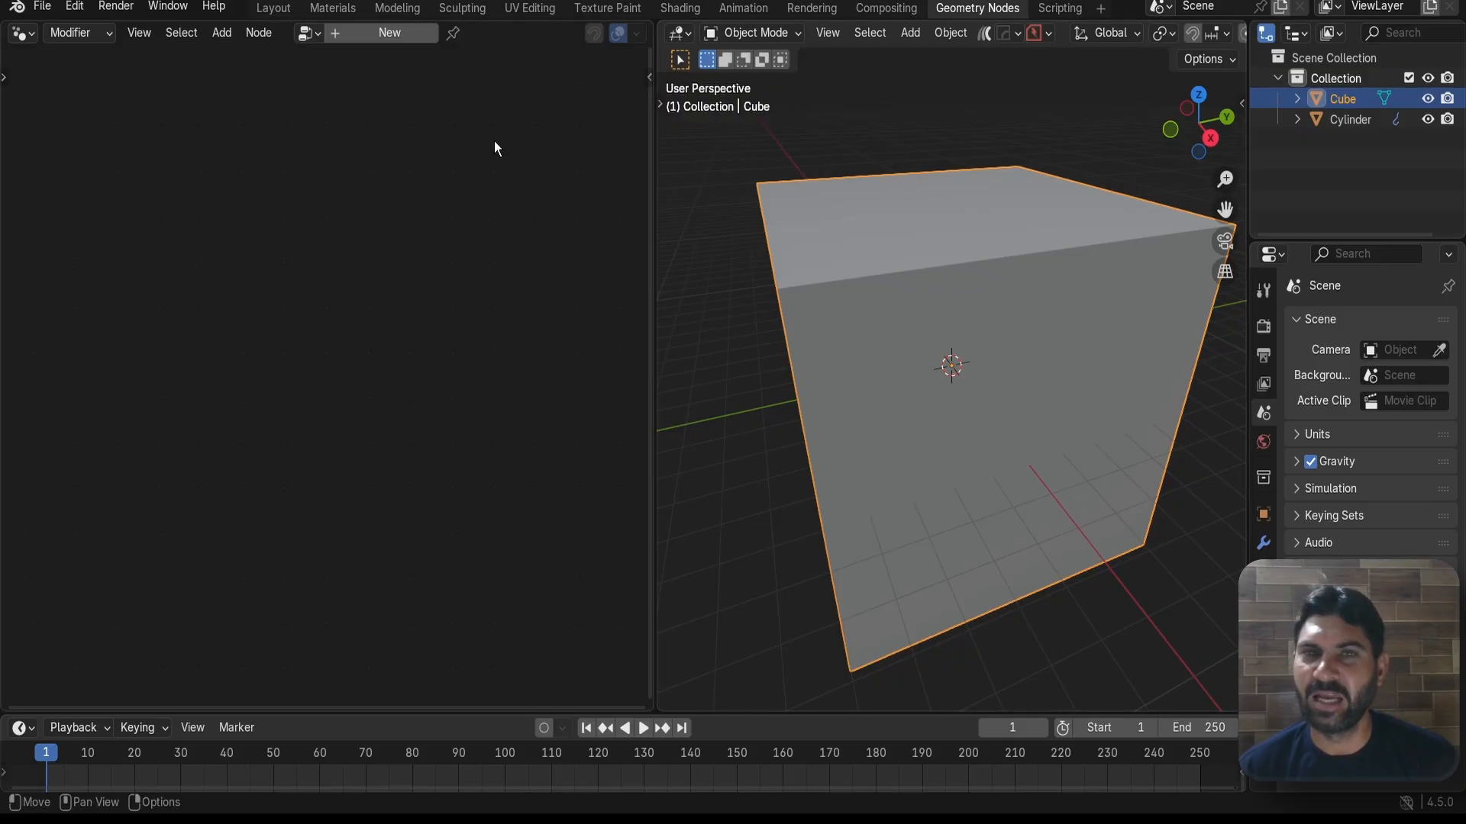
{"action": "left_click", "coordinate": [382, 35]}
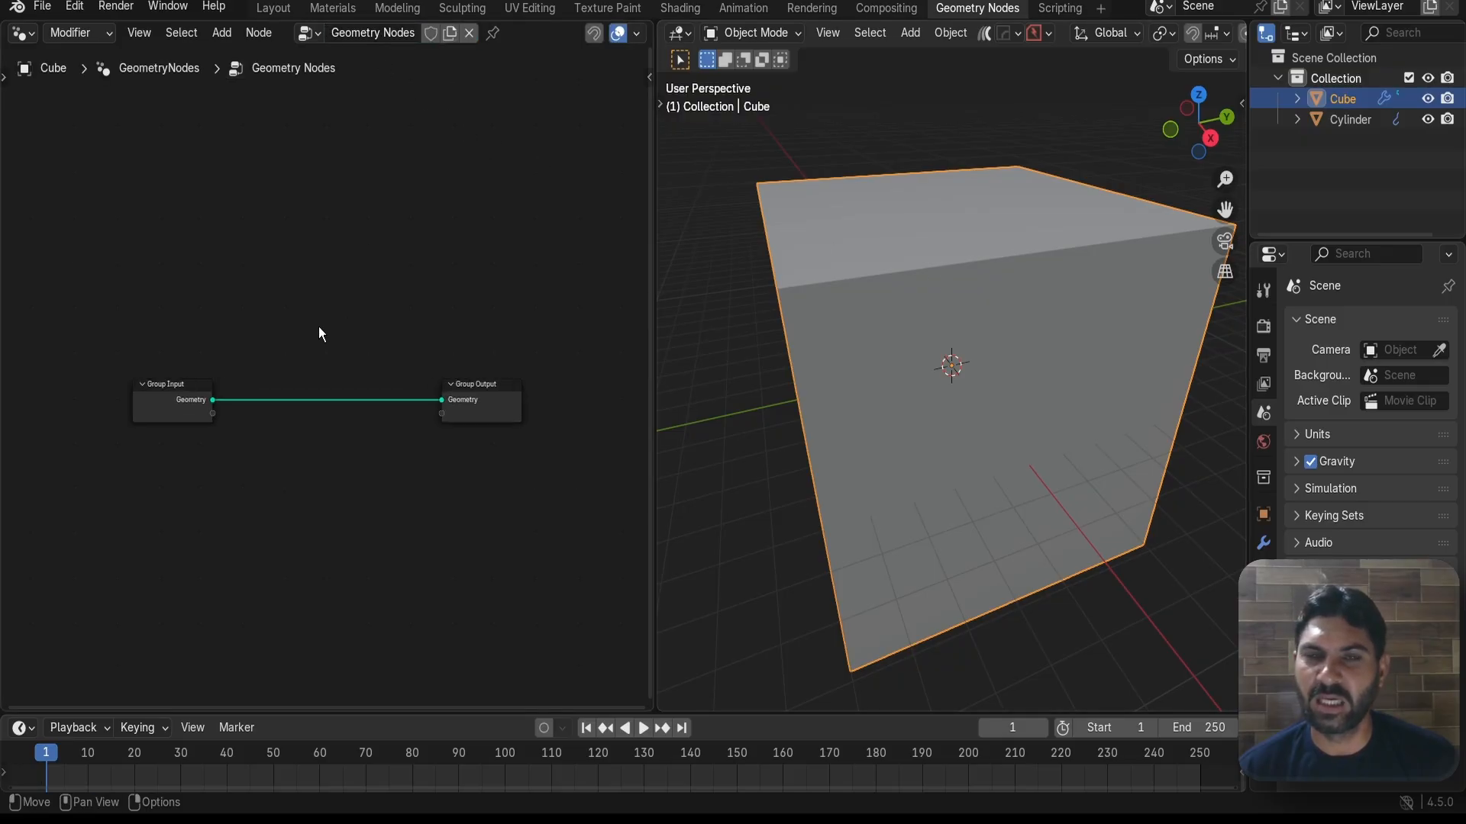
- Move the Group Input node farther from Group Output to make room between them
{"action": "middle_click_drag", "start_coordinate": [318, 326], "coordinate": [317, 218]}
{"action": "scroll", "coordinate": [191, 259], "scroll_direction": "up", "scroll_amount": 2}
{"action": "left_click_drag", "start_coordinate": [113, 280], "coordinate": [54, 296]}
{"action": "scroll", "coordinate": [886, 324], "scroll_direction": "down", "scroll_amount": 5}
{"action": "middle_click_drag", "start_coordinate": [886, 324], "coordinate": [937, 319]}
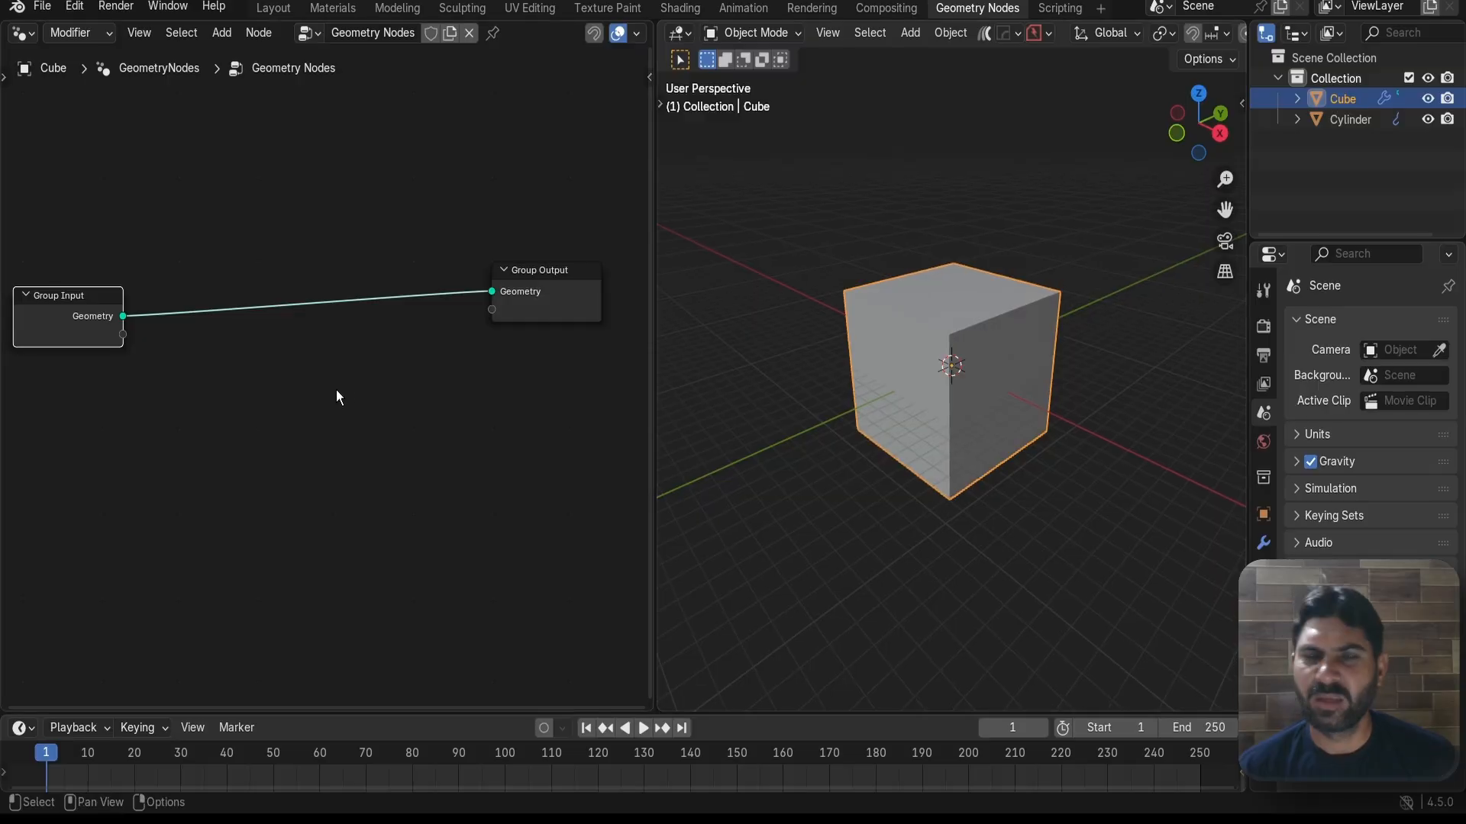
- Insert a Mesh to Volume node on the link between Group Input and Group Output
{"action": "scroll", "coordinate": [336, 396], "scroll_direction": "up", "scroll_amount": 1}
{"action": "middle_click_drag", "start_coordinate": [324, 397], "coordinate": [347, 385]}
{"action": "key", "text": "shift+a"}
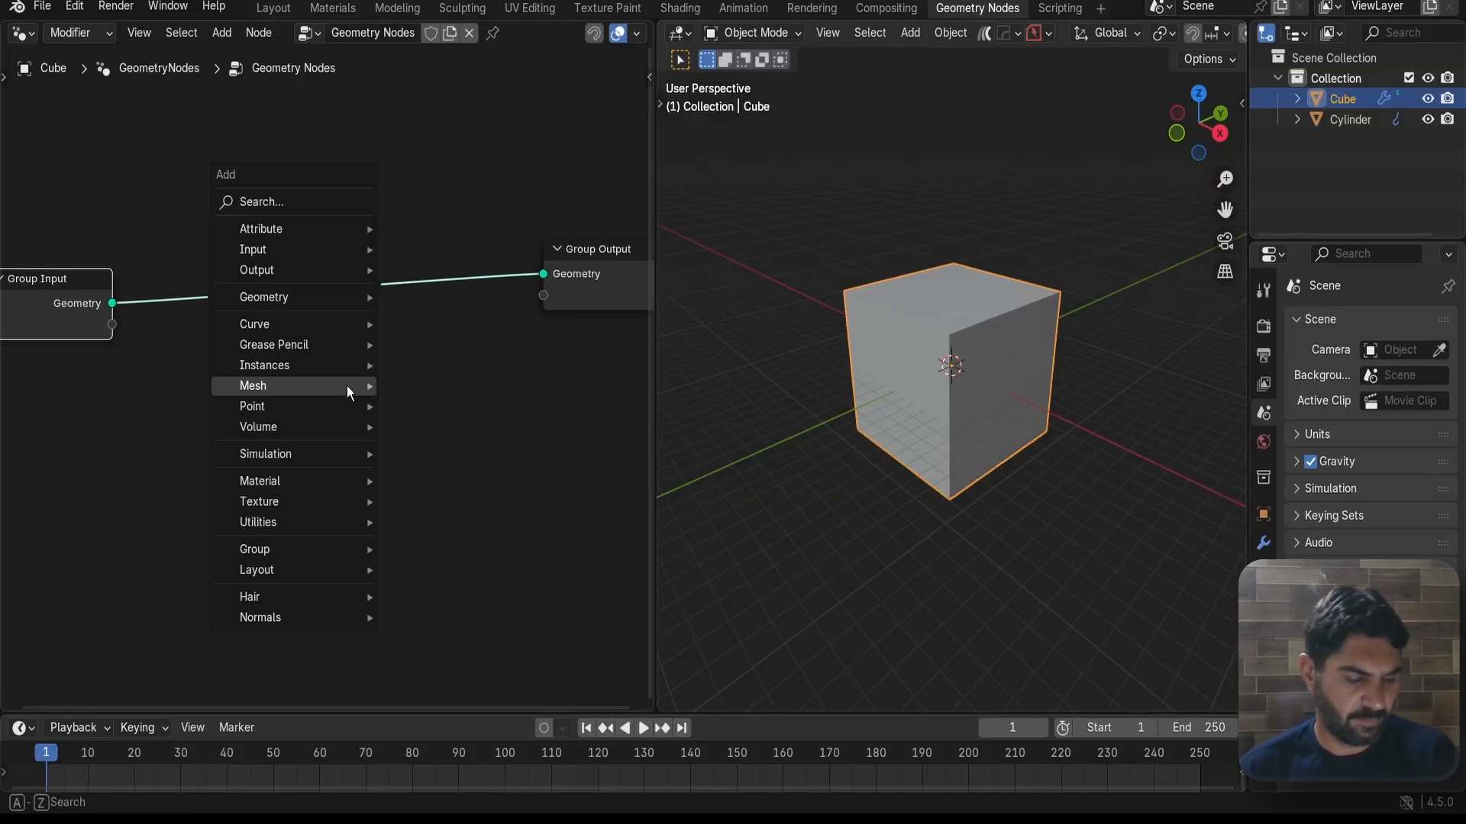
{"action": "type", "text": "mtv"}
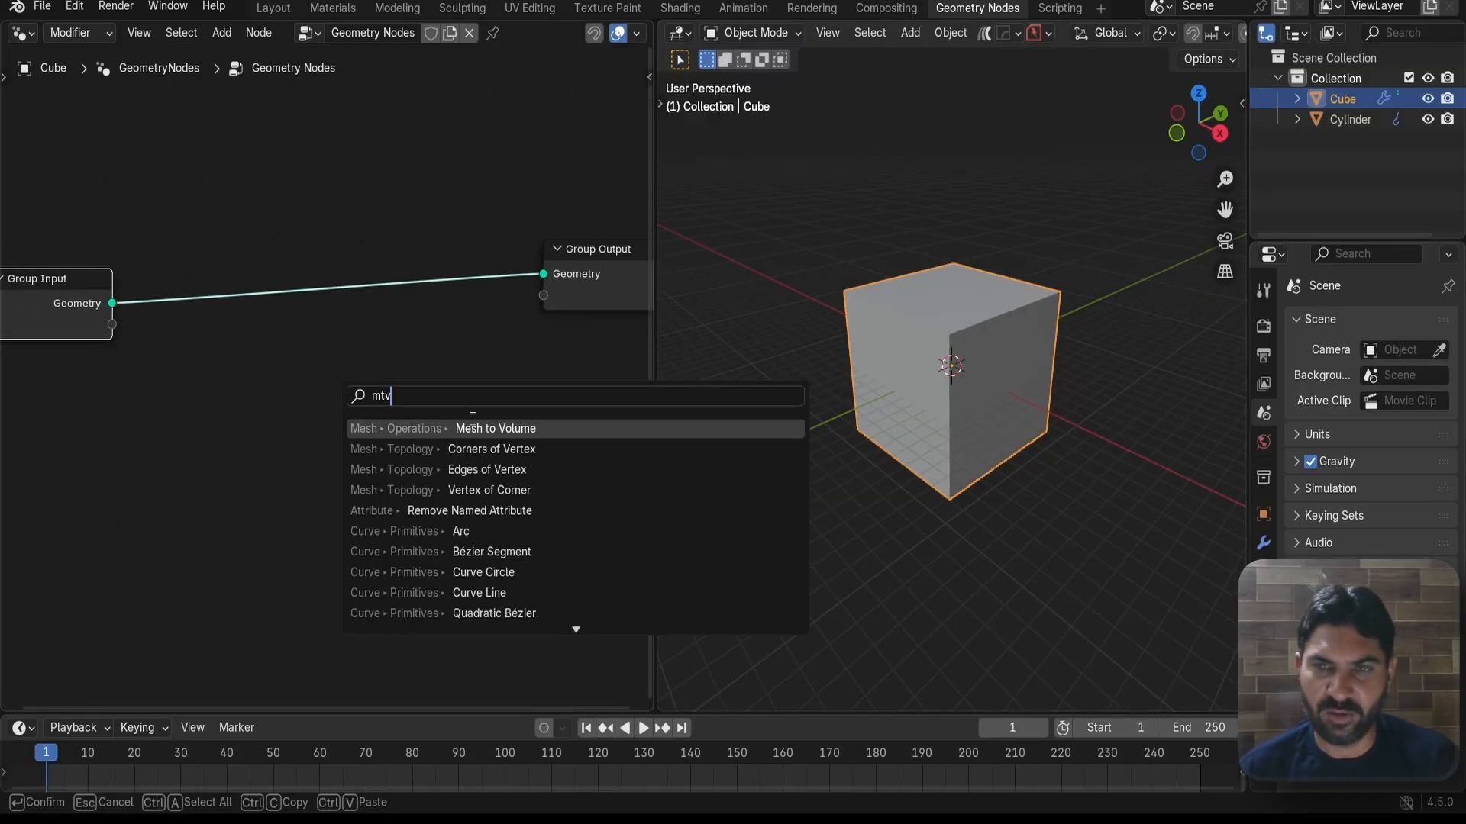
{"action": "key", "text": "Return"}
{"action": "left_click", "coordinate": [150, 264]}
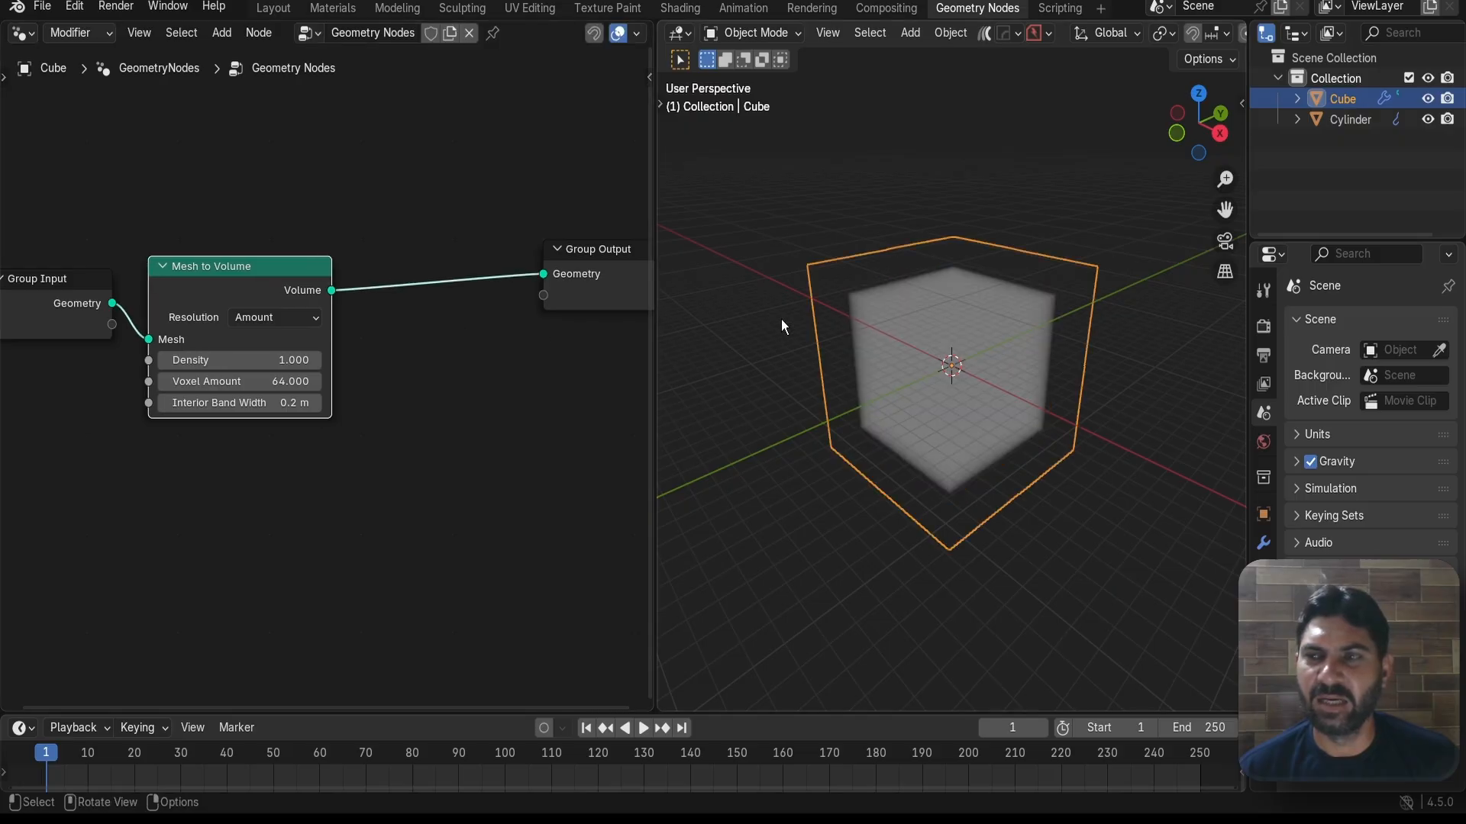
- Examine the cube's volume in the viewport from several angles and distances
{"action": "scroll", "coordinate": [388, 397], "scroll_direction": "right", "scroll_amount": 3, "text": "ctrl"}
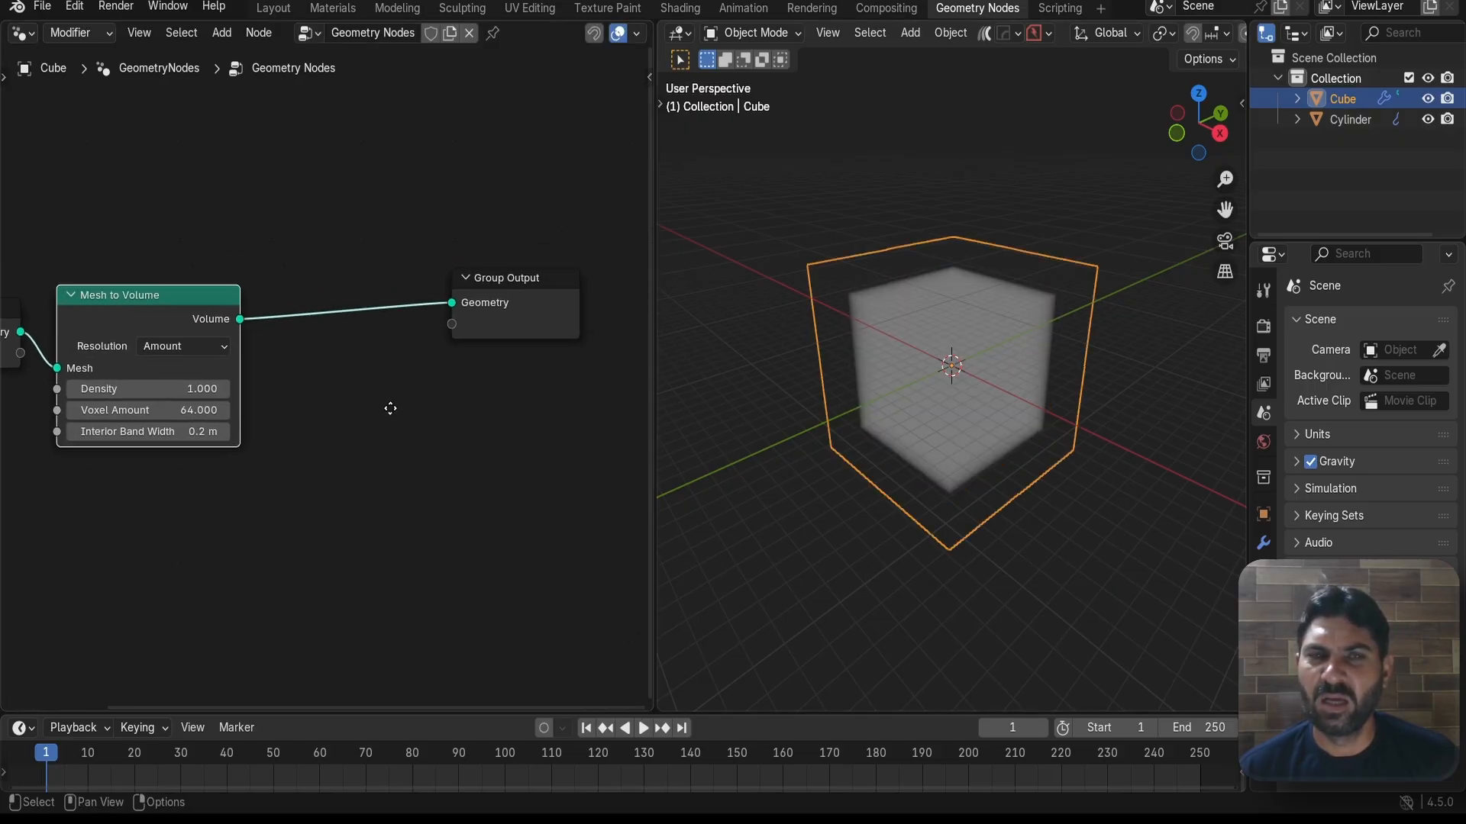
{"action": "scroll", "coordinate": [399, 392], "scroll_direction": "up", "scroll_amount": 2}
{"action": "scroll", "coordinate": [401, 382], "scroll_direction": "down", "scroll_amount": 1}
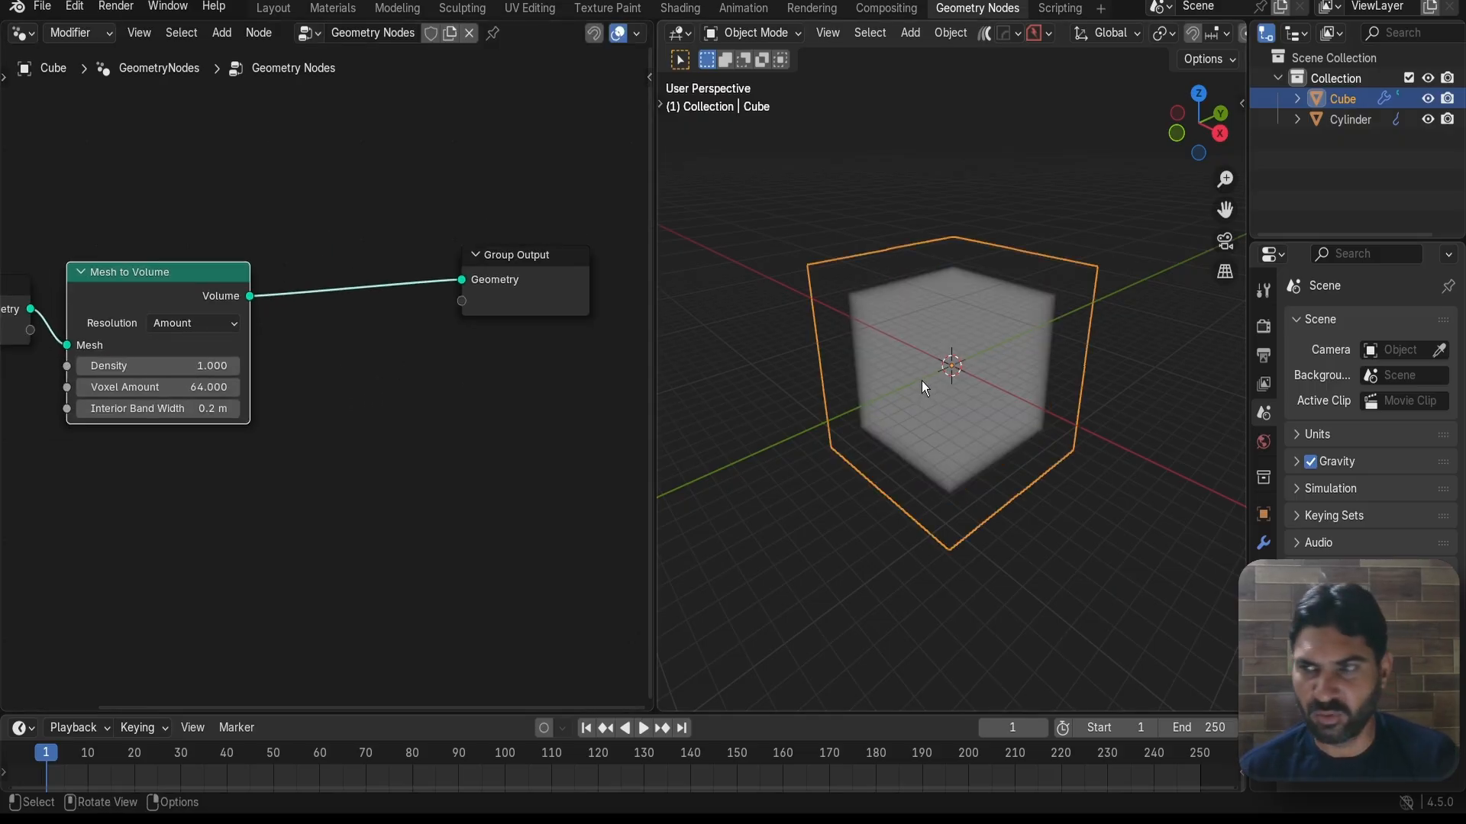
{"action": "scroll", "coordinate": [922, 382], "scroll_direction": "up", "scroll_amount": 4}
{"action": "scroll", "coordinate": [932, 345], "scroll_direction": "down", "scroll_amount": 5}
{"action": "middle_click_drag", "start_coordinate": [978, 328], "coordinate": [1029, 301]}
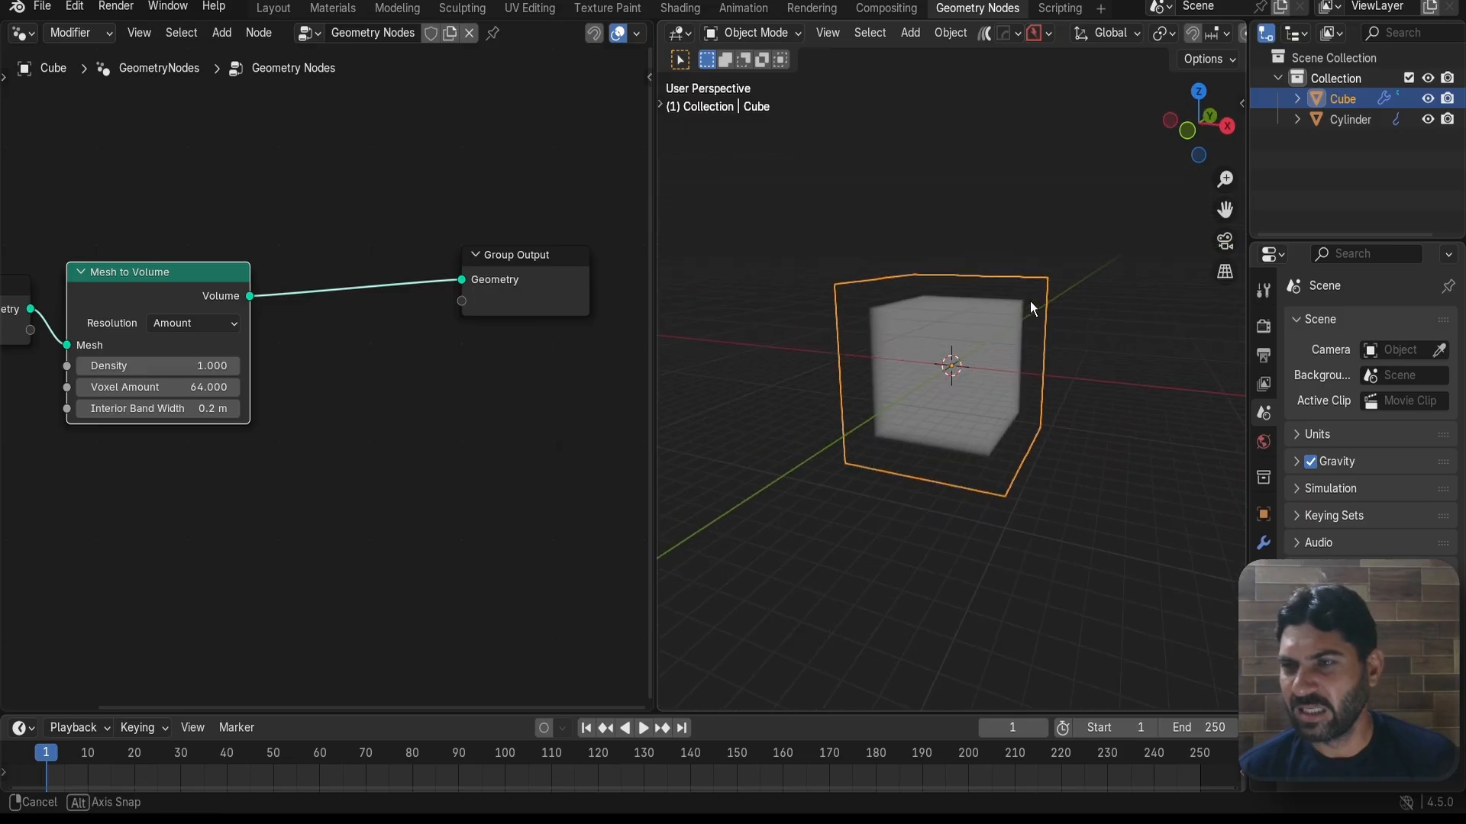
{"action": "scroll", "coordinate": [946, 331], "scroll_direction": "up", "scroll_amount": 4}
{"action": "scroll", "coordinate": [946, 332], "scroll_direction": "down", "scroll_amount": 1}
{"action": "scroll", "coordinate": [397, 431], "scroll_direction": "down", "scroll_amount": 1}
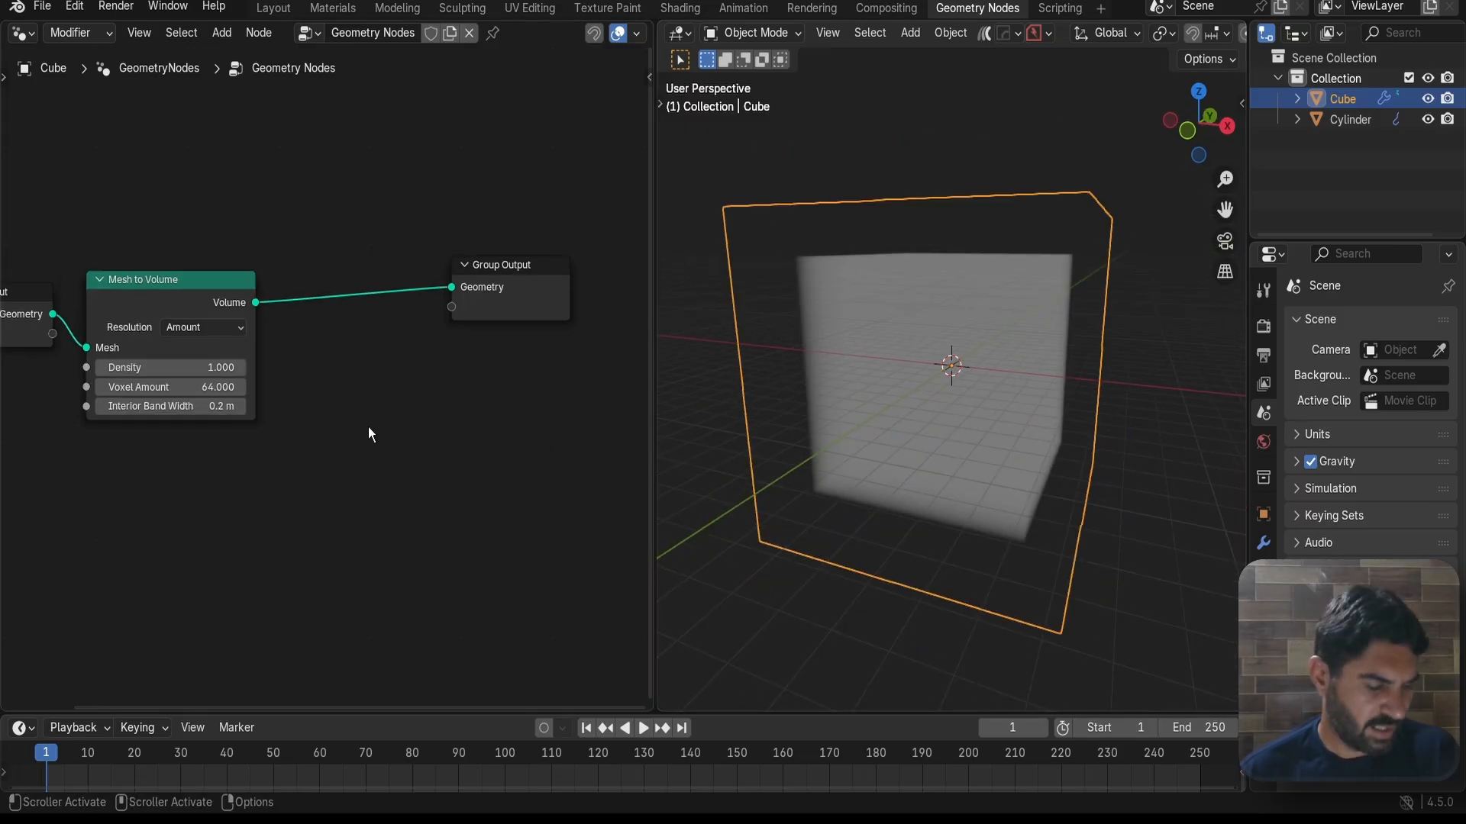
- Insert a Distribute Points in Volume node between Mesh to Volume and Group Output
{"action": "key", "text": "shift+a"}
{"action": "mouse_move", "coordinate": [368, 427]}
{"action": "type", "text": "dist"}
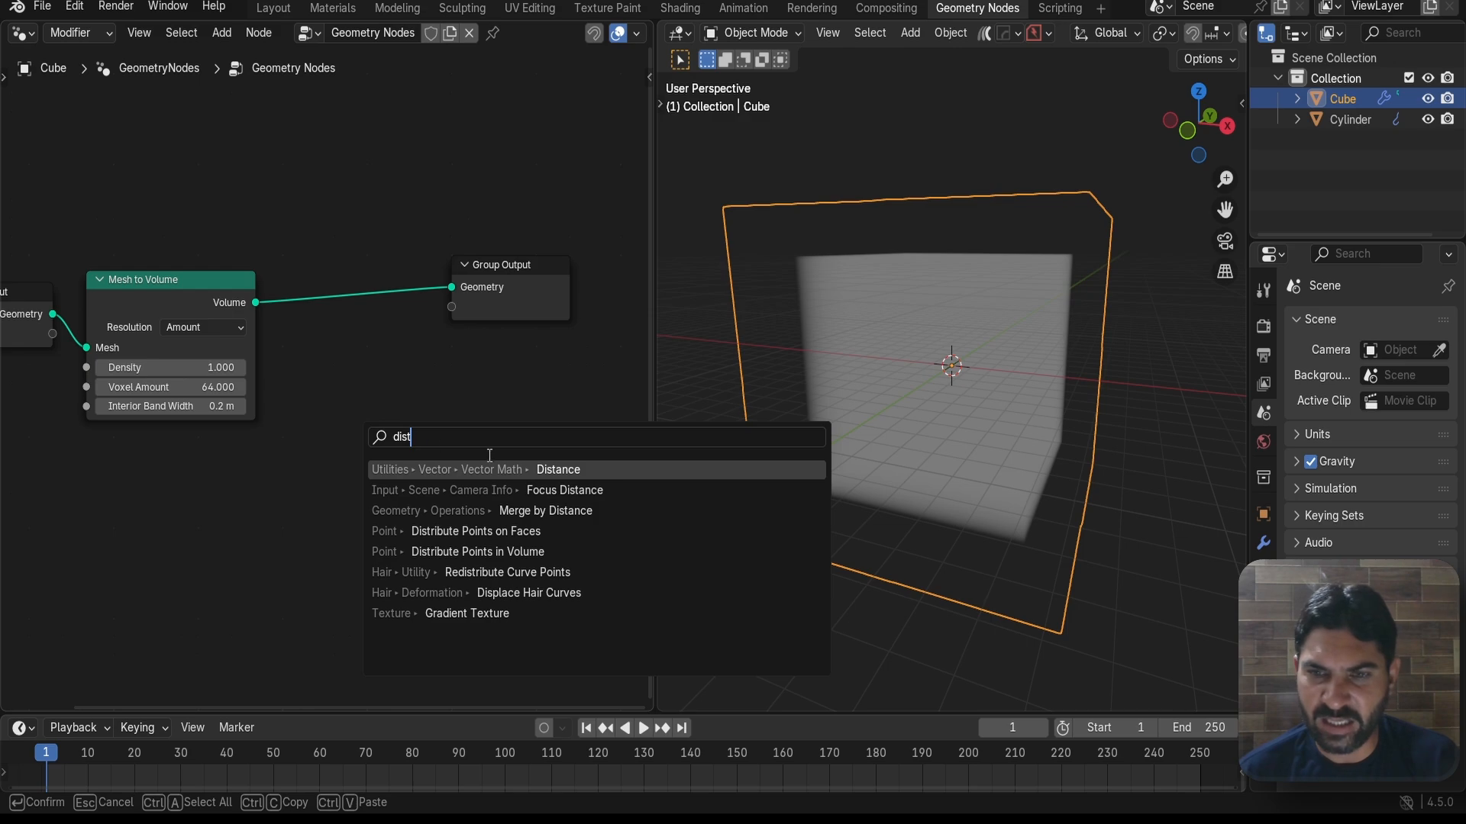
{"action": "left_click", "coordinate": [477, 552]}
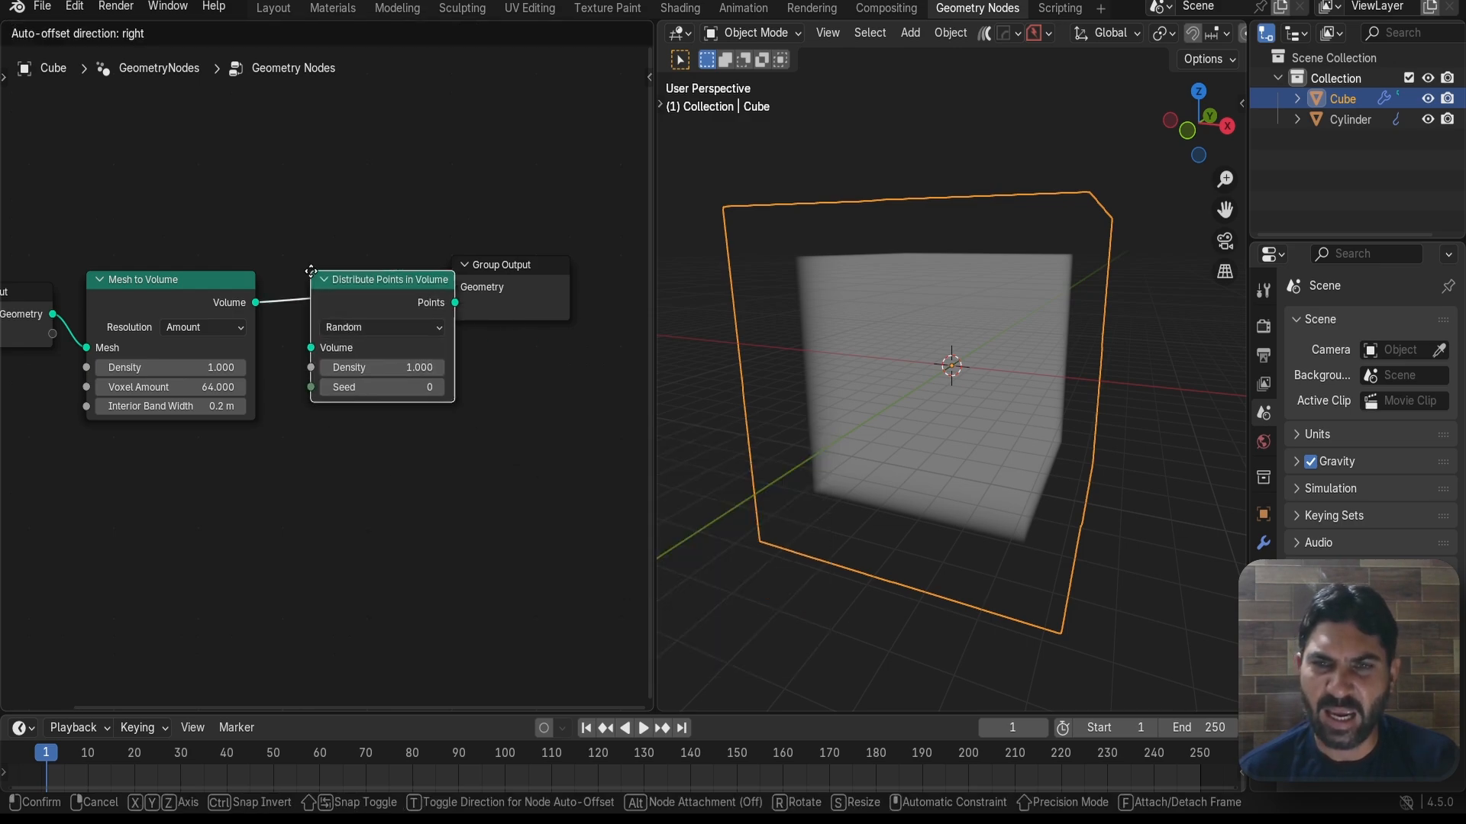
{"action": "left_click", "coordinate": [290, 261]}
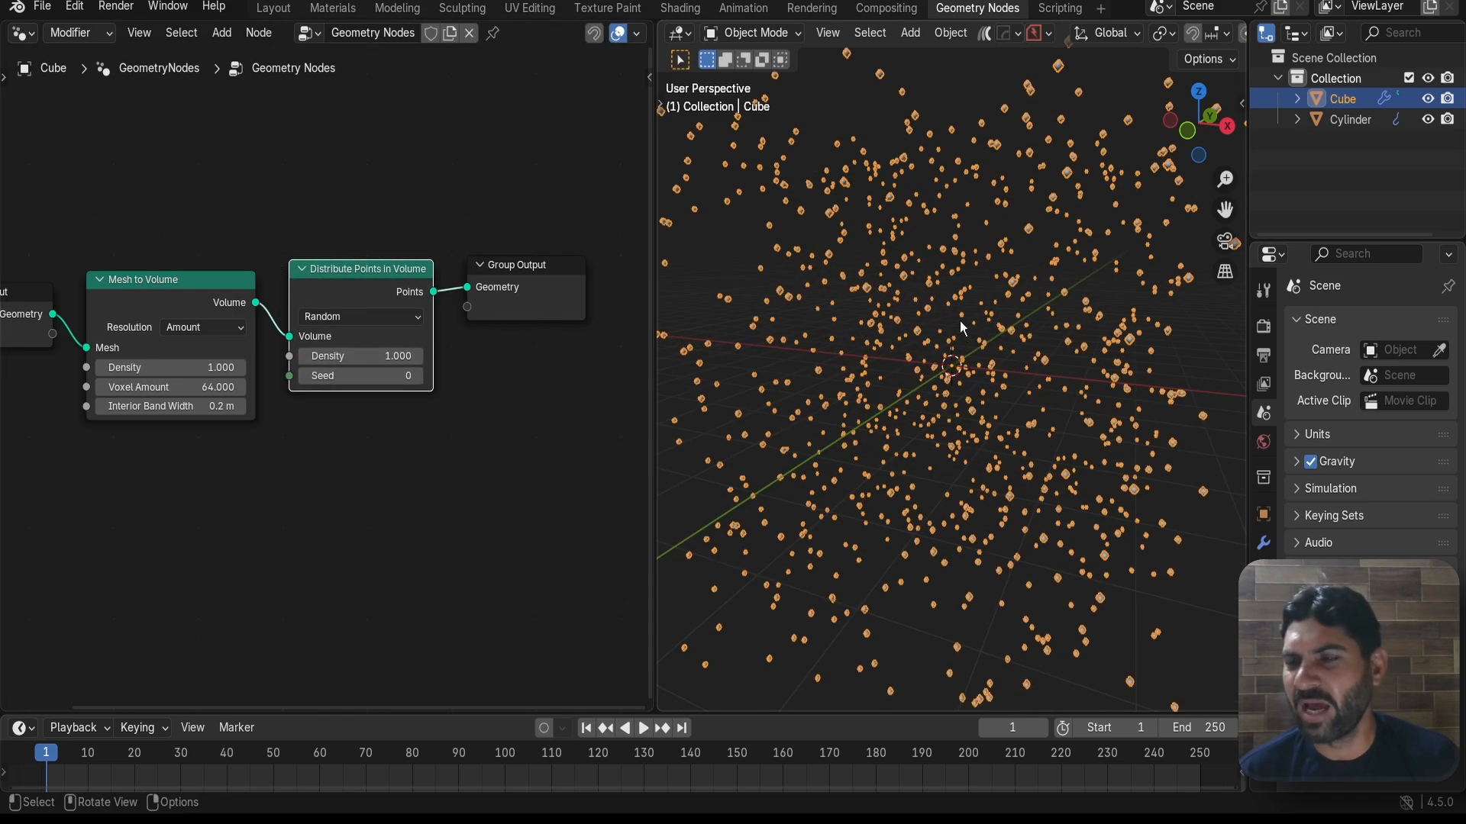
- Inspect the points distributed in the cube and move Group Output away from Distribute Points in Volume to make room
{"action": "scroll", "coordinate": [960, 328], "scroll_direction": "down", "scroll_amount": 5}
{"action": "middle_click_drag", "start_coordinate": [960, 329], "coordinate": [936, 351]}
{"action": "scroll", "coordinate": [936, 350], "scroll_direction": "up", "scroll_amount": 8}
{"action": "scroll", "coordinate": [932, 354], "scroll_direction": "down", "scroll_amount": 2}
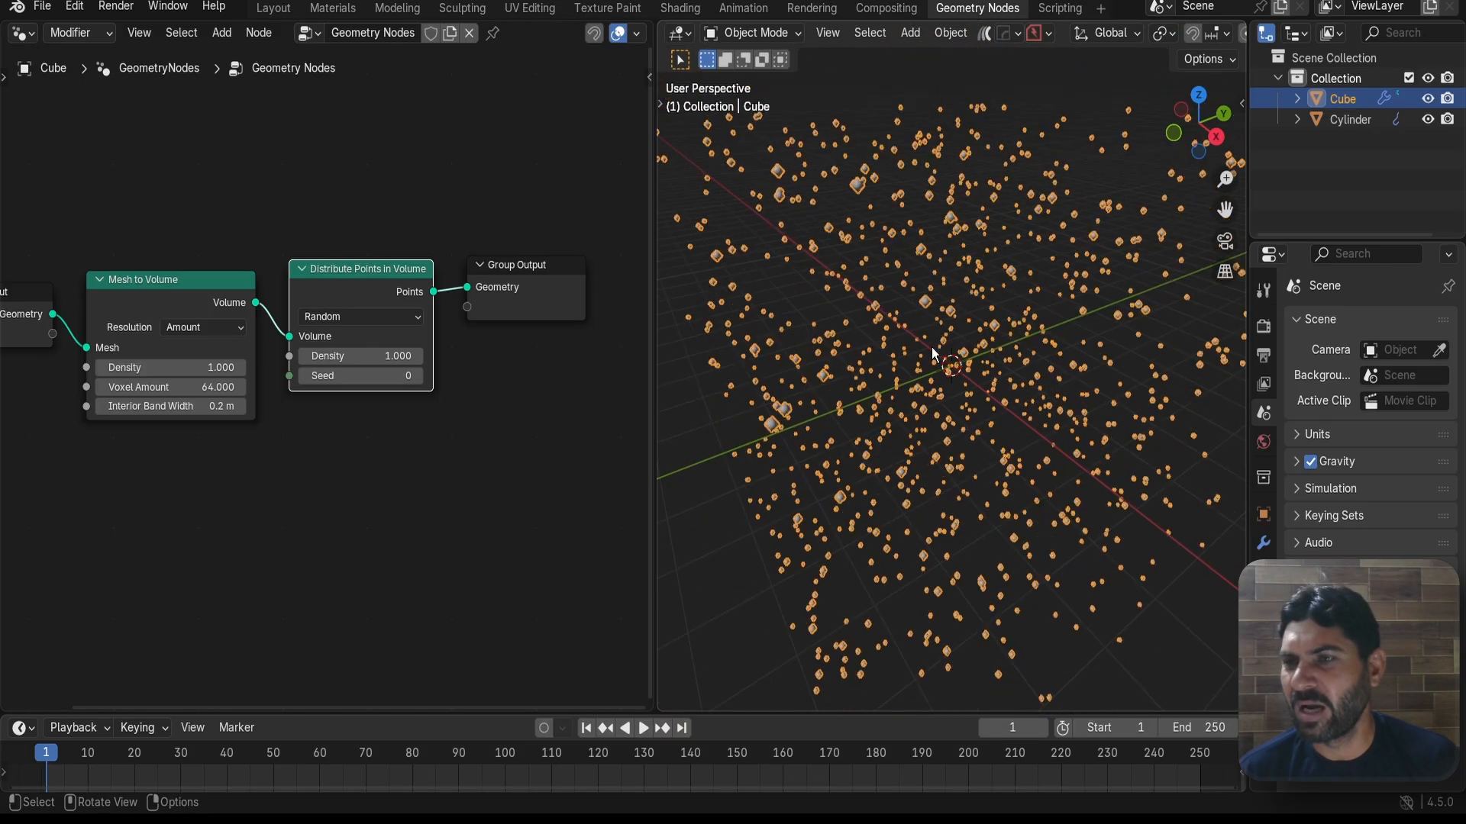
{"action": "scroll", "coordinate": [932, 354], "scroll_direction": "down", "scroll_amount": 3}
{"action": "scroll", "coordinate": [563, 422], "scroll_direction": "down", "scroll_amount": 1}
{"action": "middle_click_drag", "start_coordinate": [563, 422], "coordinate": [353, 448]}
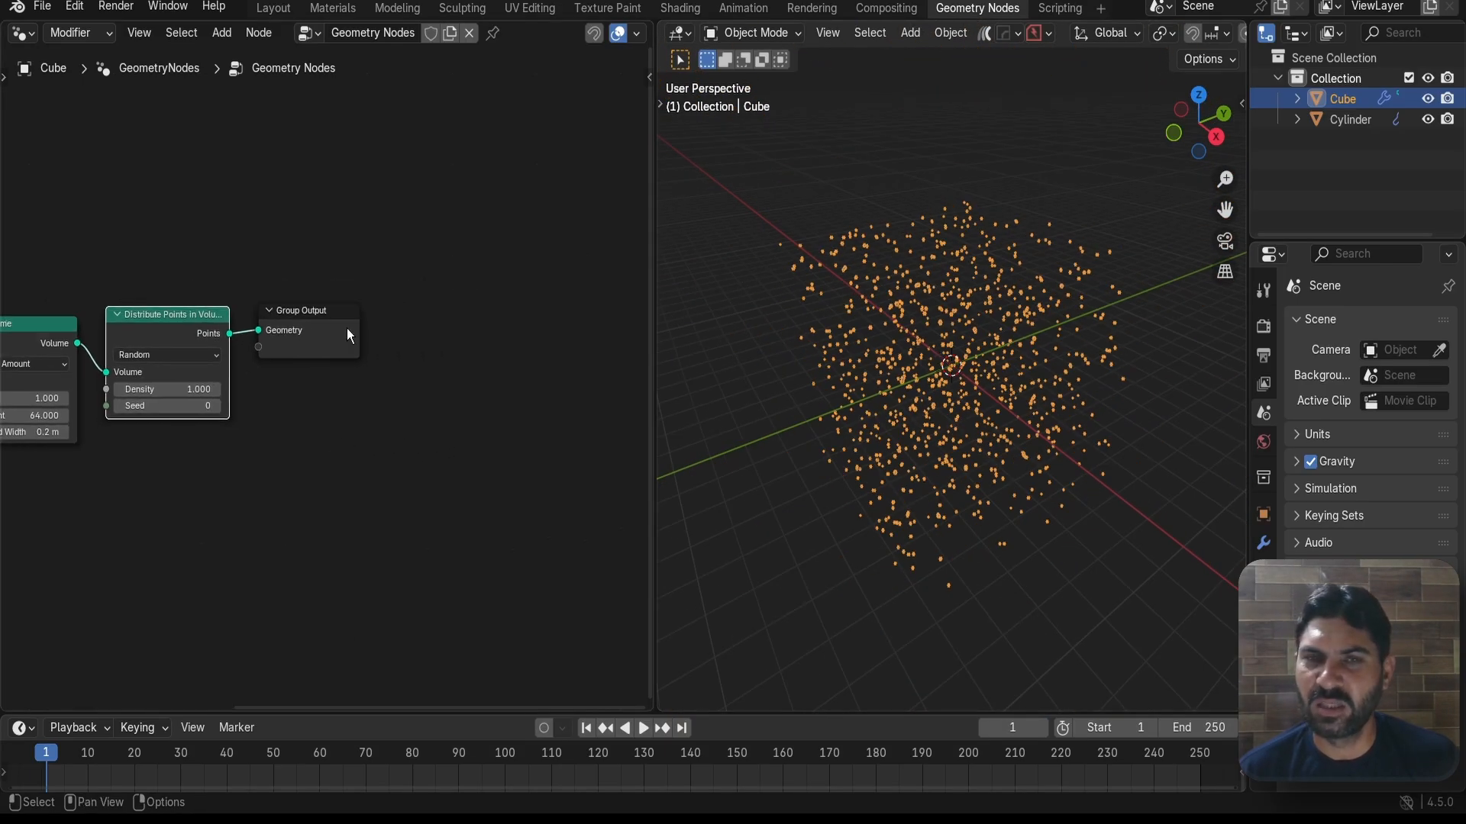
{"action": "left_click_drag", "start_coordinate": [344, 313], "coordinate": [540, 299]}
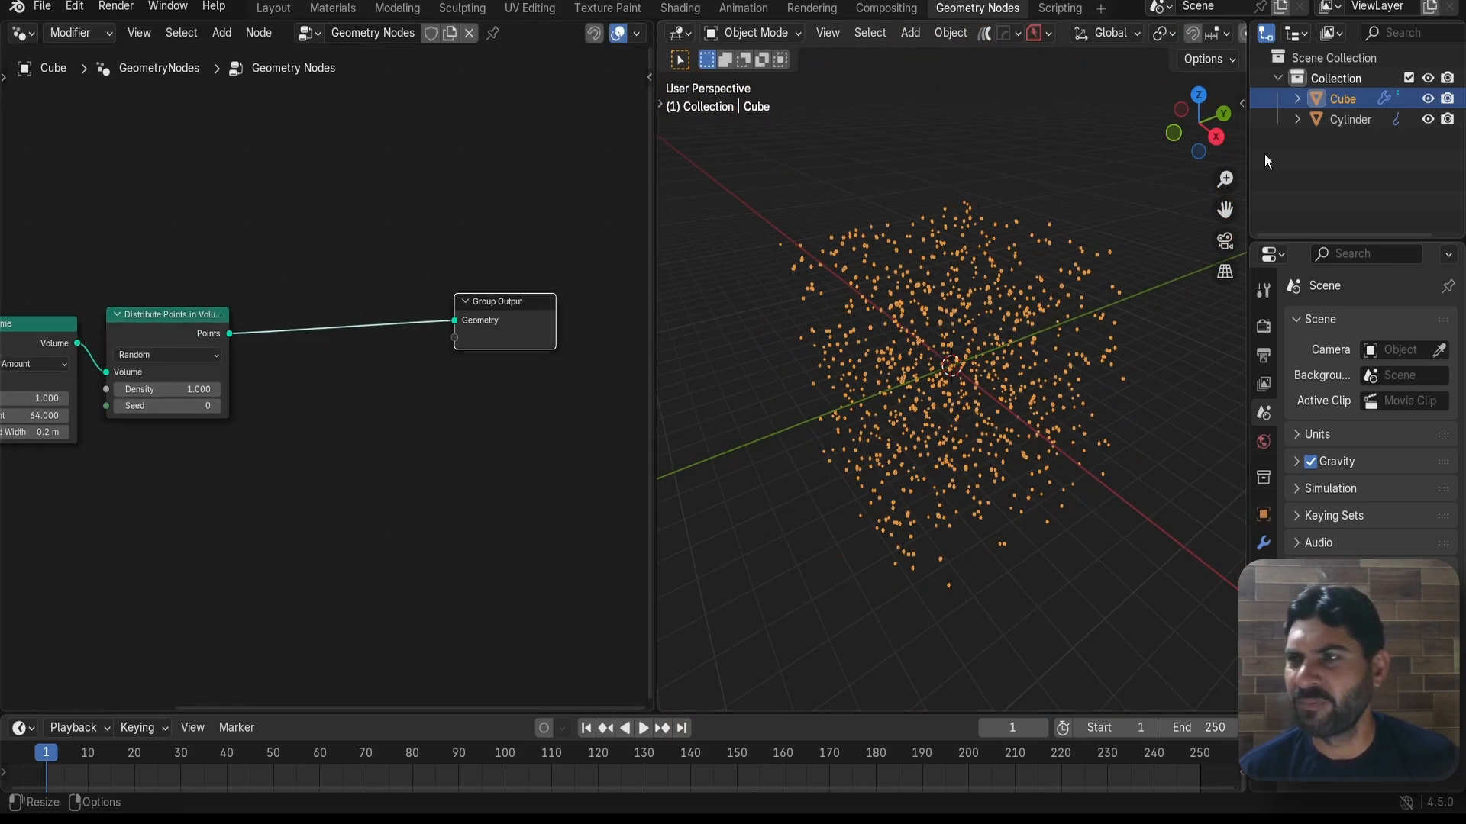
- Insert an Instance on Points node between Distribute Points in Volume and Group Output
{"action": "scroll", "coordinate": [978, 427], "scroll_direction": "up", "scroll_amount": 2}
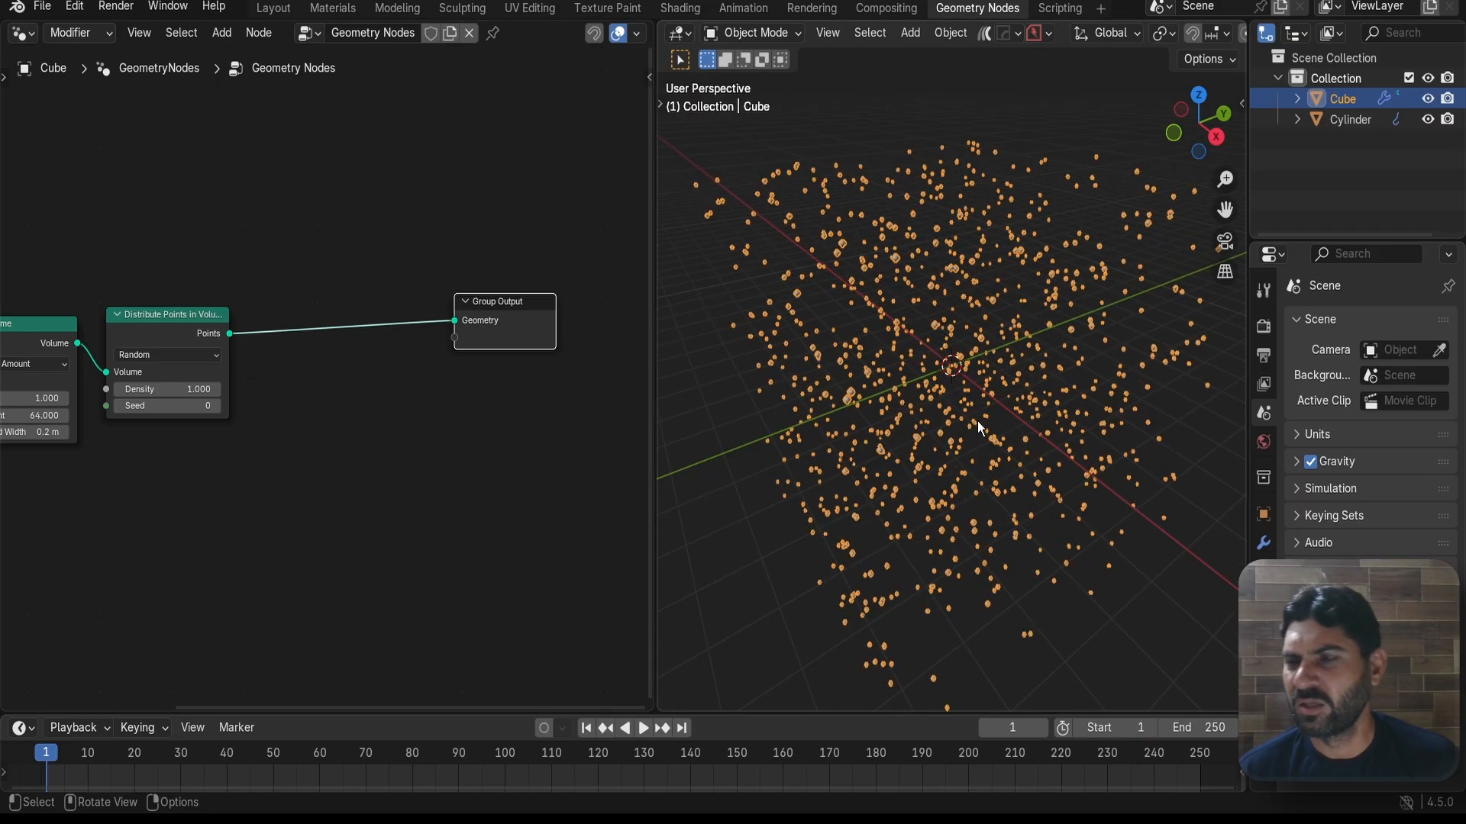
{"action": "middle_click_drag", "start_coordinate": [510, 466], "coordinate": [516, 424]}
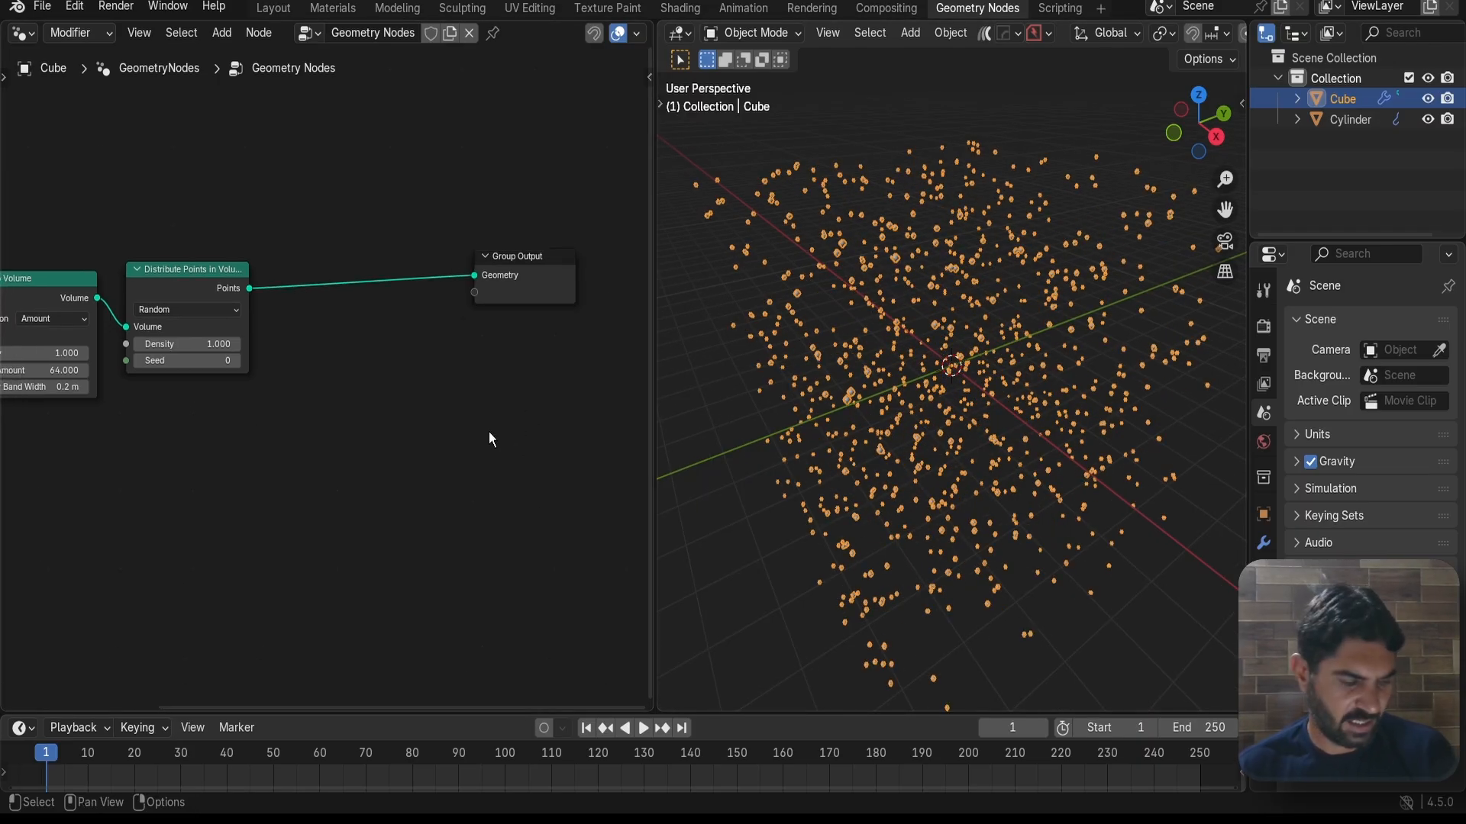
{"action": "key", "text": "shift+a"}
{"action": "type", "text": "iop"}
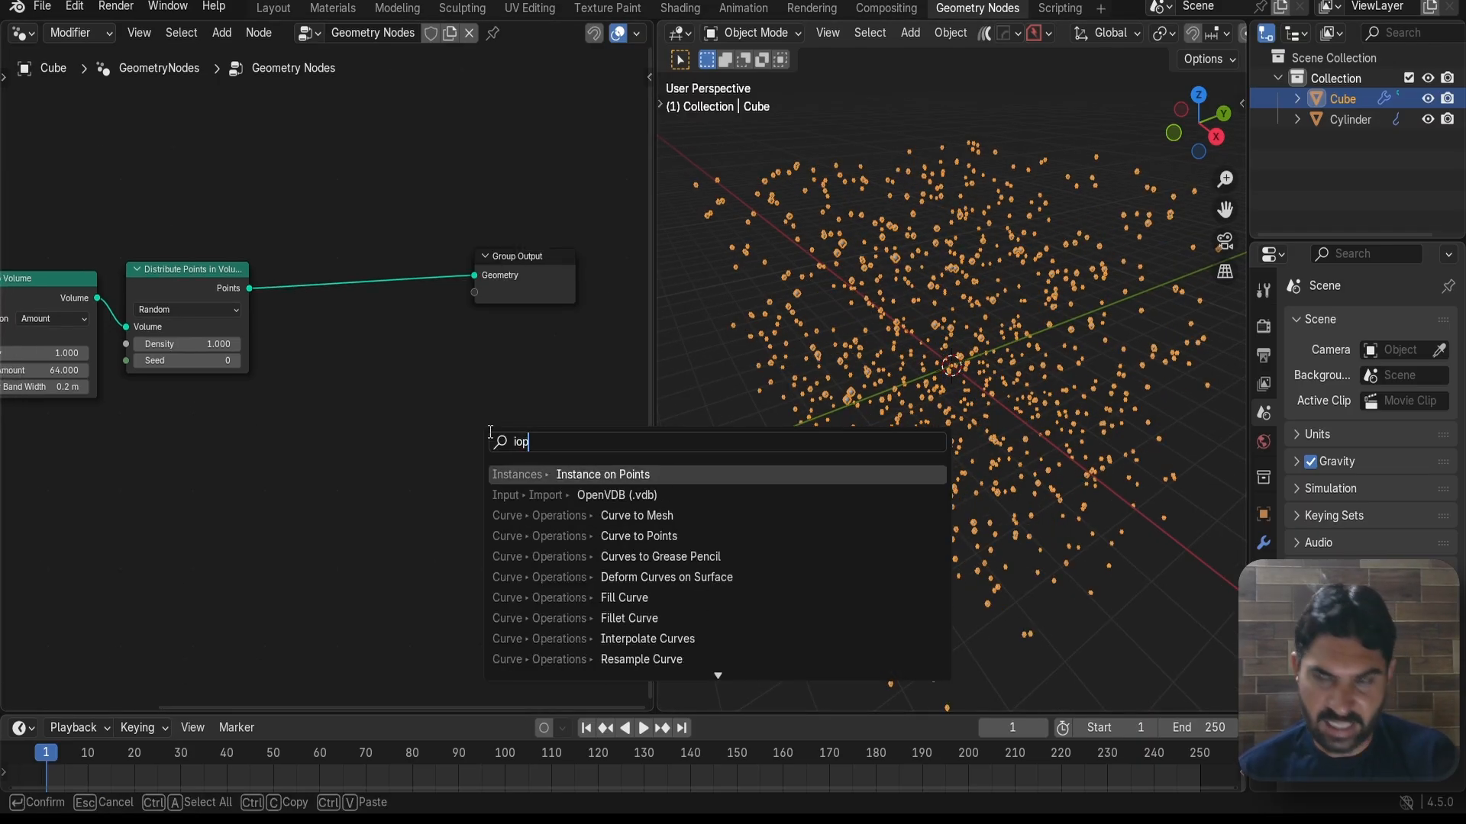
{"action": "key", "text": "Return"}
{"action": "left_click", "coordinate": [336, 336]}
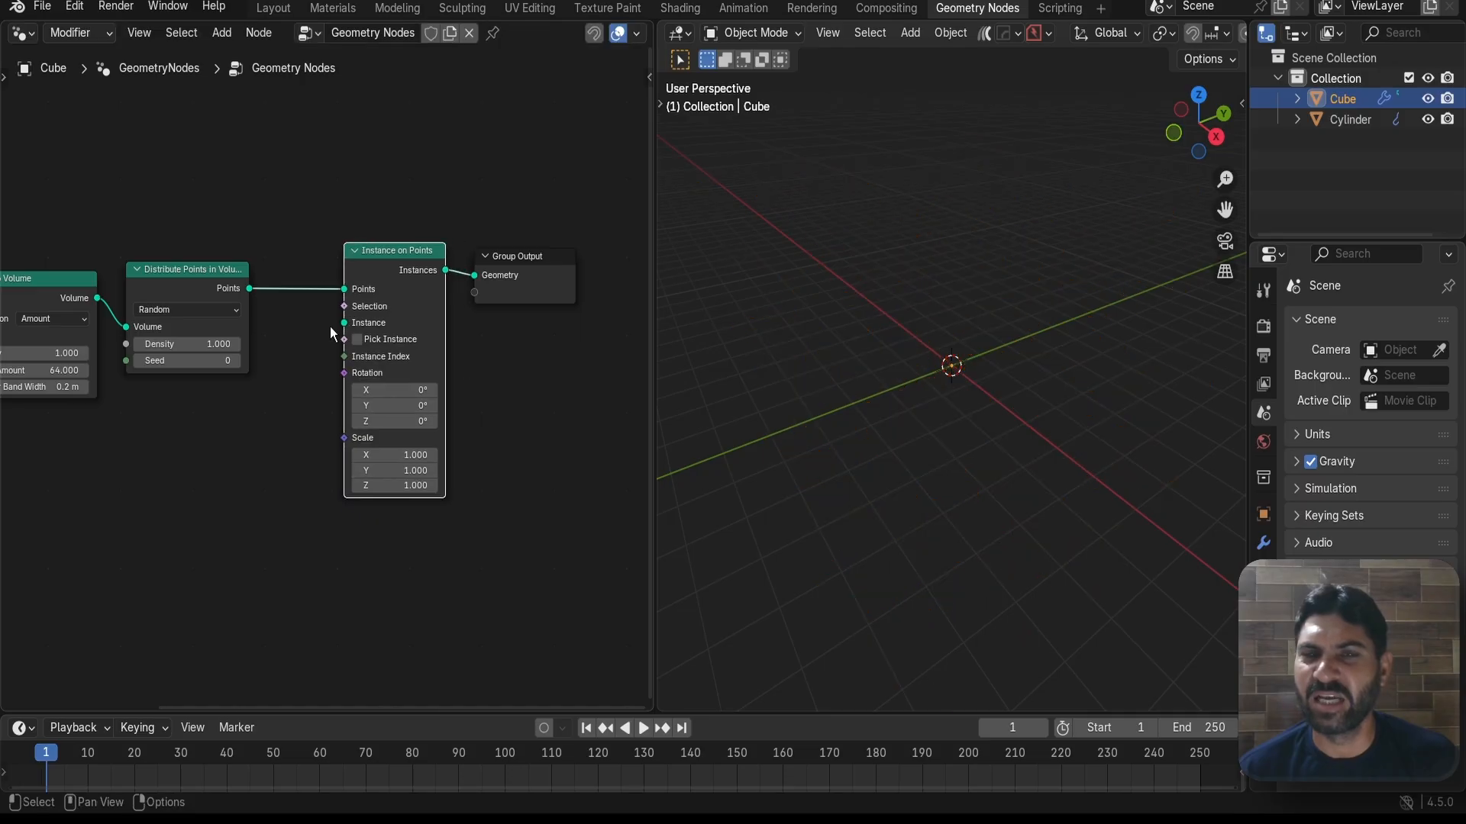
- Bring the Cylinder object into the node tree as an Object Info node and connect its Geometry to Instance on Points' Instance input
{"action": "middle_click_drag", "start_coordinate": [274, 453], "coordinate": [380, 346]}
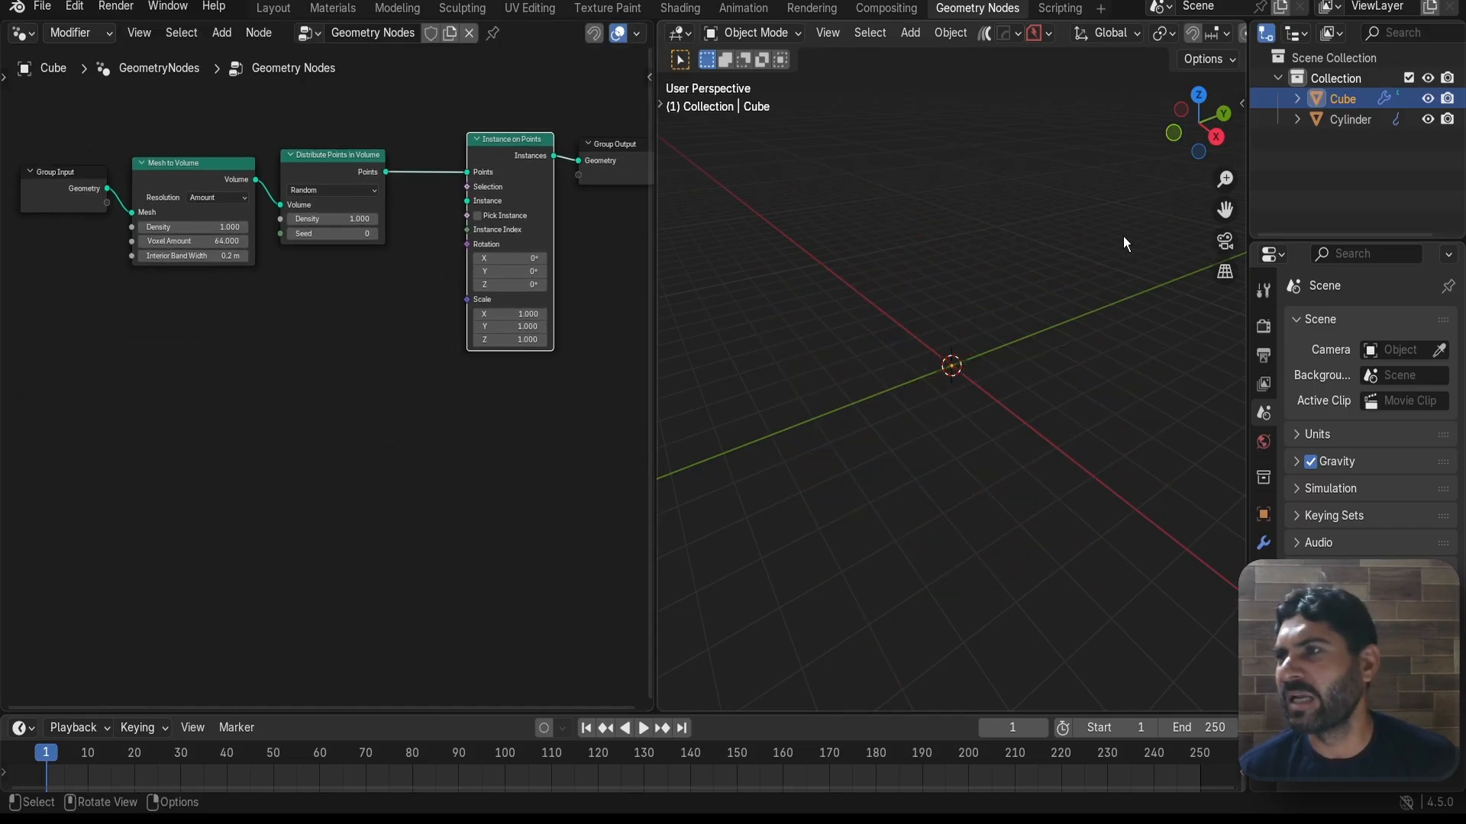
{"action": "left_click_drag", "start_coordinate": [1348, 125], "coordinate": [397, 392]}
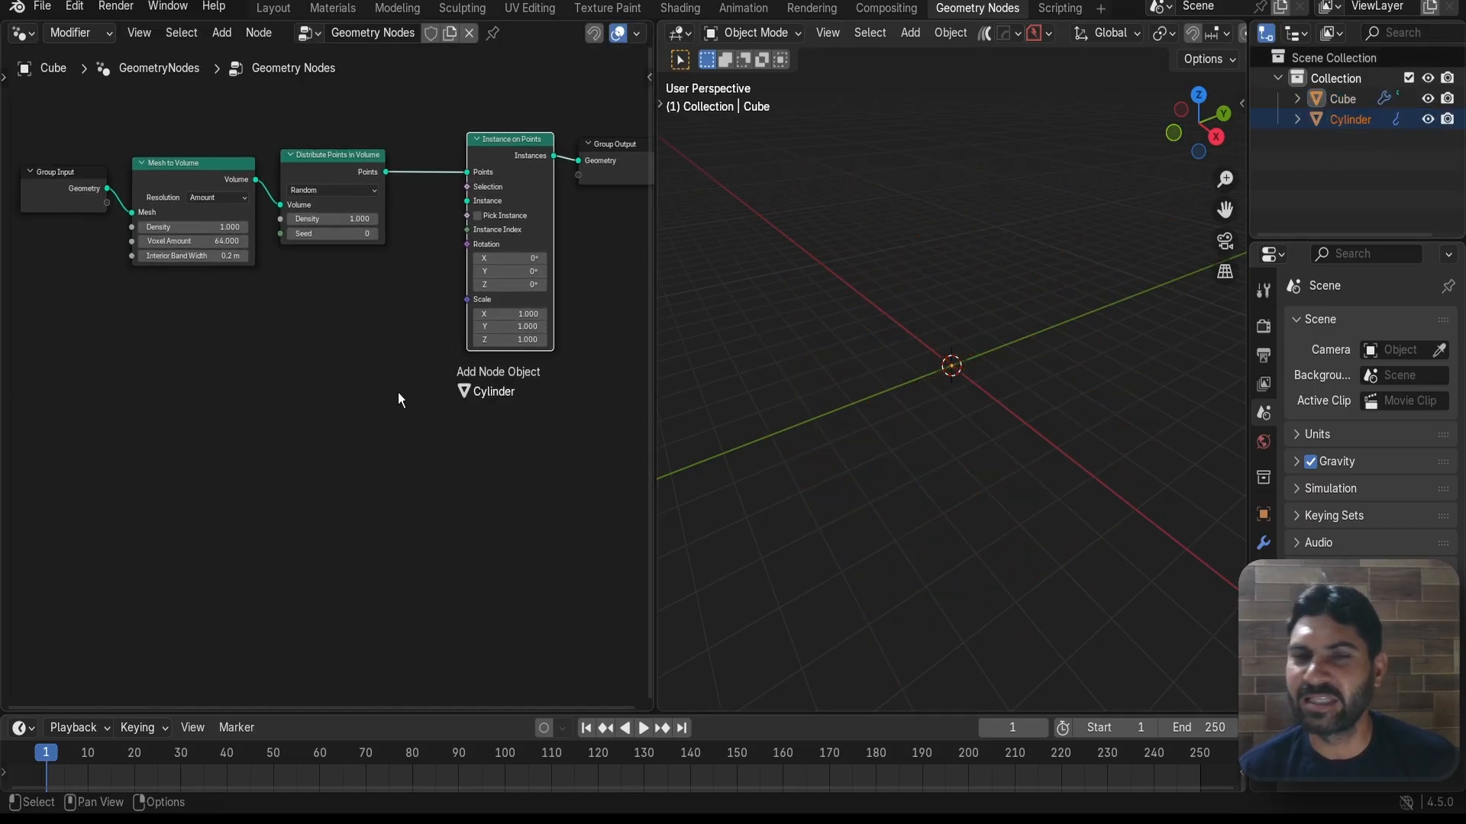
{"action": "left_click_drag", "start_coordinate": [272, 356], "coordinate": [273, 355]}
{"action": "scroll", "coordinate": [305, 397], "scroll_direction": "up", "scroll_amount": 2}
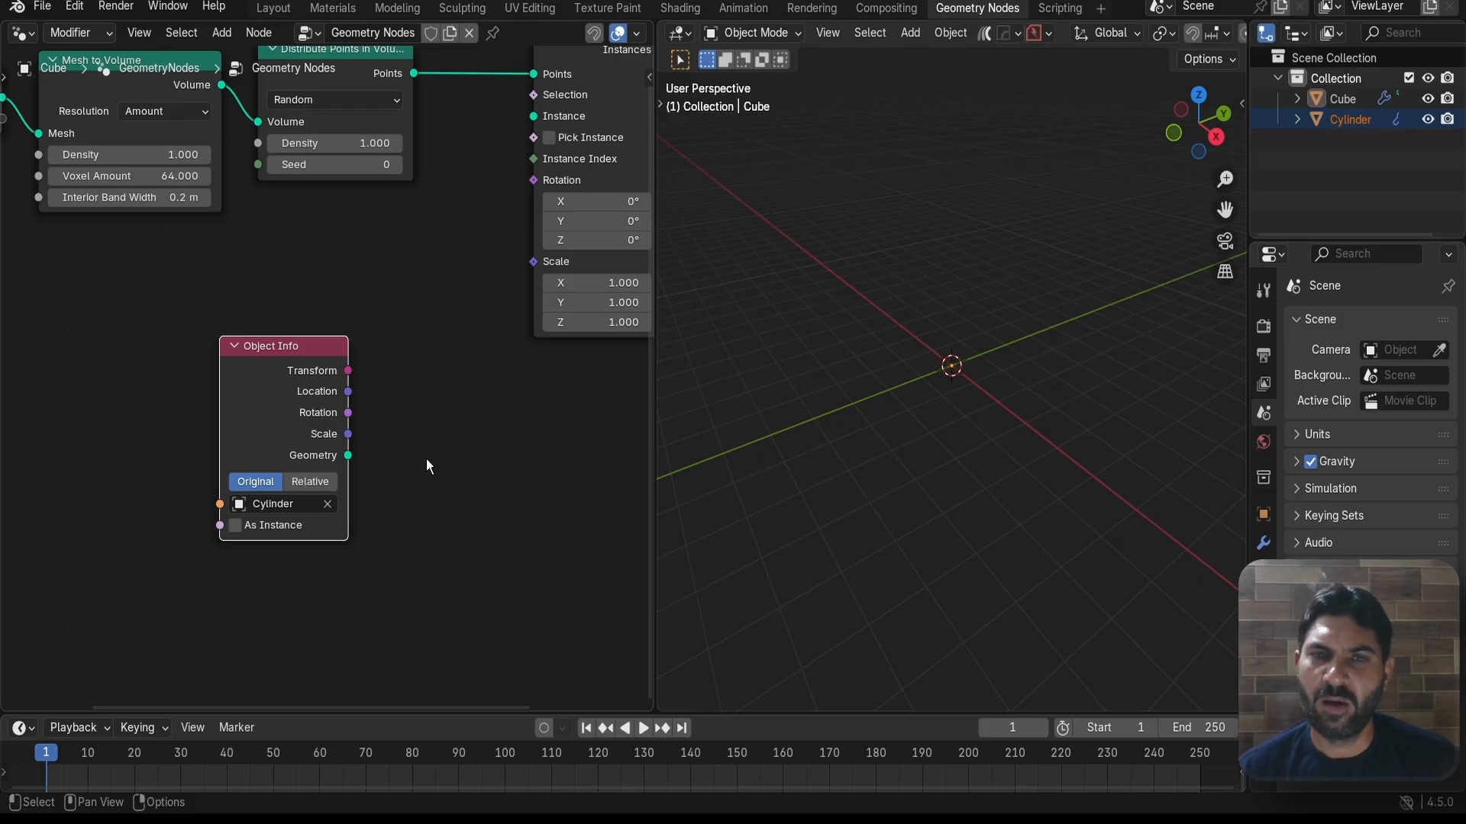
{"action": "middle_click_drag", "start_coordinate": [426, 465], "coordinate": [333, 523]}
{"action": "left_click_drag", "start_coordinate": [278, 526], "coordinate": [483, 191]}
- Examine the cylinders instanced throughout the cube's volume from different angles and distances
{"action": "scroll", "coordinate": [896, 310], "scroll_direction": "down", "scroll_amount": 3}
{"action": "middle_click_drag", "start_coordinate": [942, 284], "coordinate": [886, 309]}
{"action": "scroll", "coordinate": [885, 309], "scroll_direction": "up", "scroll_amount": 5}
{"action": "scroll", "coordinate": [949, 323], "scroll_direction": "down", "scroll_amount": 5}
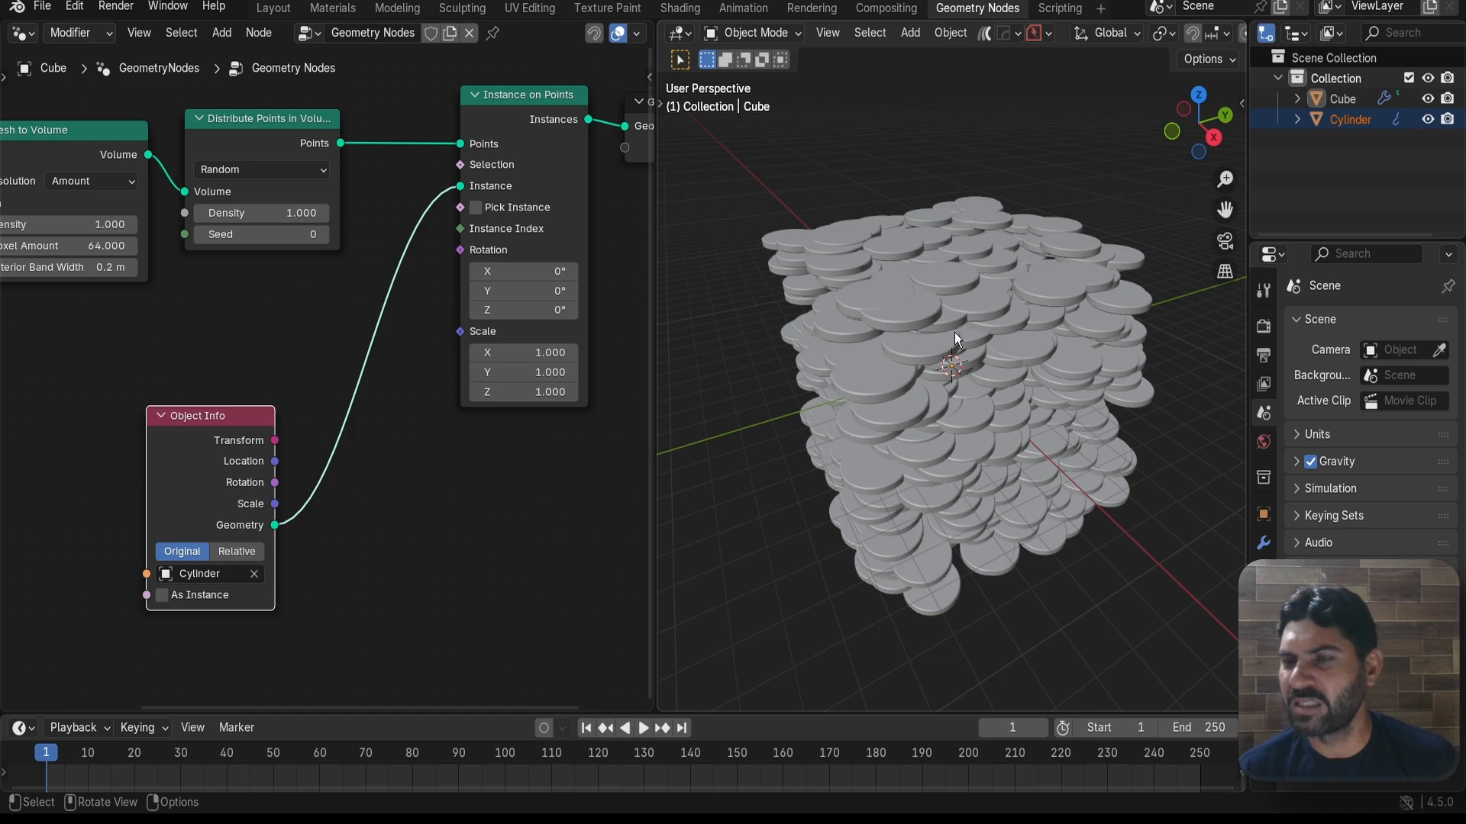
{"action": "scroll", "coordinate": [954, 332], "scroll_direction": "up", "scroll_amount": 2}
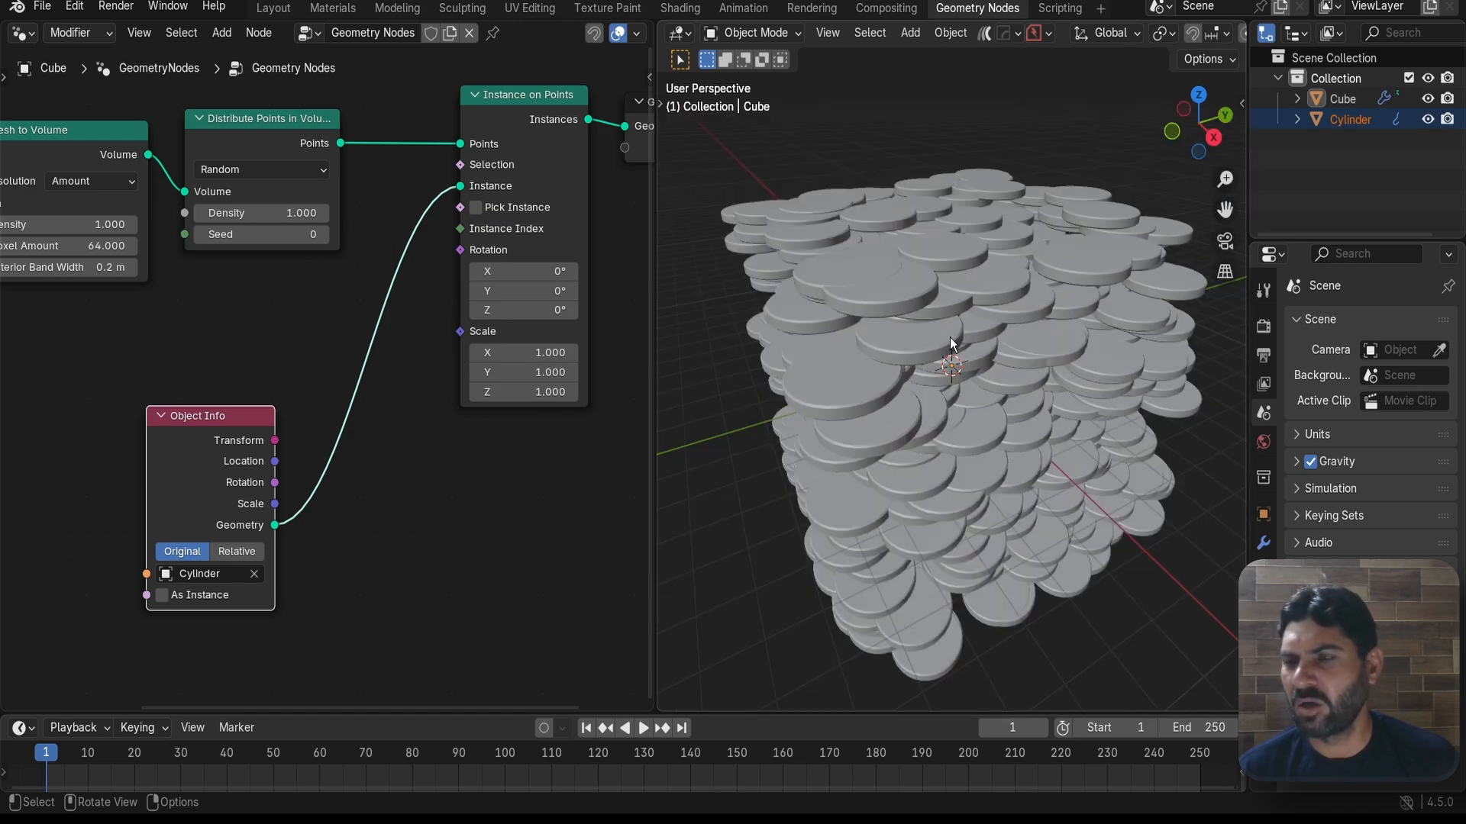
{"action": "mouse_move", "coordinate": [950, 338]}
{"action": "middle_mouse_down"}
{"action": "mouse_move", "coordinate": [1001, 312]}
{"action": "mouse_move", "coordinate": [932, 337]}
{"action": "middle_mouse_up"}
{"action": "scroll", "coordinate": [514, 493], "scroll_direction": "down", "scroll_amount": 2}
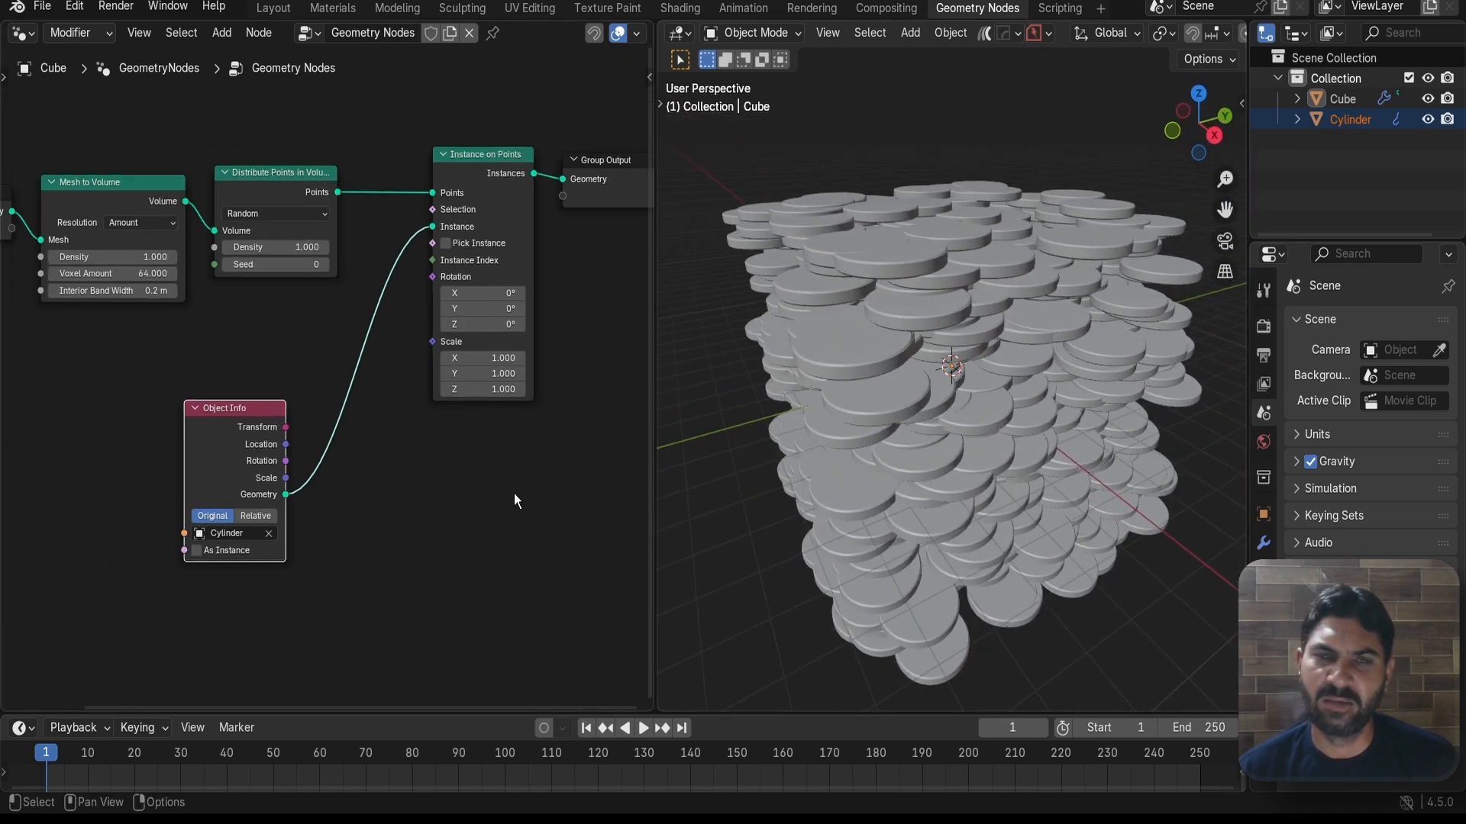
- Move the Object Info node closer to Instance on Points and set the instance scale to 0.2 on X, Y and Z
{"action": "scroll", "coordinate": [176, 453], "scroll_direction": "down", "scroll_amount": 1}
{"action": "left_click_drag", "start_coordinate": [148, 411], "coordinate": [196, 345]}
{"action": "scroll", "coordinate": [474, 465], "scroll_direction": "up", "scroll_amount": 2}
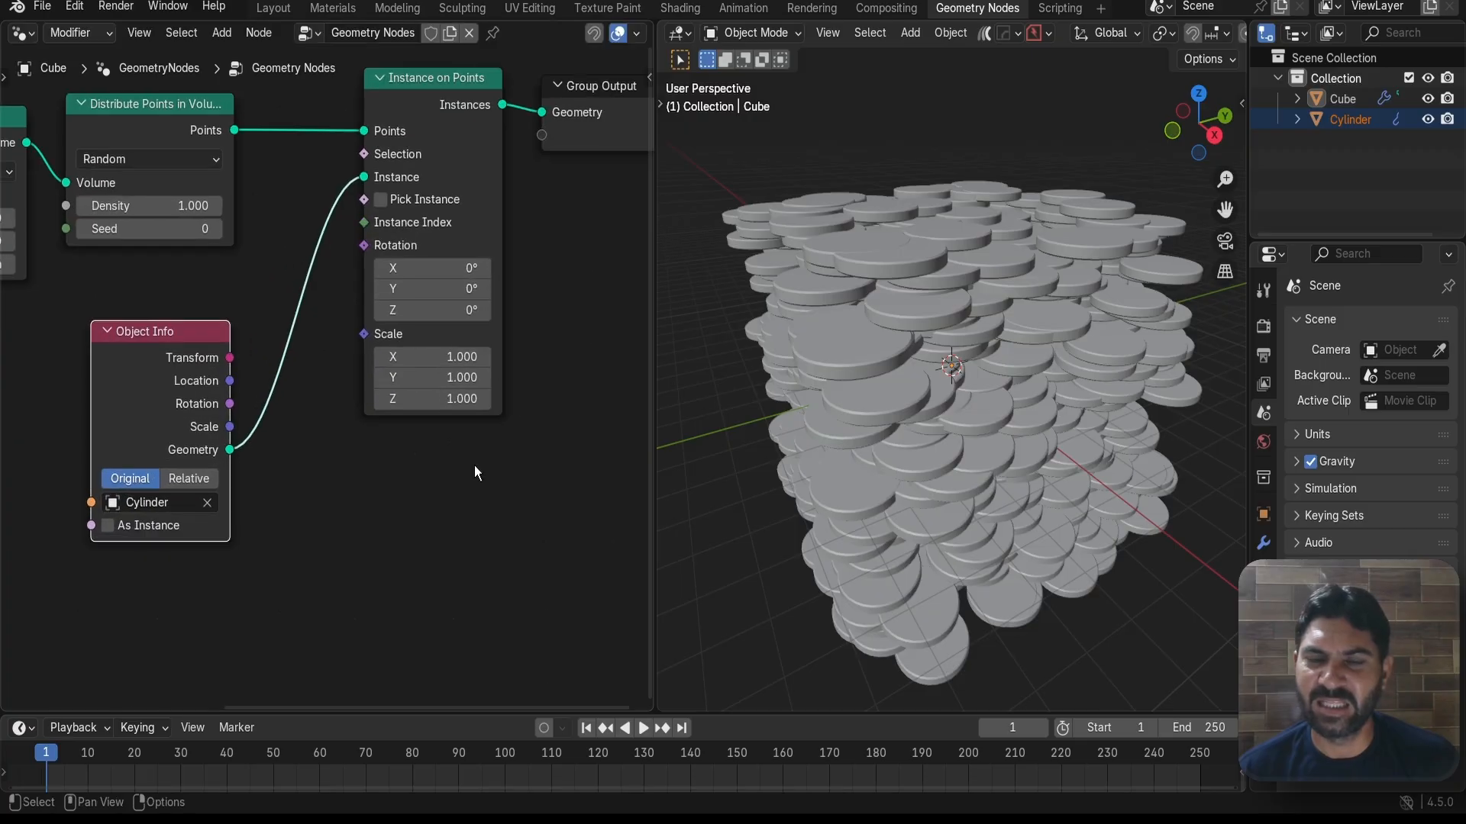
{"action": "scroll", "coordinate": [458, 510], "scroll_direction": "up", "scroll_amount": 1}
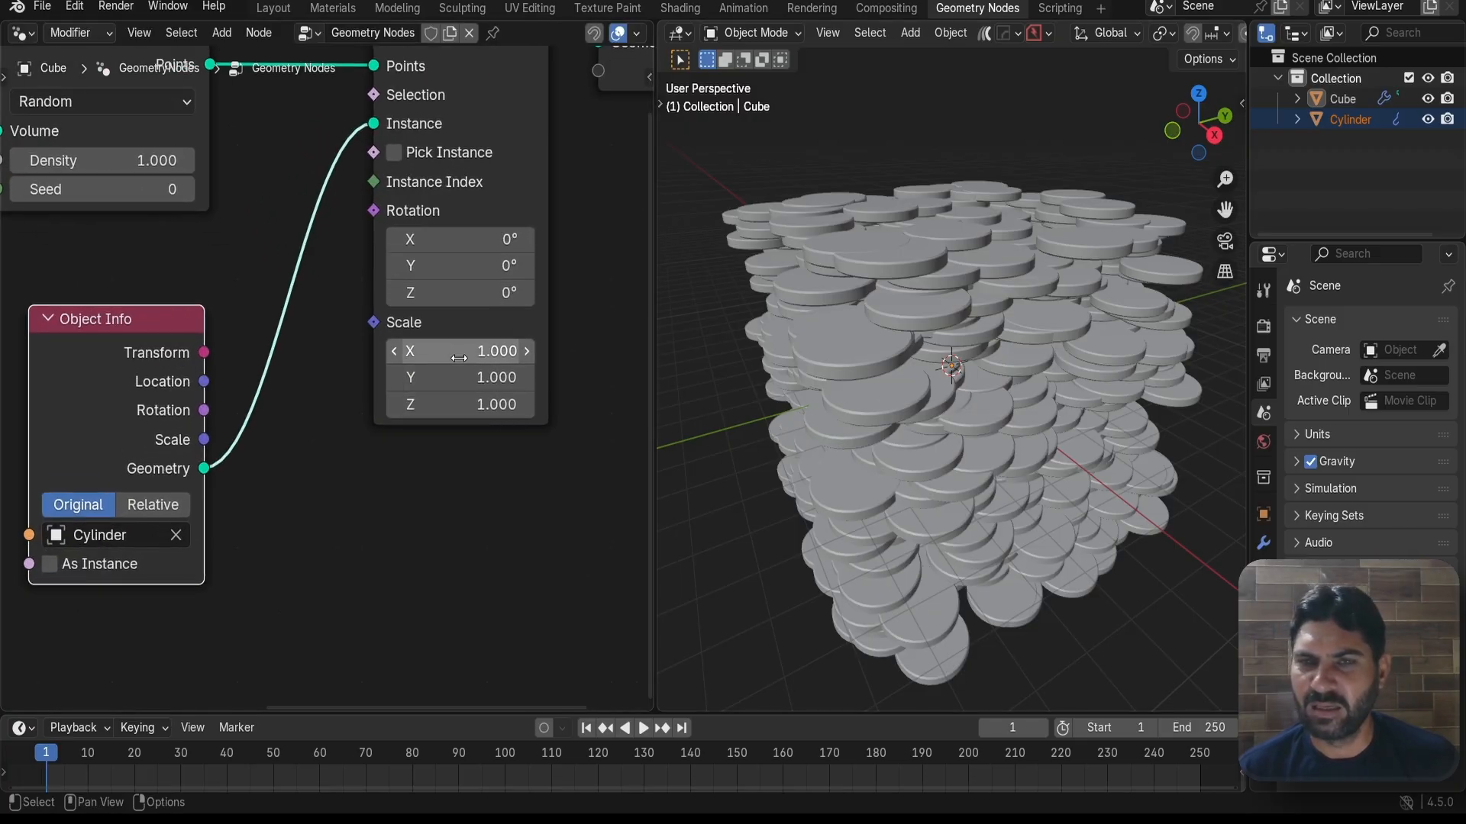
{"action": "left_click_drag", "start_coordinate": [481, 351], "coordinate": [481, 351]}
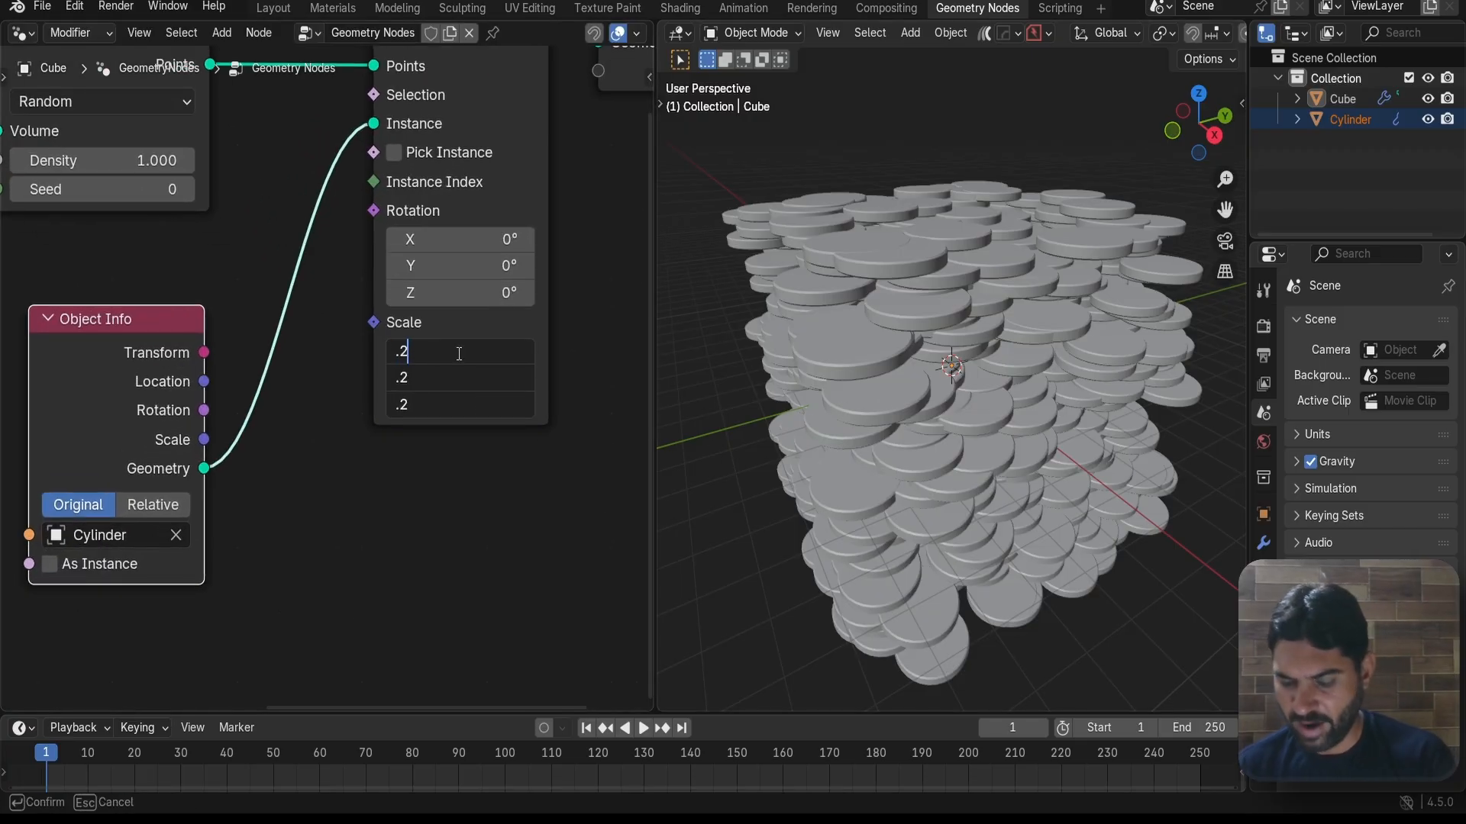
{"action": "key", "text": "Return"}
- Set the Y rotation of the Instance on Points node to 90°
{"action": "scroll", "coordinate": [1018, 364], "scroll_direction": "up", "scroll_amount": 3}
{"action": "scroll", "coordinate": [1021, 360], "scroll_direction": "down", "scroll_amount": 3}
{"action": "middle_click_drag", "start_coordinate": [1021, 361], "coordinate": [1065, 389]}
{"action": "scroll", "coordinate": [1010, 368], "scroll_direction": "up", "scroll_amount": 2}
{"action": "scroll", "coordinate": [1010, 366], "scroll_direction": "down", "scroll_amount": 5}
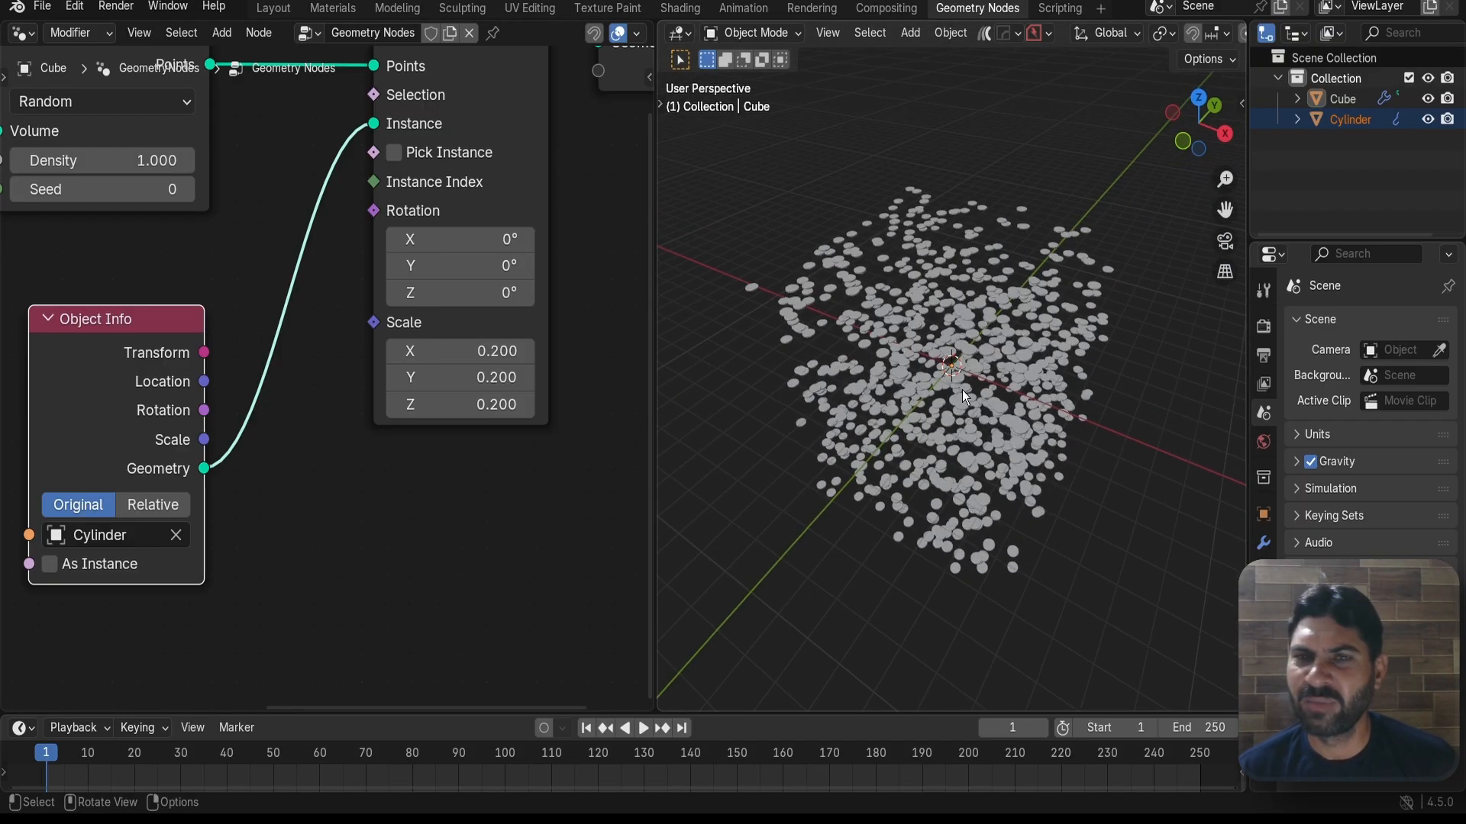
{"action": "scroll", "coordinate": [498, 480], "scroll_direction": "up", "scroll_amount": 2}
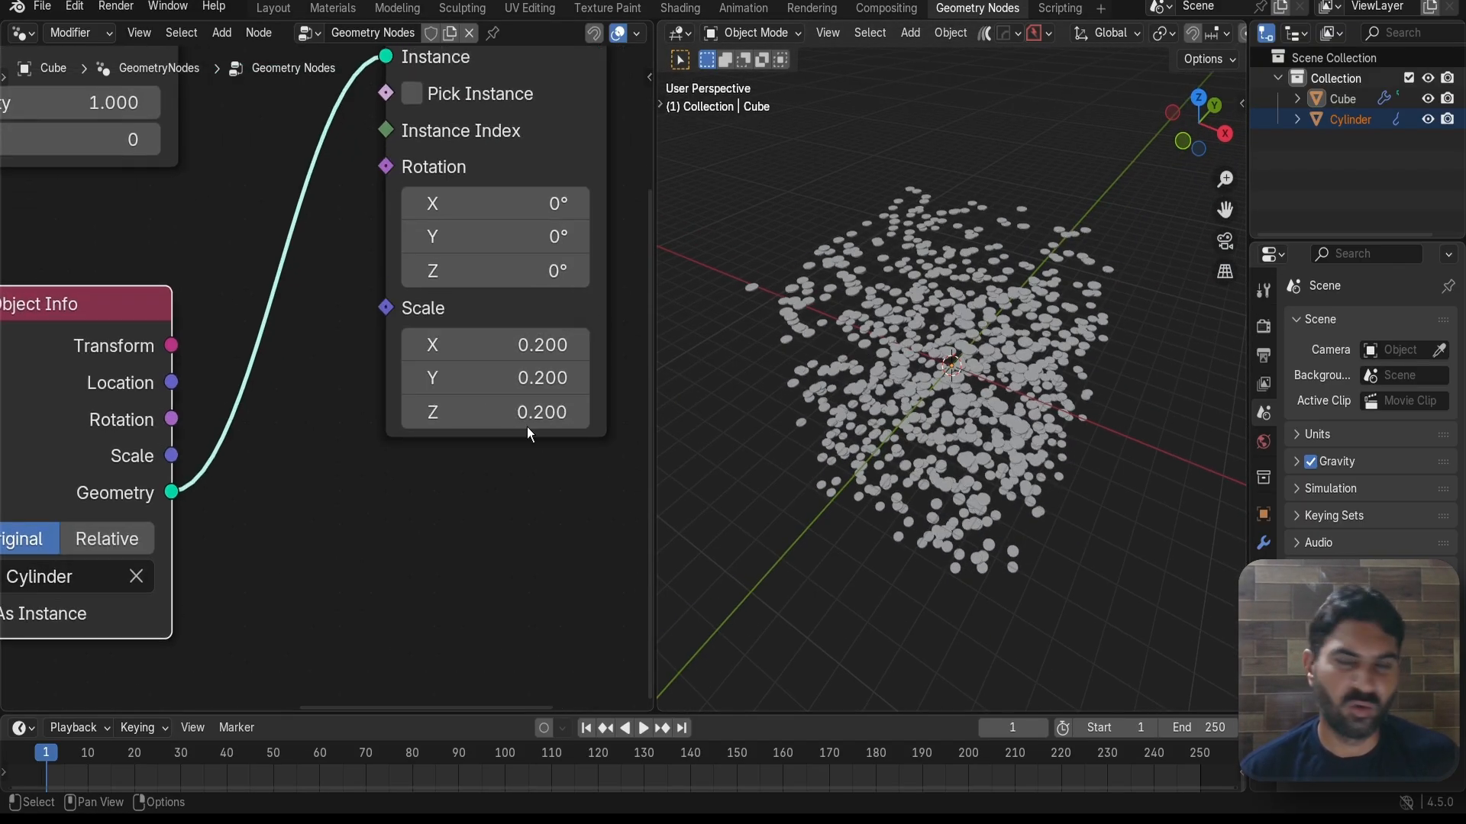
{"action": "left_click", "coordinate": [500, 243]}
{"action": "type", "text": "90"}
{"action": "key", "text": "Return"}
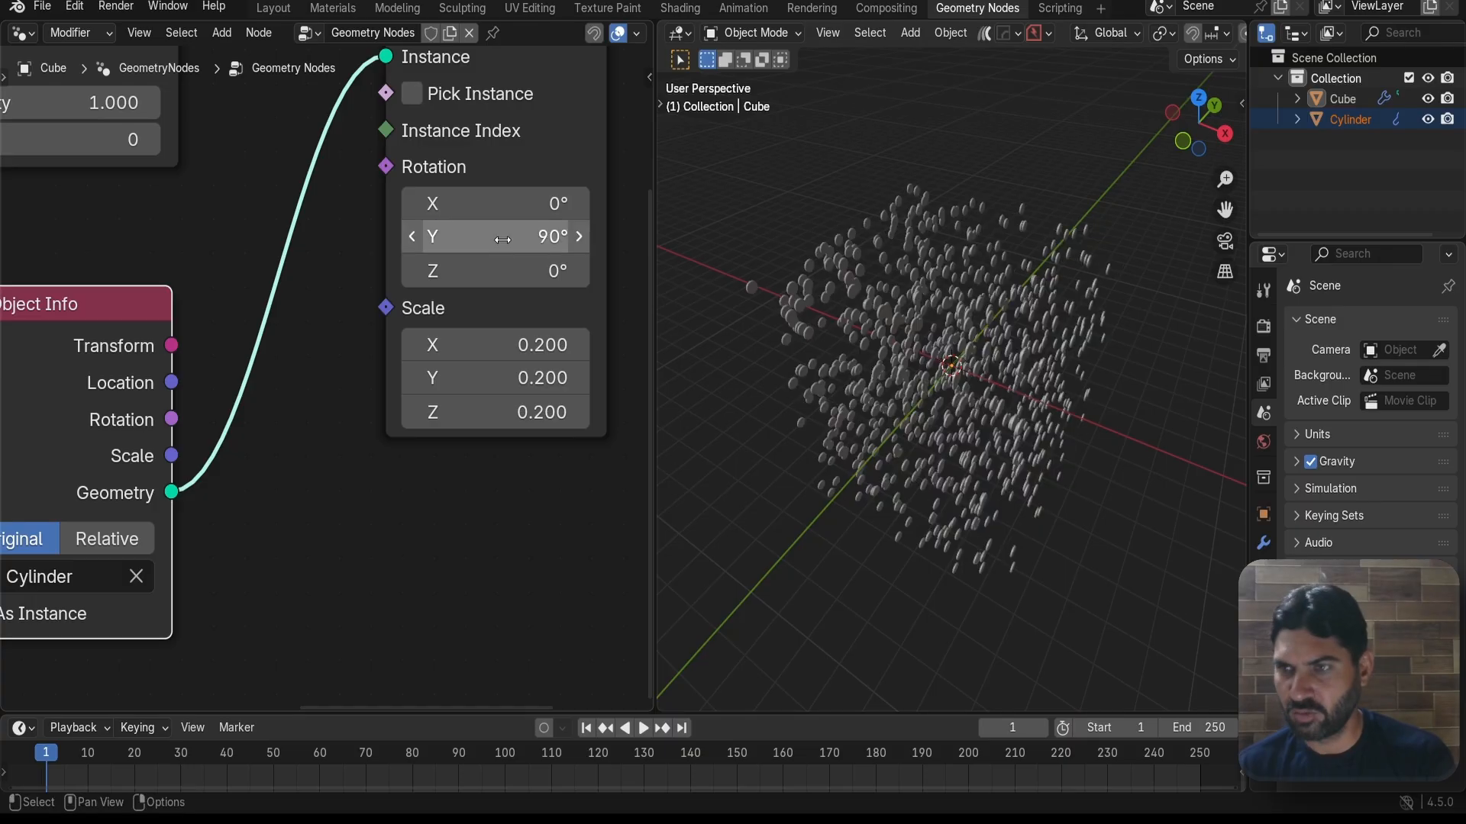
- Inspect the rotated coin instances up close and in the right orthographic view
{"action": "mouse_move", "coordinate": [974, 373]}
{"action": "middle_mouse_down"}
{"action": "mouse_move", "coordinate": [1110, 355]}
{"action": "mouse_move", "coordinate": [954, 374]}
{"action": "middle_mouse_up"}
{"action": "scroll", "coordinate": [973, 389], "scroll_direction": "up", "scroll_amount": 4}
{"action": "scroll", "coordinate": [974, 384], "scroll_direction": "up", "scroll_amount": 3}
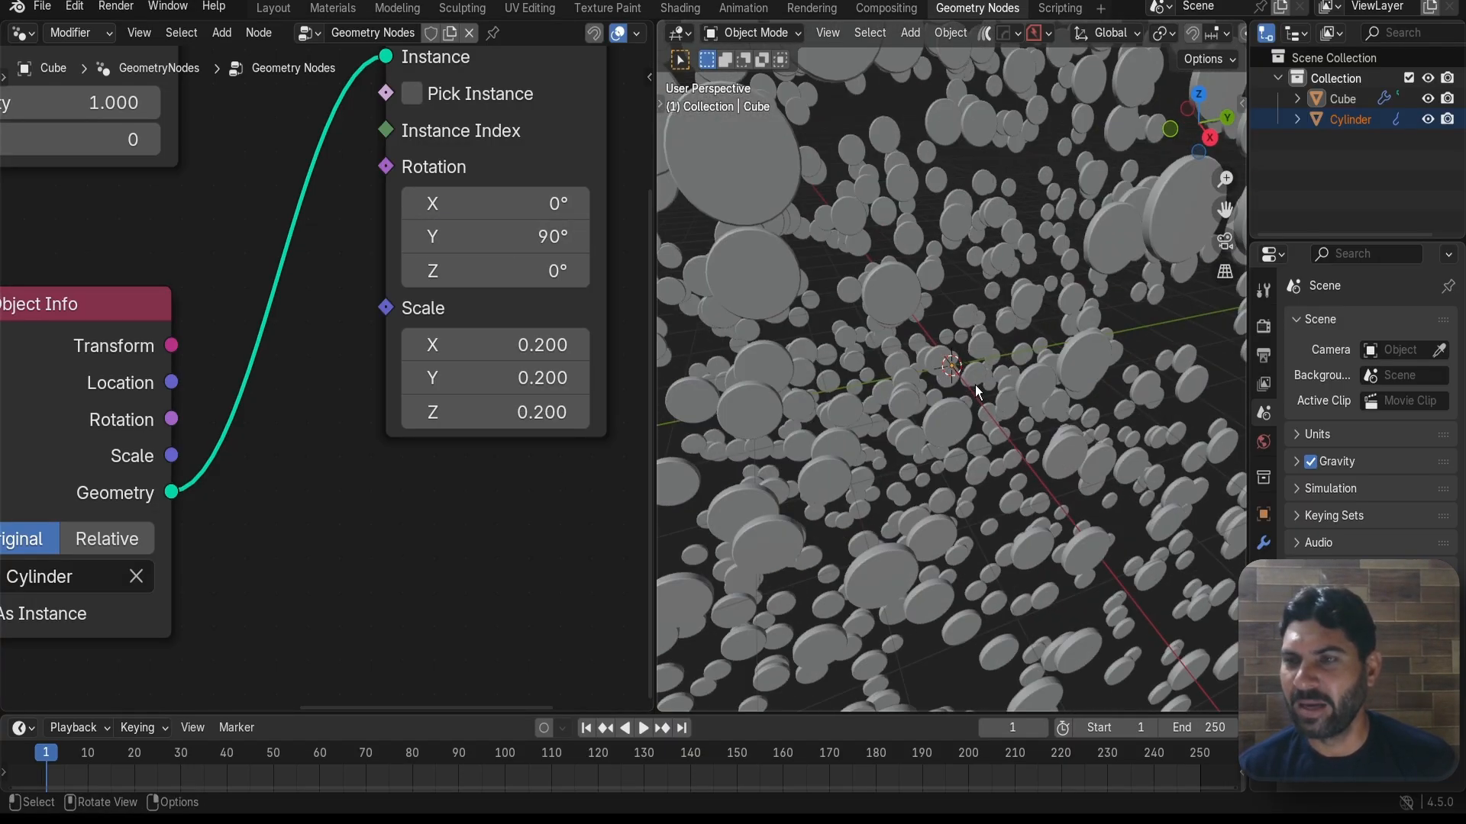
{"action": "scroll", "coordinate": [1006, 417], "scroll_direction": "down", "scroll_amount": 5}
{"action": "middle_click_drag", "start_coordinate": [1006, 417], "coordinate": [1004, 417]}
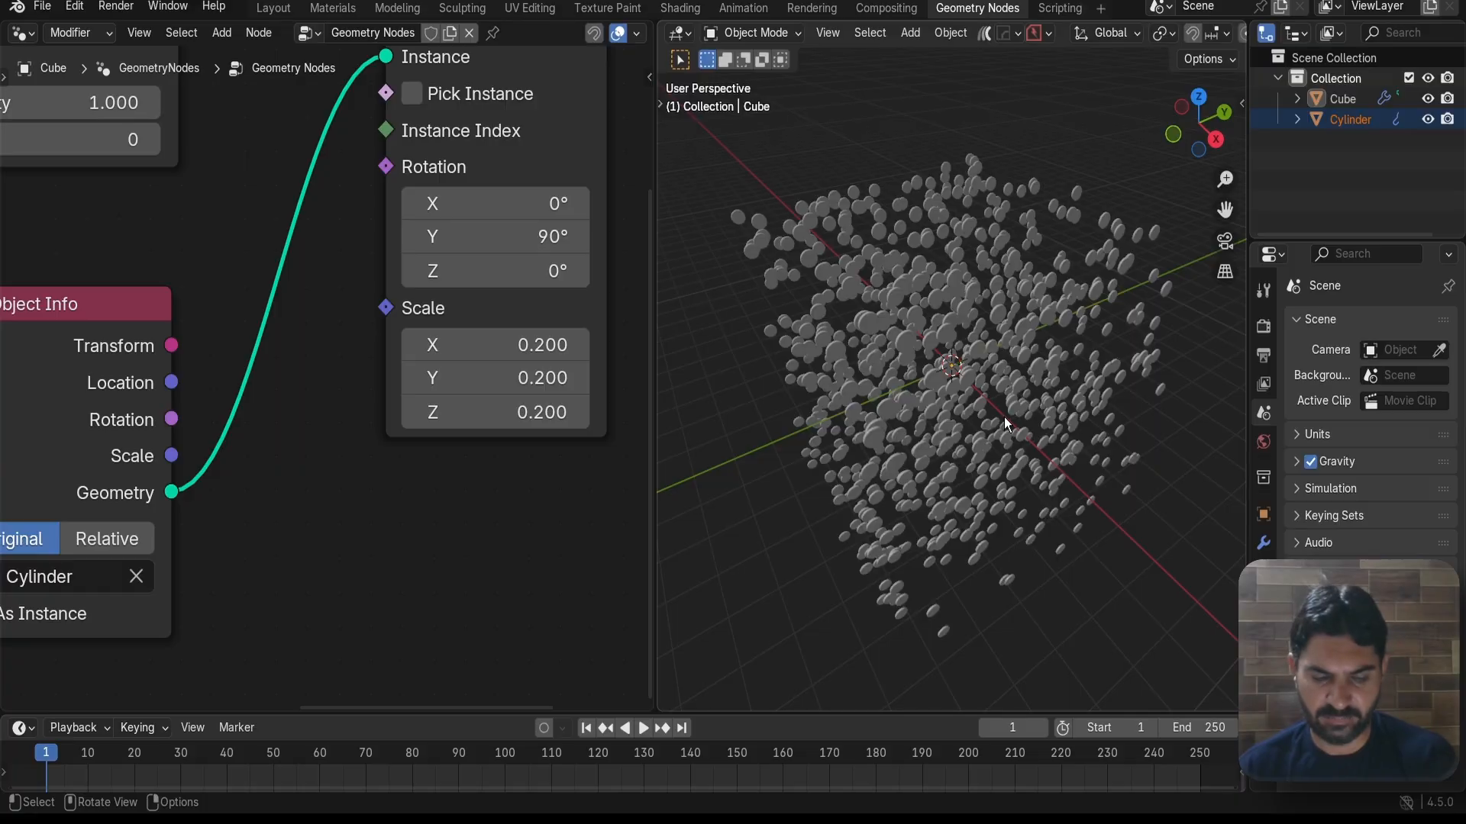
{"action": "scroll", "coordinate": [1004, 417], "scroll_direction": "up", "scroll_amount": 4}
{"action": "scroll", "coordinate": [1005, 416], "scroll_direction": "down", "scroll_amount": 5}
{"action": "middle_click_drag", "start_coordinate": [1004, 417], "coordinate": [941, 367]}
{"action": "scroll", "coordinate": [916, 399], "scroll_direction": "down", "scroll_amount": 3}
{"action": "scroll", "coordinate": [716, 146], "scroll_direction": "up", "scroll_amount": 3}
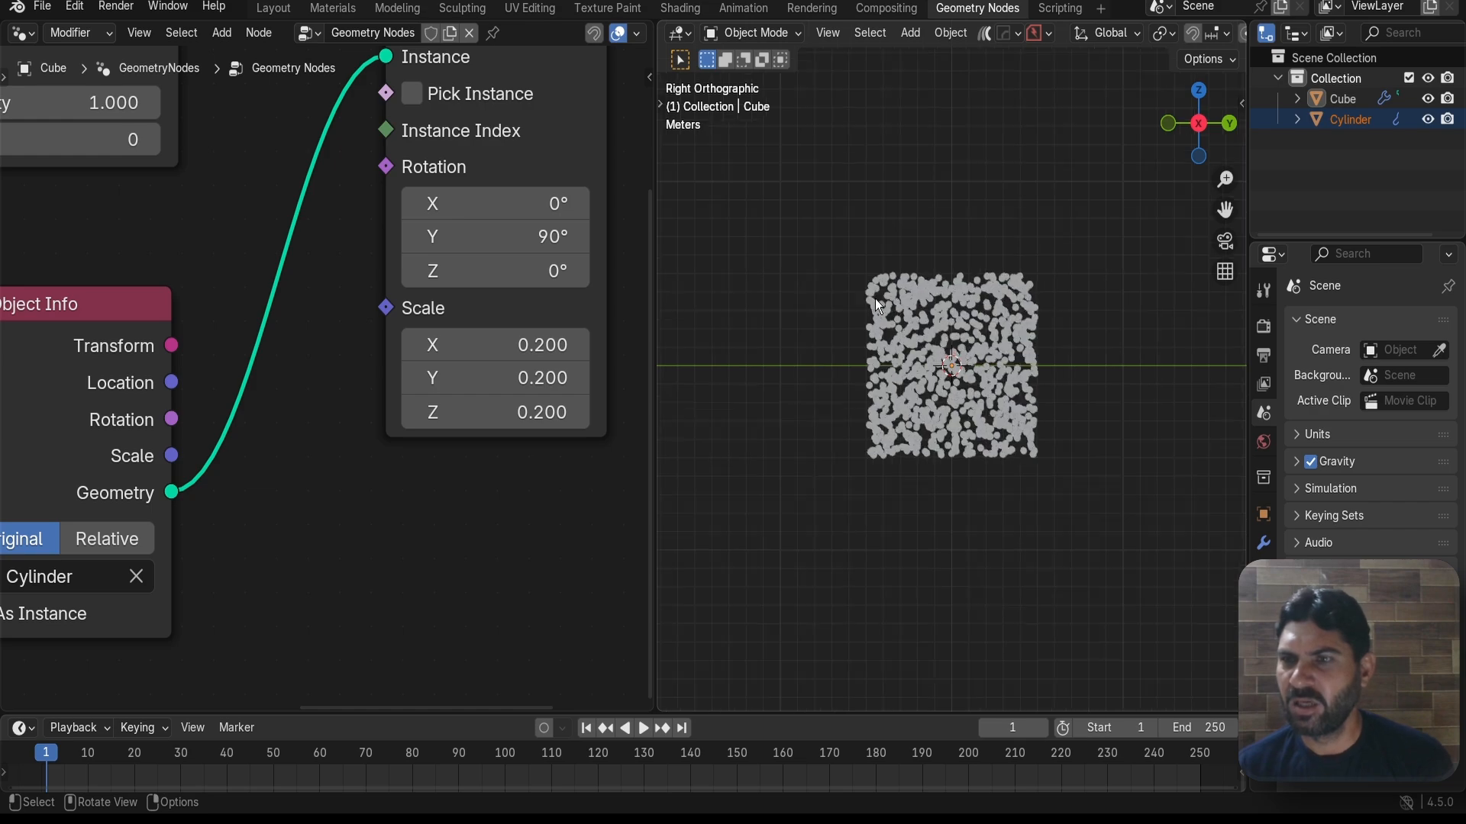
{"action": "scroll", "coordinate": [840, 433], "scroll_direction": "up", "scroll_amount": 1}
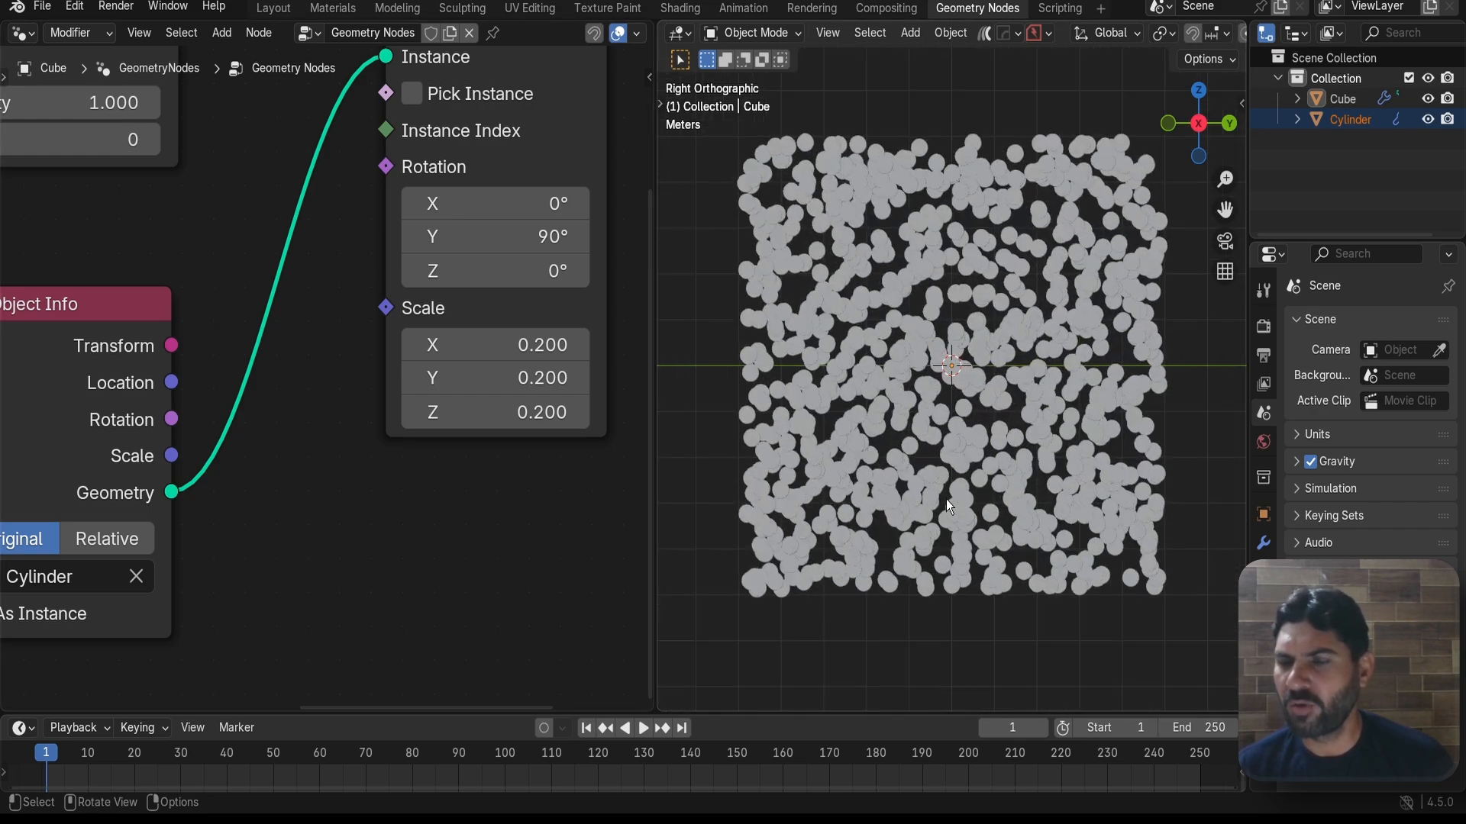
- Add a camera to the scene and look through it
{"action": "scroll", "coordinate": [877, 465], "scroll_direction": "down", "scroll_amount": 4}
{"action": "key", "text": "shift+a"}
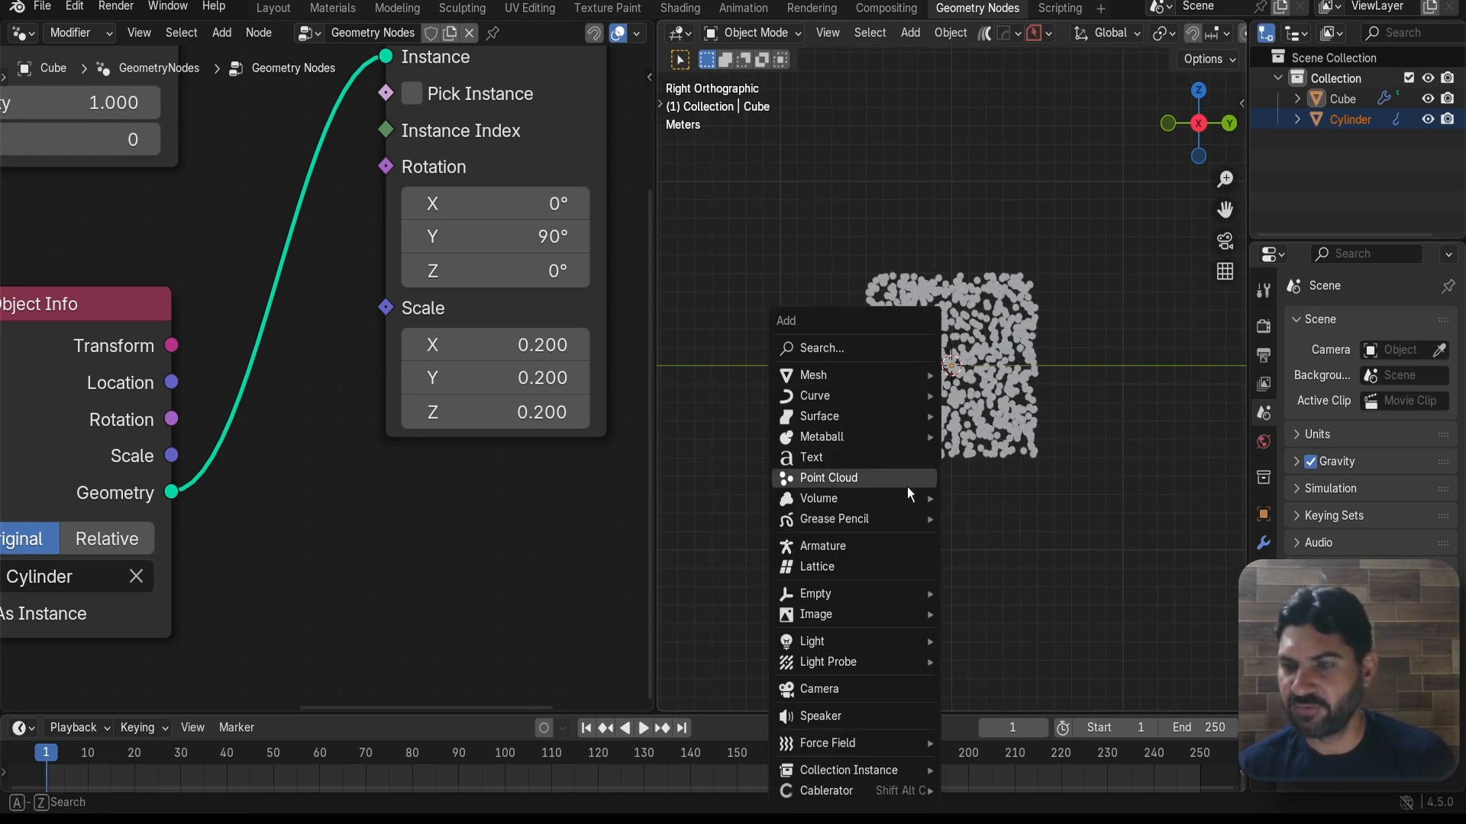
{"action": "left_click", "coordinate": [845, 687]}
{"action": "scroll", "coordinate": [928, 518], "scroll_direction": "up", "scroll_amount": 4}
{"action": "scroll", "coordinate": [928, 519], "scroll_direction": "up", "scroll_amount": 1}
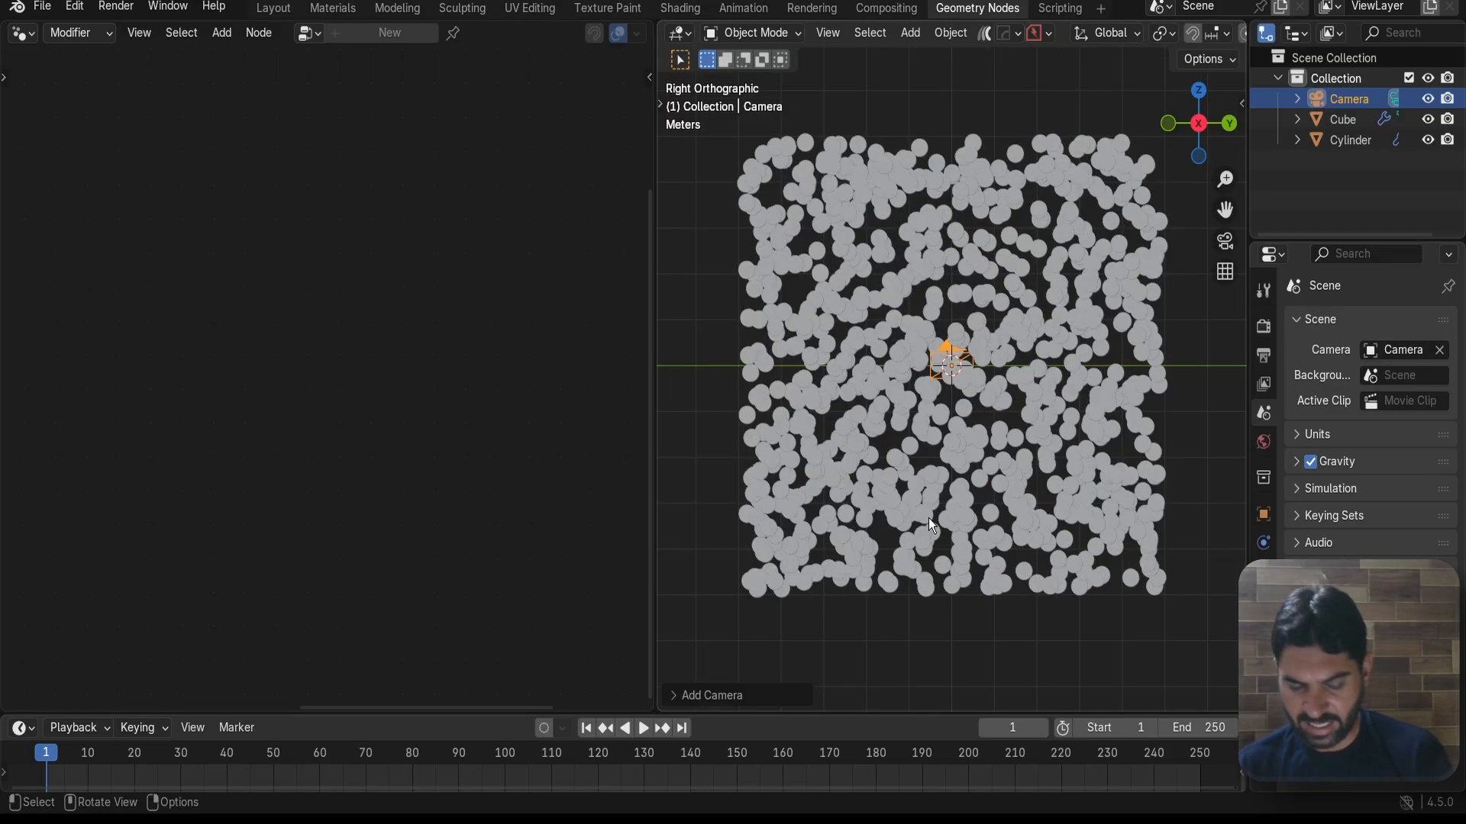
{"action": "key", "text": "KP_0"}
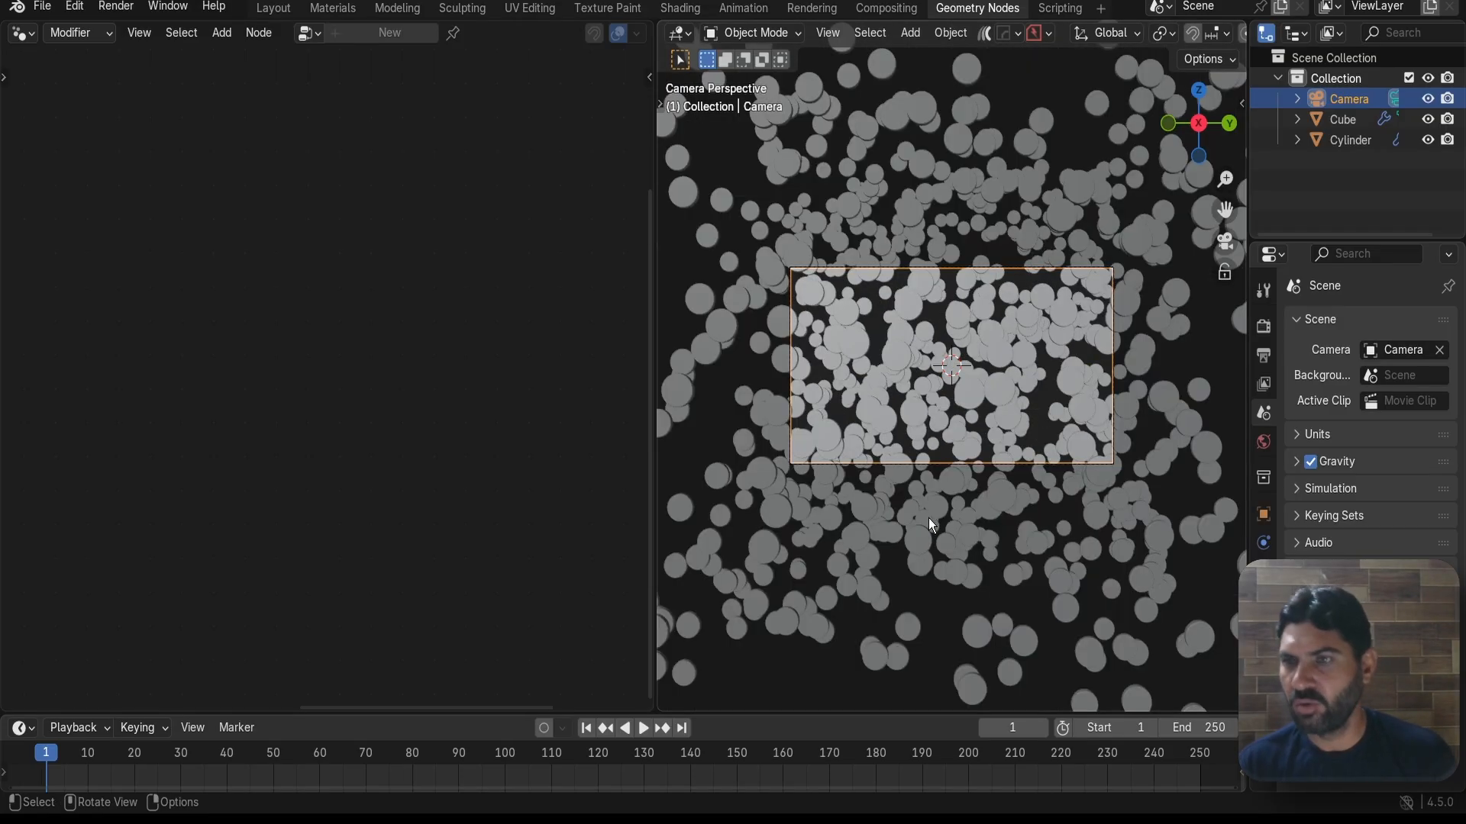
- Lower the camera's focal length to 33.5 mm so its frame covers more of the coins
{"action": "scroll", "coordinate": [974, 496], "scroll_direction": "up", "scroll_amount": 4}
{"action": "scroll", "coordinate": [965, 474], "scroll_direction": "down", "scroll_amount": 4}
{"action": "scroll", "coordinate": [964, 474], "scroll_direction": "down", "scroll_amount": 6}
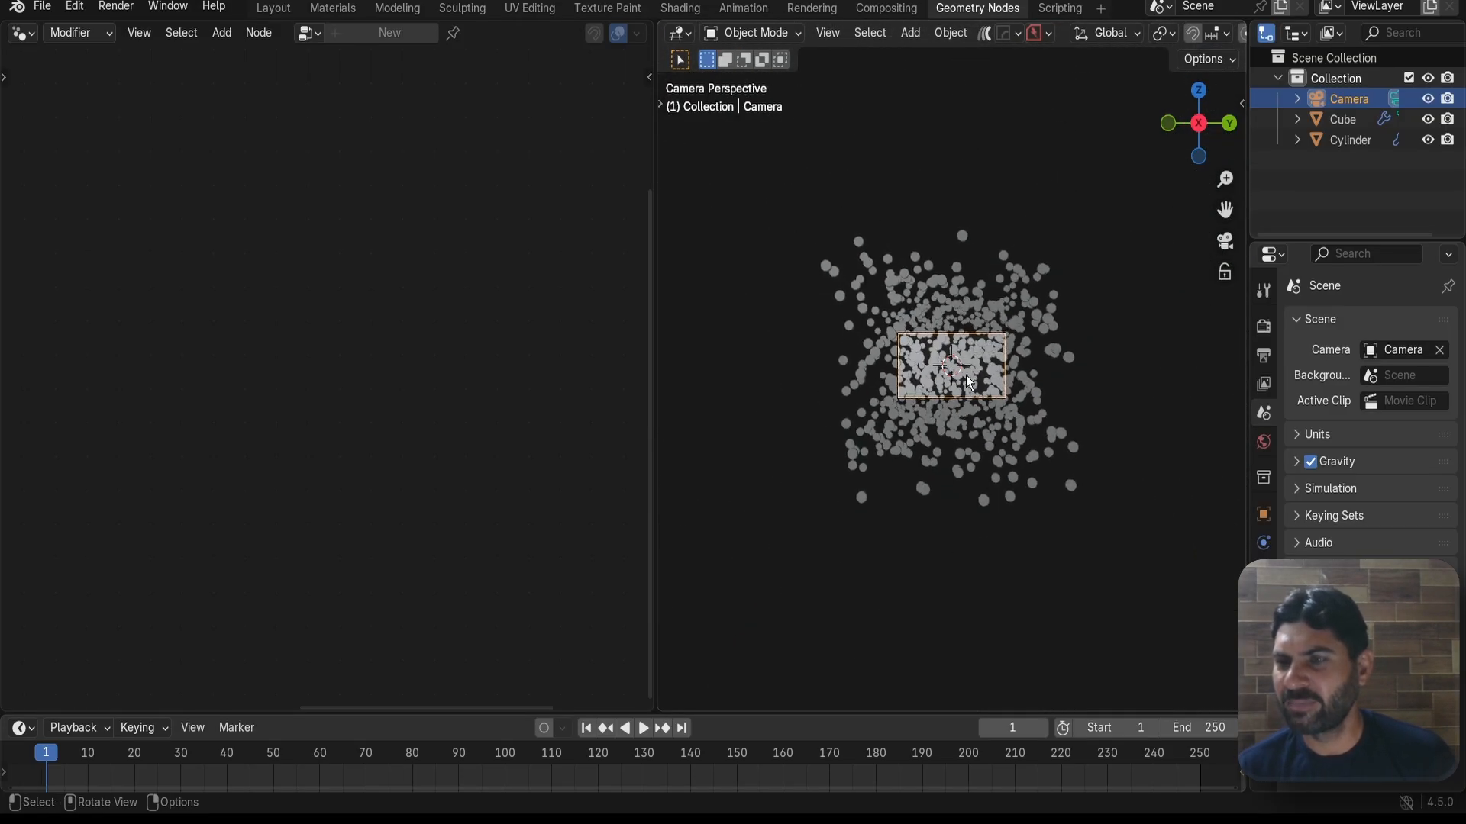
{"action": "scroll", "coordinate": [965, 374], "scroll_direction": "up", "scroll_amount": 4}
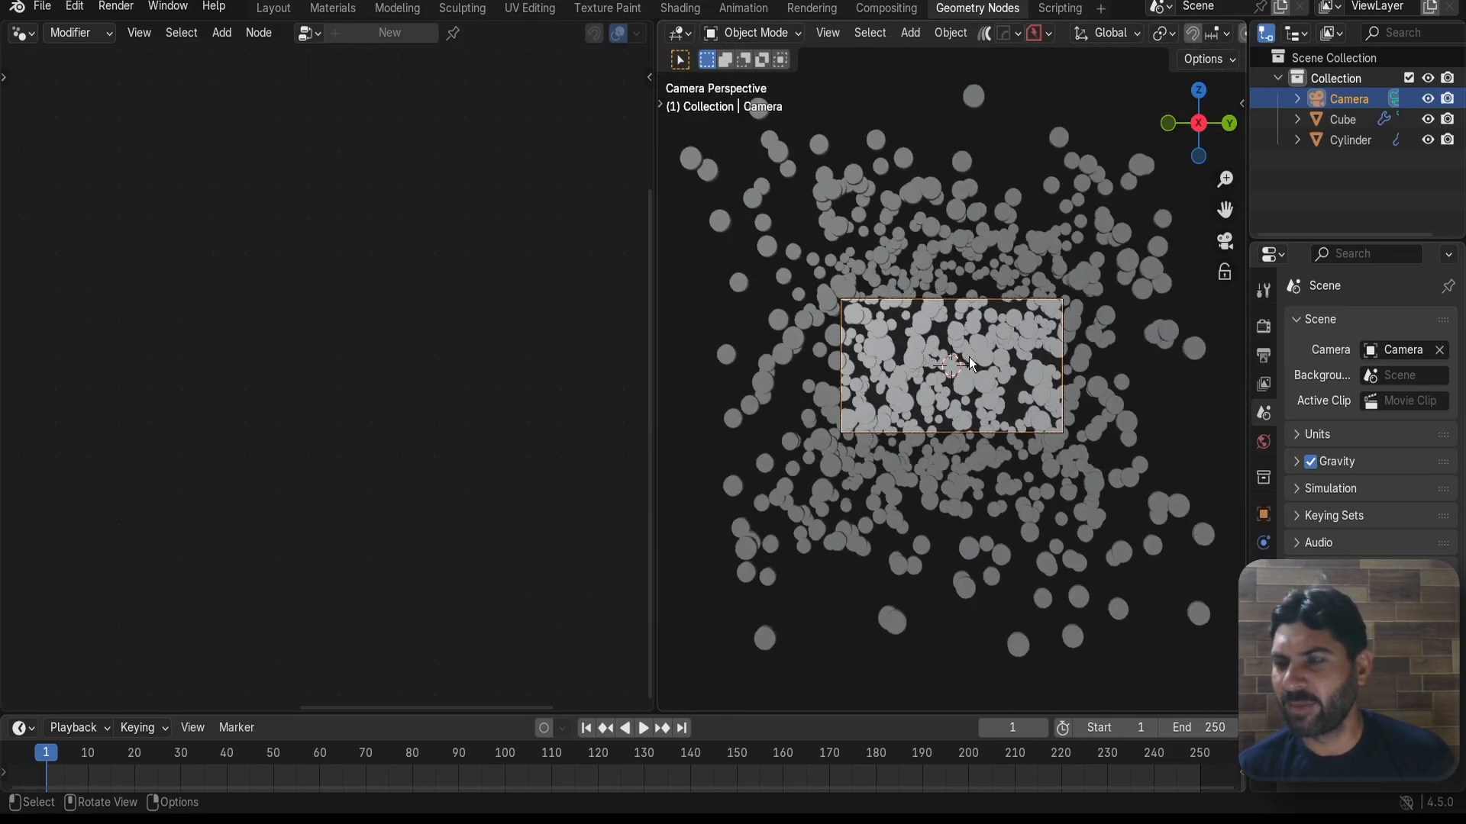
{"action": "scroll", "coordinate": [969, 359], "scroll_direction": "up", "scroll_amount": 3}
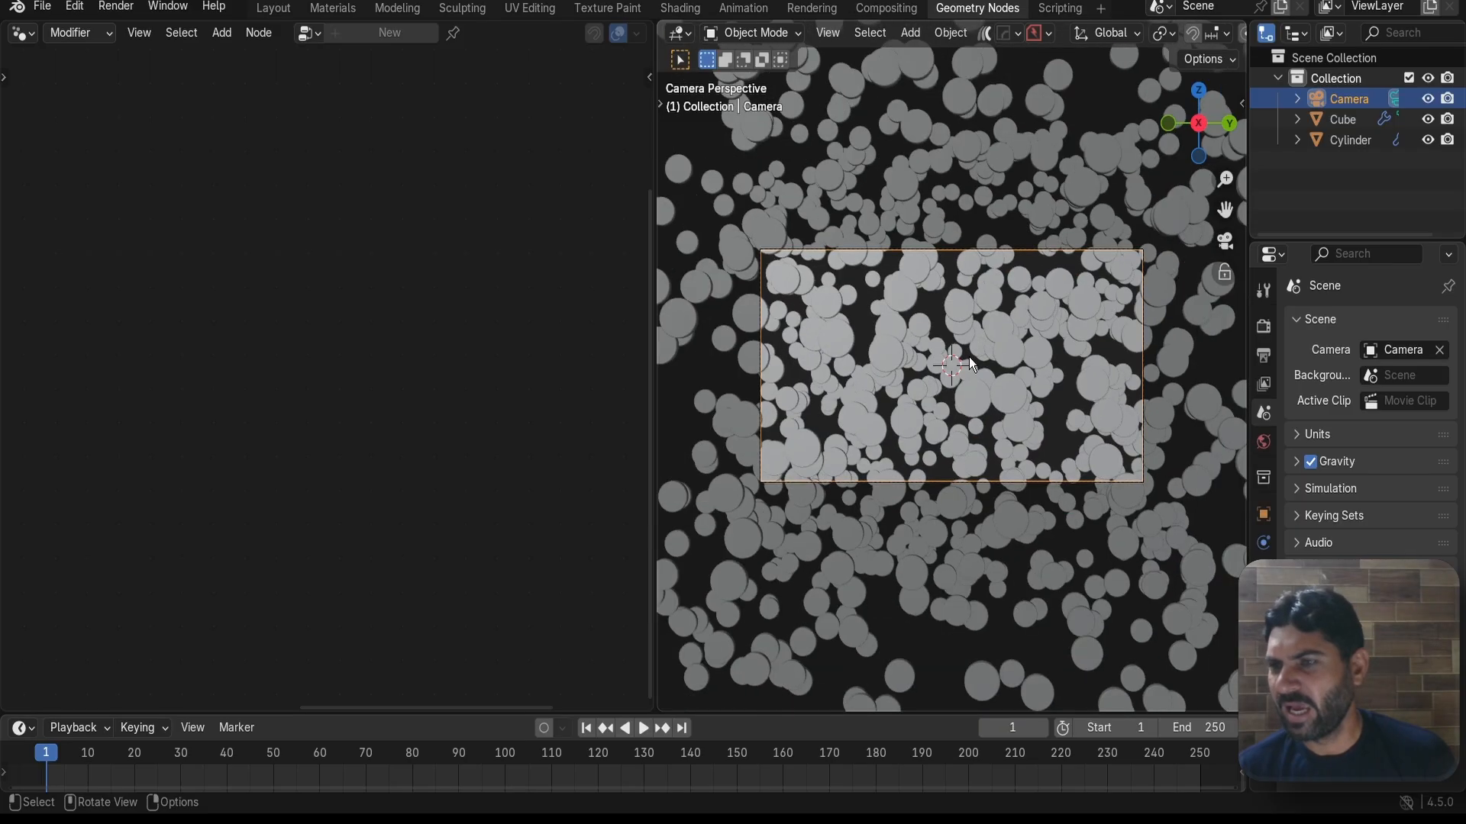
{"action": "left_click", "coordinate": [1263, 600]}
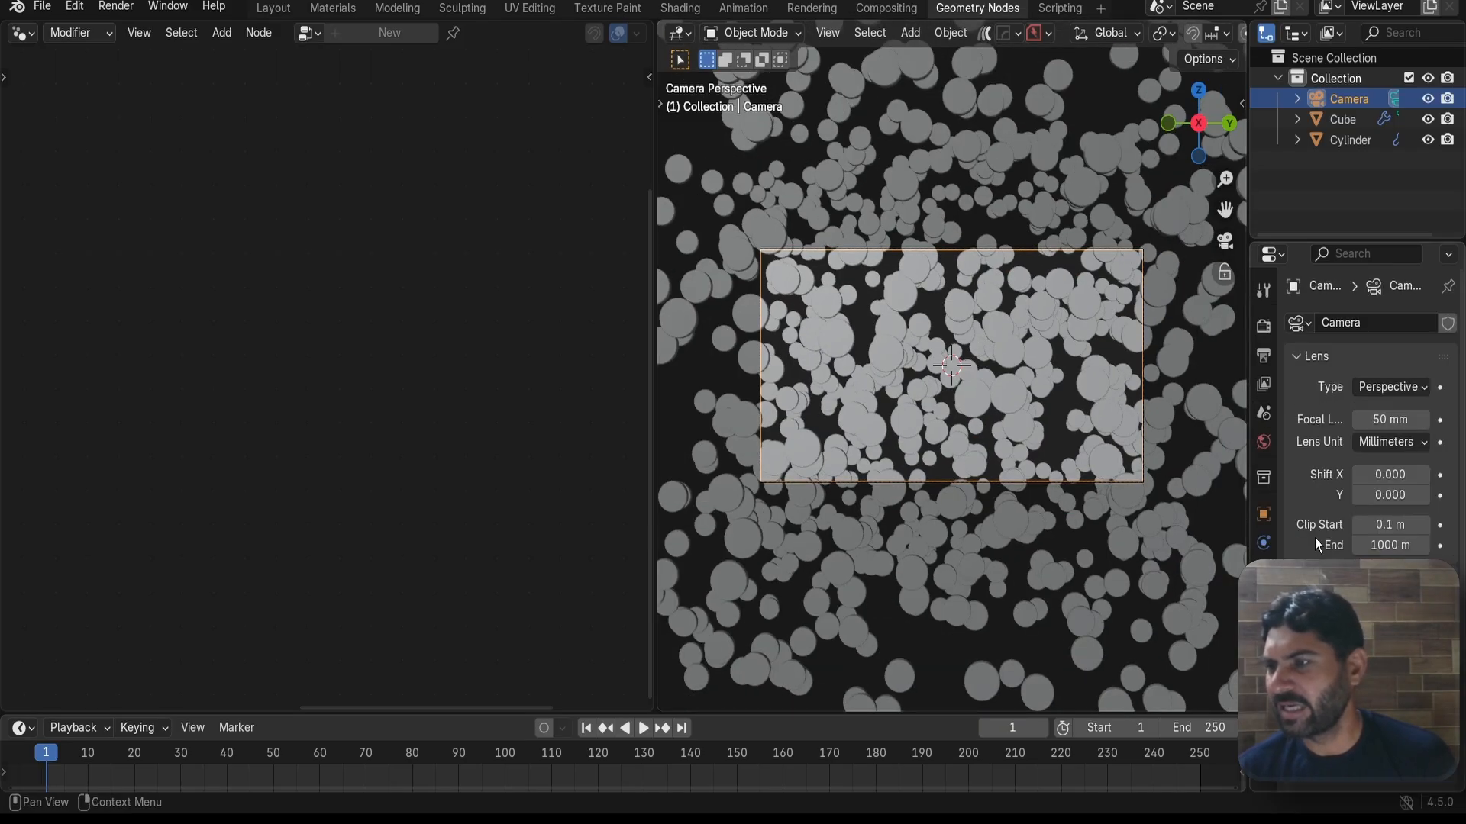
{"action": "left_click_drag", "start_coordinate": [1390, 421], "coordinate": [1294, 421]}
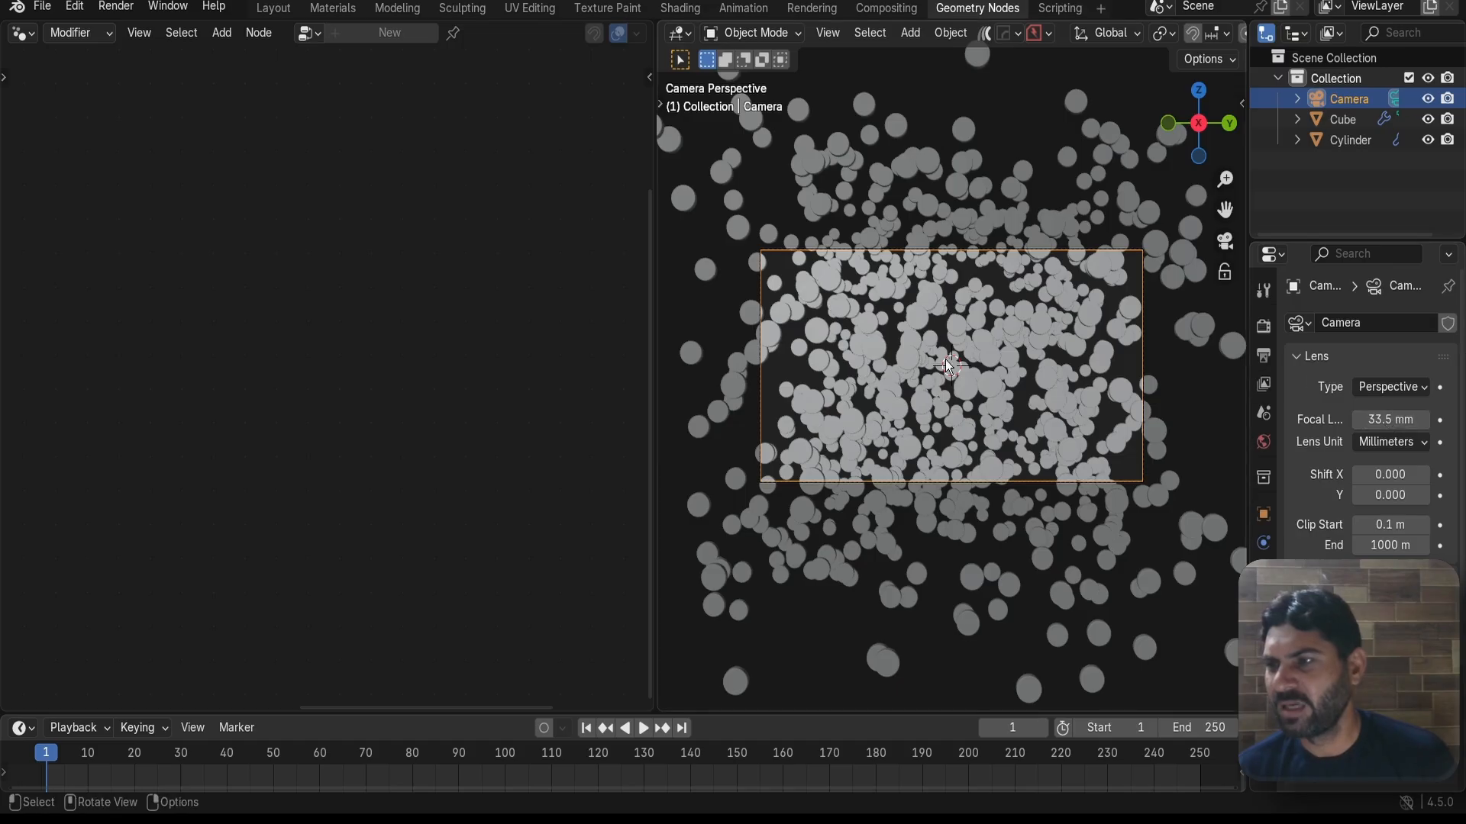
- Select the cube to show its node tree, deselect it, and move Group Output away from Instance on Points to make room
{"action": "scroll", "coordinate": [915, 366], "scroll_direction": "up", "scroll_amount": 1}
{"action": "left_click", "coordinate": [921, 283]}
{"action": "scroll", "coordinate": [909, 271], "scroll_direction": "down", "scroll_amount": 5}
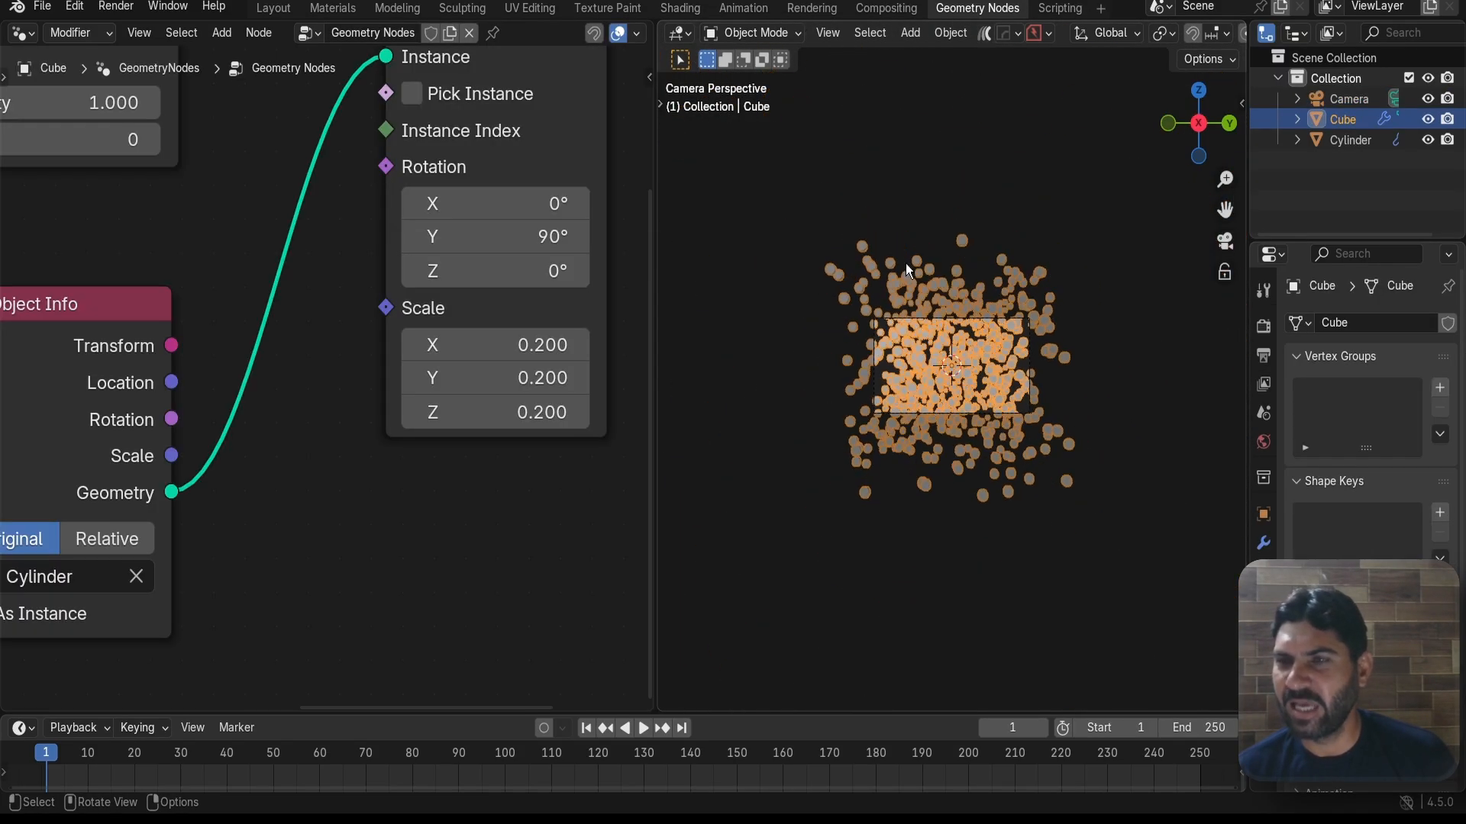
{"action": "left_click", "coordinate": [888, 167]}
{"action": "scroll", "coordinate": [419, 483], "scroll_direction": "down", "scroll_amount": 4}
{"action": "scroll", "coordinate": [419, 482], "scroll_direction": "down", "scroll_amount": 5}
{"action": "middle_click_drag", "start_coordinate": [472, 433], "coordinate": [412, 495]}
{"action": "scroll", "coordinate": [463, 343], "scroll_direction": "up", "scroll_amount": 4}
{"action": "middle_click_drag", "start_coordinate": [464, 342], "coordinate": [366, 420]}
{"action": "left_click_drag", "start_coordinate": [423, 242], "coordinate": [552, 231]}
{"action": "scroll", "coordinate": [986, 343], "scroll_direction": "up", "scroll_amount": 5}
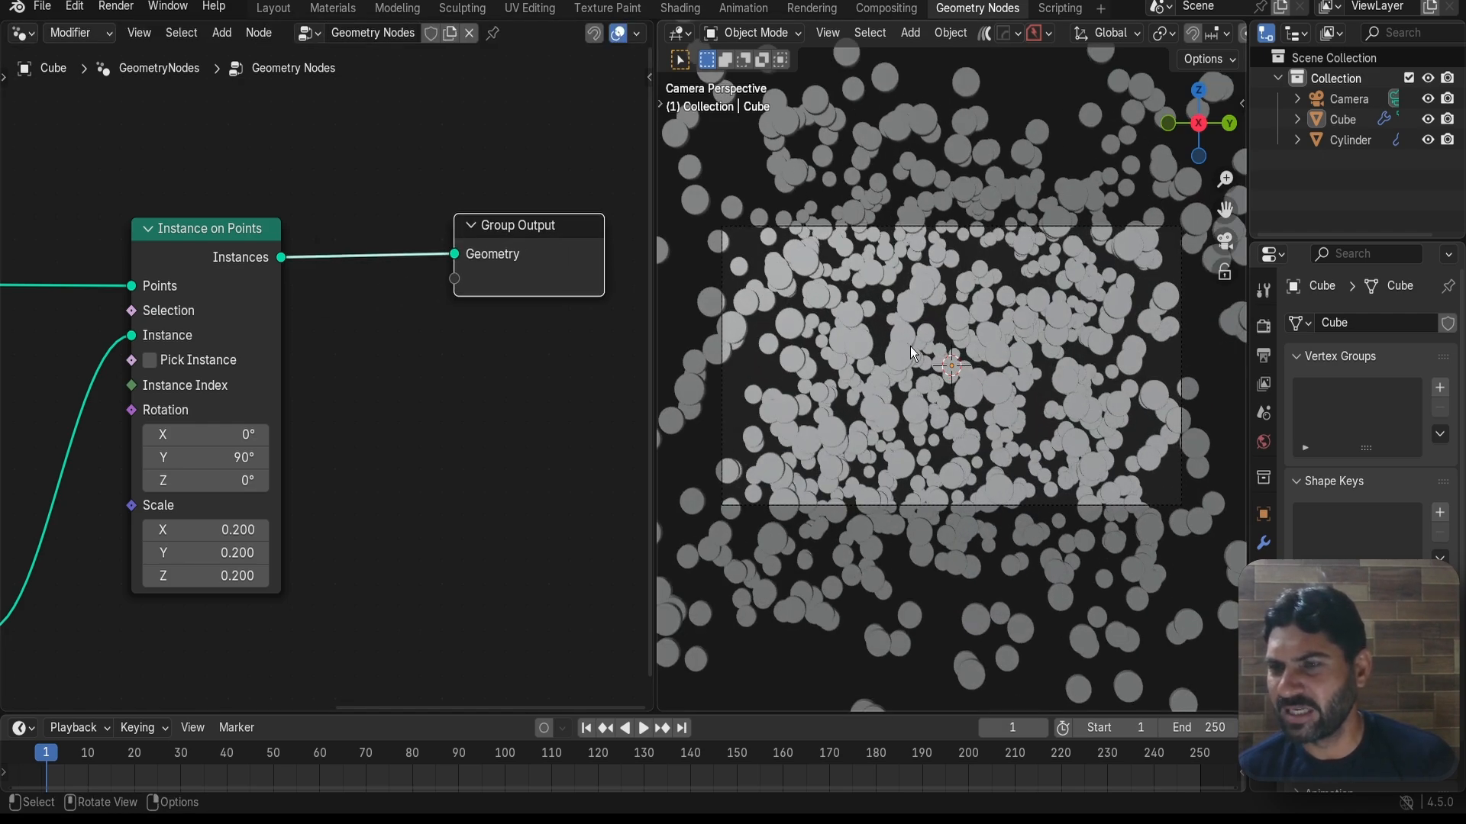
- Insert a Rotate Instances node between Instance on Points and Group Output
{"action": "scroll", "coordinate": [491, 432], "scroll_direction": "down", "scroll_amount": 1}
{"action": "middle_click_drag", "start_coordinate": [492, 432], "coordinate": [482, 394]}
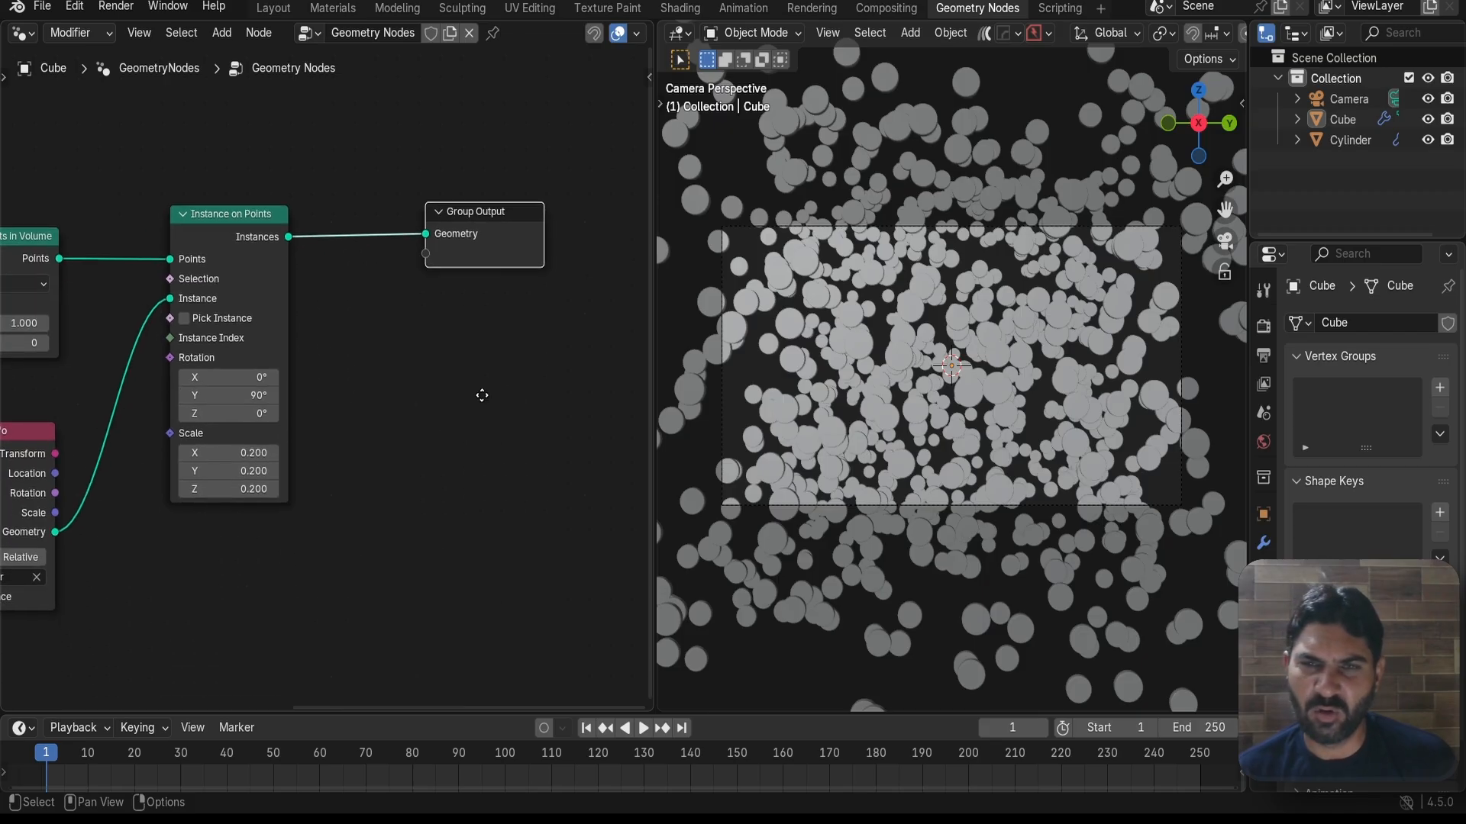
{"action": "key", "text": "shift+a"}
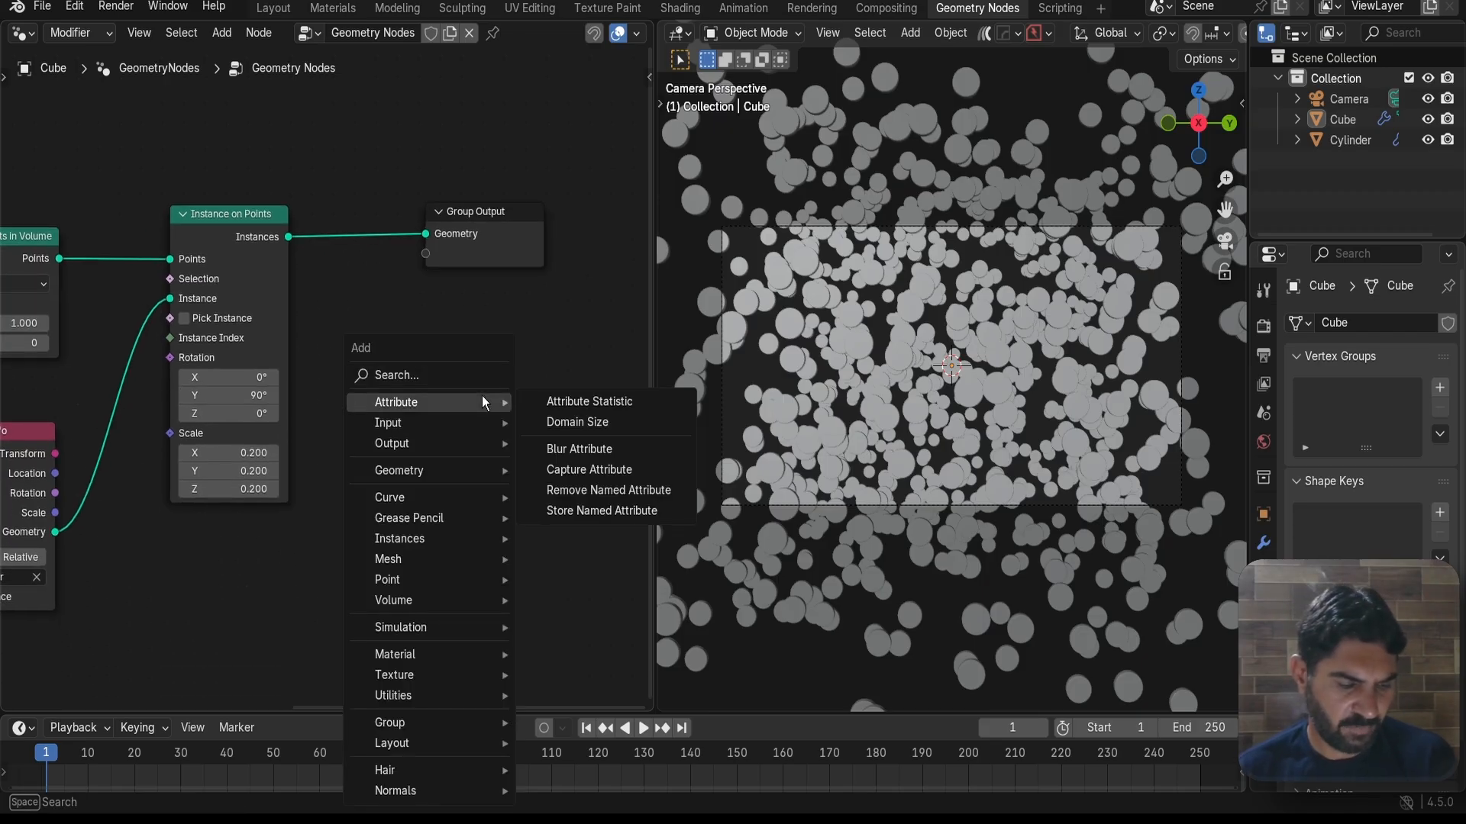
{"action": "type", "text": "rota"}
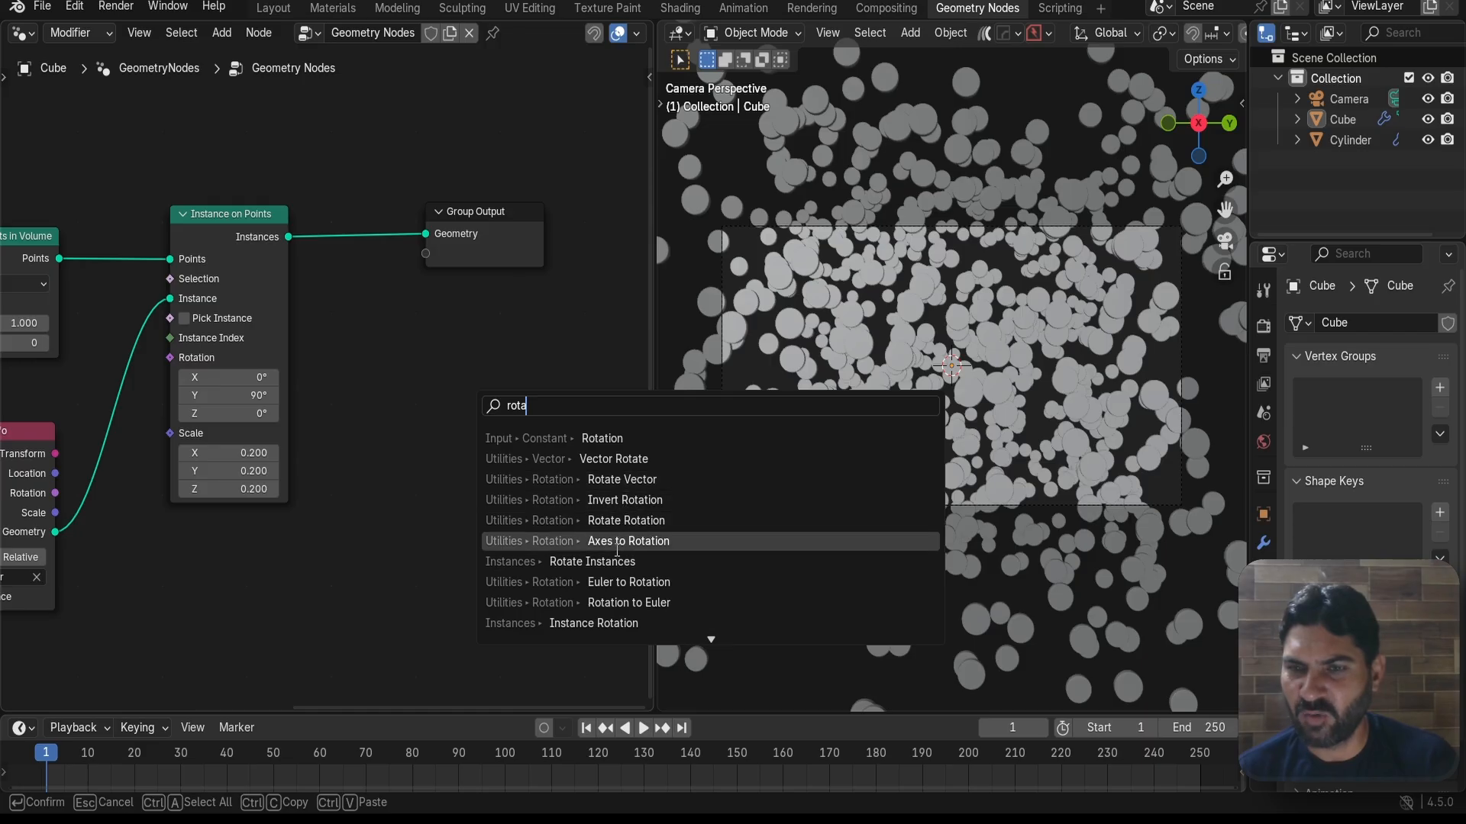
{"action": "left_click", "coordinate": [642, 563]}
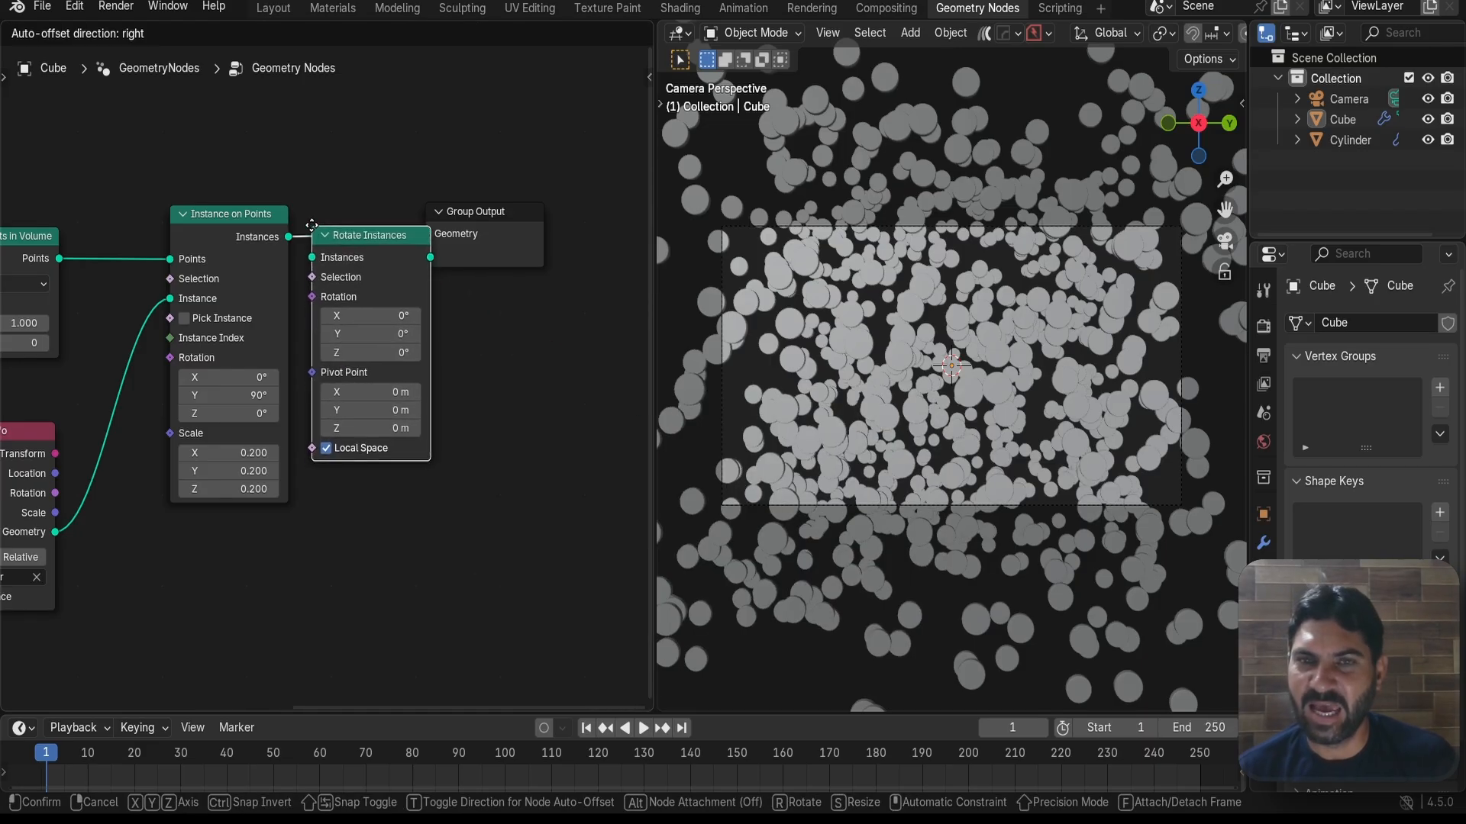
{"action": "left_click", "coordinate": [555, 367]}
{"action": "middle_click_drag", "start_coordinate": [555, 362], "coordinate": [586, 258]}
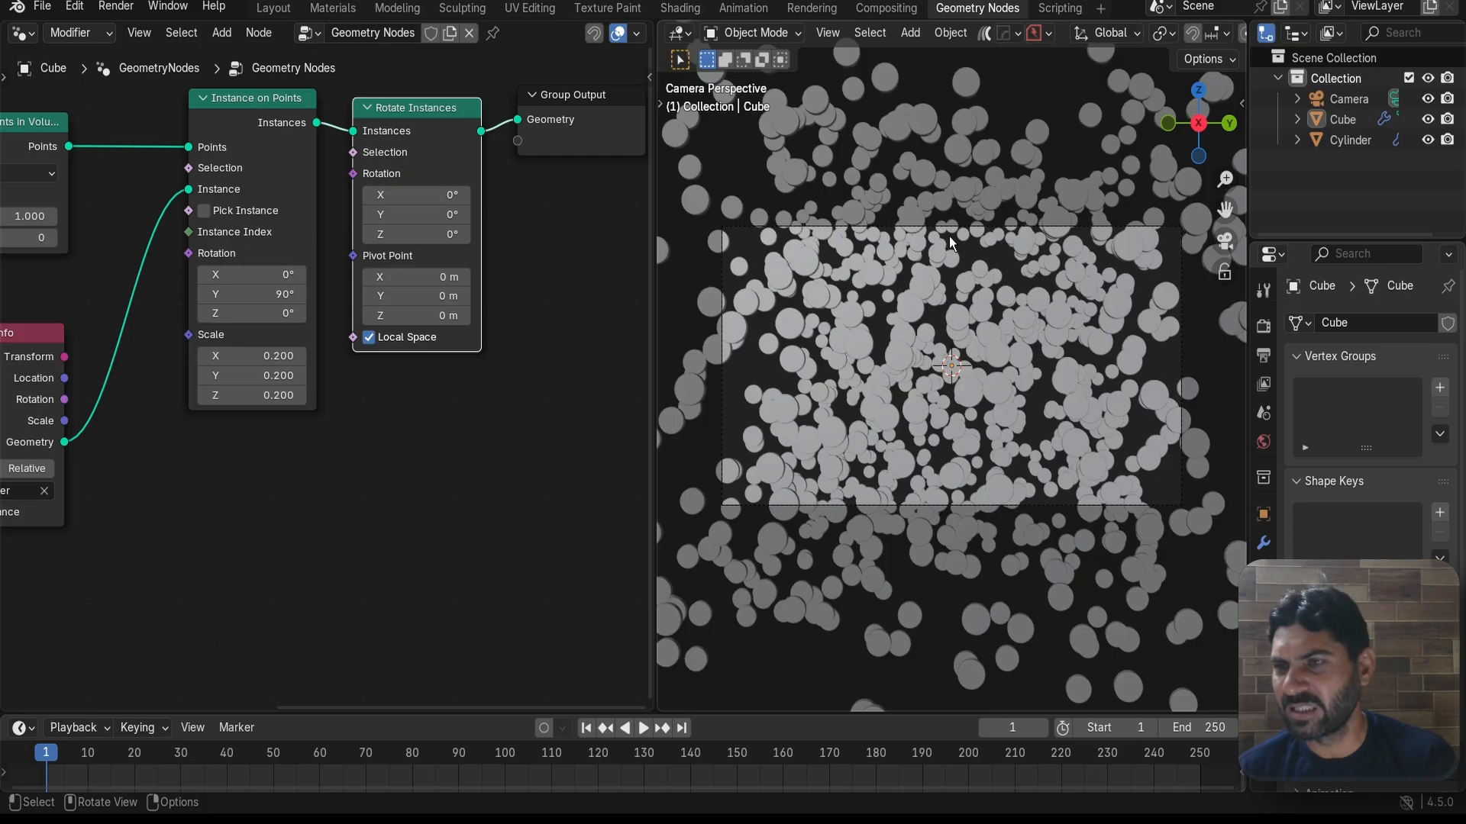
- Add a Combine XYZ node, connect its Vector output to the Rotation of Rotate Instances, and place it just below that node
{"action": "middle_click_drag", "start_coordinate": [480, 481], "coordinate": [499, 423]}
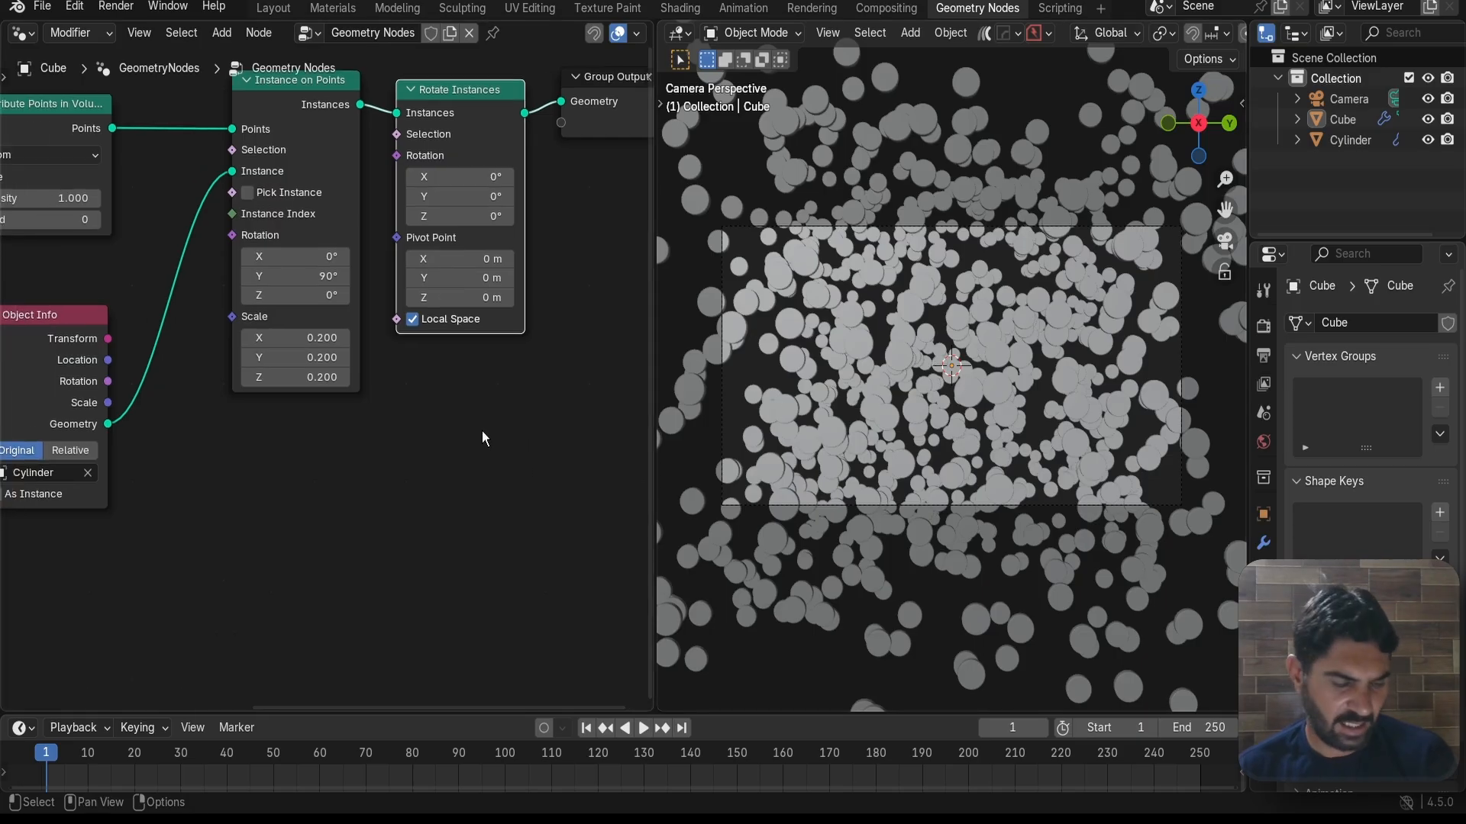
{"action": "key", "text": "shift+a"}
{"action": "type", "text": "combi"}
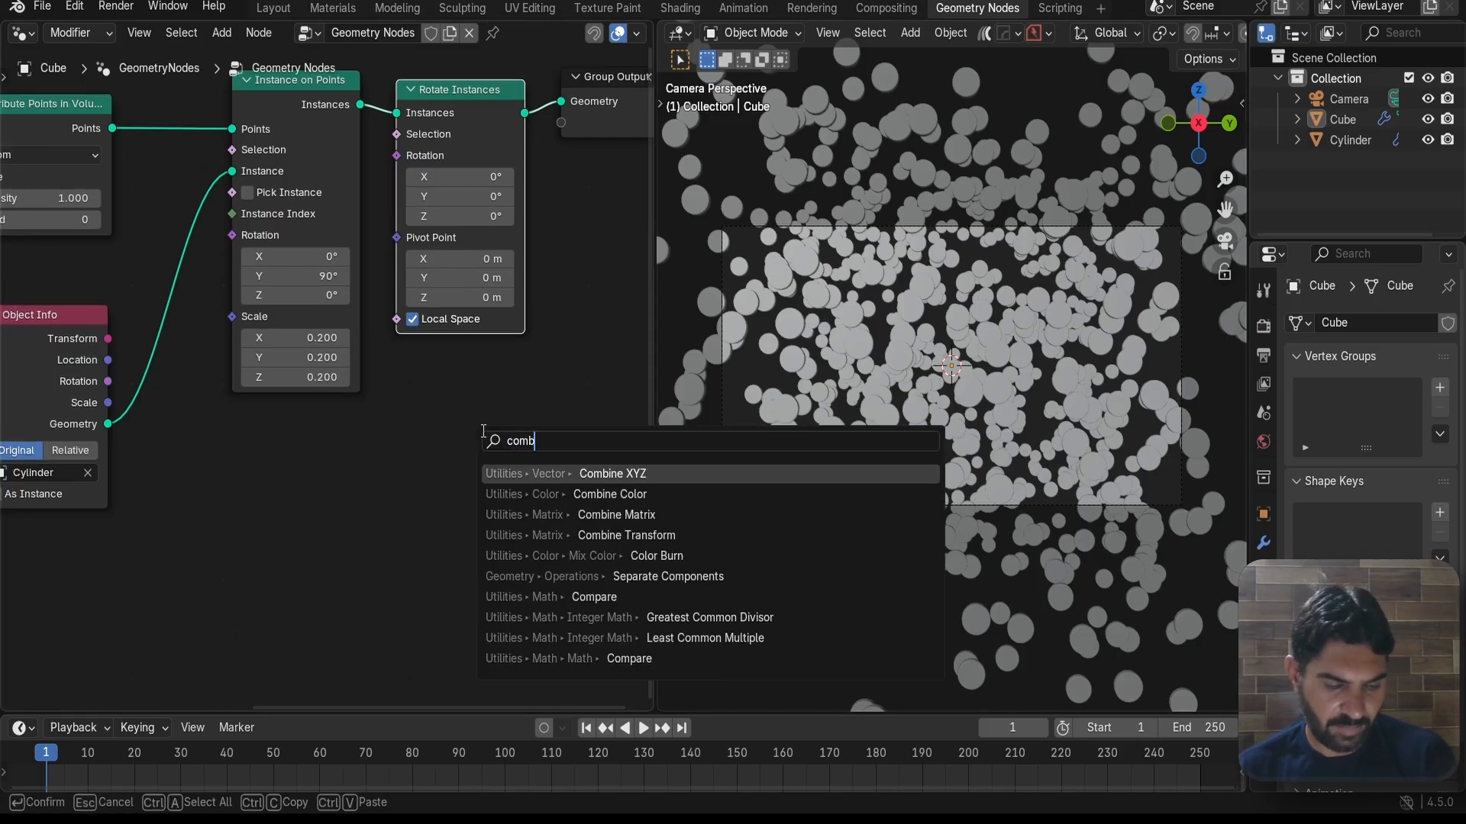
{"action": "left_click", "coordinate": [601, 473]}
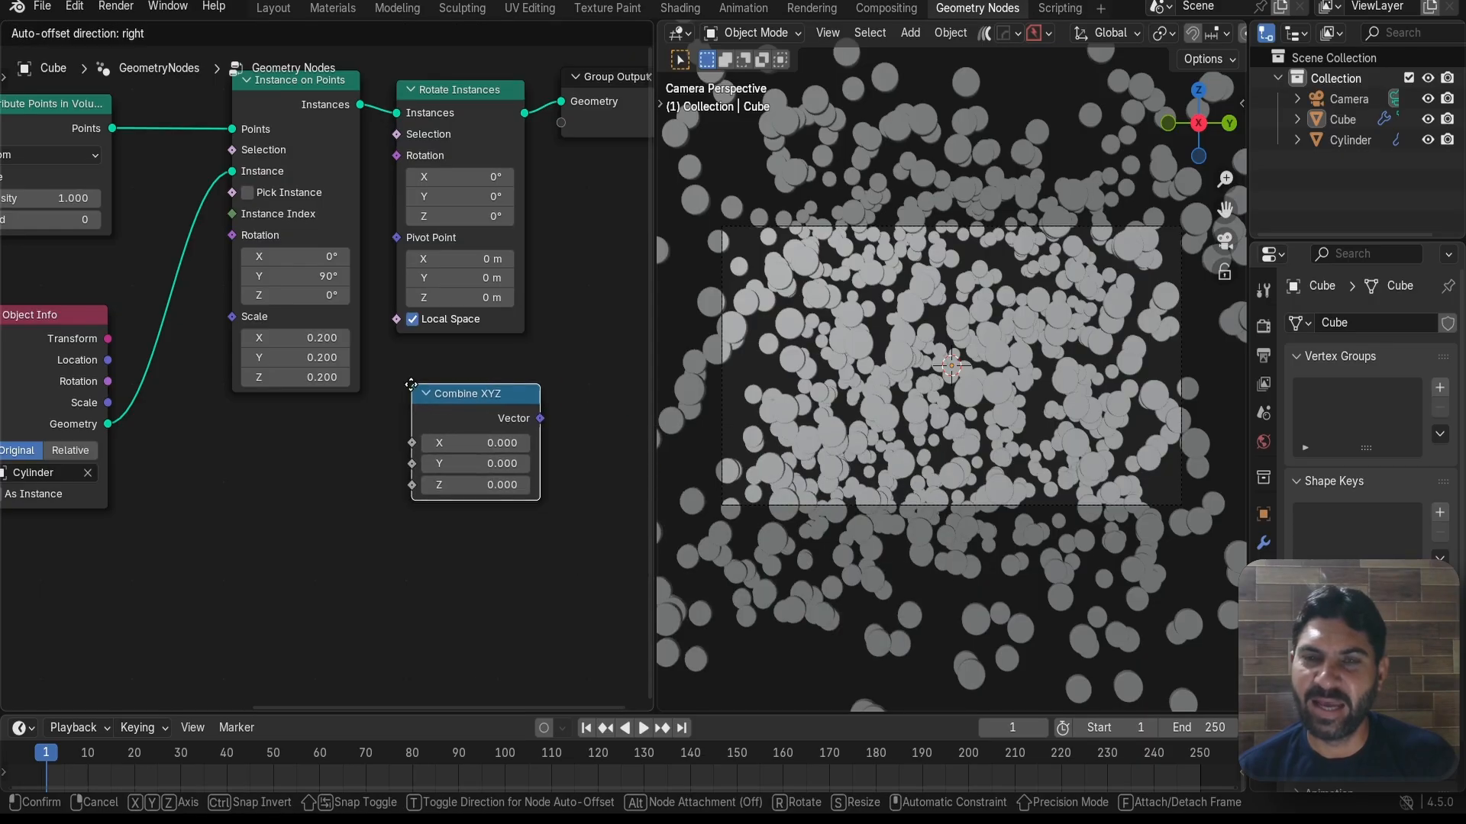
{"action": "left_click", "coordinate": [403, 387]}
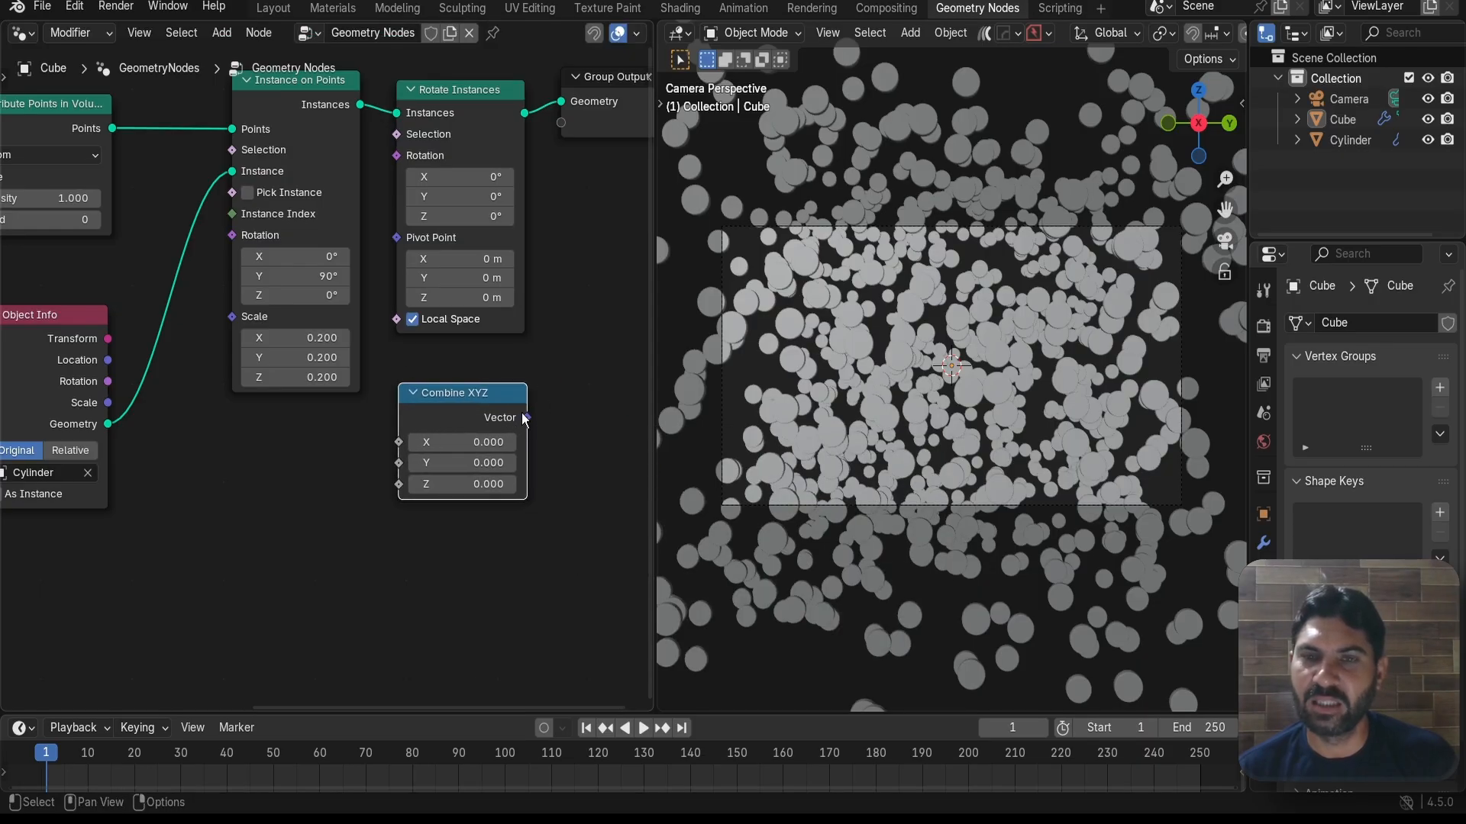
{"action": "left_click_drag", "start_coordinate": [526, 418], "coordinate": [403, 168]}
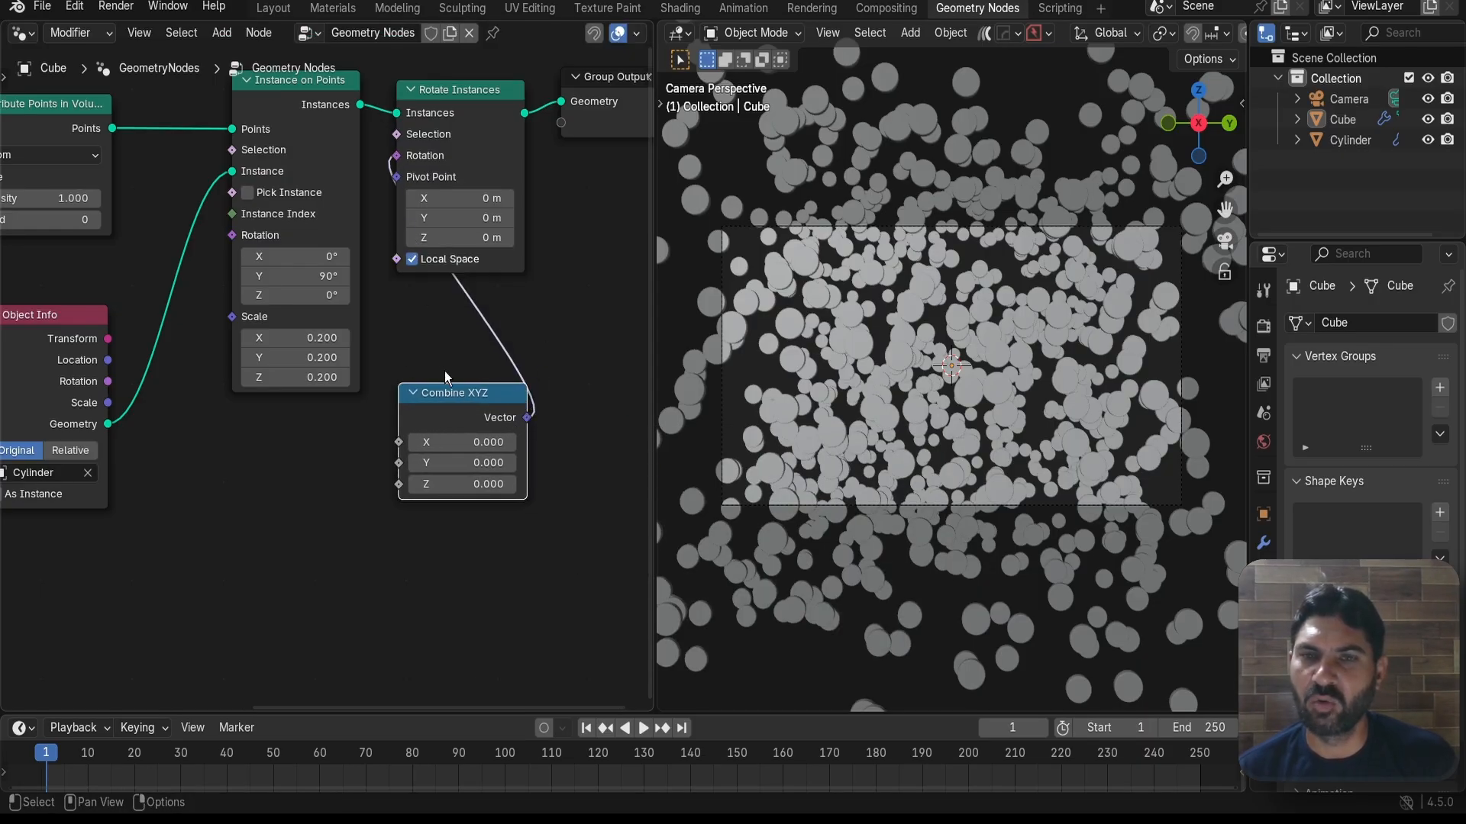
{"action": "left_click_drag", "start_coordinate": [450, 399], "coordinate": [449, 335]}
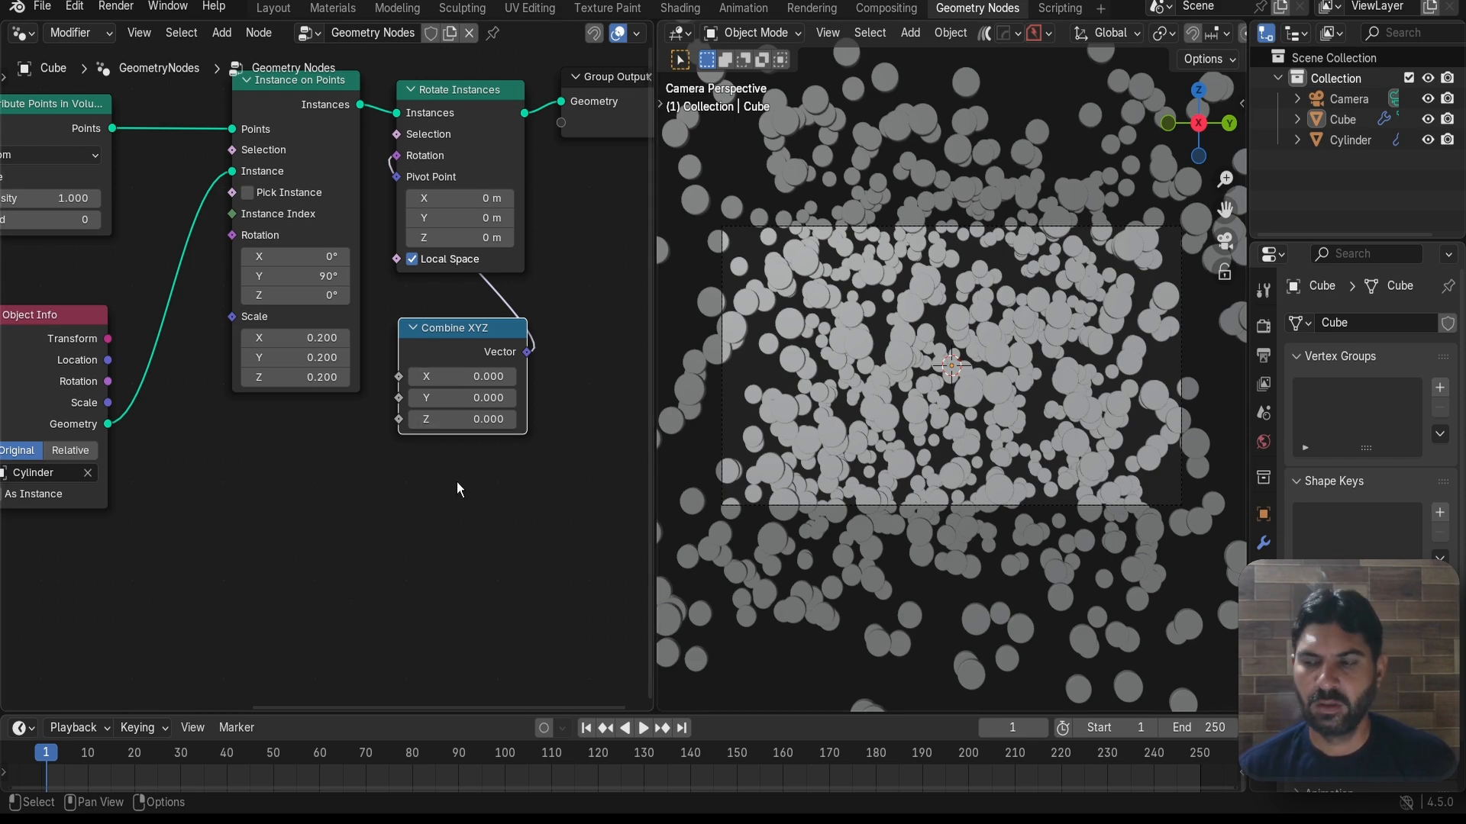
{"action": "scroll", "coordinate": [457, 481], "scroll_direction": "up", "scroll_amount": 2}
{"action": "scroll", "coordinate": [458, 496], "scroll_direction": "down", "scroll_amount": 2}
{"action": "middle_click_drag", "start_coordinate": [460, 499], "coordinate": [427, 484]}
{"action": "scroll", "coordinate": [427, 483], "scroll_direction": "up", "scroll_amount": 2}
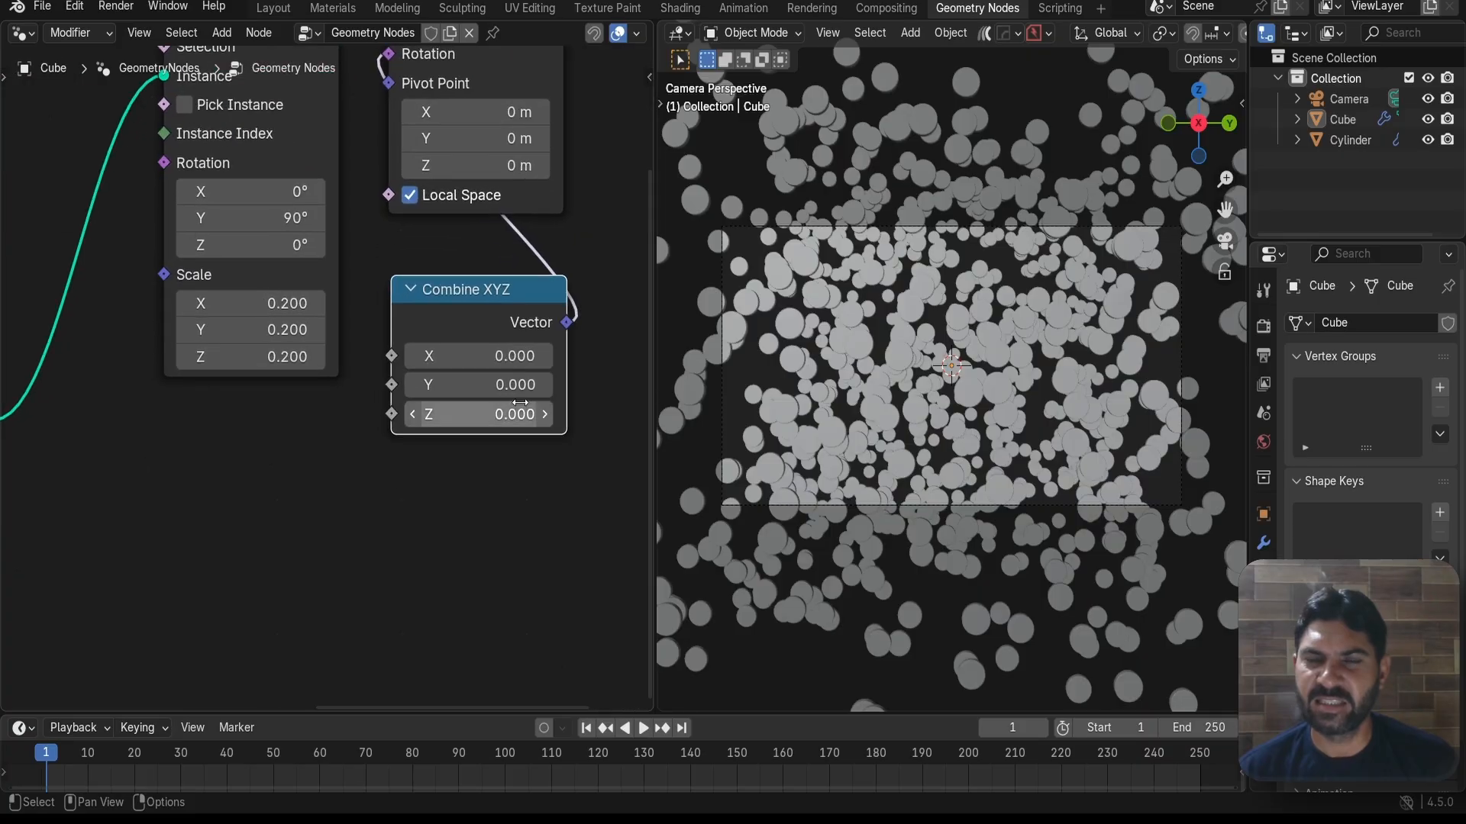
{"action": "left_click_drag", "start_coordinate": [474, 295], "coordinate": [465, 284]}
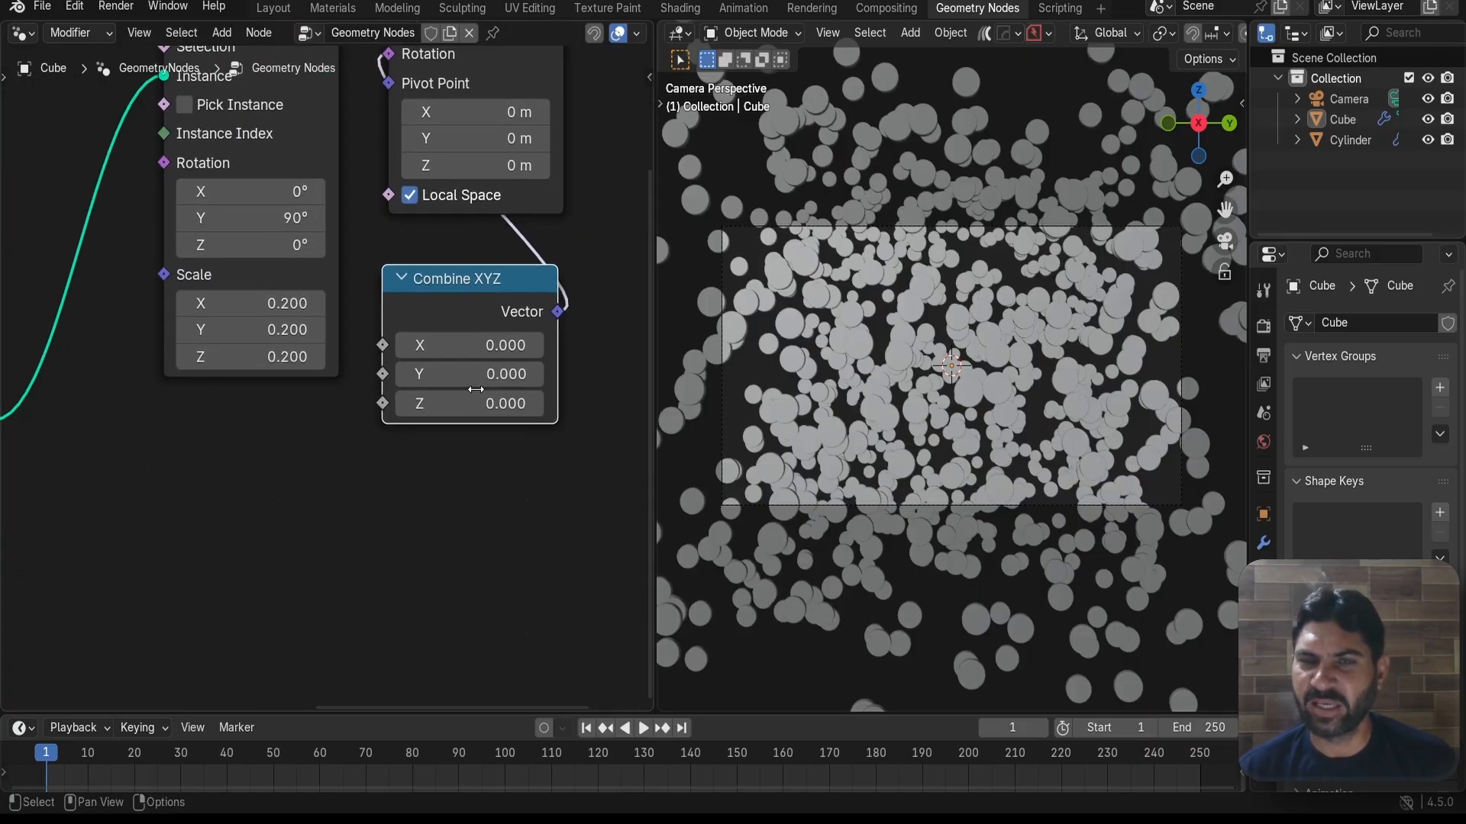
- Try raising the Combine XYZ values to test the coins' rotation, and reset X, Y and Z to 0
{"action": "left_click_drag", "start_coordinate": [476, 391], "coordinate": [487, 345]}
{"action": "double_click", "coordinate": [458, 404]}
{"action": "type", "text": "0"}
{"action": "key", "text": "Return"}
{"action": "double_click", "coordinate": [473, 374]}
{"action": "type", "text": "0"}
{"action": "key", "text": "Return"}
{"action": "double_click", "coordinate": [477, 351]}
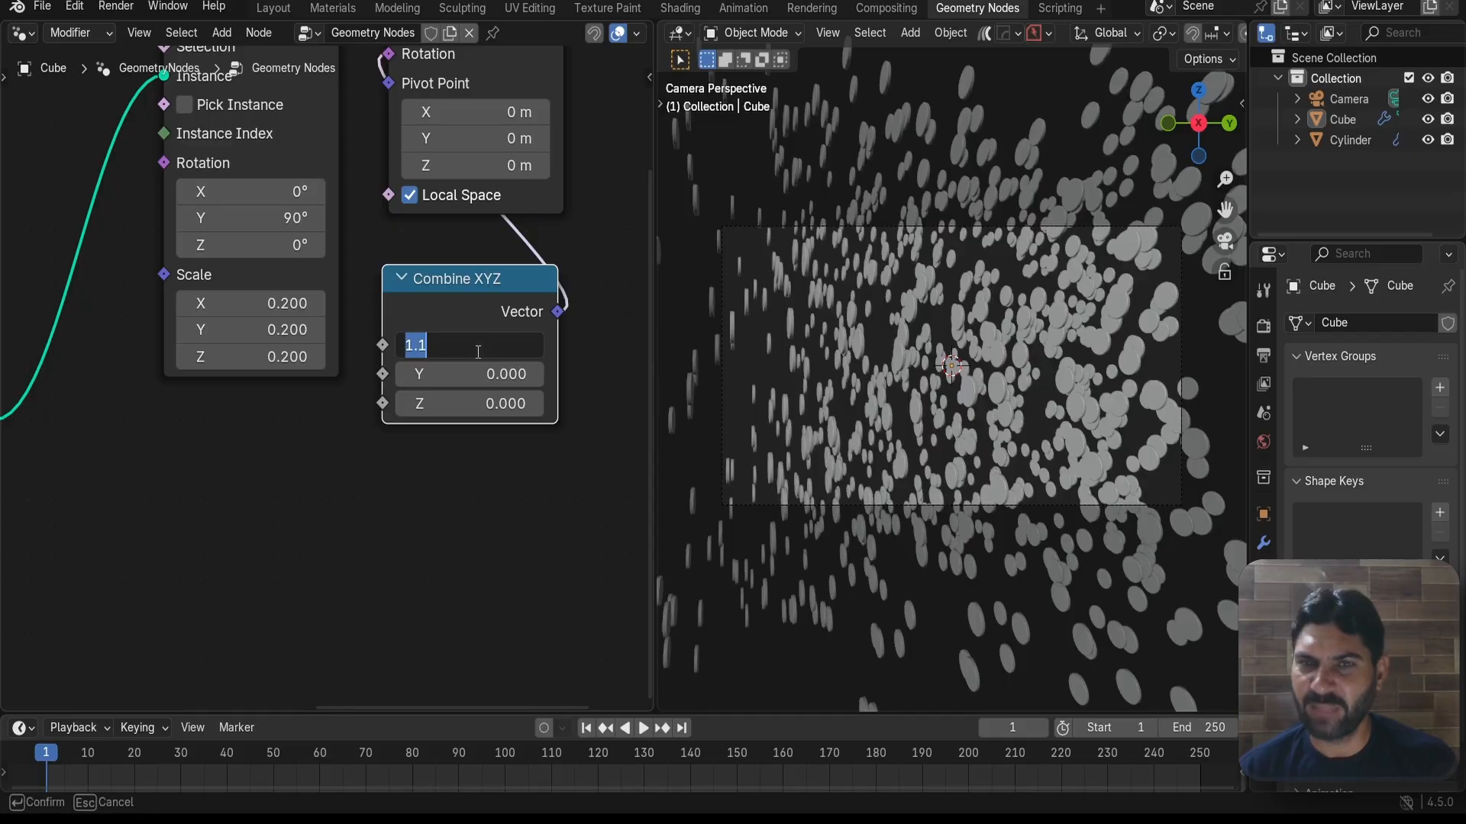
{"action": "type", "text": "0"}
{"action": "key", "text": "Return"}
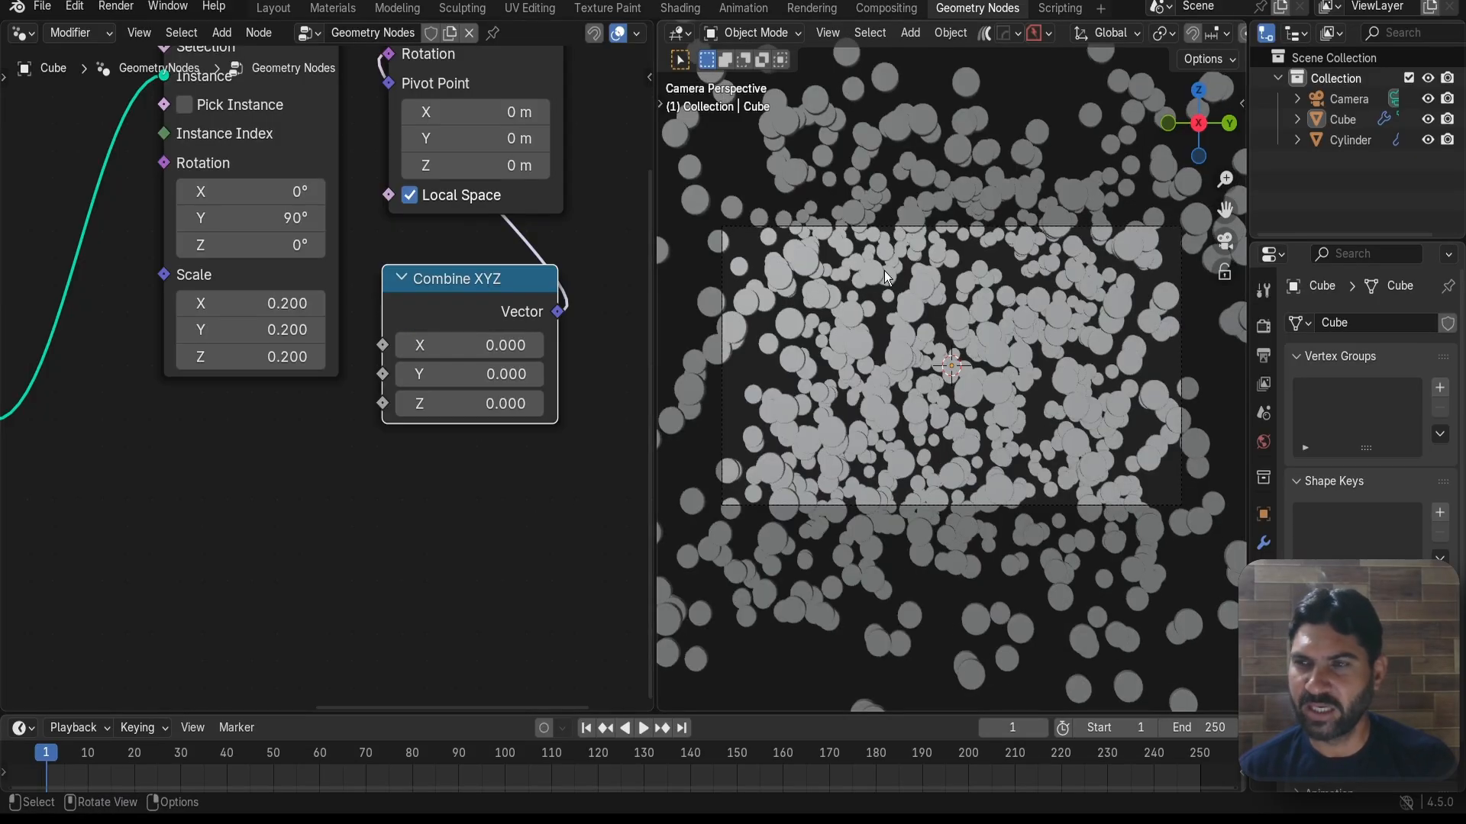
- Move the Combine XYZ node a little farther below Rotate Instances
{"action": "scroll", "coordinate": [336, 491], "scroll_direction": "down", "scroll_amount": 3}
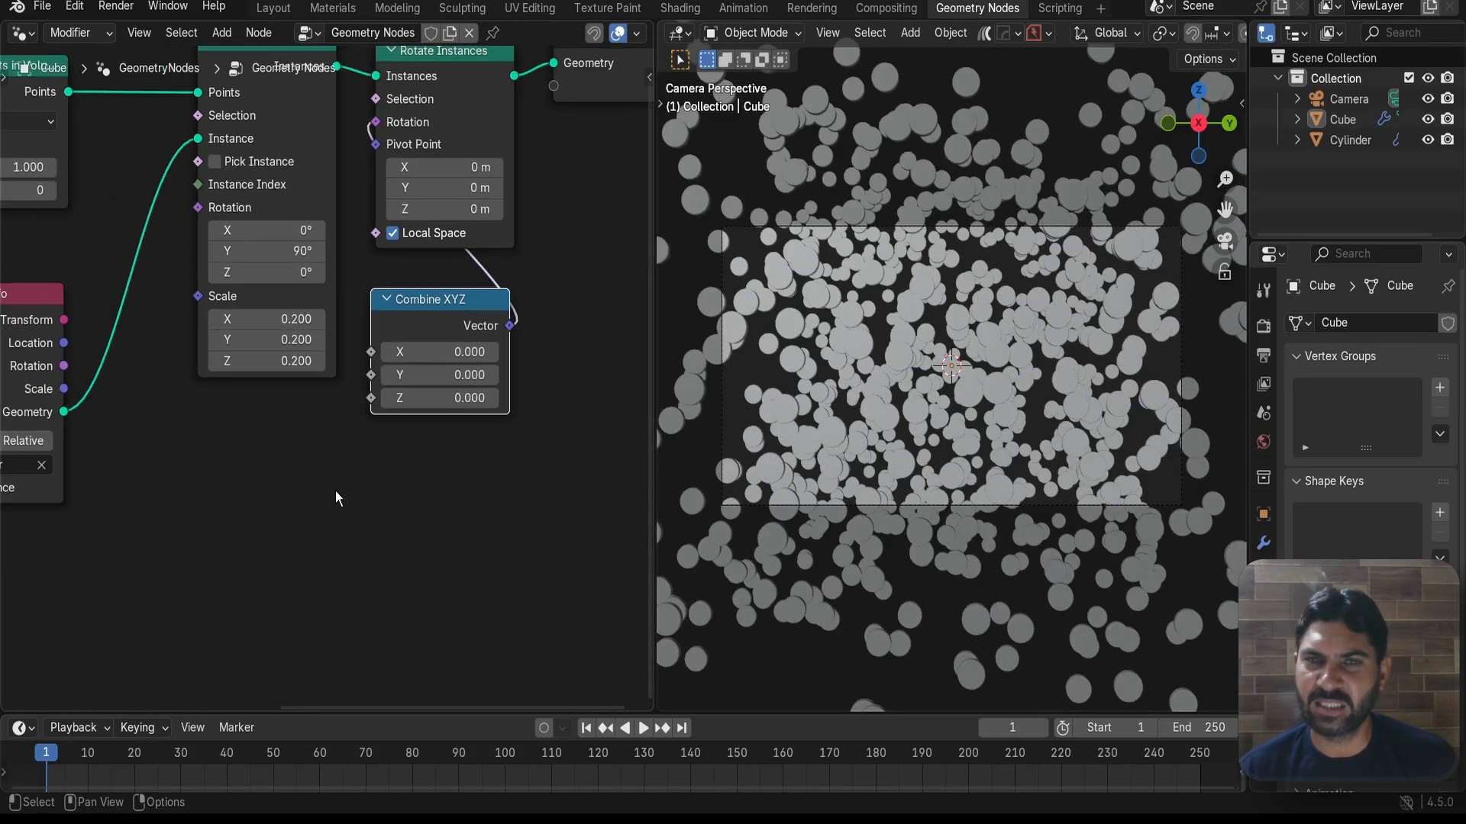
{"action": "middle_click_drag", "start_coordinate": [303, 465], "coordinate": [492, 469]}
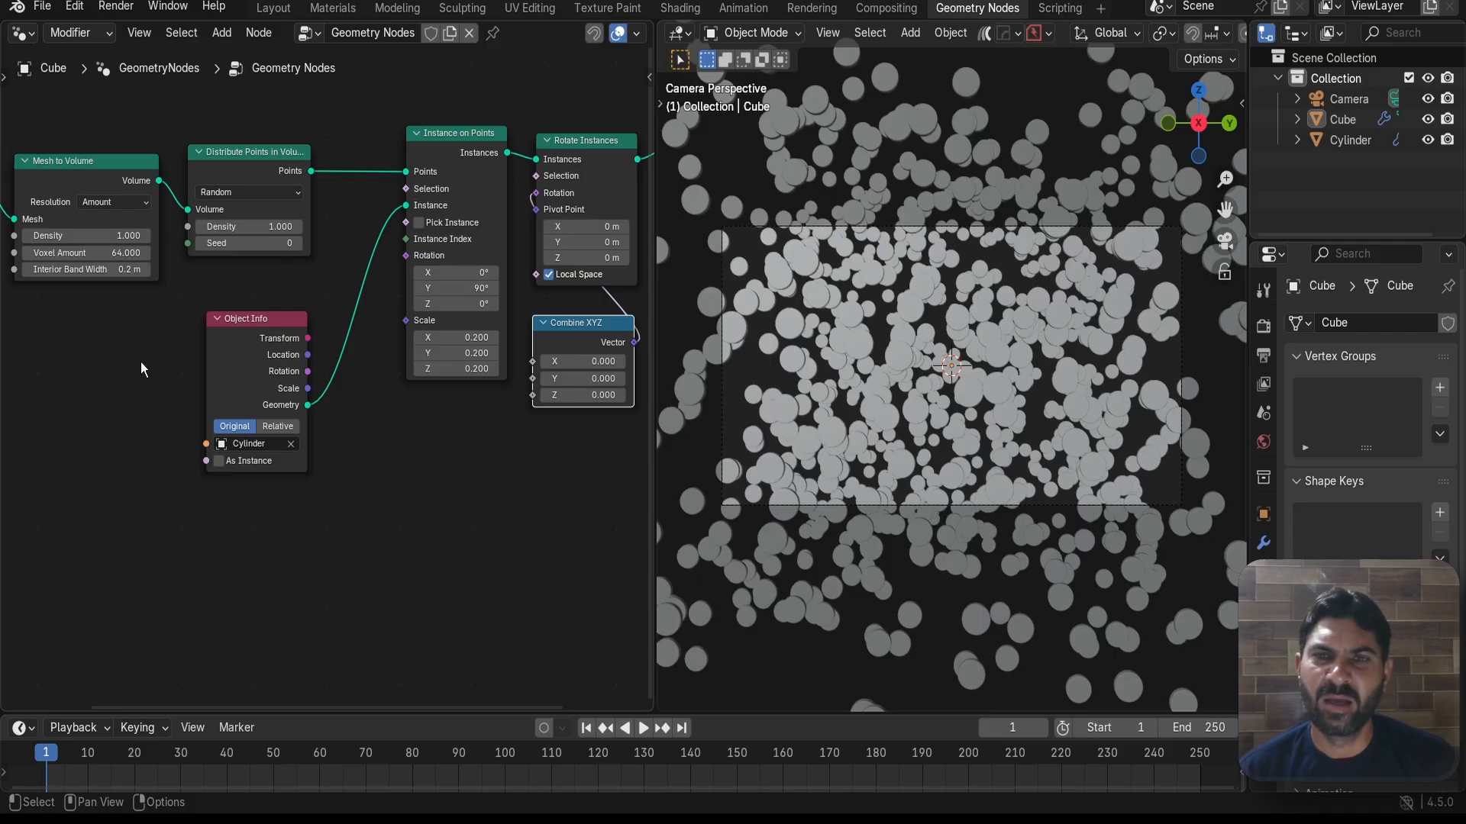
{"action": "scroll", "coordinate": [425, 442], "scroll_direction": "up", "scroll_amount": 2}
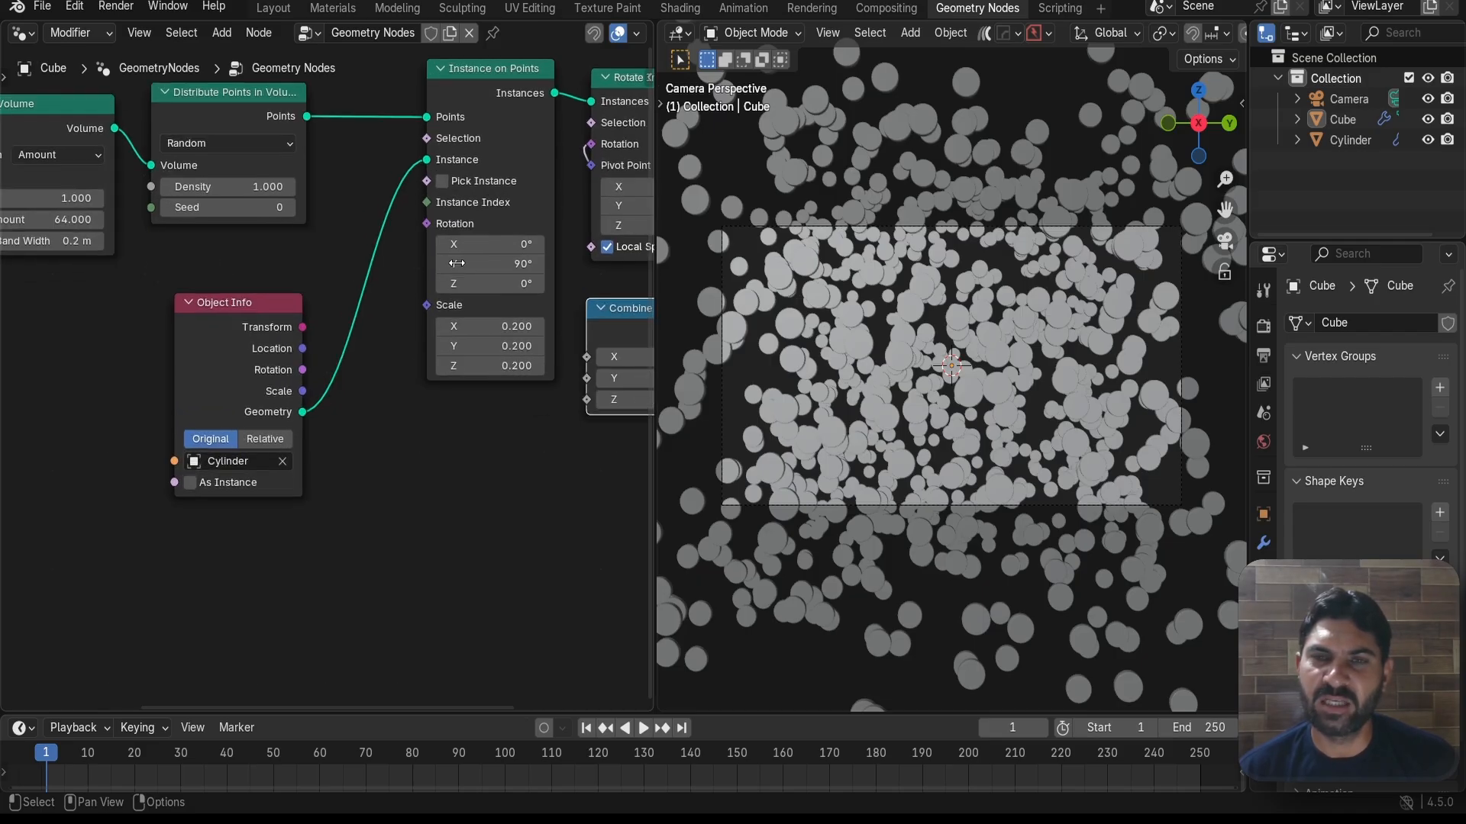
{"action": "middle_click_drag", "start_coordinate": [504, 471], "coordinate": [386, 412]}
{"action": "key", "text": "g"}
{"action": "left_click", "coordinate": [459, 510]}
- Add a Noise Texture node below Object Info and connect its Fac output to the X input of Combine XYZ
{"action": "scroll", "coordinate": [460, 510], "scroll_direction": "down", "scroll_amount": 1}
{"action": "middle_click_drag", "start_coordinate": [460, 510], "coordinate": [359, 408]}
{"action": "key", "text": "shift+a"}
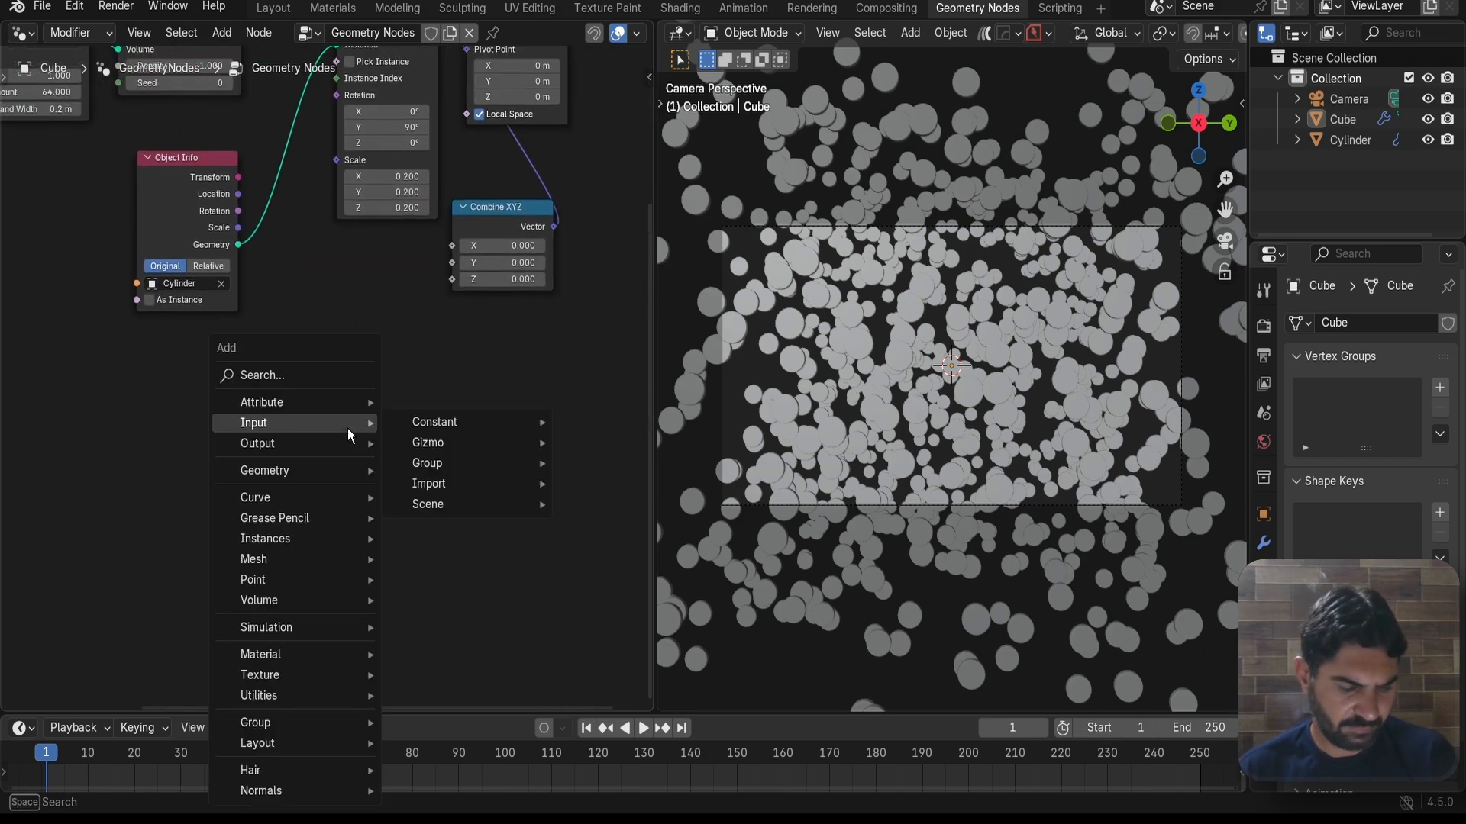
{"action": "type", "text": "noi"}
{"action": "left_click", "coordinate": [414, 471]}
{"action": "left_click", "coordinate": [321, 403]}
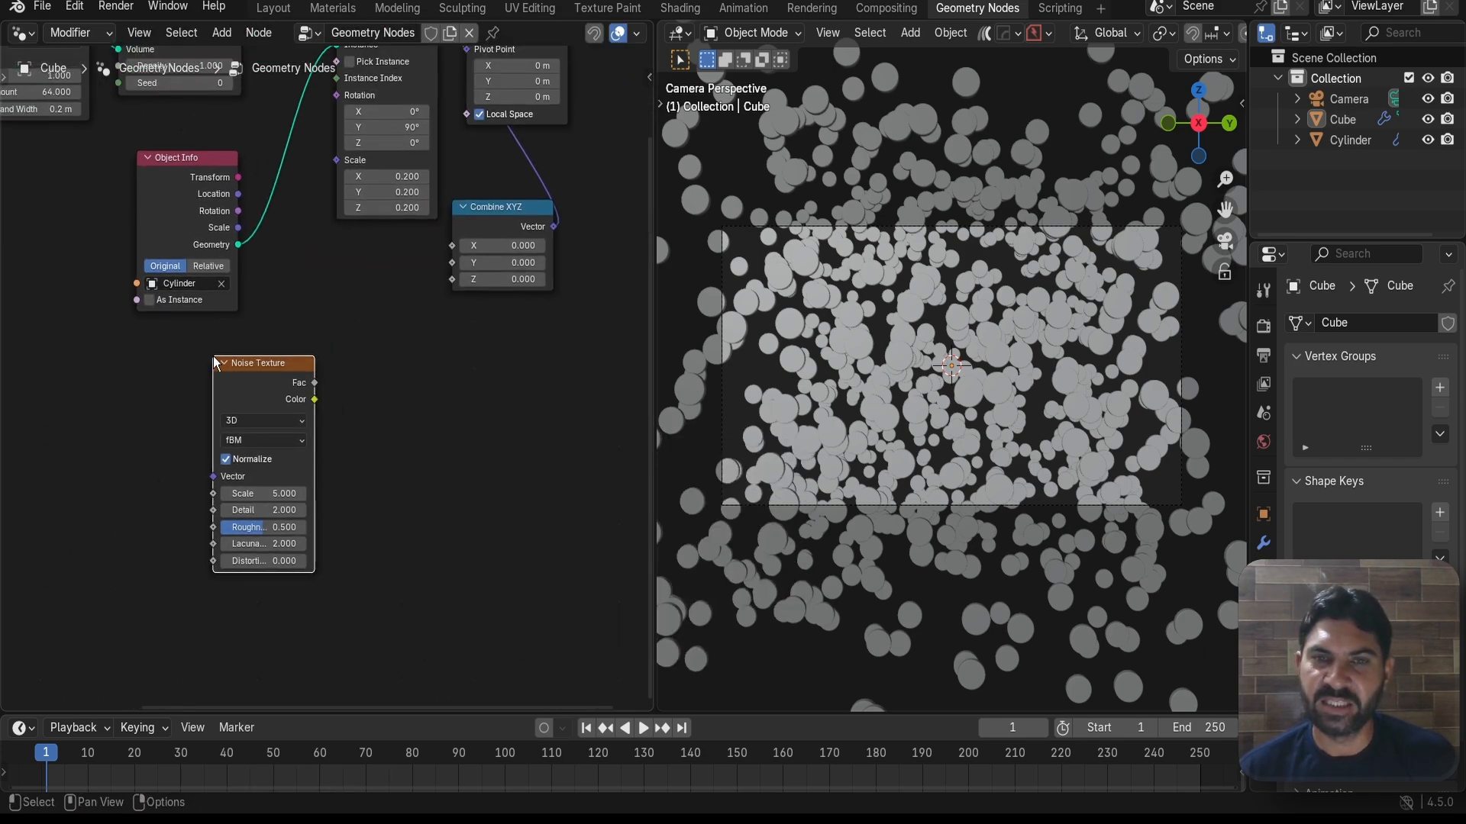
{"action": "scroll", "coordinate": [322, 404], "scroll_direction": "up", "scroll_amount": 2}
{"action": "left_click_drag", "start_coordinate": [311, 386], "coordinate": [498, 197]}
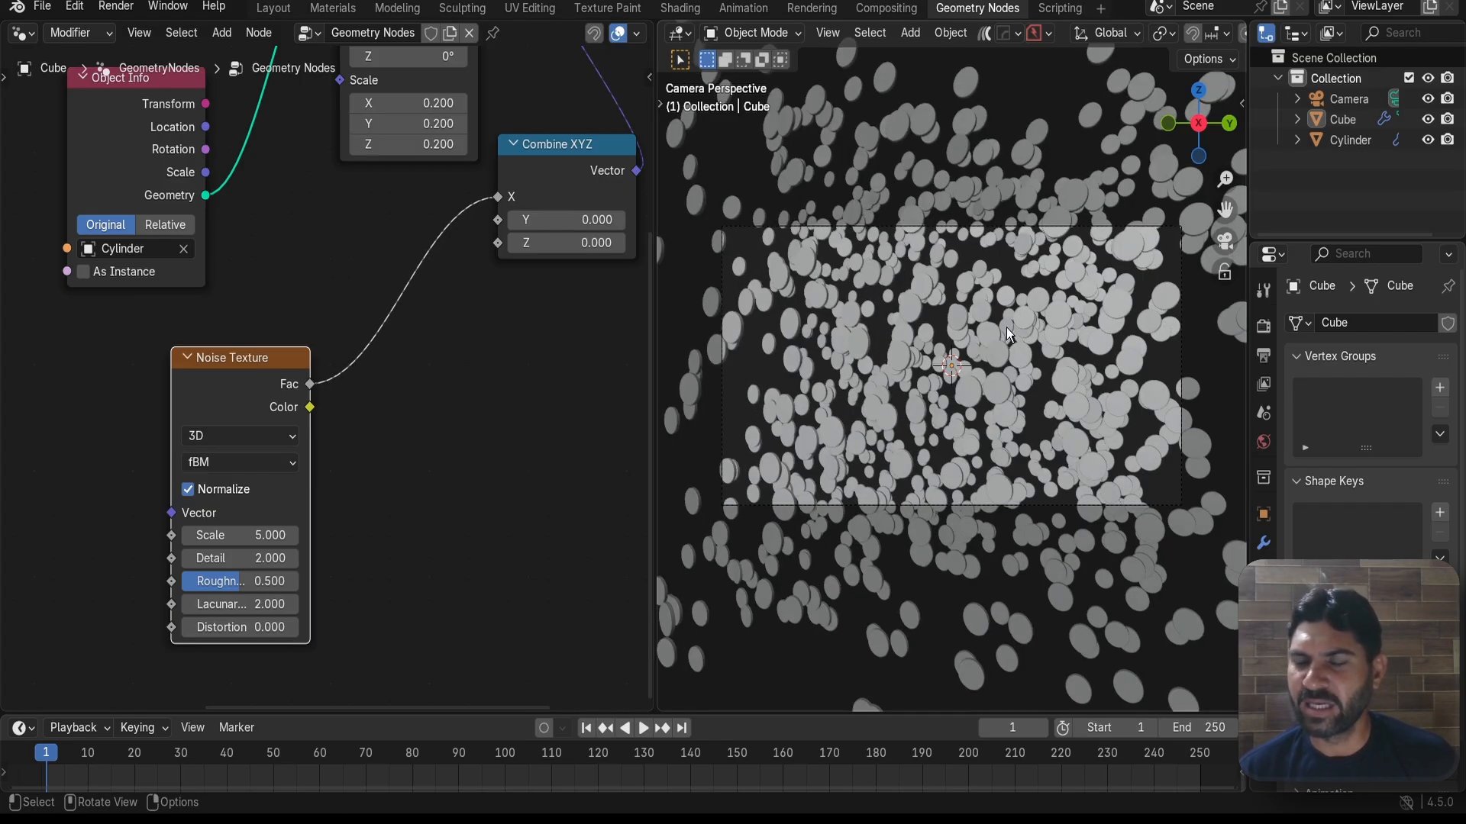
- Set the Noise Texture to 4D with Detail 0 and move it farther away from Combine XYZ
{"action": "scroll", "coordinate": [422, 439], "scroll_direction": "up", "scroll_amount": 2}
{"action": "left_click", "coordinate": [290, 383]}
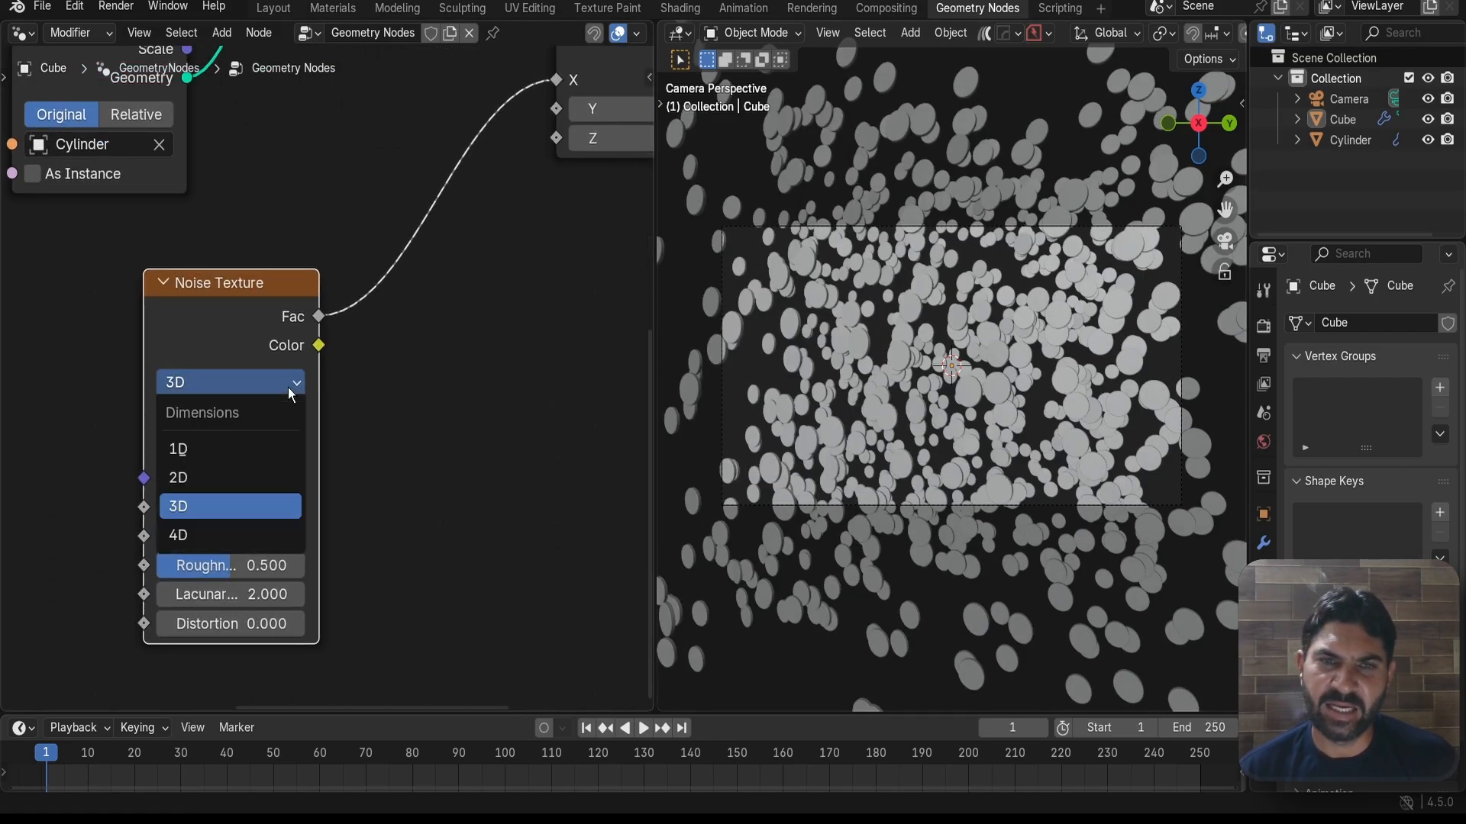
{"action": "left_click", "coordinate": [248, 534]}
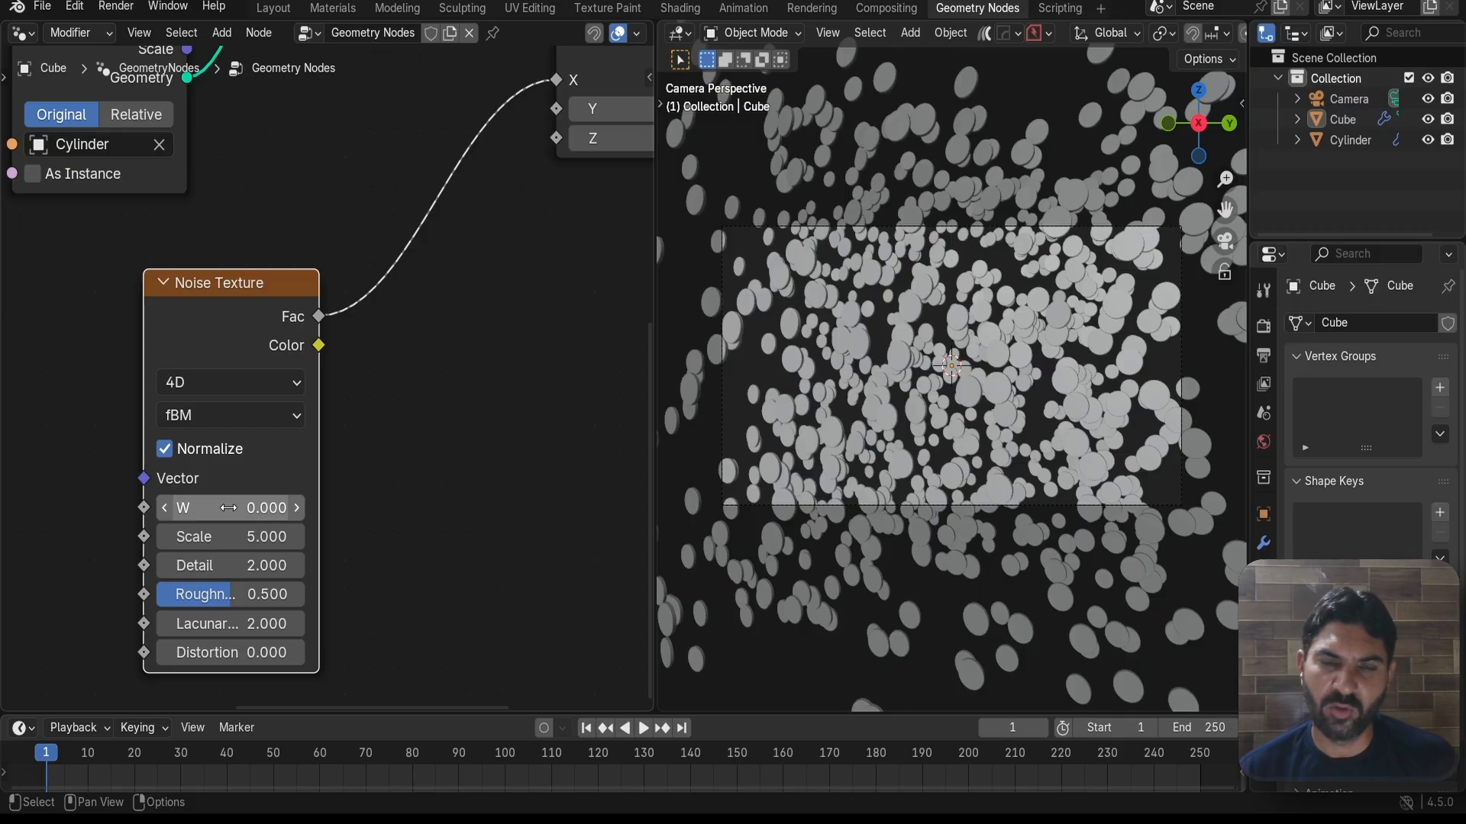
{"action": "scroll", "coordinate": [405, 450], "scroll_direction": "down", "scroll_amount": 1}
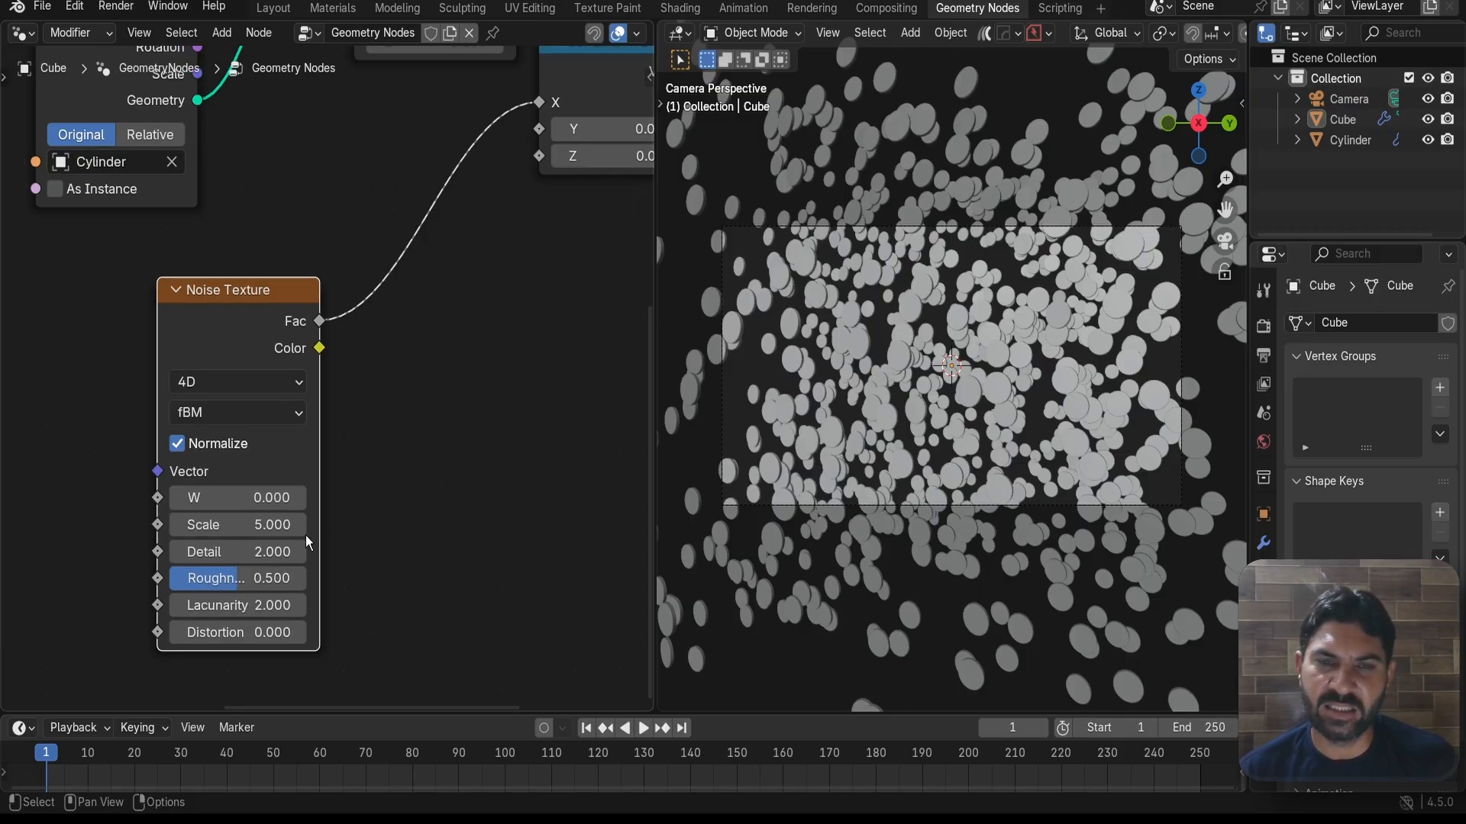
{"action": "left_click_drag", "start_coordinate": [246, 552], "coordinate": [190, 551]}
{"action": "left_click_drag", "start_coordinate": [239, 311], "coordinate": [179, 322]}
- Try a Noise Texture W value of 2.2 to test the rotation change, and return W to 0
{"action": "scroll", "coordinate": [419, 360], "scroll_direction": "up", "scroll_amount": 3}
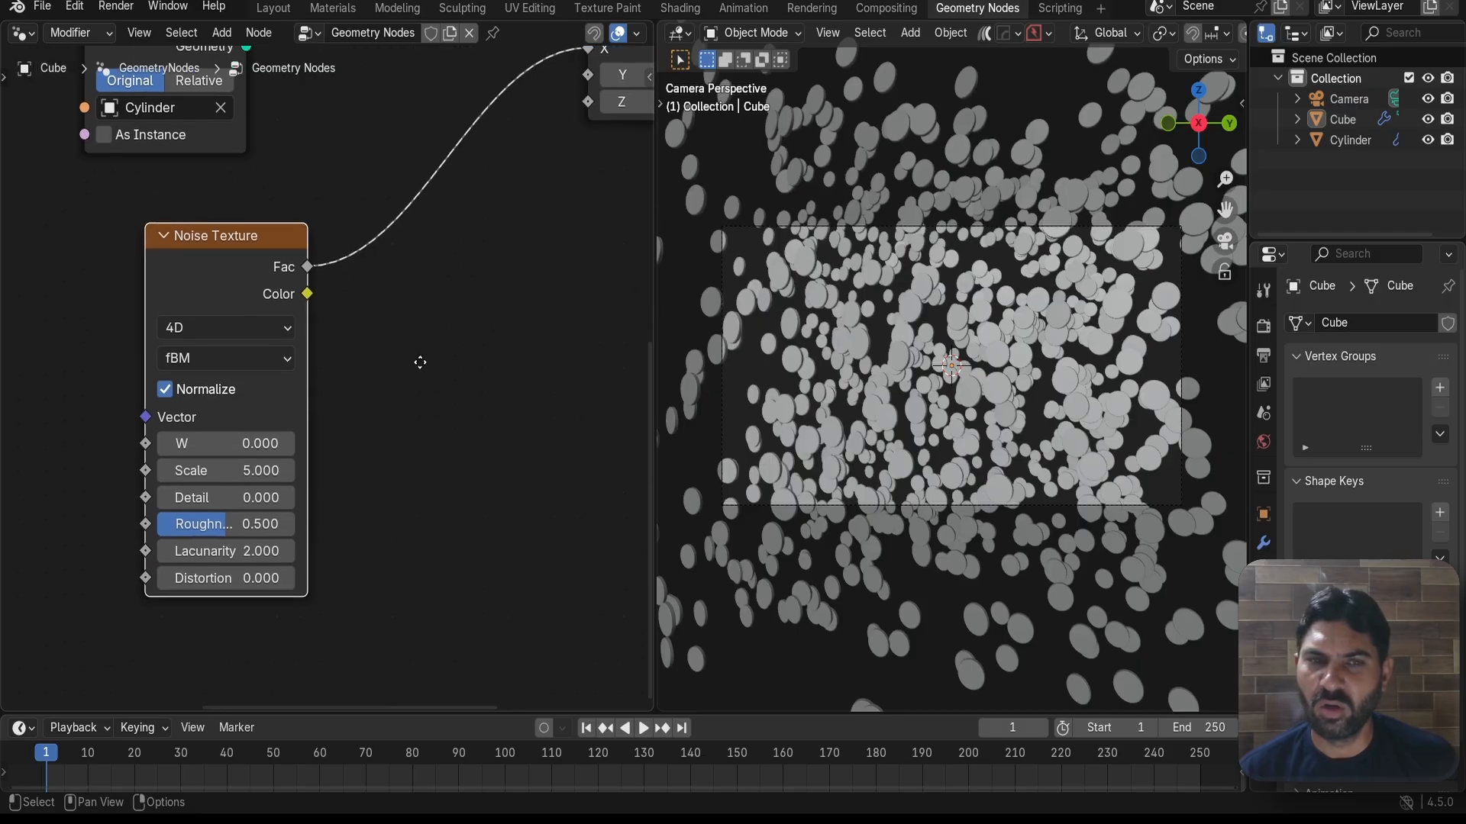
{"action": "left_click_drag", "start_coordinate": [171, 465], "coordinate": [204, 465]}
{"action": "left_click", "coordinate": [171, 465]}
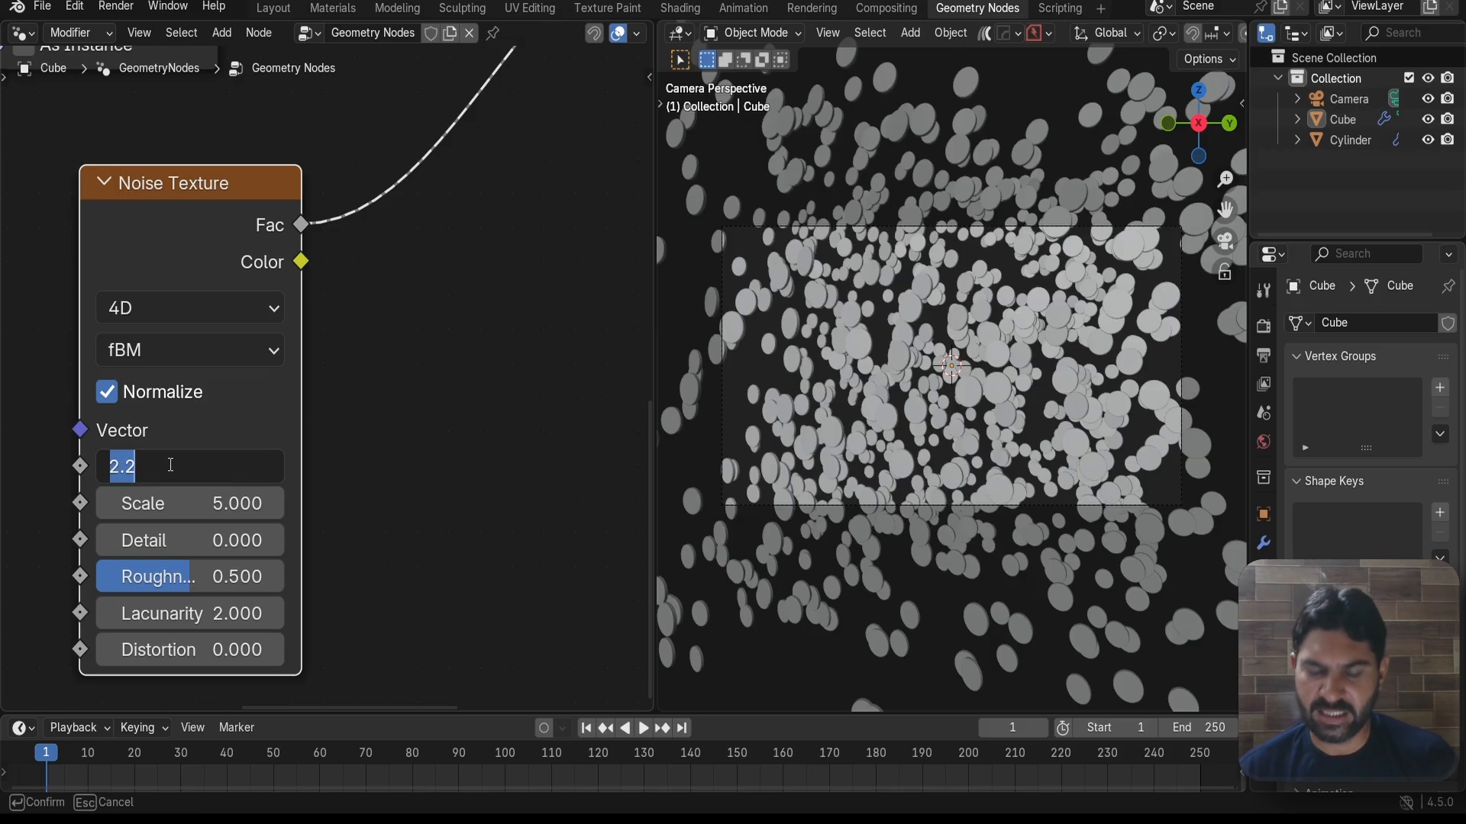
{"action": "type", "text": "0"}
{"action": "key", "text": "Return"}
- Insert a Math node between the Noise Texture's Fac output and the X input of Combine XYZ
{"action": "scroll", "coordinate": [511, 350], "scroll_direction": "down", "scroll_amount": 3}
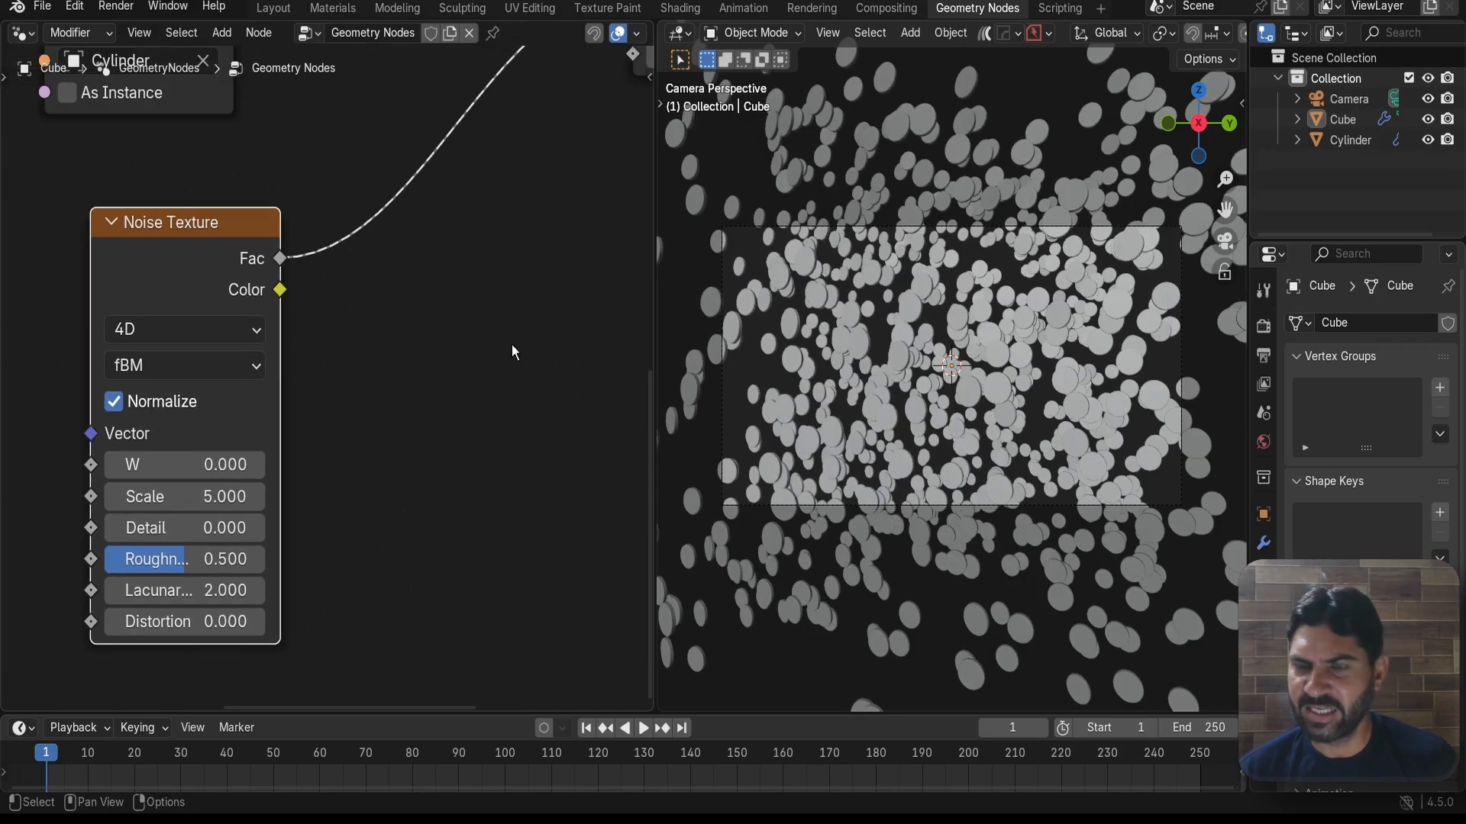
{"action": "key", "text": "shift+a"}
{"action": "type", "text": "m"}
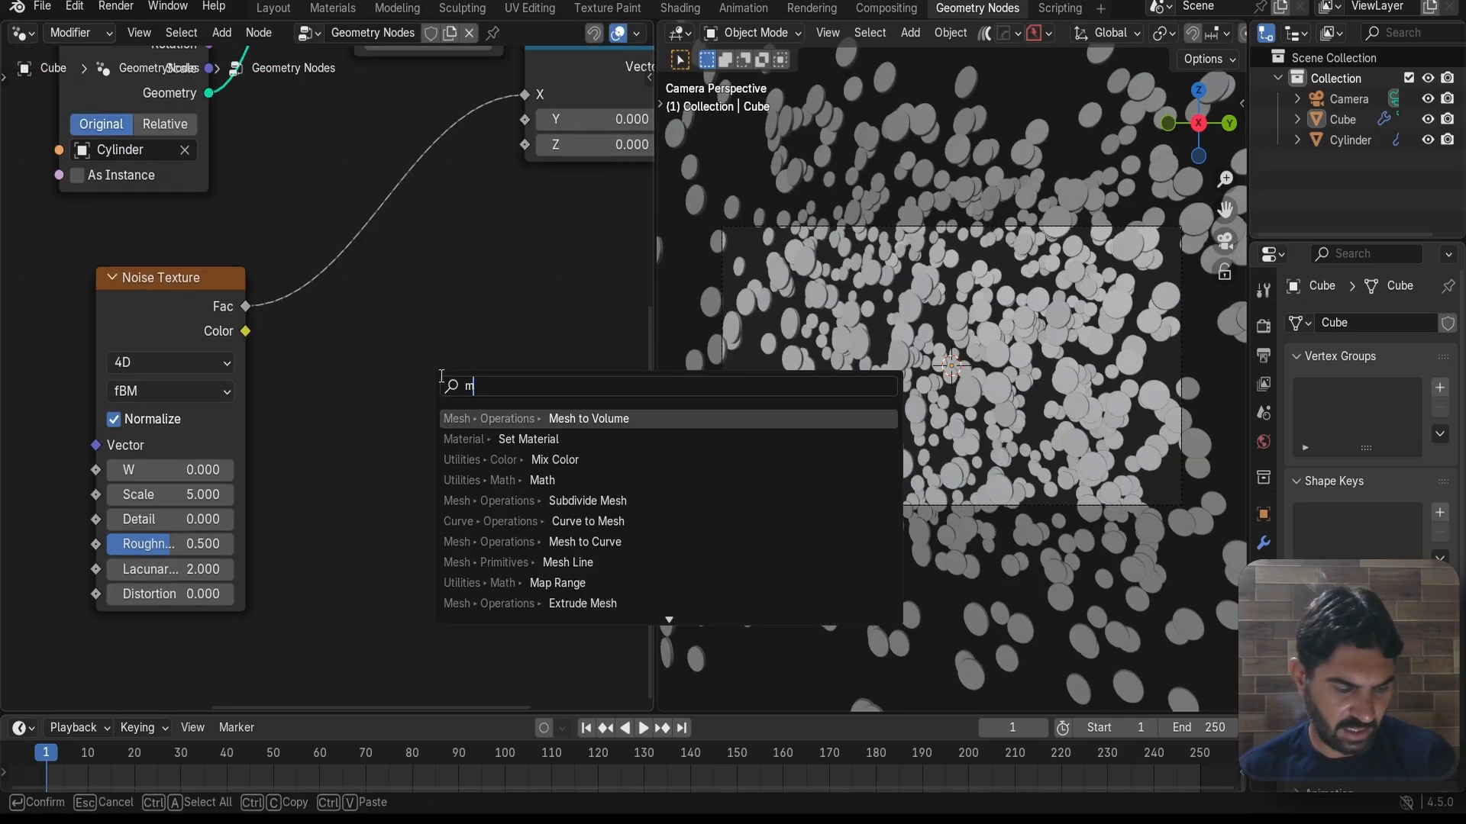
{"action": "type", "text": "ath"}
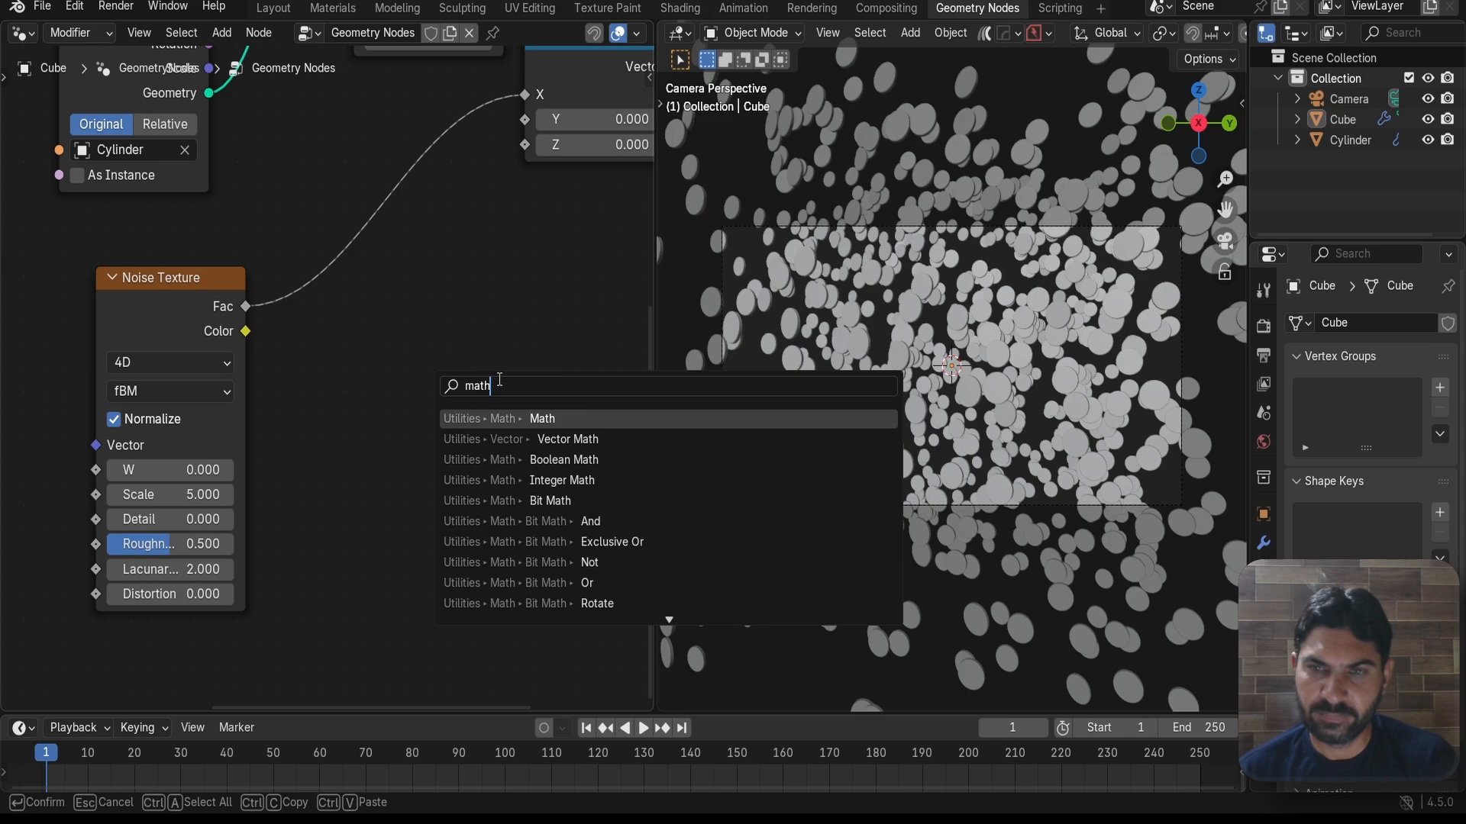
{"action": "left_click", "coordinate": [558, 424]}
{"action": "left_click", "coordinate": [441, 369]}
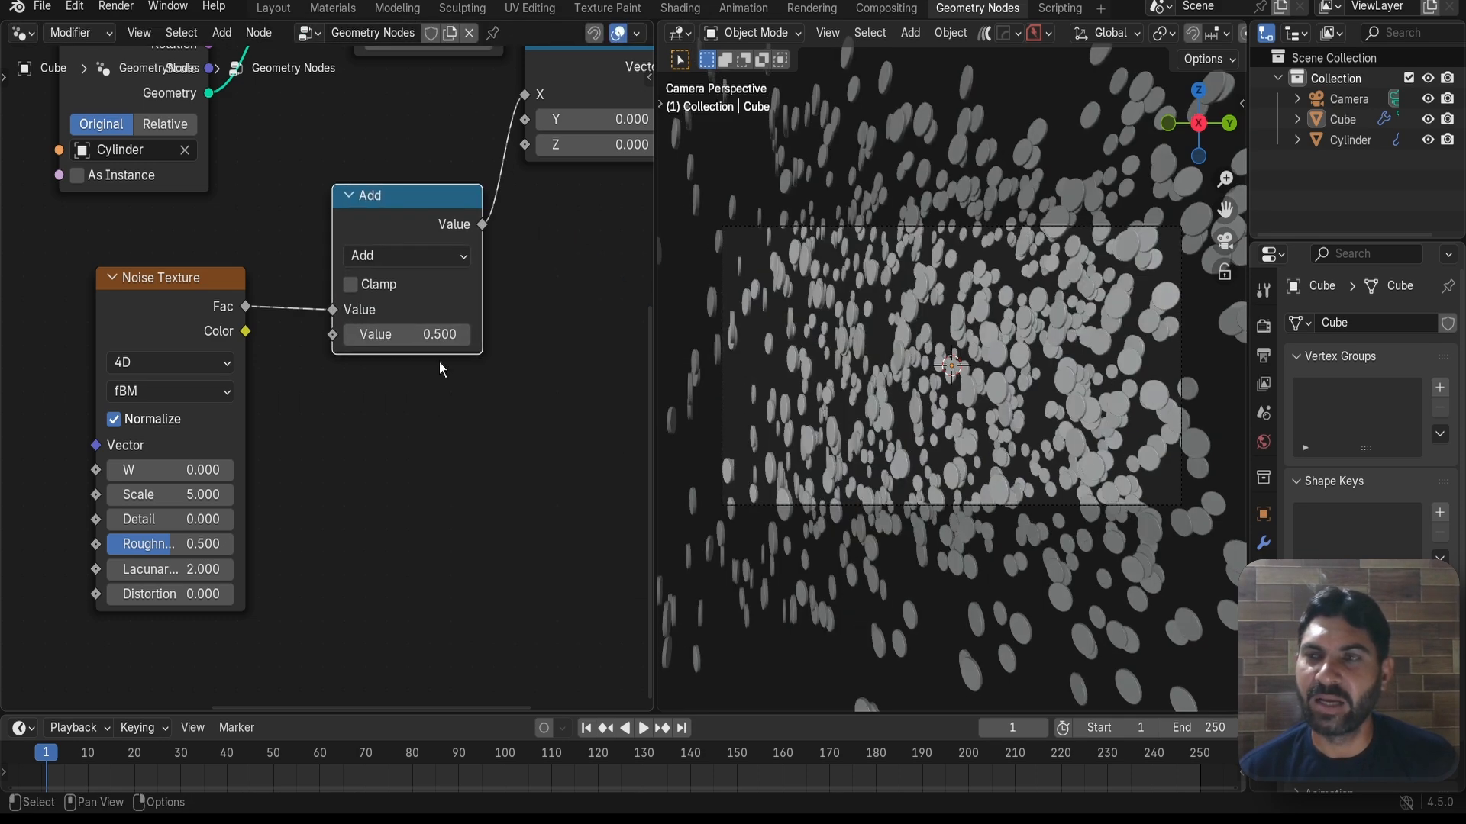
- Change the Math node's operation to Multiply and raise its second value to 19.9
{"action": "scroll", "coordinate": [438, 361], "scroll_direction": "up", "scroll_amount": 2}
{"action": "left_click", "coordinate": [437, 212]}
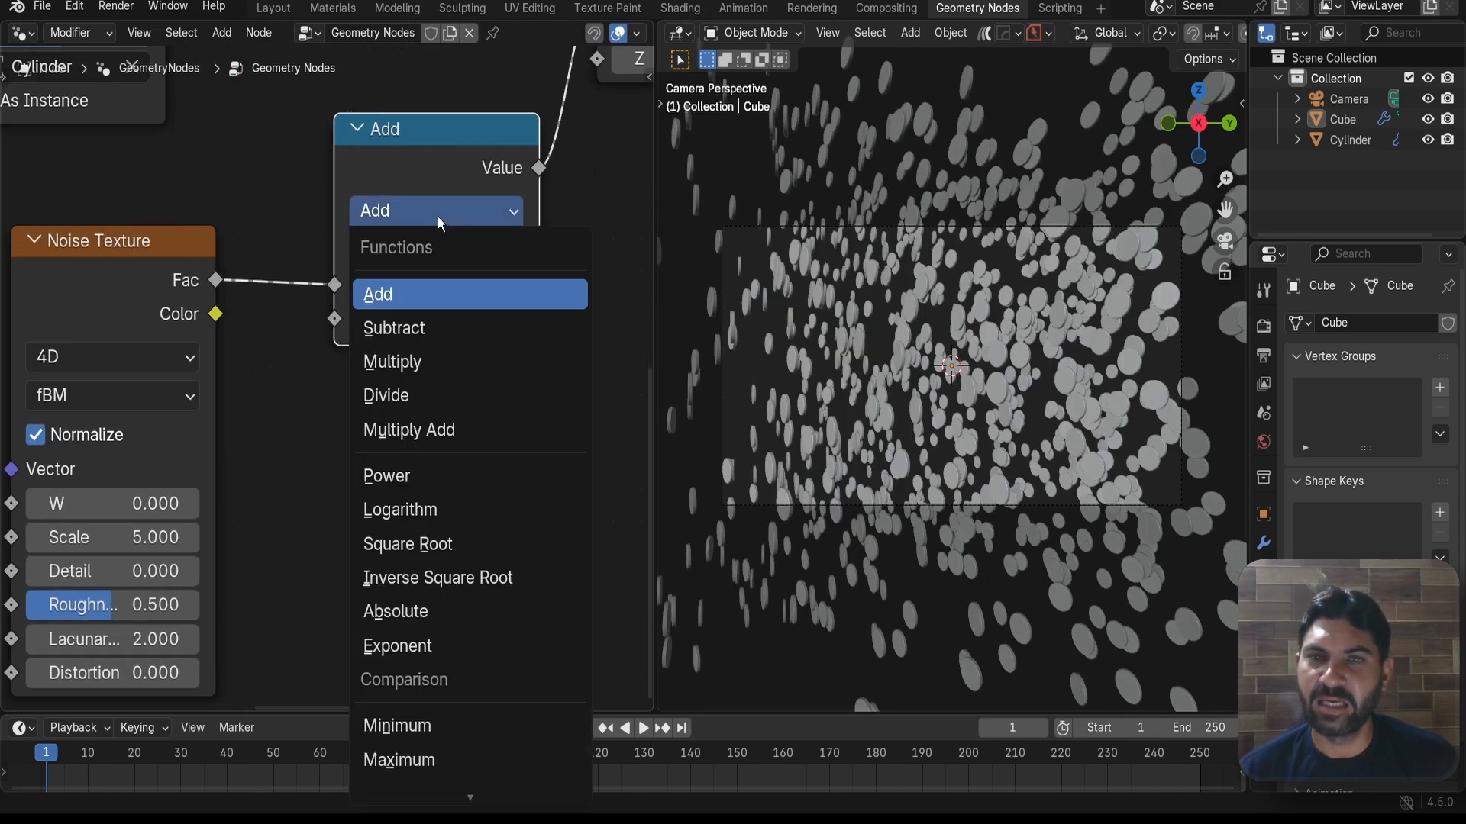
{"action": "left_click", "coordinate": [422, 364]}
{"action": "left_click_drag", "start_coordinate": [433, 321], "coordinate": [873, 320]}
- Test the multiplied rotation by varying the Noise Texture's W value, and reset W to 0
{"action": "scroll", "coordinate": [465, 488], "scroll_direction": "down", "scroll_amount": 1}
{"action": "middle_click_drag", "start_coordinate": [464, 488], "coordinate": [480, 391]}
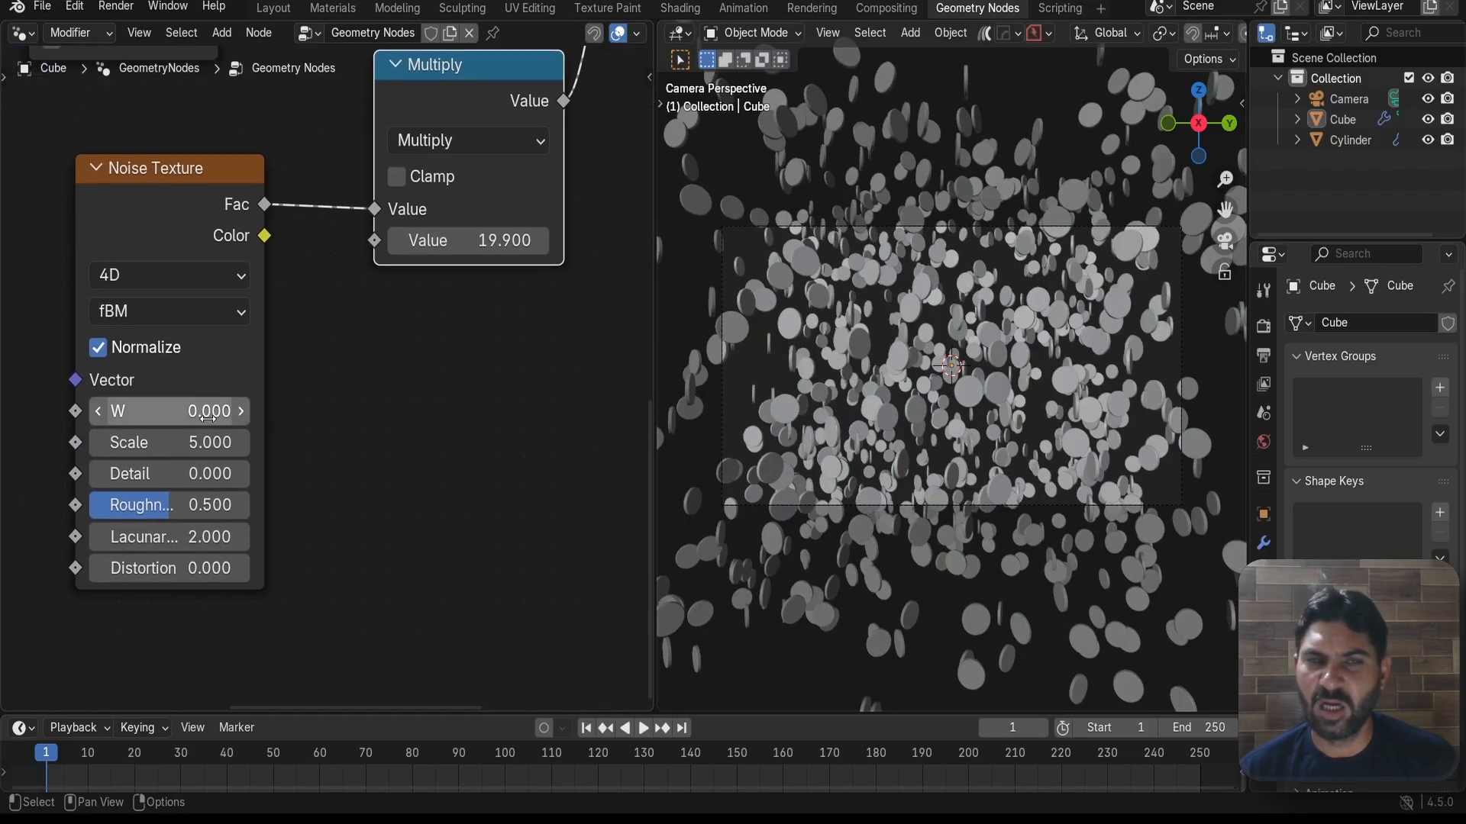
{"action": "left_click_drag", "start_coordinate": [208, 417], "coordinate": [296, 417]}
{"action": "left_click", "coordinate": [176, 416]}
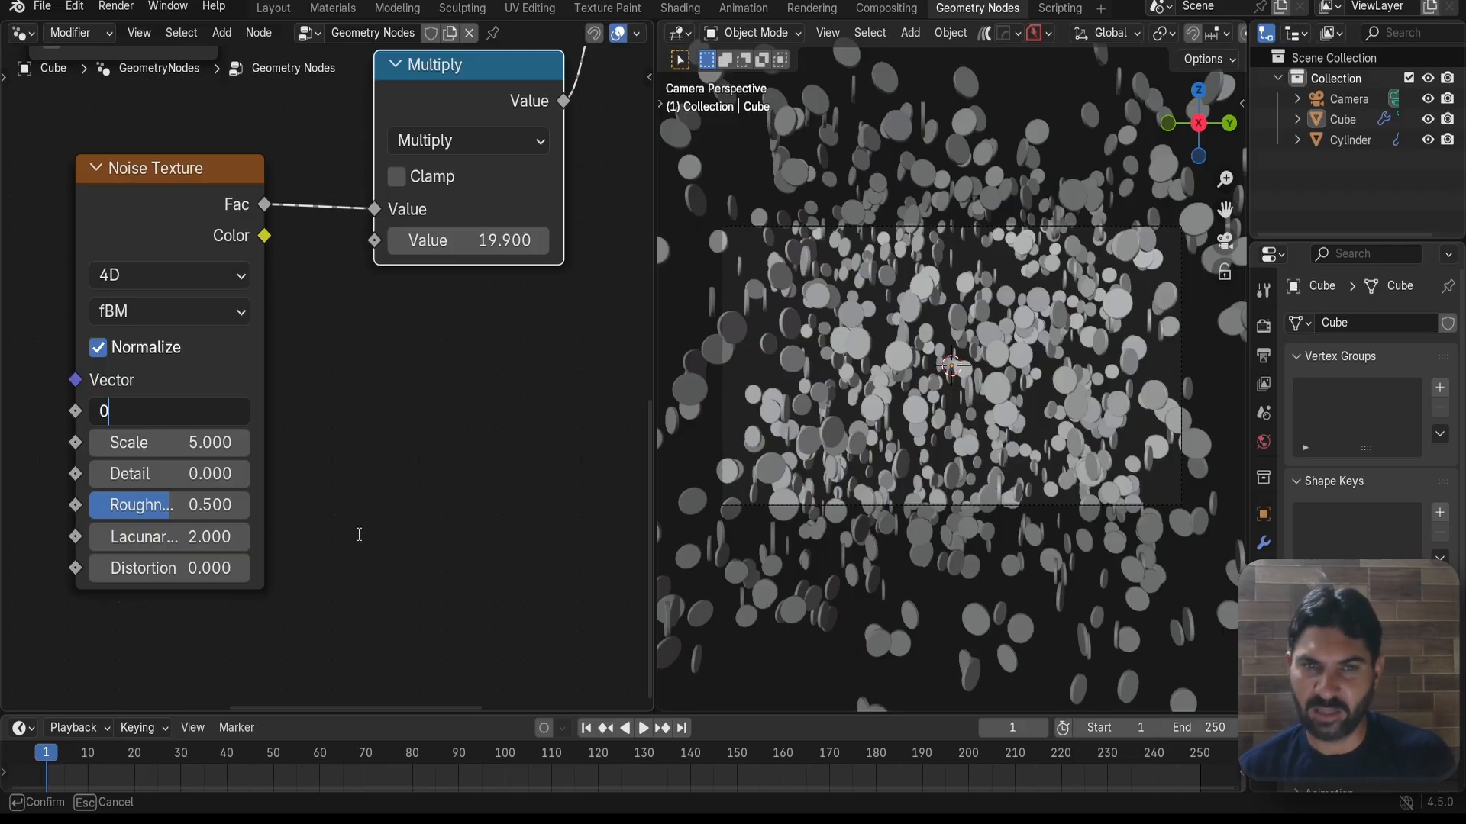
{"action": "type", "text": "0"}
{"action": "key", "text": "Return"}
- Move the Noise Texture farther from Multiply and place a duplicate of it directly underneath
{"action": "scroll", "coordinate": [305, 359], "scroll_direction": "down", "scroll_amount": 3}
{"action": "left_click_drag", "start_coordinate": [243, 296], "coordinate": [197, 301]}
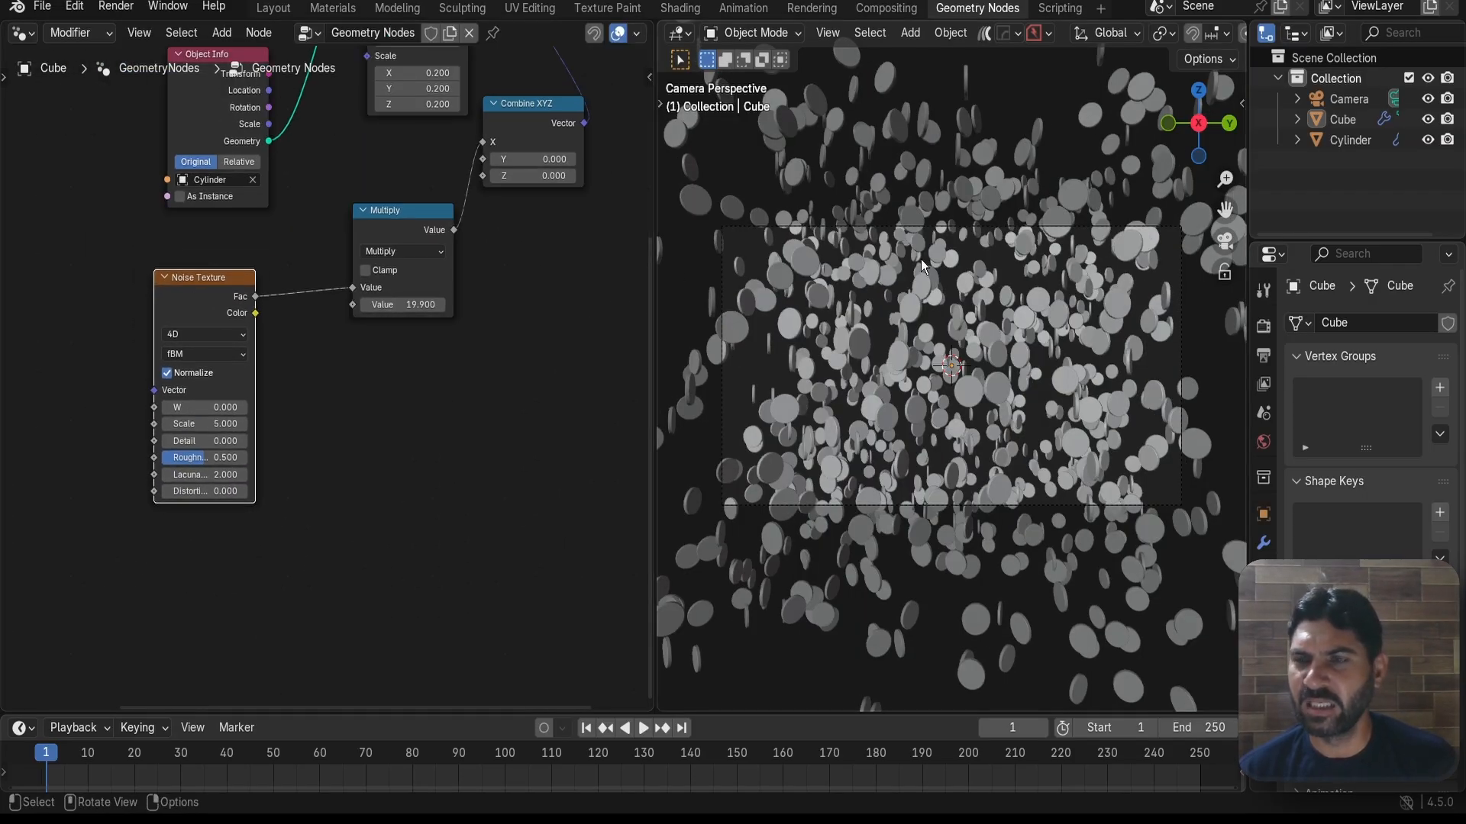
{"action": "middle_click_drag", "start_coordinate": [397, 398], "coordinate": [426, 342]}
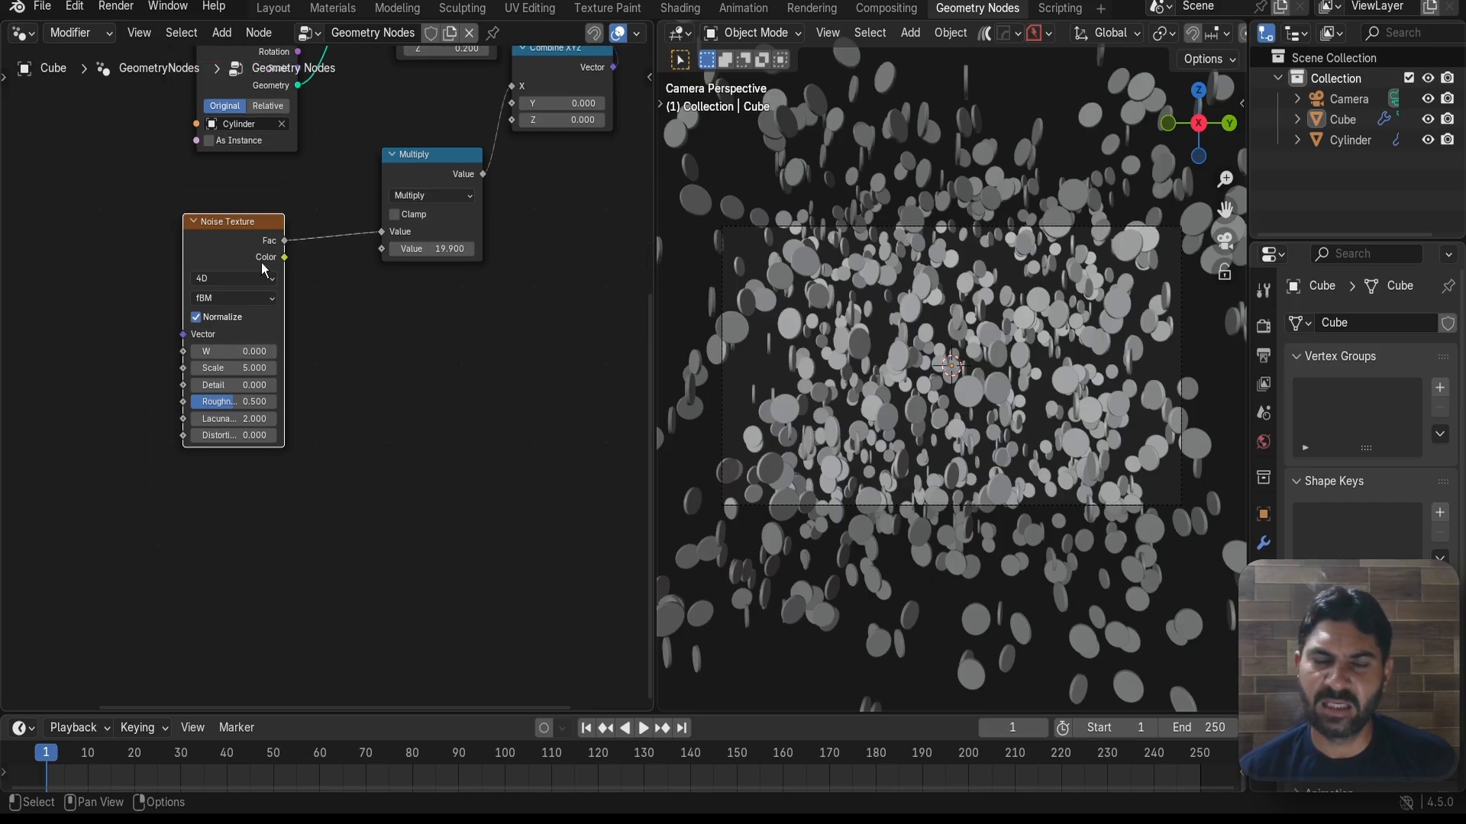
{"action": "left_click_drag", "start_coordinate": [238, 235], "coordinate": [194, 262]}
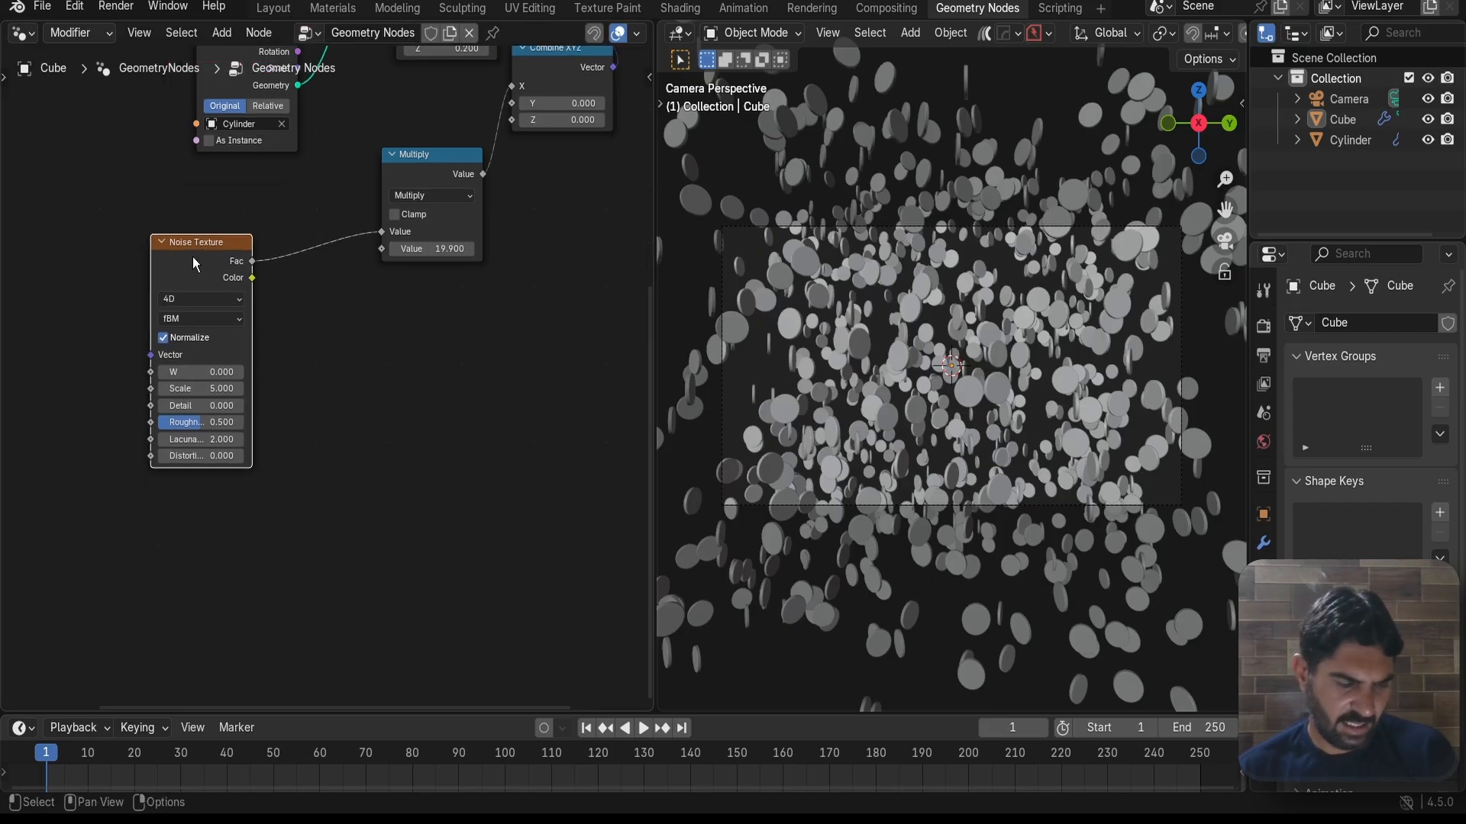
{"action": "key", "text": "shift+d"}
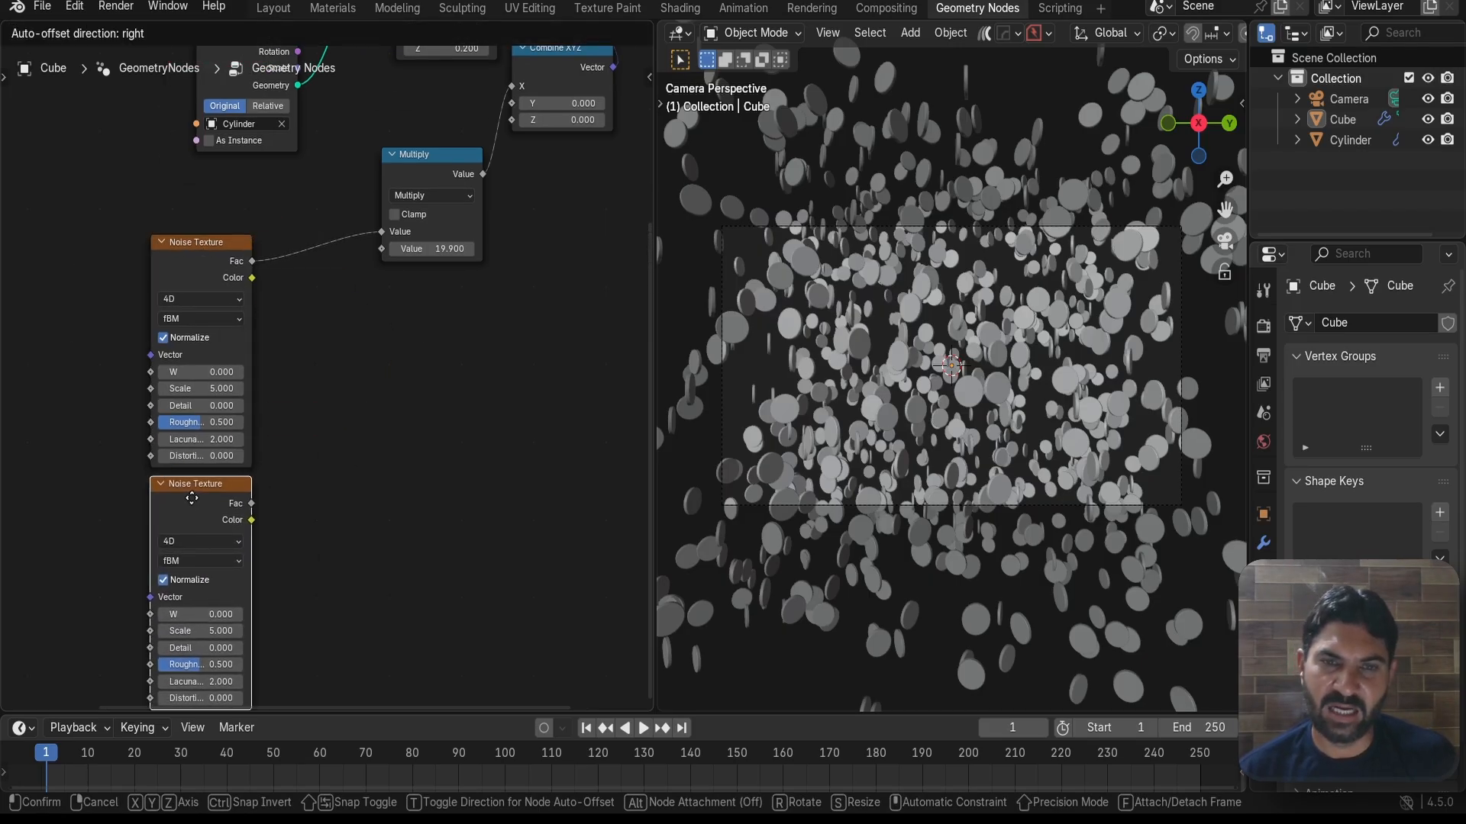
{"action": "left_click", "coordinate": [192, 498]}
- Add a Mix Color node beside the two Noise Texture nodes
{"action": "scroll", "coordinate": [382, 474], "scroll_direction": "down", "scroll_amount": 2}
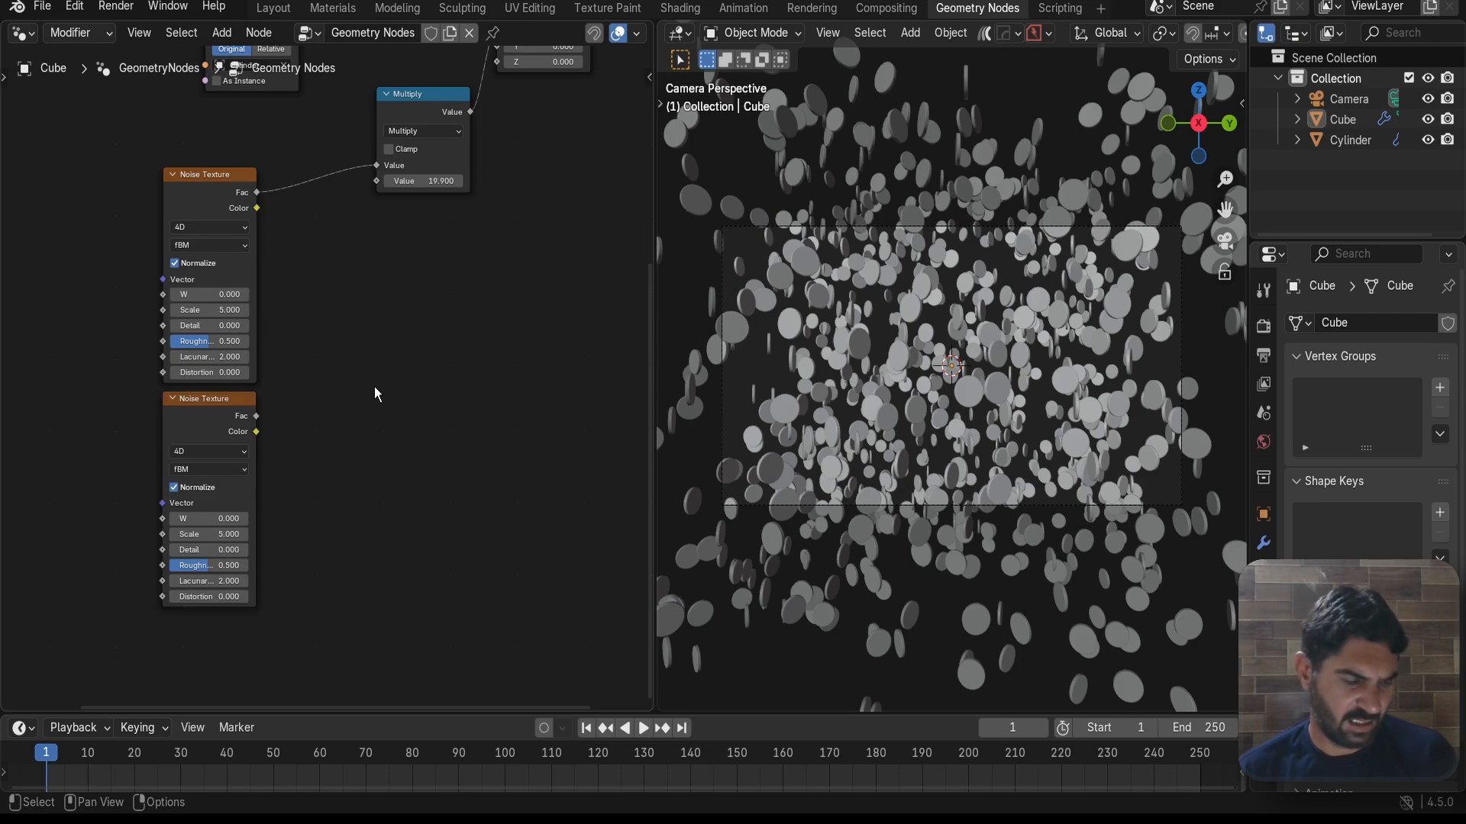
{"action": "key", "text": "shift+a"}
{"action": "type", "text": "mix"}
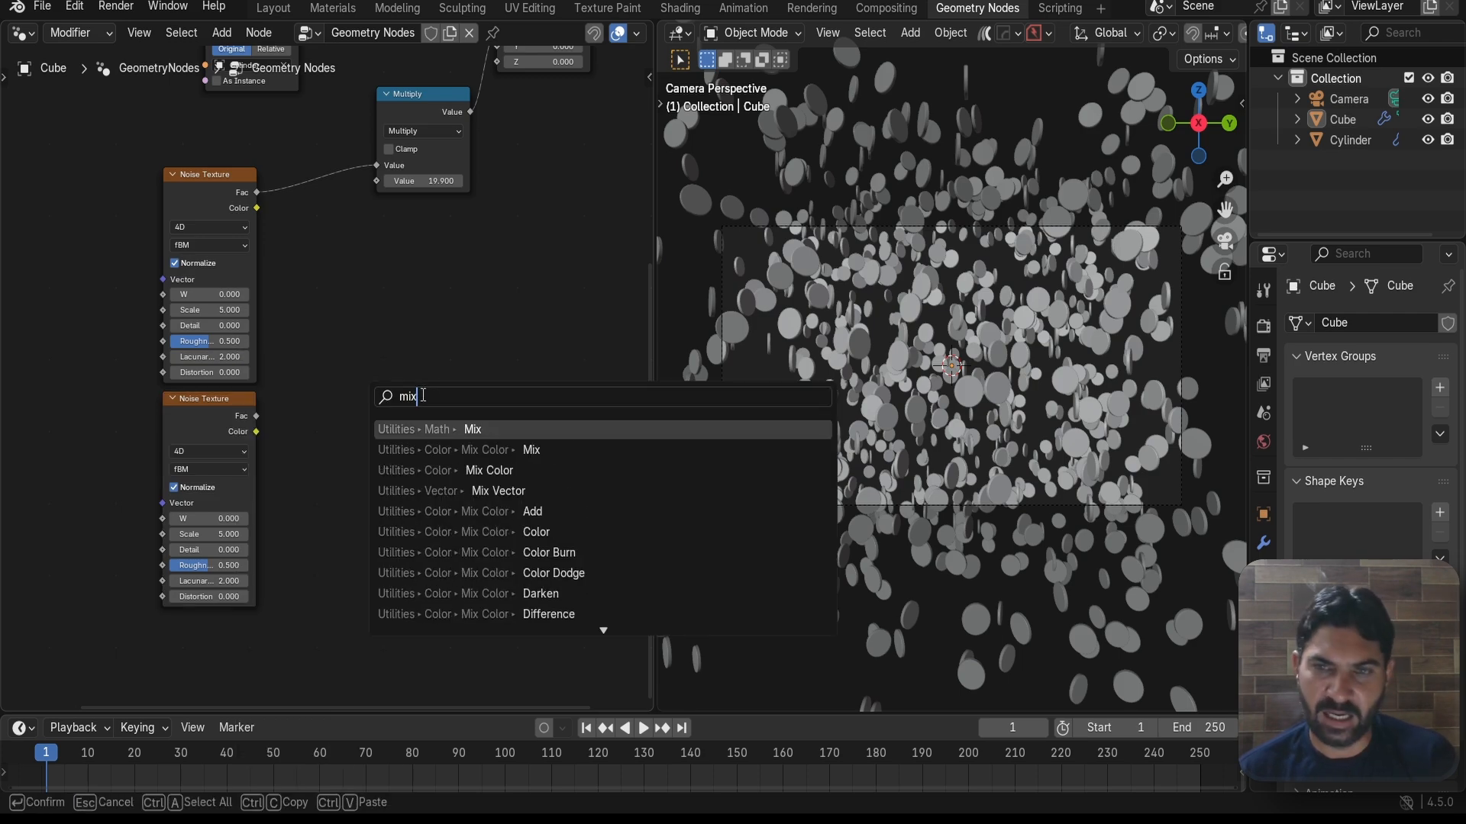
{"action": "left_click", "coordinate": [483, 445]}
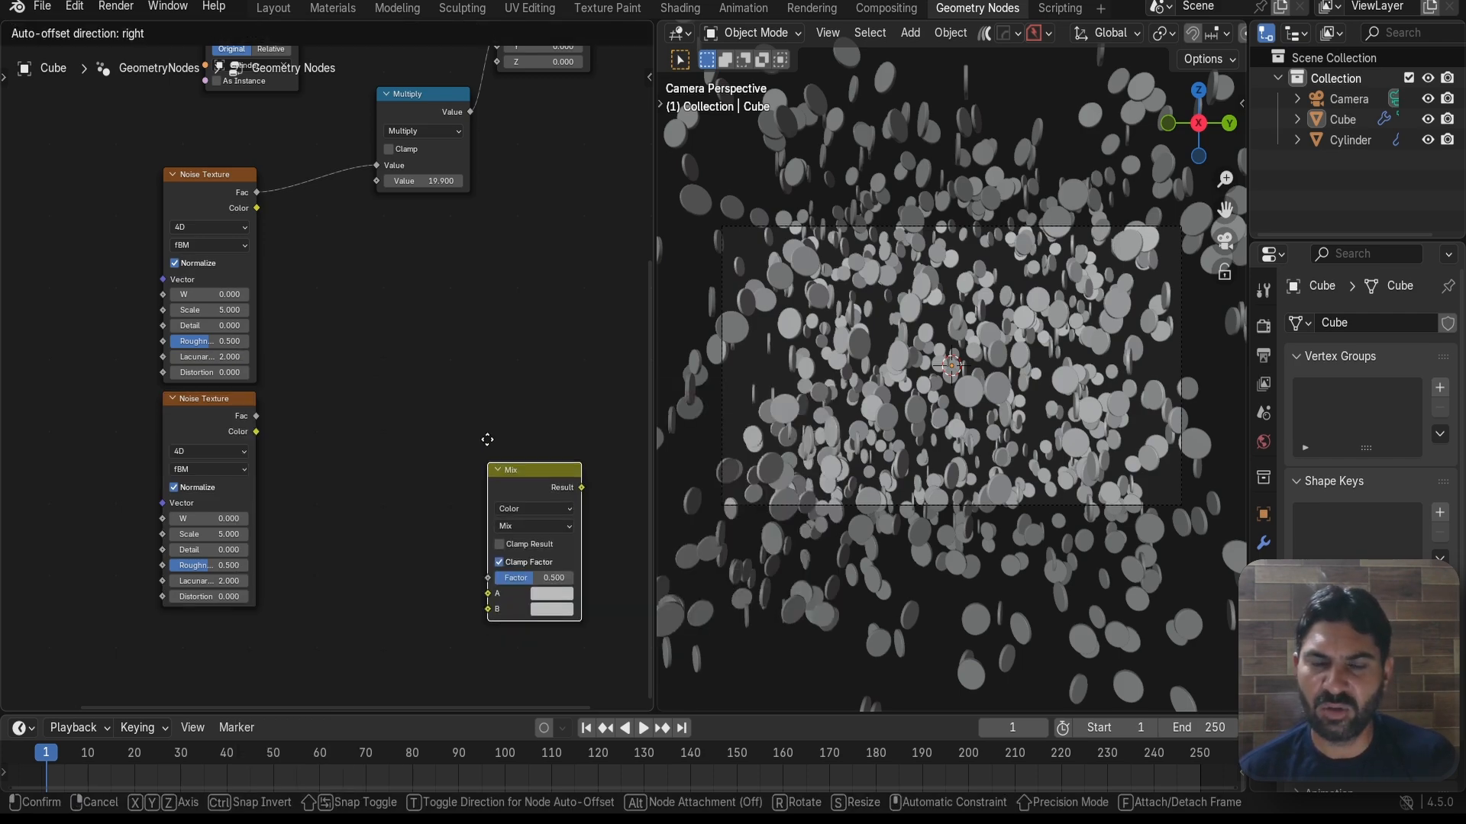
{"action": "left_click", "coordinate": [290, 204]}
- Feed the upper and lower Noise Textures' Fac outputs into Mix inputs A and B, and its Result into Multiply's first value
{"action": "left_click_drag", "start_coordinate": [377, 167], "coordinate": [309, 293]}
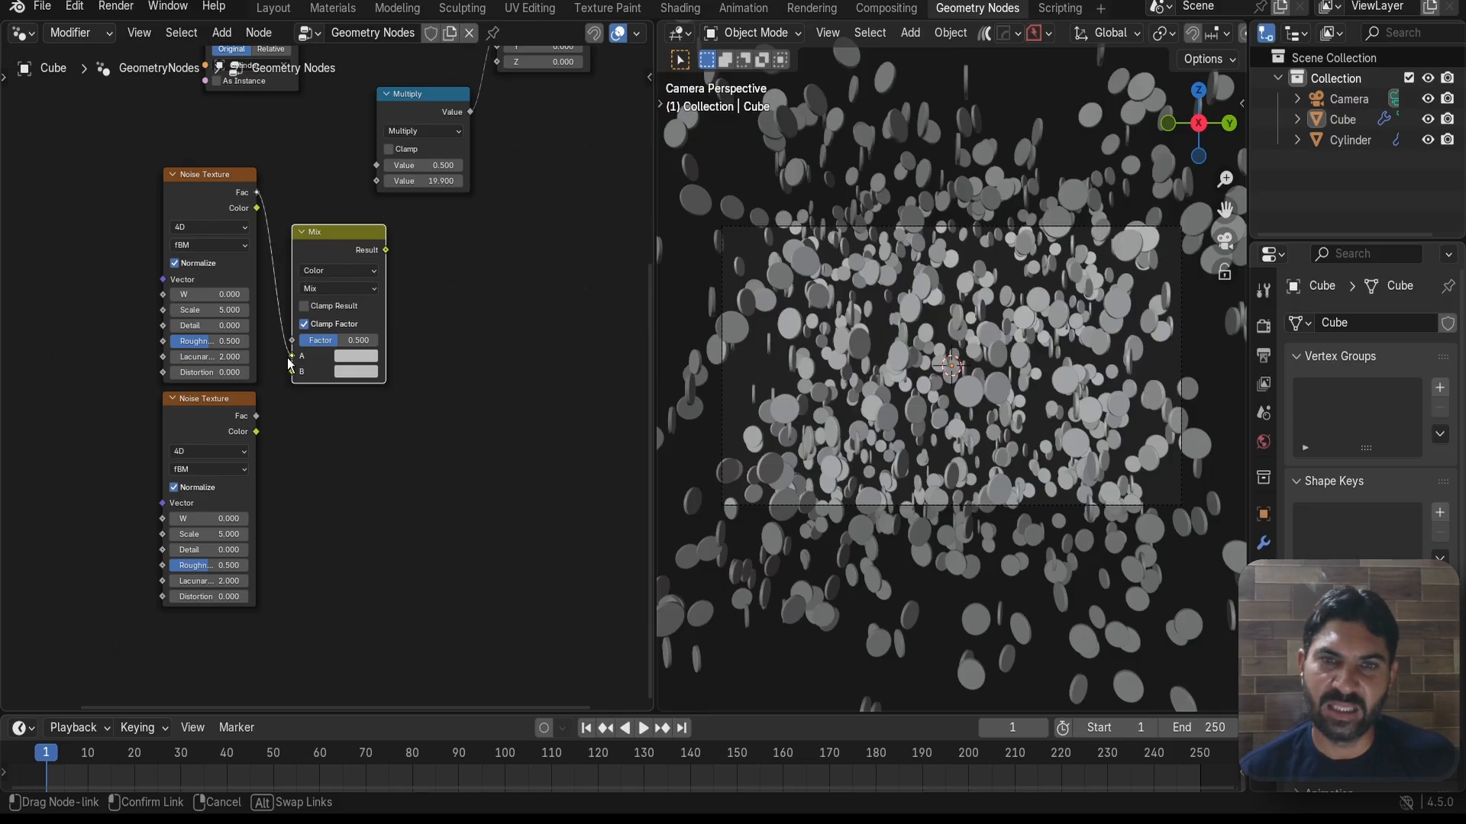
{"action": "left_click_drag", "start_coordinate": [289, 364], "coordinate": [292, 357]}
{"action": "left_click_drag", "start_coordinate": [257, 418], "coordinate": [292, 371]}
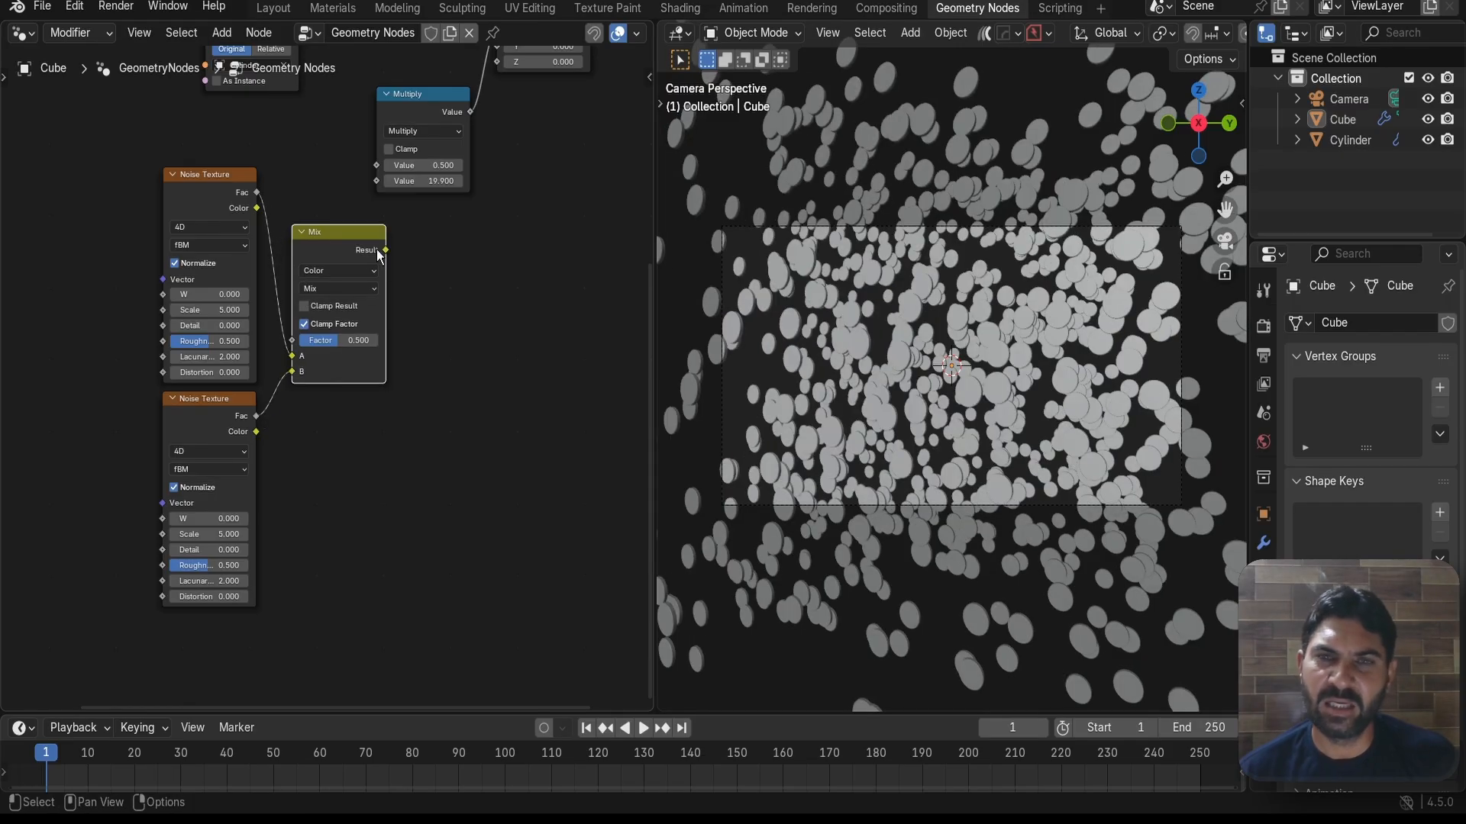
{"action": "left_click_drag", "start_coordinate": [386, 249], "coordinate": [377, 166]}
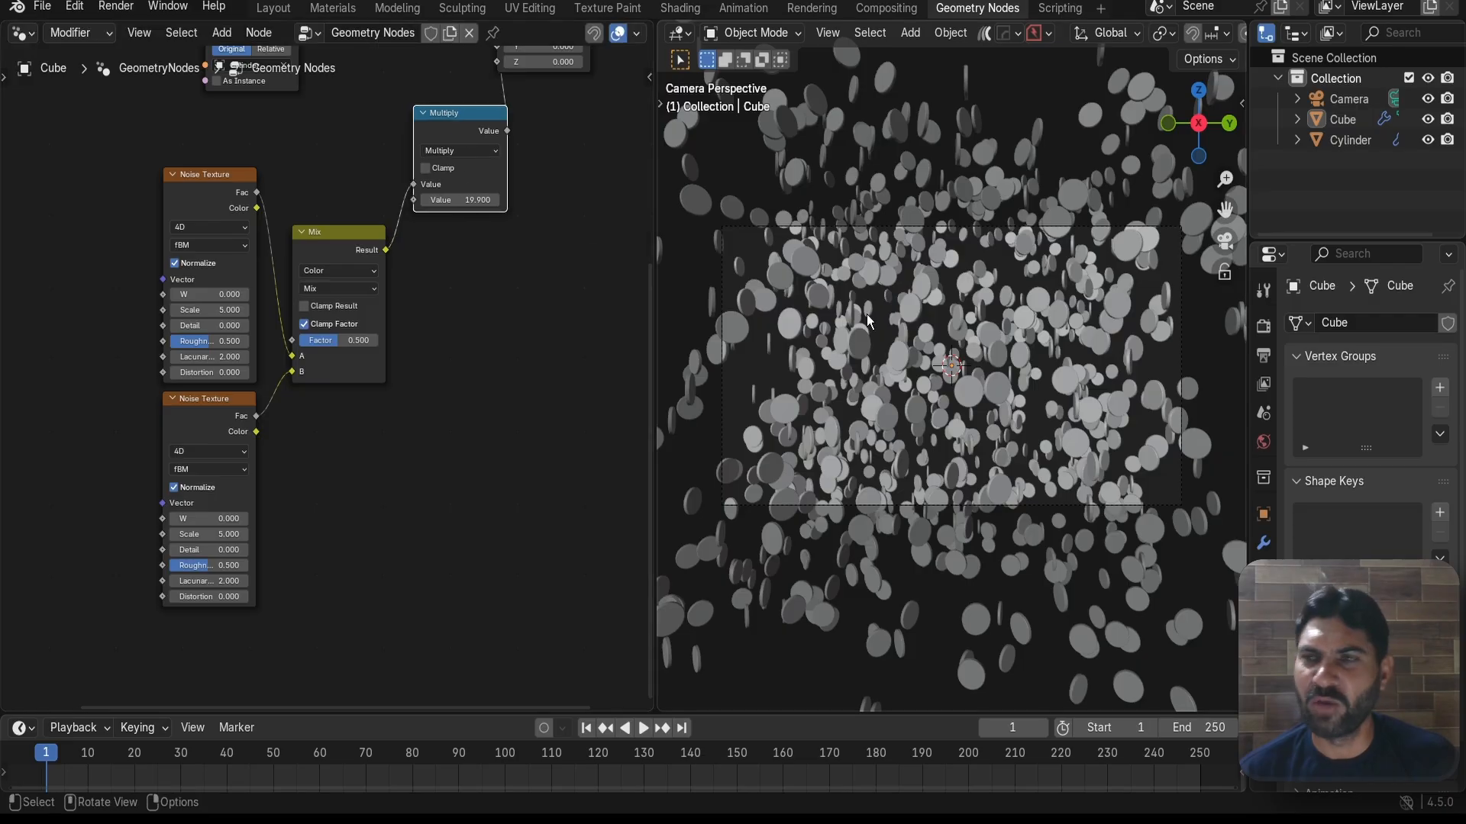
- Set the Mix node's Factor to 0
{"action": "scroll", "coordinate": [475, 482], "scroll_direction": "up", "scroll_amount": 2}
{"action": "left_click", "coordinate": [372, 322]}
{"action": "type", "text": "0"}
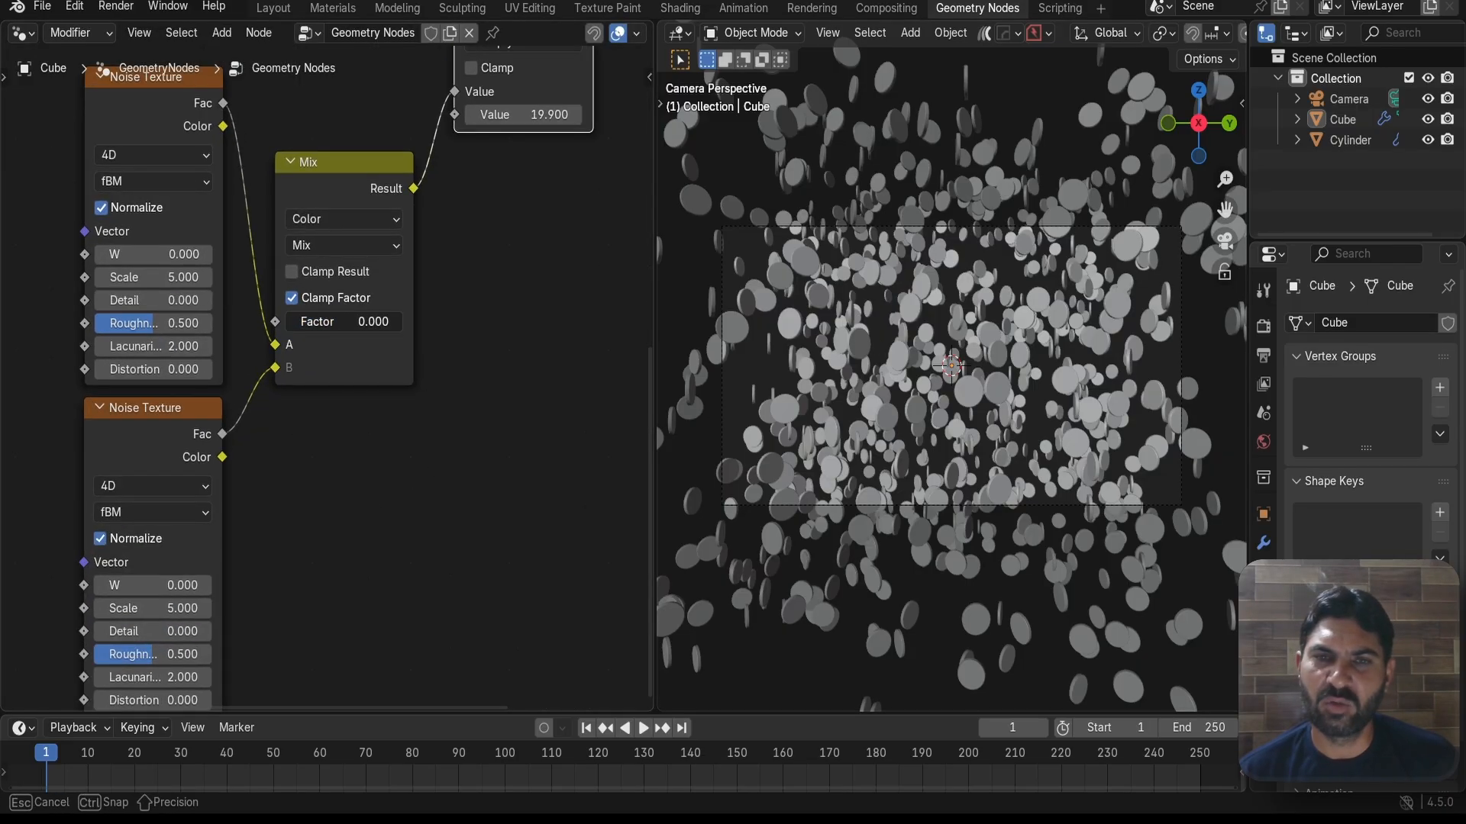
{"action": "key", "text": "Return"}
- Enlarge the timeline area and set the animation's end frame to 120
{"action": "scroll", "coordinate": [334, 477], "scroll_direction": "down", "scroll_amount": 3}
{"action": "left_click_drag", "start_coordinate": [443, 706], "coordinate": [445, 692]}
{"action": "left_click", "coordinate": [1180, 707]}
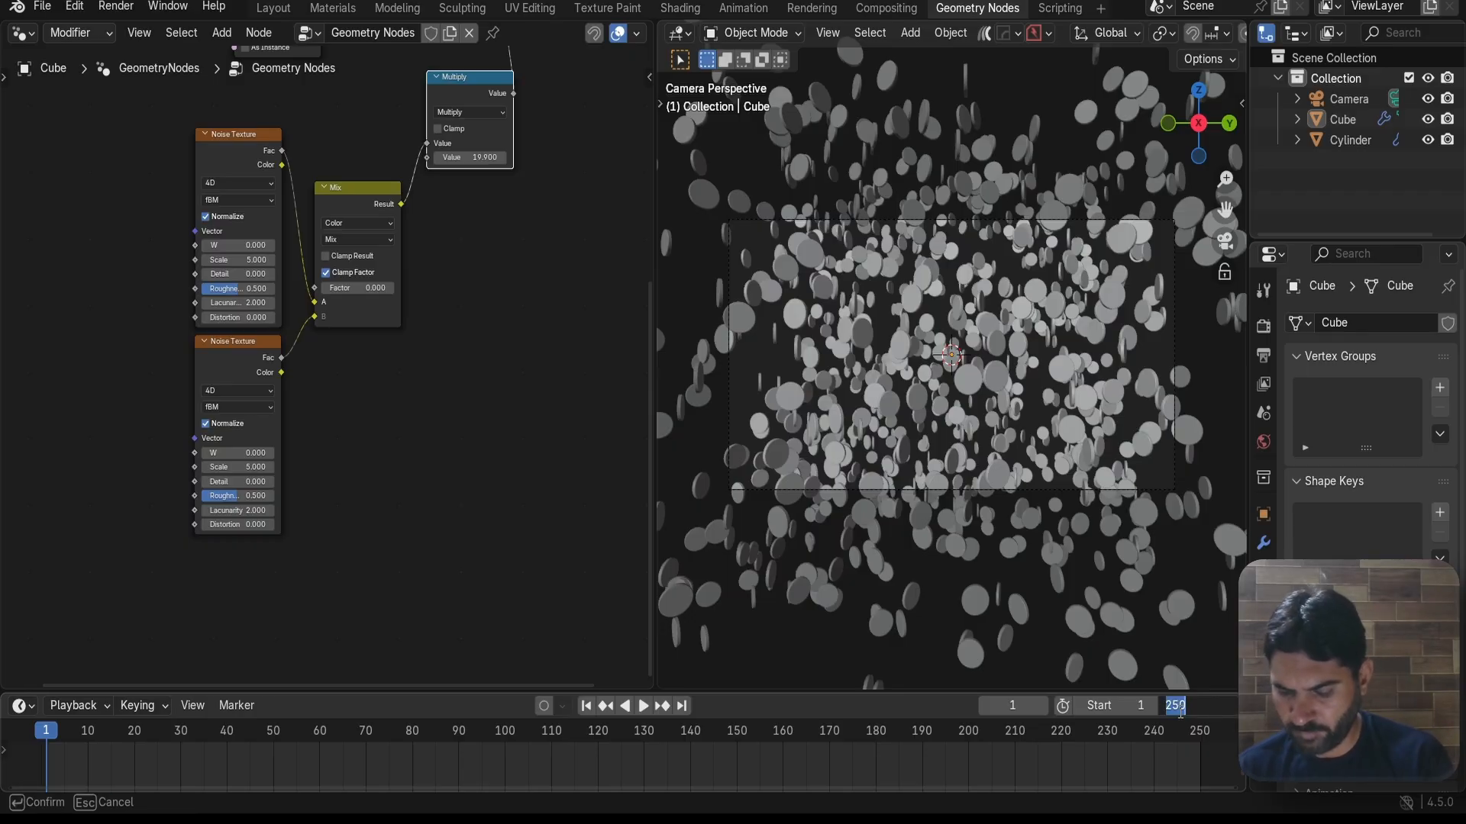
{"action": "type", "text": "120"}
{"action": "key", "text": "Return"}
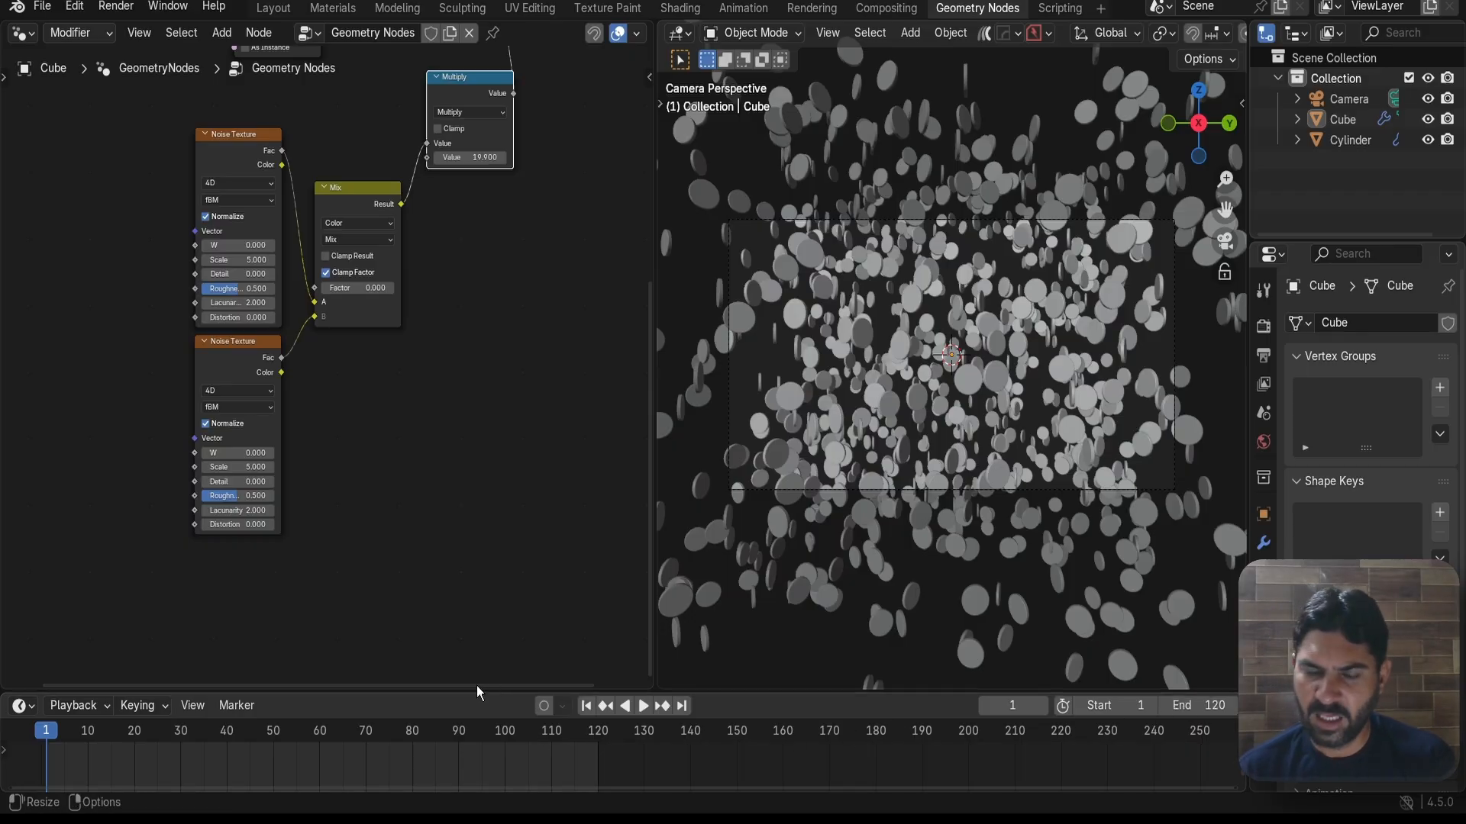
- Insert keyframes at frame 0 for the upper Noise Texture's W value and the Mix node's Factor, both at 0
{"action": "key", "text": "Left"}
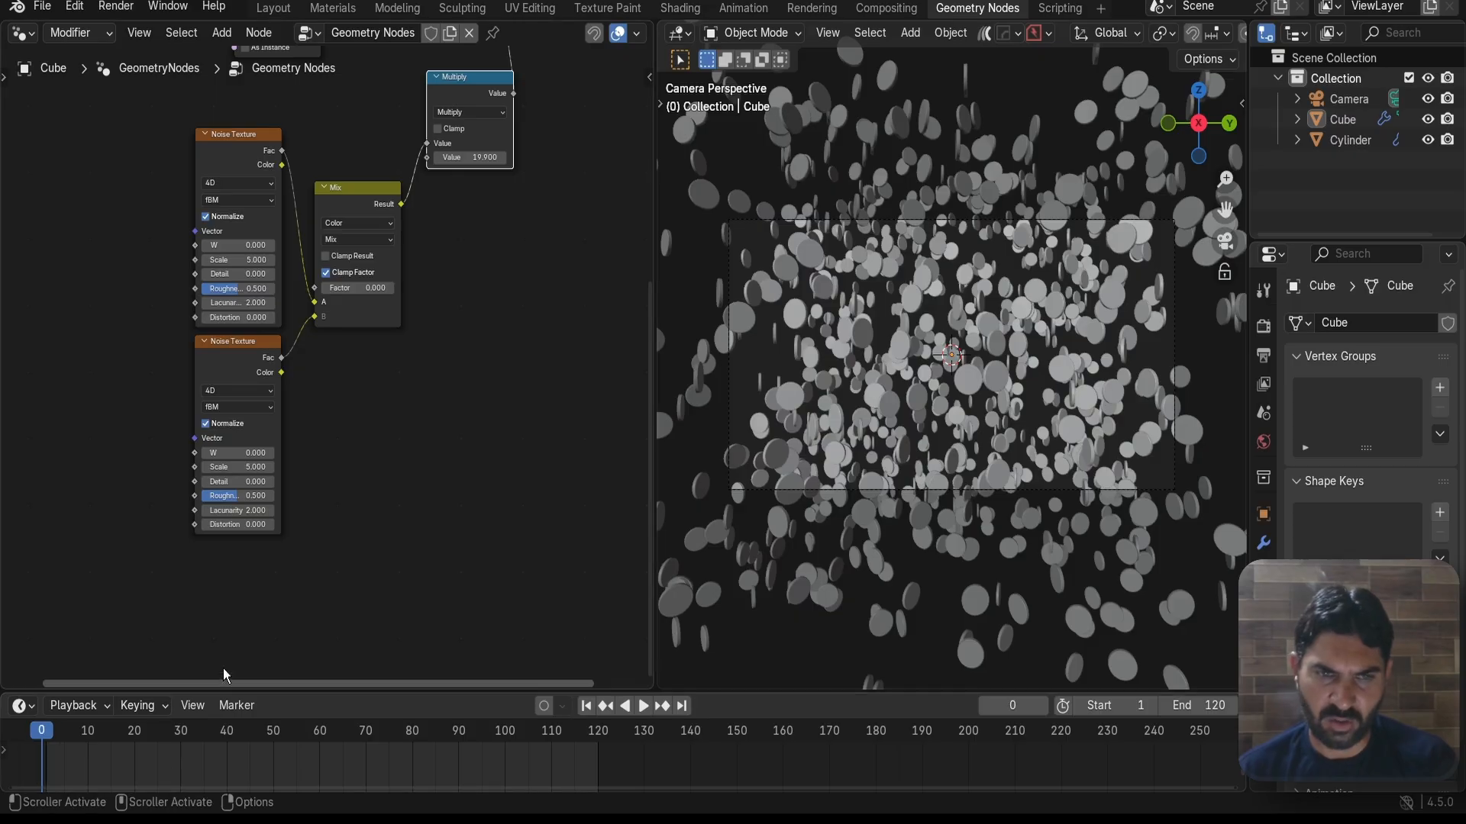
{"action": "scroll", "coordinate": [351, 517], "scroll_direction": "up", "scroll_amount": 1}
{"action": "middle_click_drag", "start_coordinate": [351, 517], "coordinate": [491, 458]}
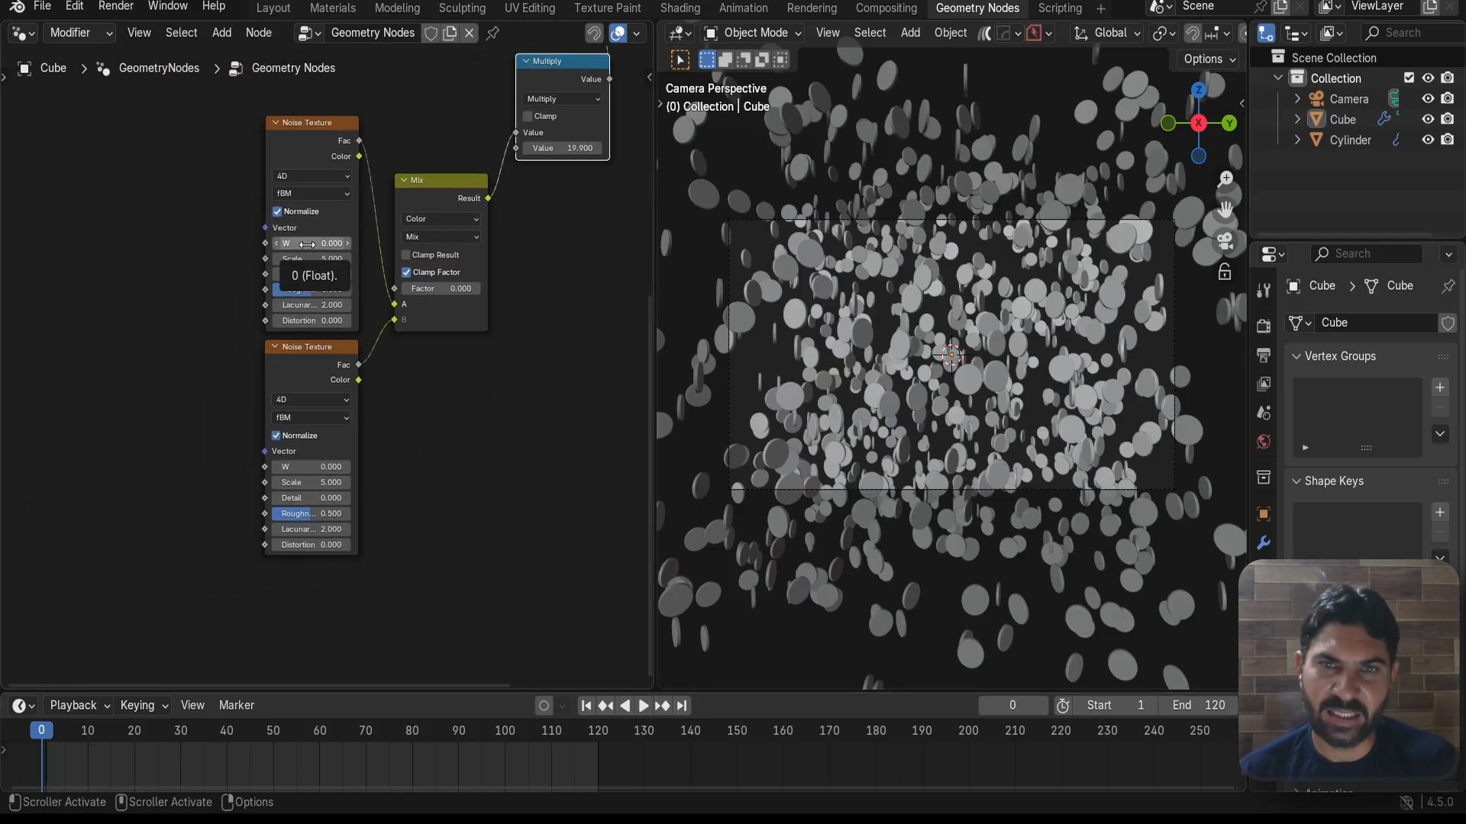
{"action": "key", "text": "i"}
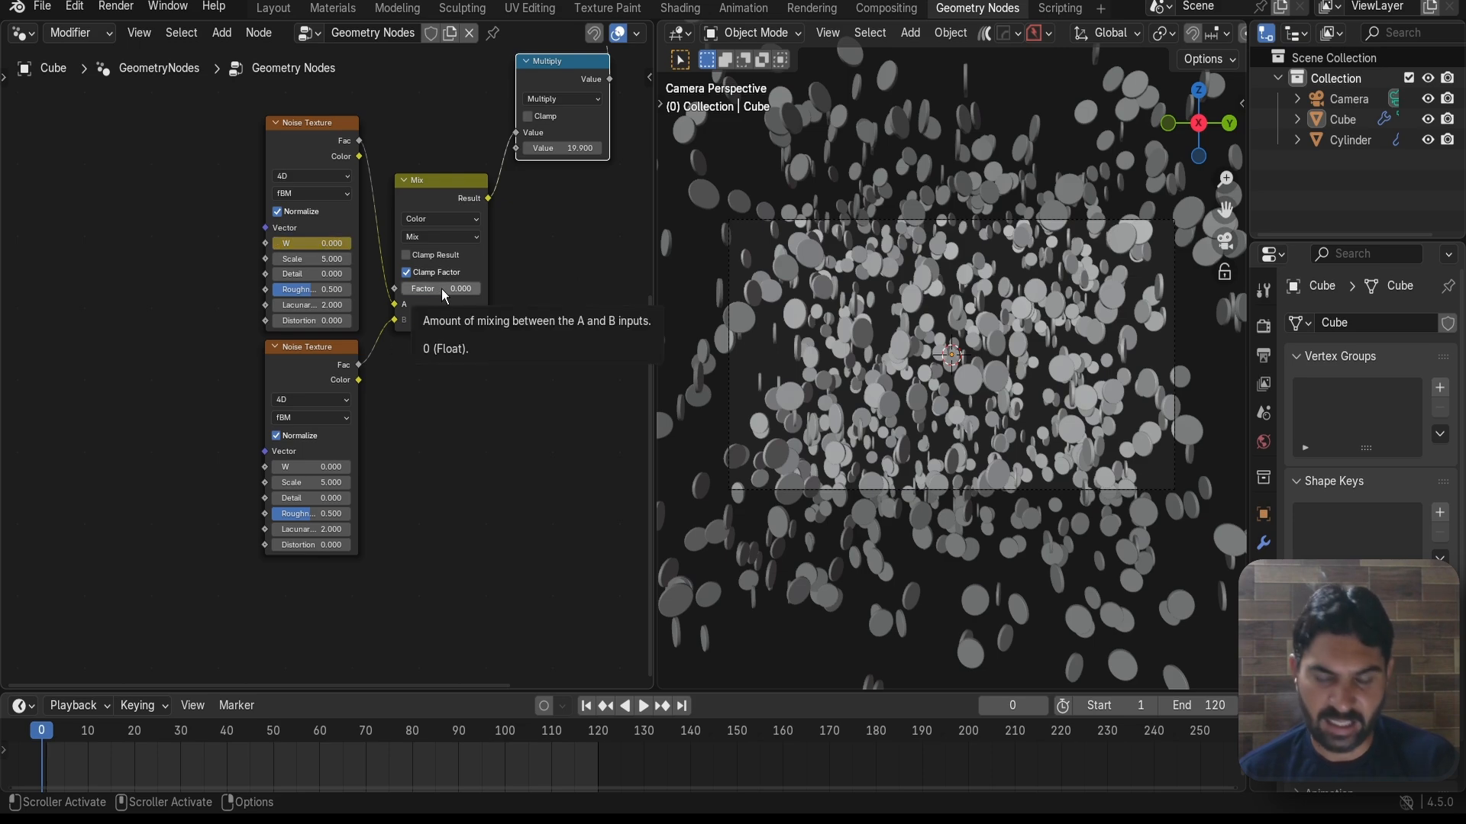
{"action": "key", "text": "i"}
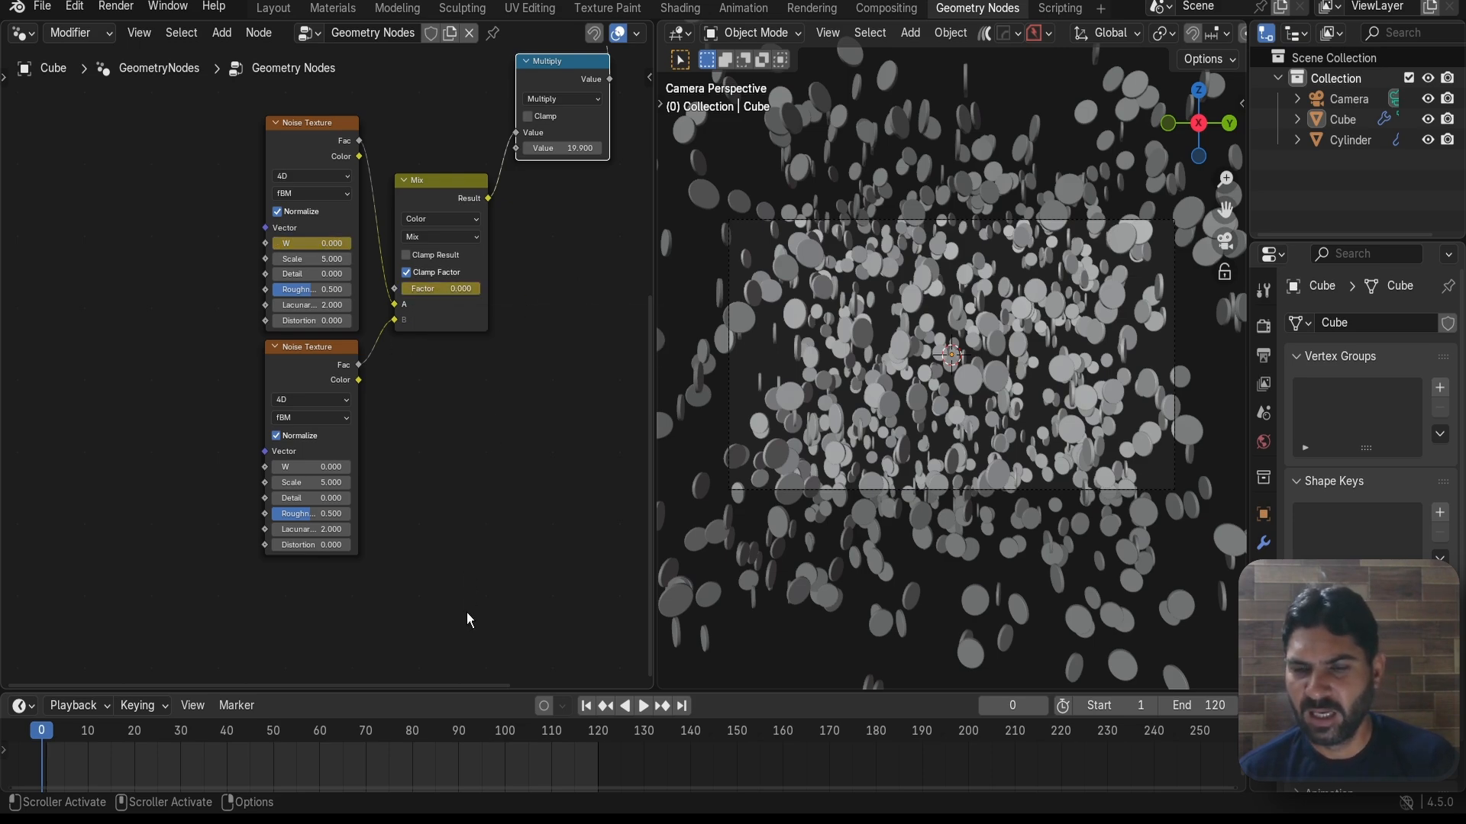
- At frame 120, keyframe the upper Noise Texture's W at 1 and the Mix node's Factor at 1
{"action": "left_click", "coordinate": [681, 705]}
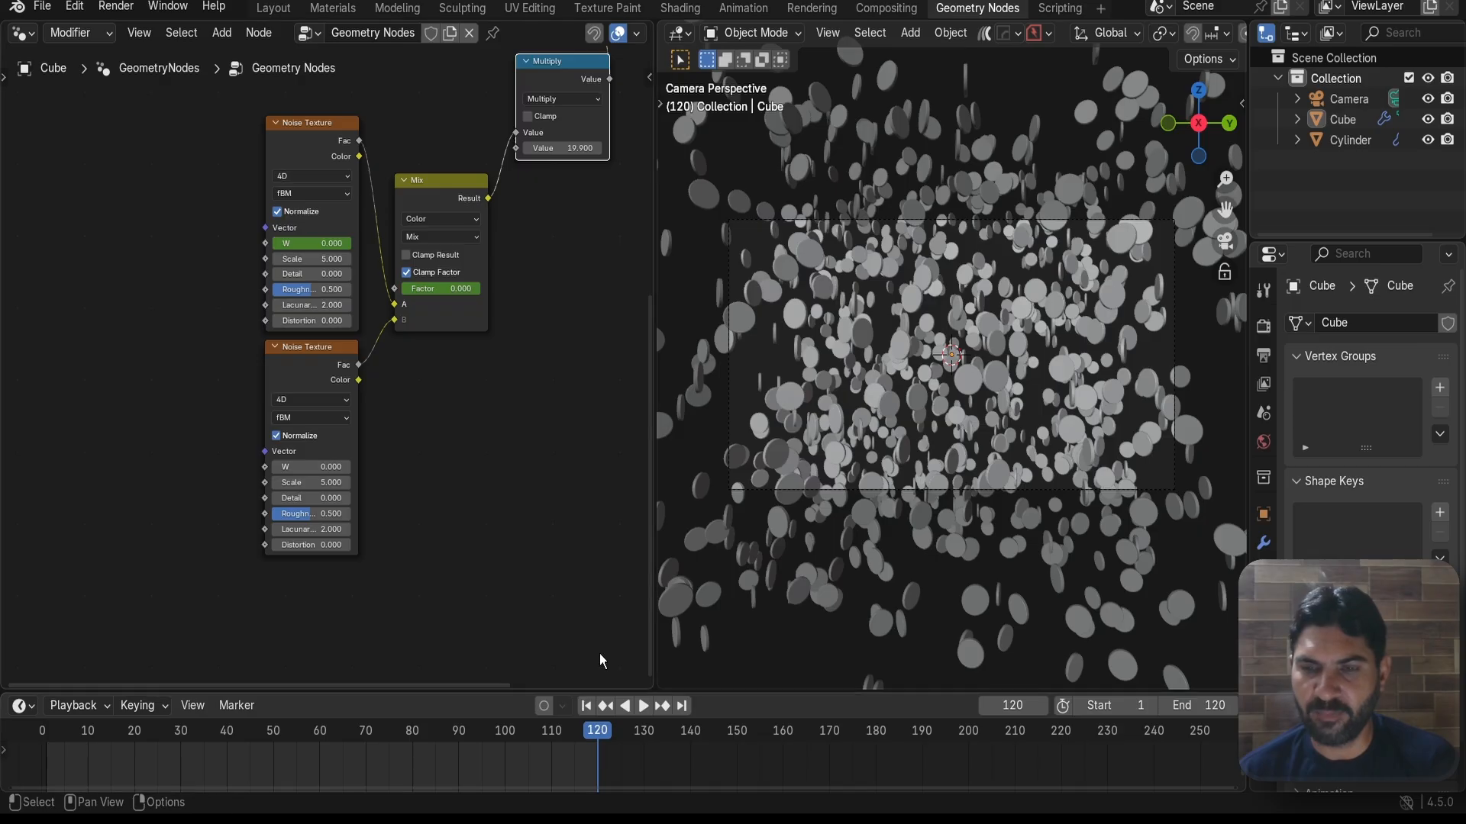
{"action": "scroll", "coordinate": [468, 443], "scroll_direction": "up", "scroll_amount": 2}
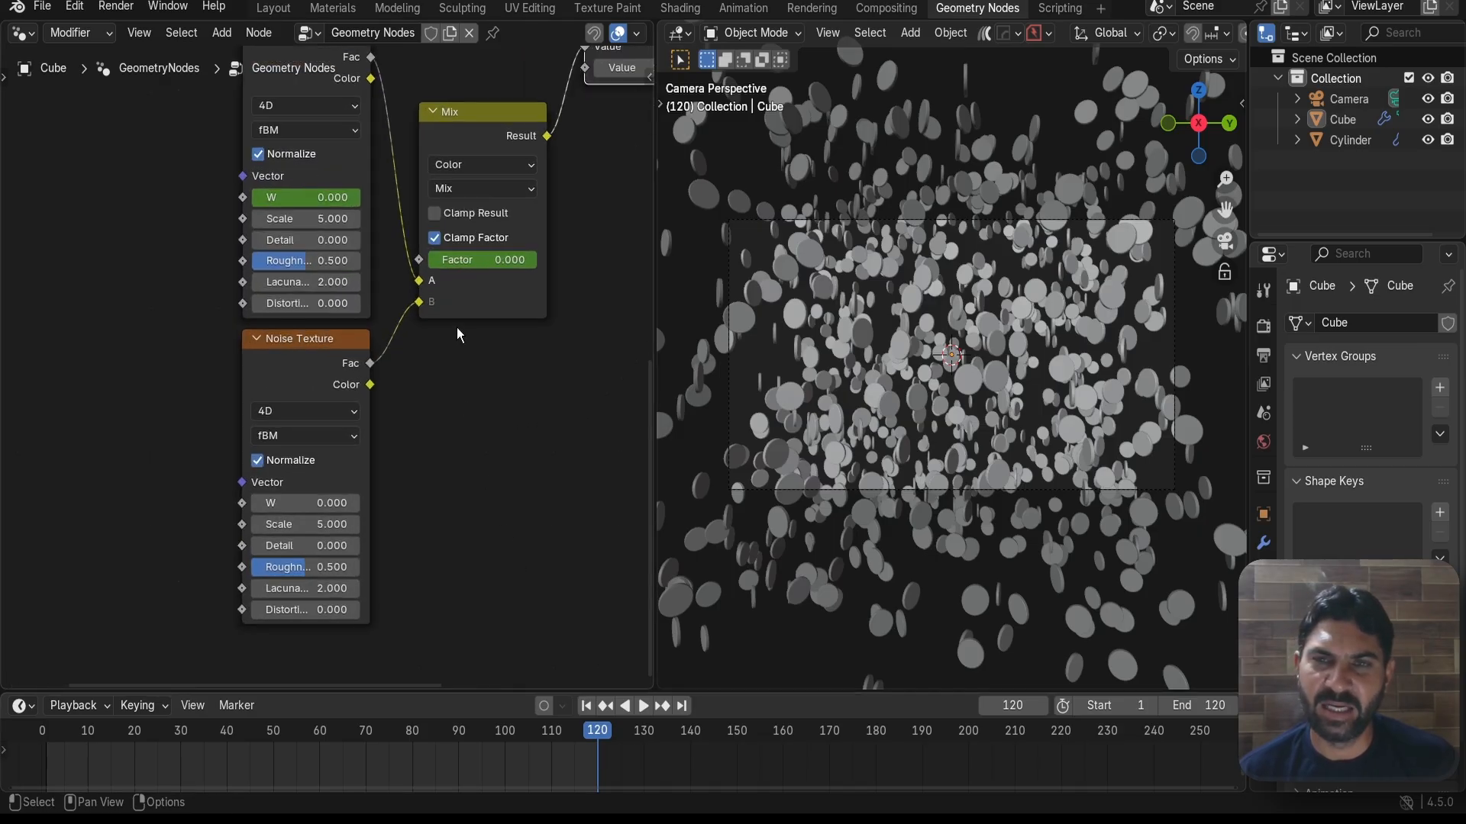
{"action": "left_click", "coordinate": [296, 201]}
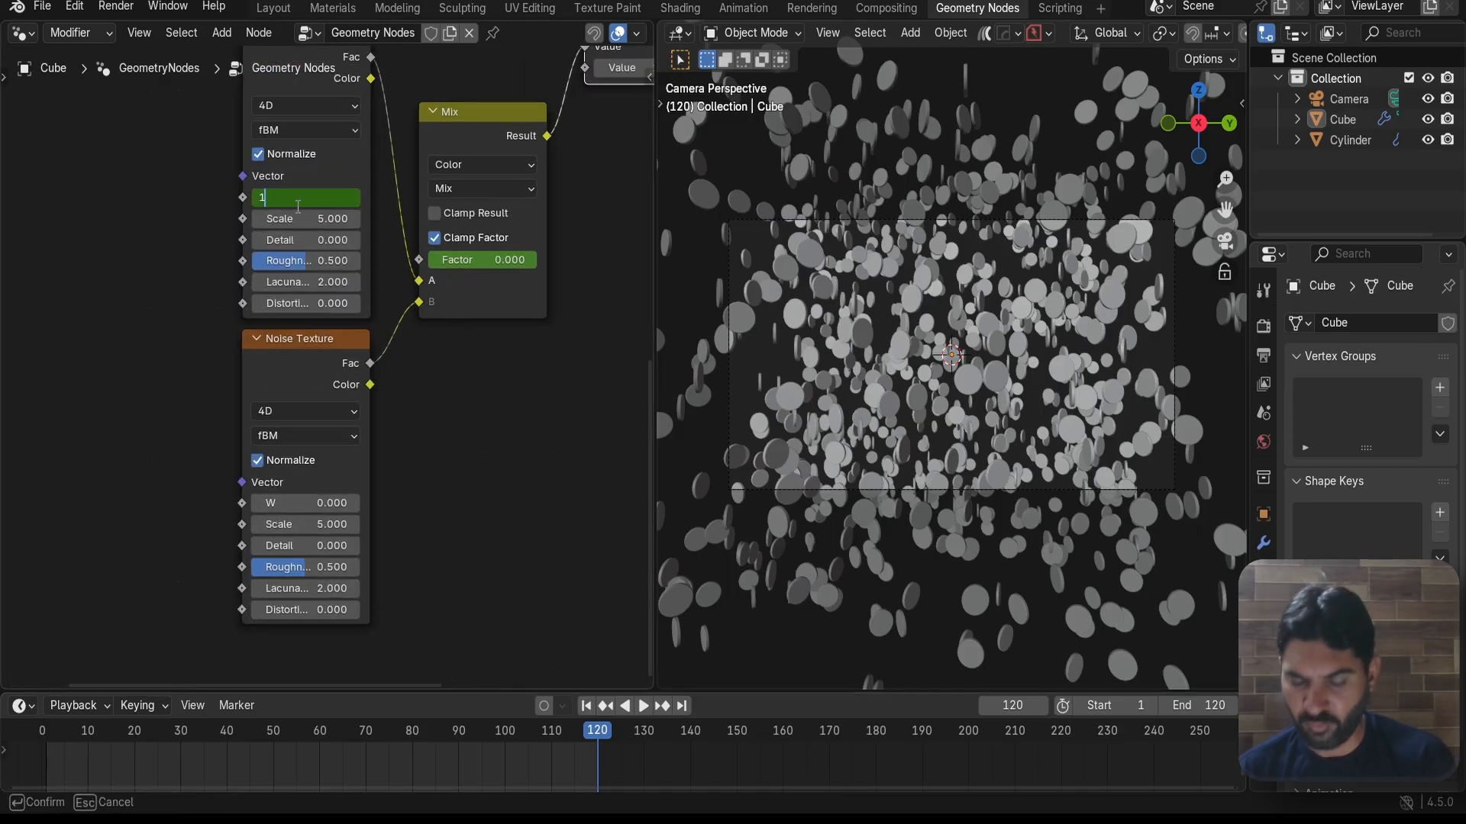
{"action": "key", "text": "Return"}
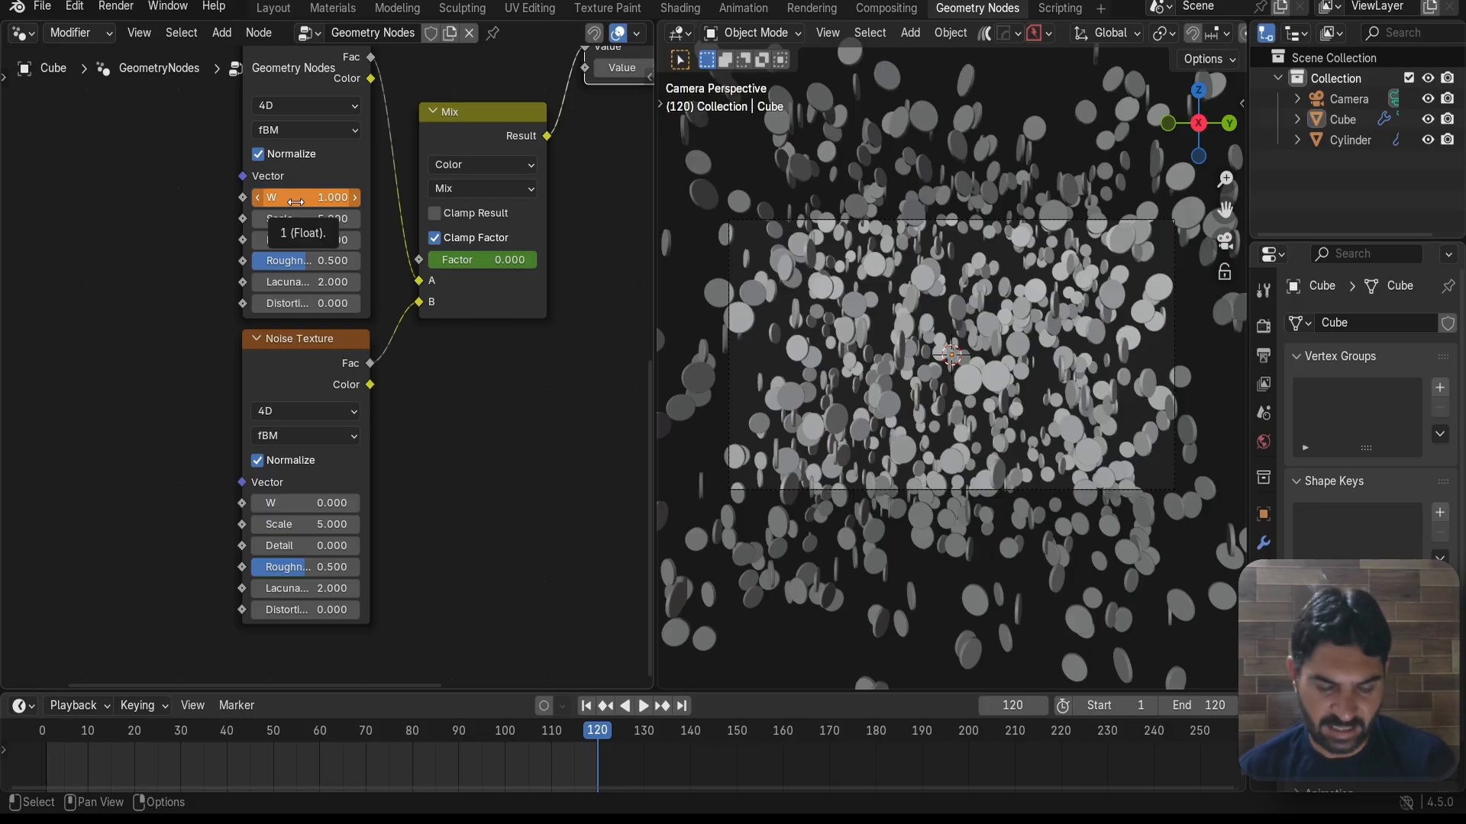
{"action": "key", "text": "i"}
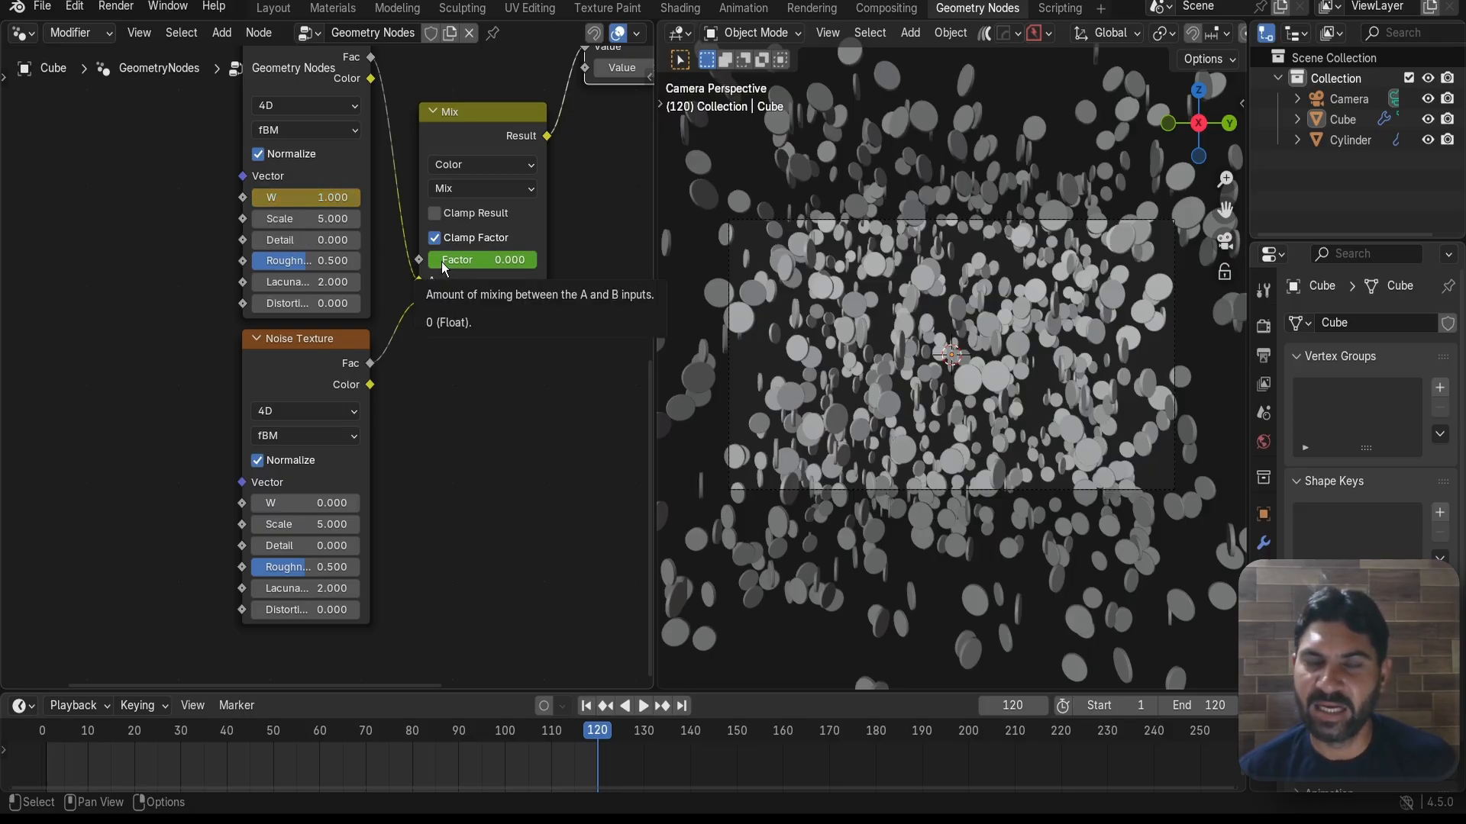
{"action": "left_click_drag", "start_coordinate": [442, 264], "coordinate": [516, 261]}
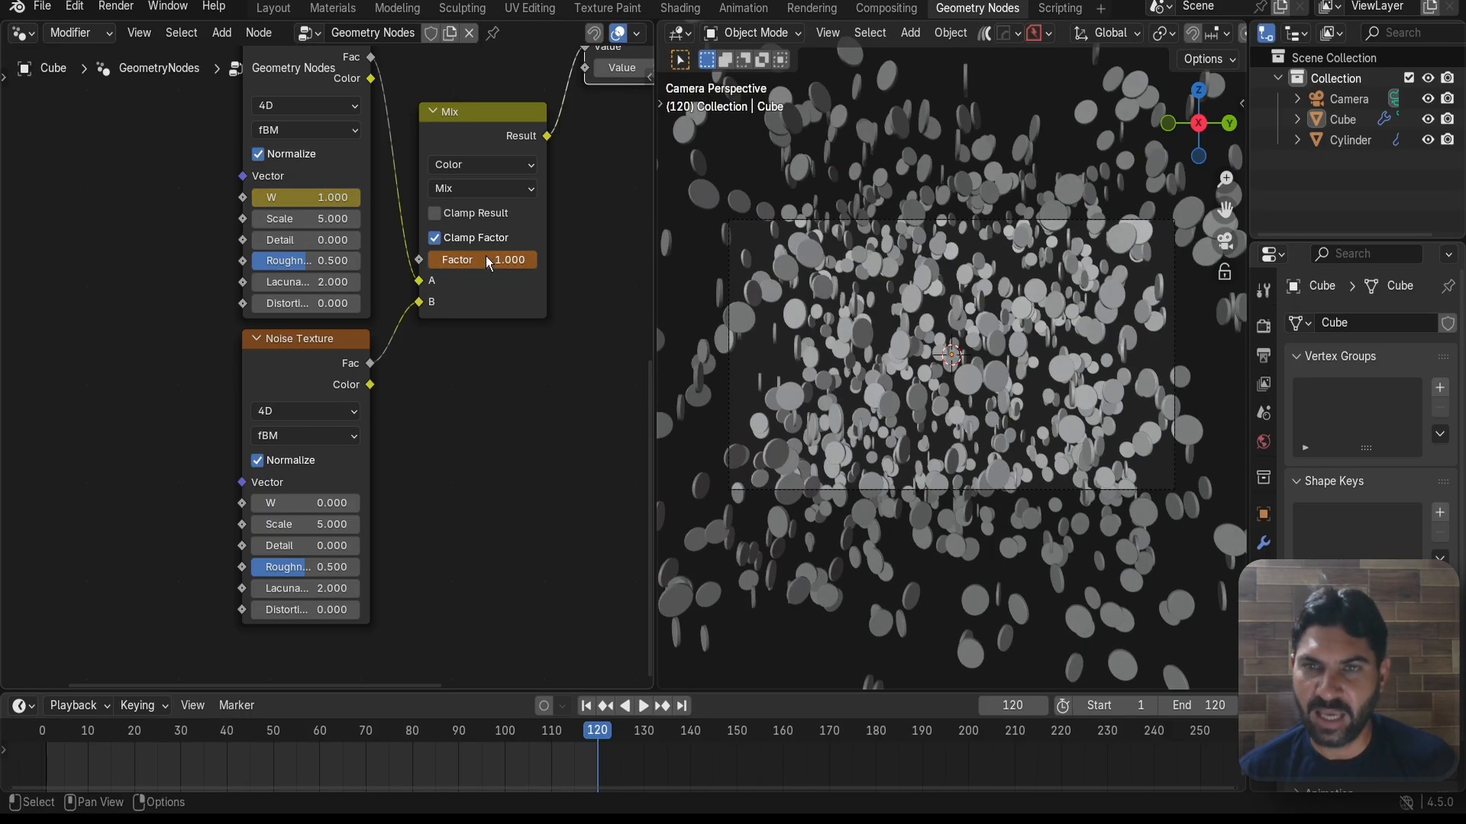
{"action": "key", "text": "i"}
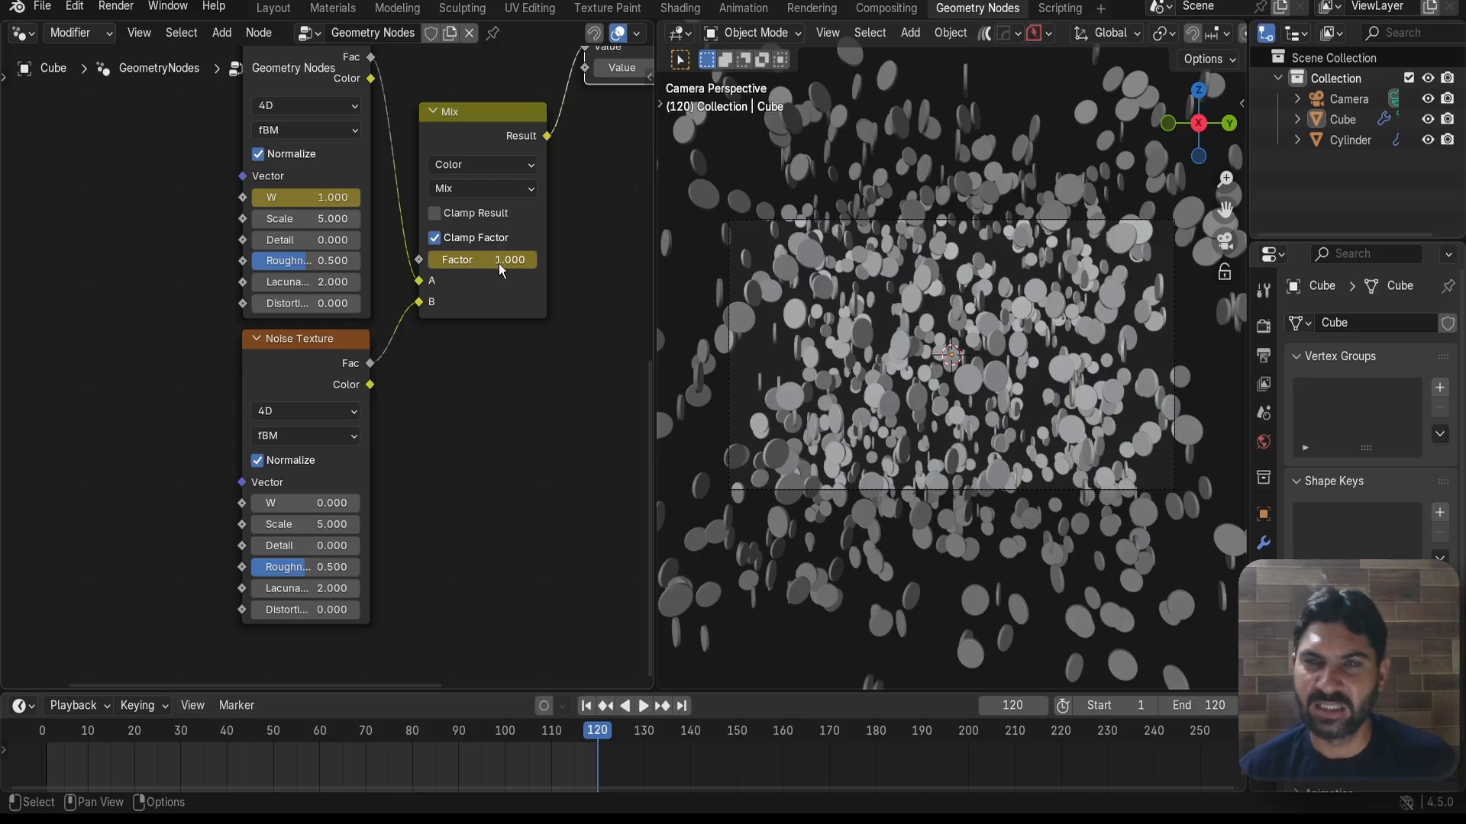
- Keyframe the lower Noise Texture's W at 0 on frame 120 and at -1 on frame 0
{"action": "left_click_drag", "start_coordinate": [304, 356], "coordinate": [297, 358]}
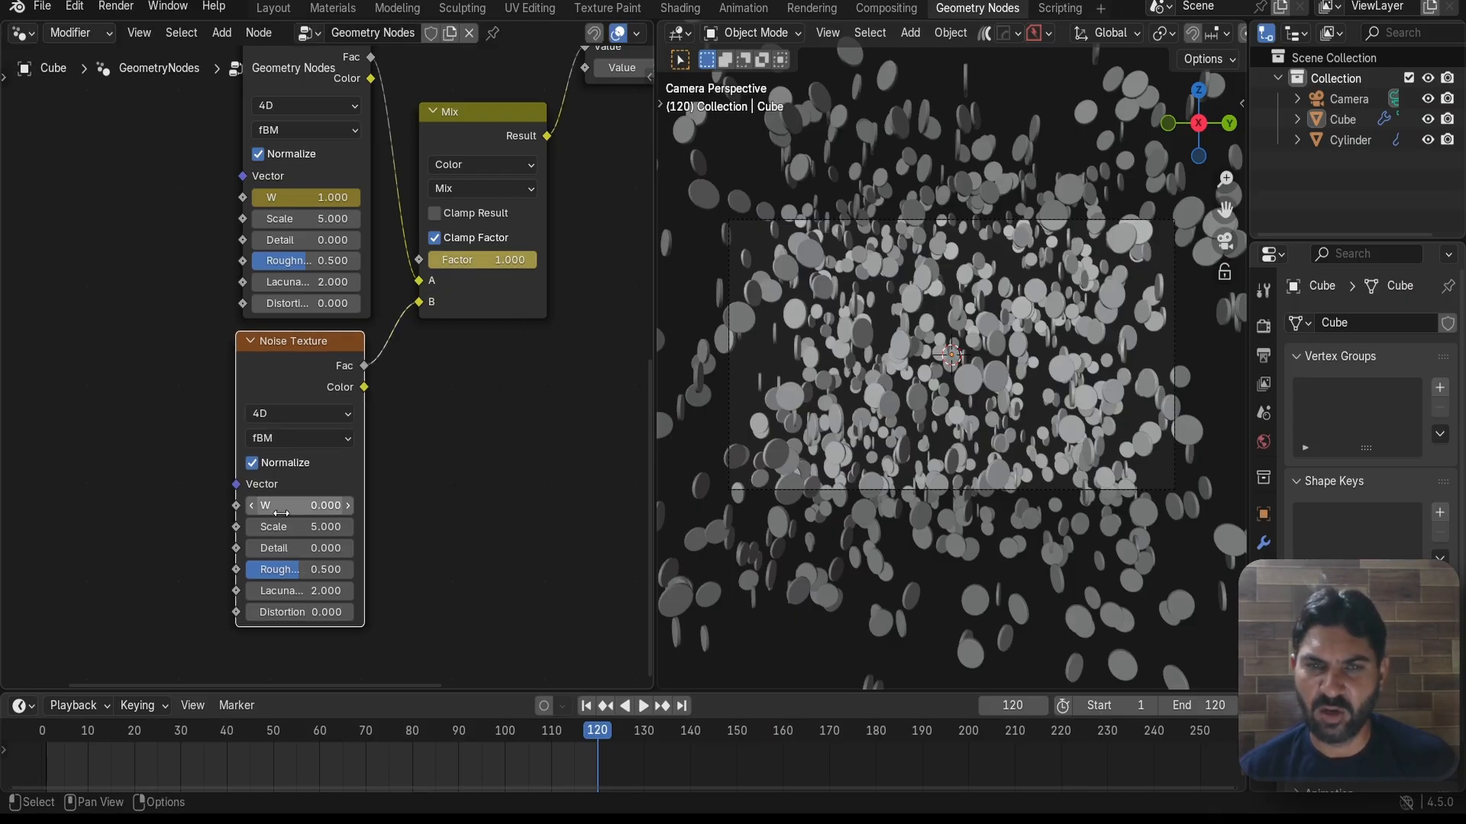
{"action": "key", "text": "i"}
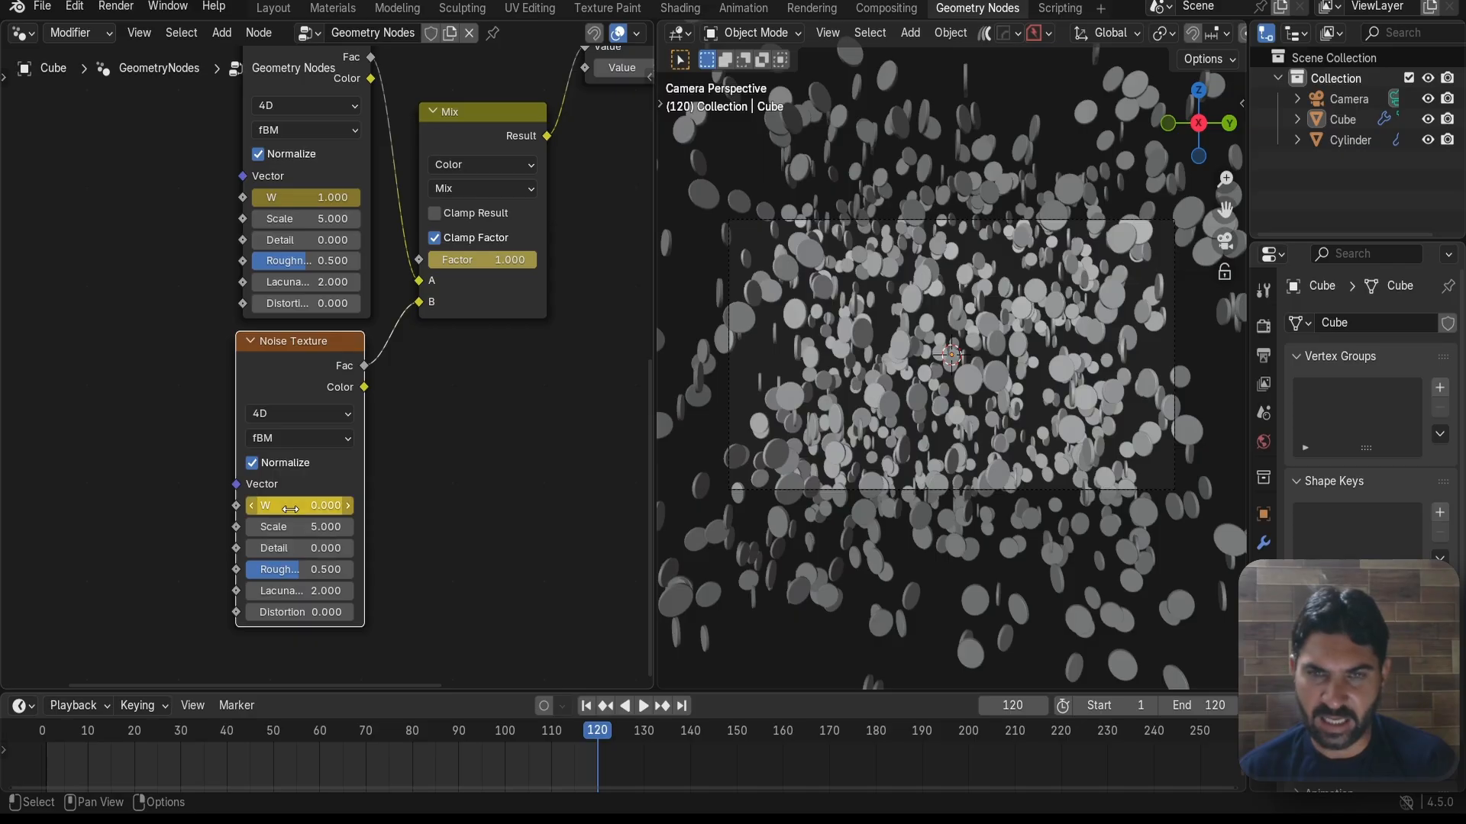
{"action": "left_click", "coordinate": [581, 706]}
{"action": "key", "text": "Left"}
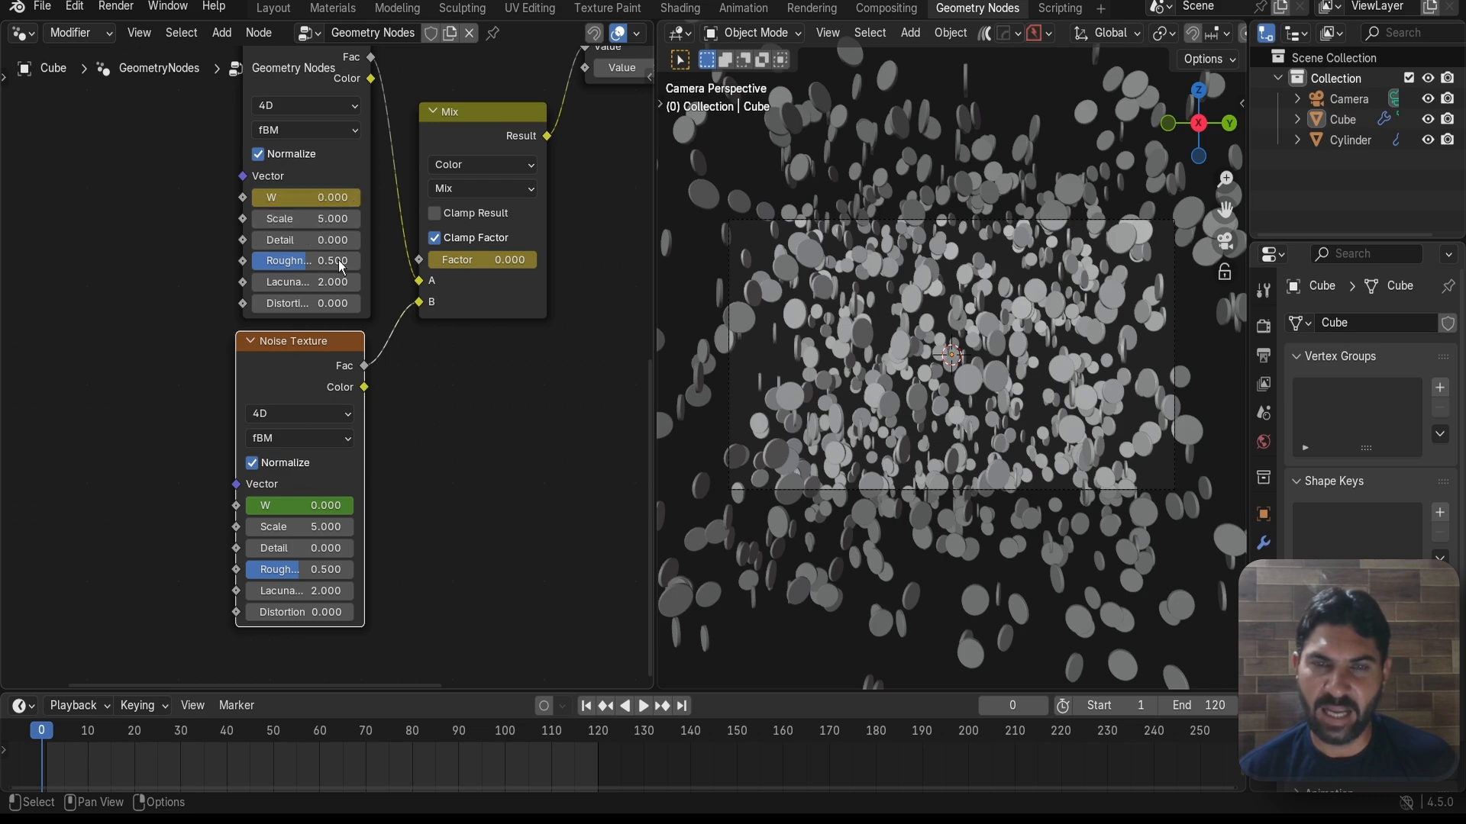
{"action": "middle_click_drag", "start_coordinate": [382, 495], "coordinate": [424, 413]}
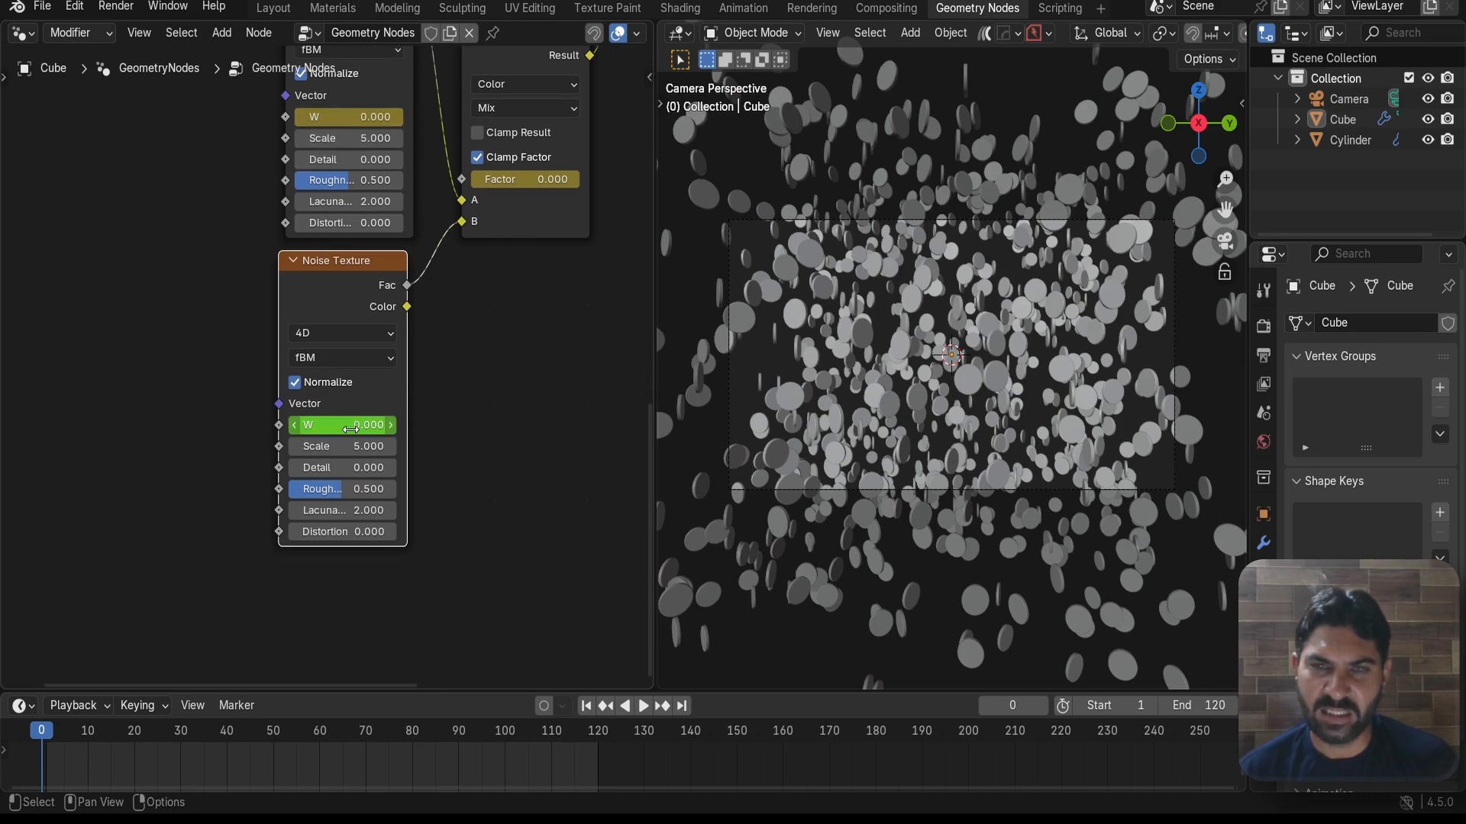
{"action": "left_click", "coordinate": [352, 429]}
{"action": "type", "text": "-1"}
{"action": "key", "text": "Return"}
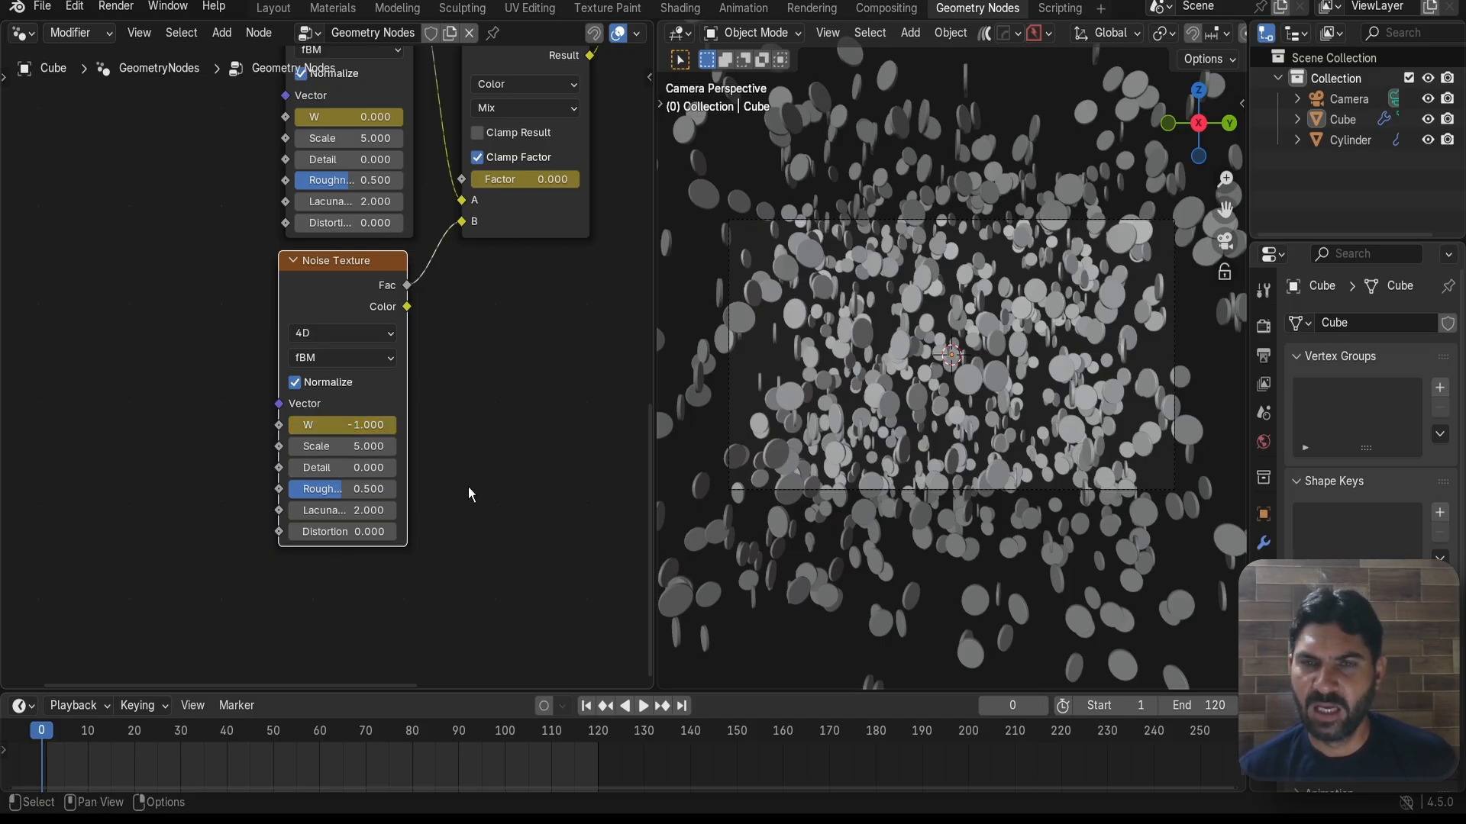
- Play the animation from frame 0 to check the rotation of the instances, and stop playback
{"action": "scroll", "coordinate": [469, 487], "scroll_direction": "down", "scroll_amount": 4}
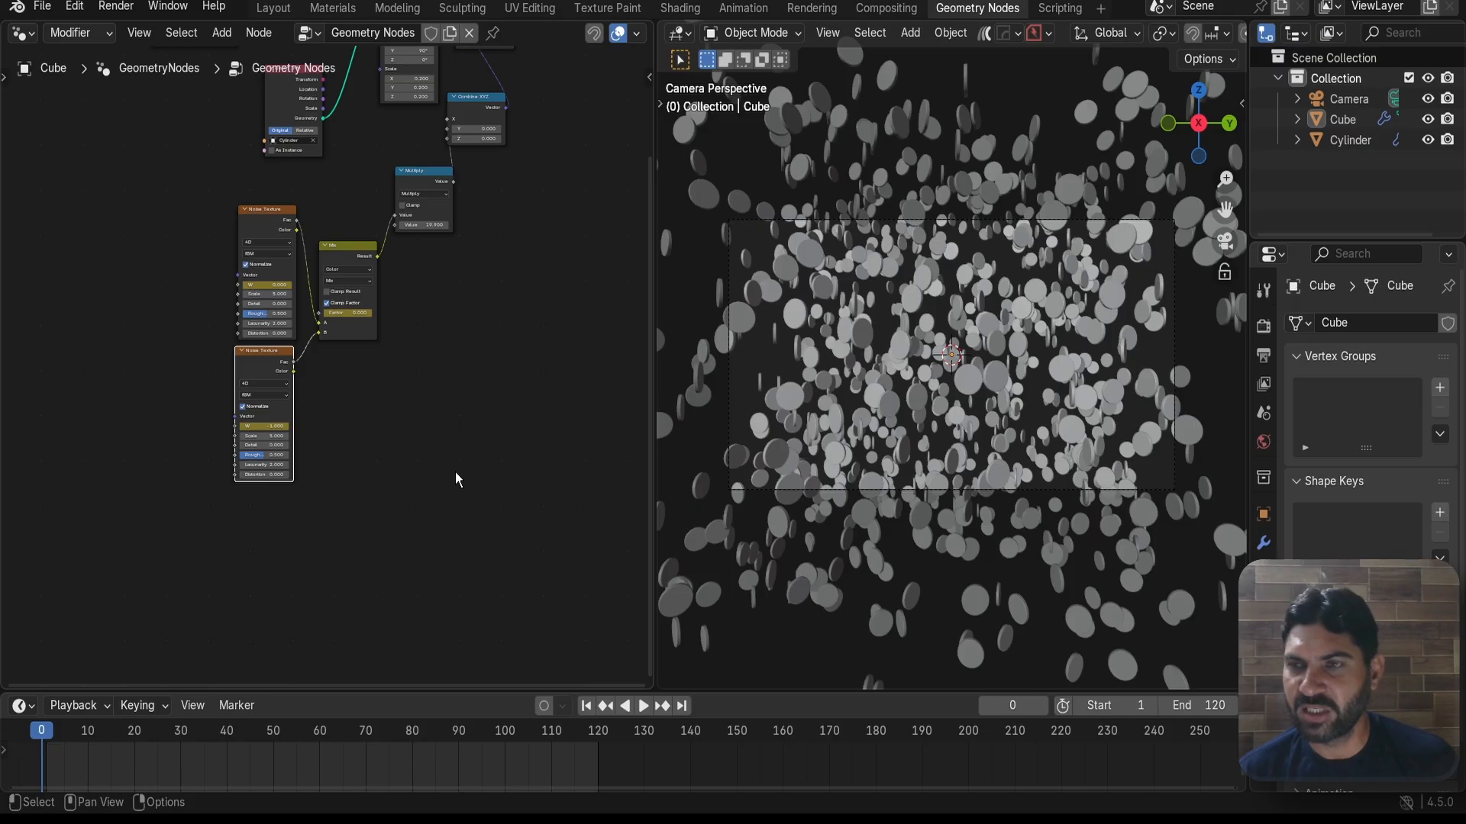
{"action": "key", "text": "space"}
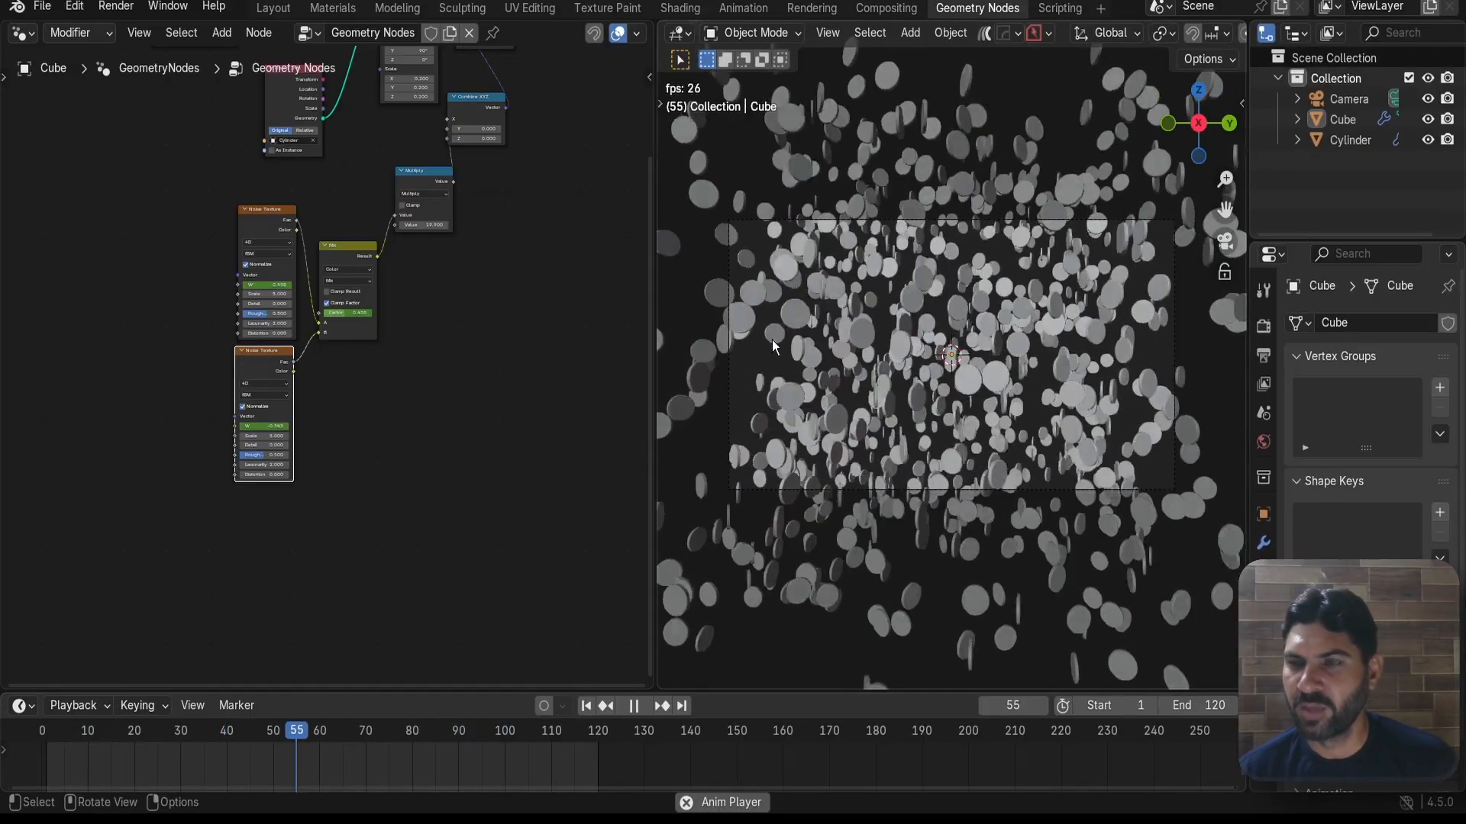
{"action": "key", "text": "space"}
- Move the Group Output farther from Rotate Instances and insert a Set Material node on the link between them
{"action": "key", "text": "Home"}
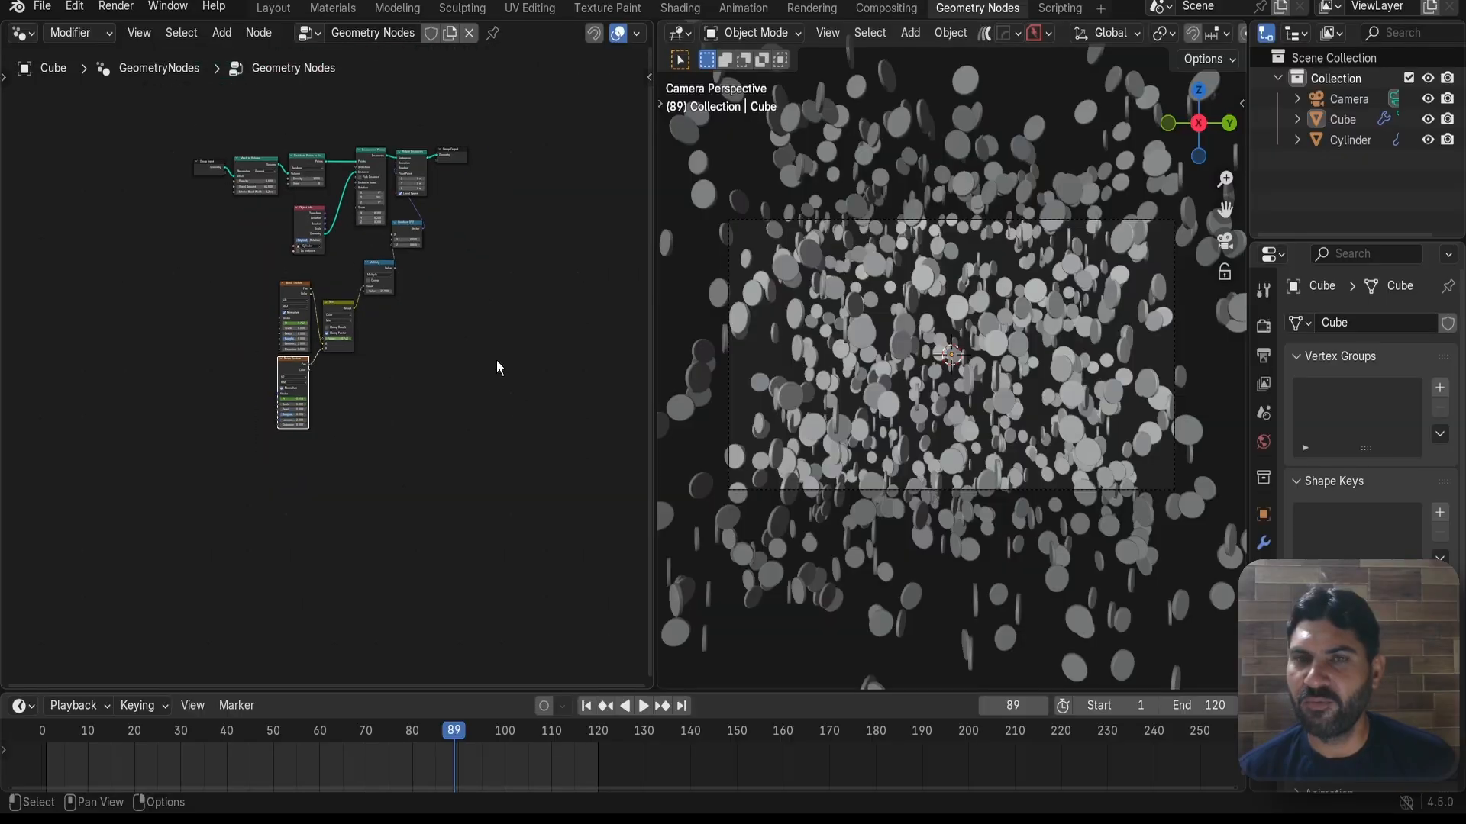
{"action": "scroll", "coordinate": [496, 368], "scroll_direction": "up", "scroll_amount": 4}
{"action": "middle_click_drag", "start_coordinate": [523, 334], "coordinate": [384, 485]}
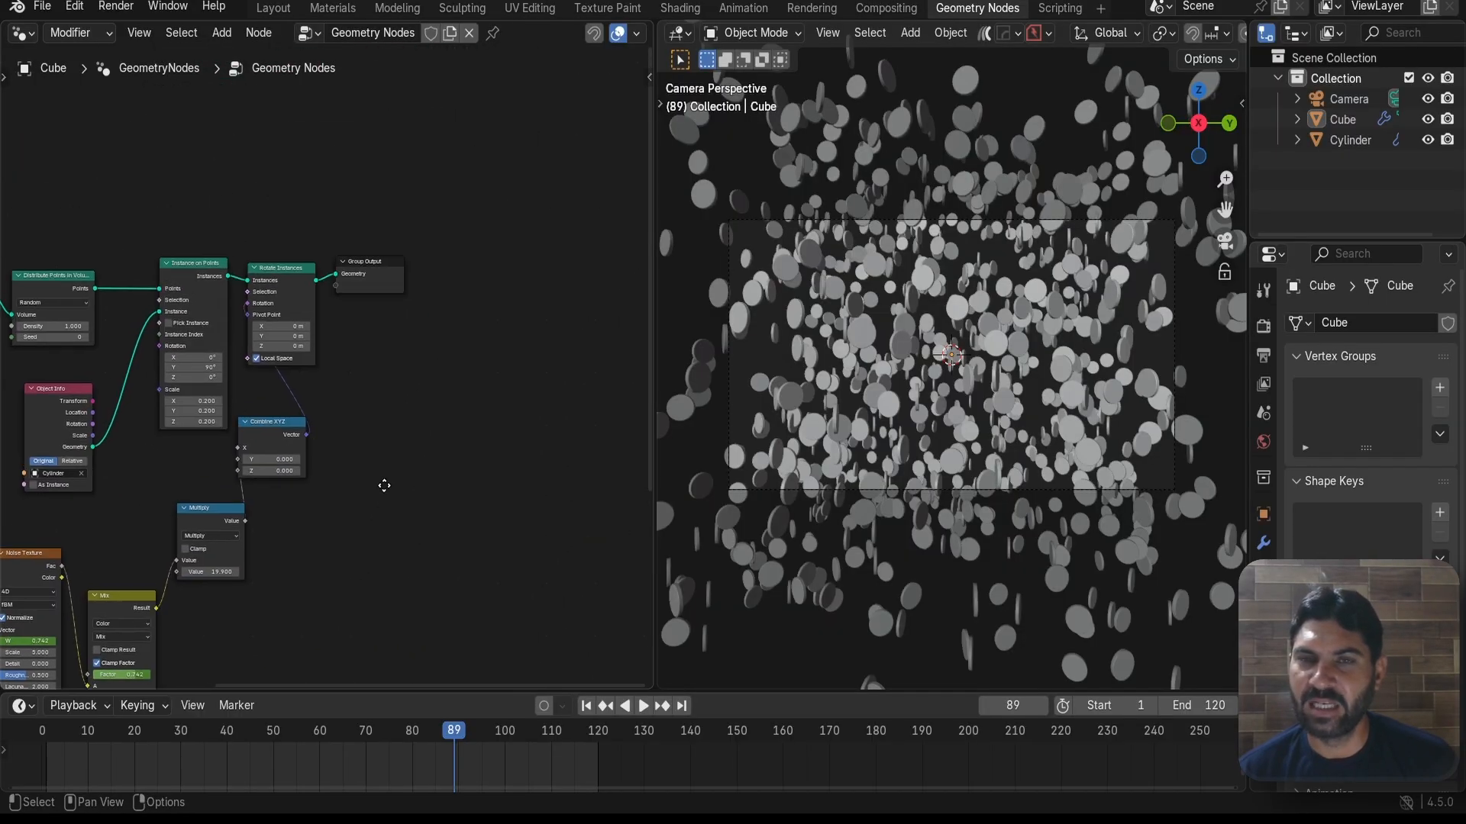
{"action": "scroll", "coordinate": [404, 284], "scroll_direction": "up", "scroll_amount": 2}
{"action": "left_click_drag", "start_coordinate": [405, 210], "coordinate": [556, 218]}
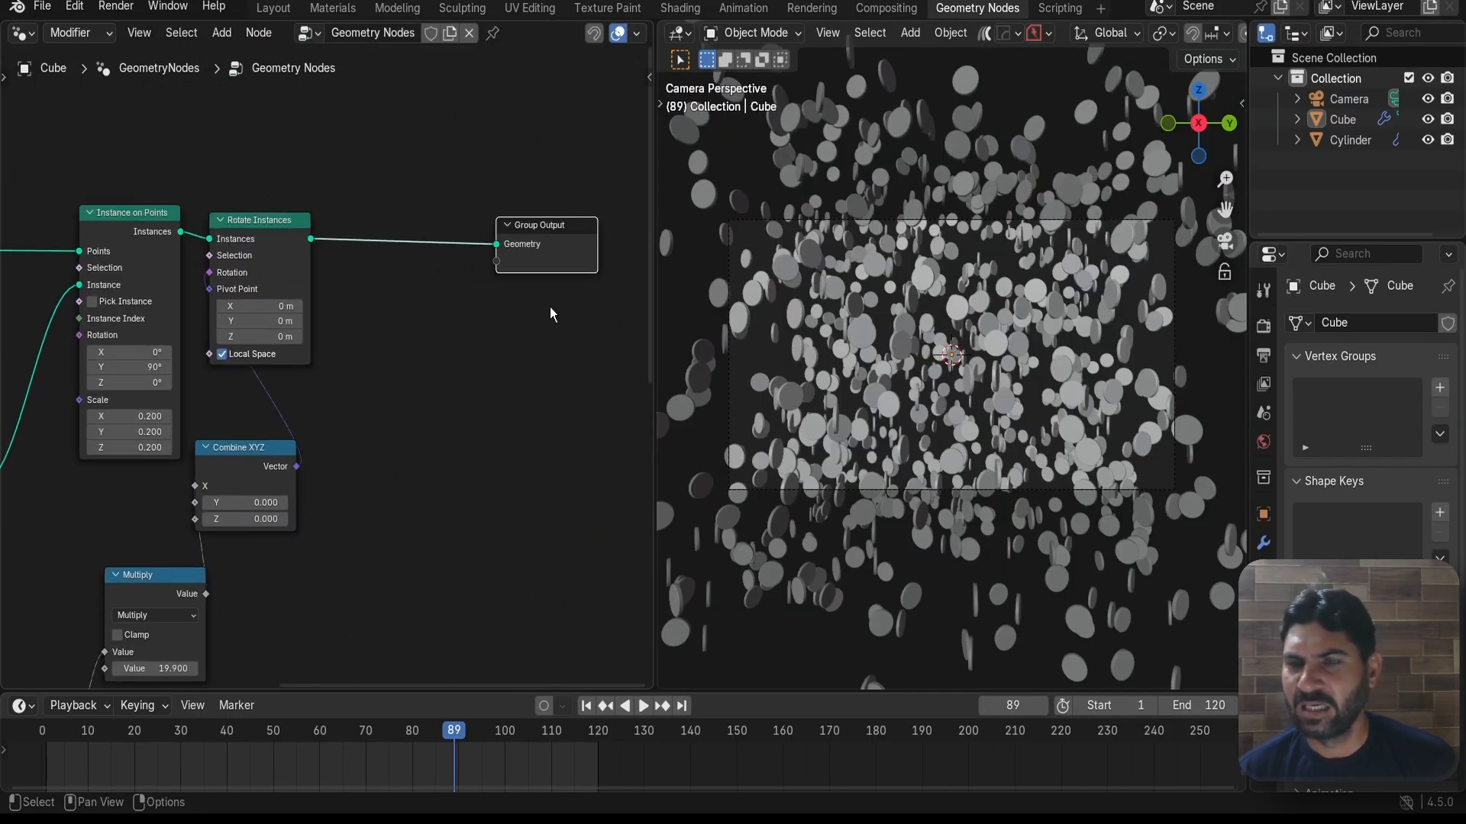
{"action": "scroll", "coordinate": [477, 313], "scroll_direction": "up", "scroll_amount": 2}
{"action": "key", "text": "shift+a"}
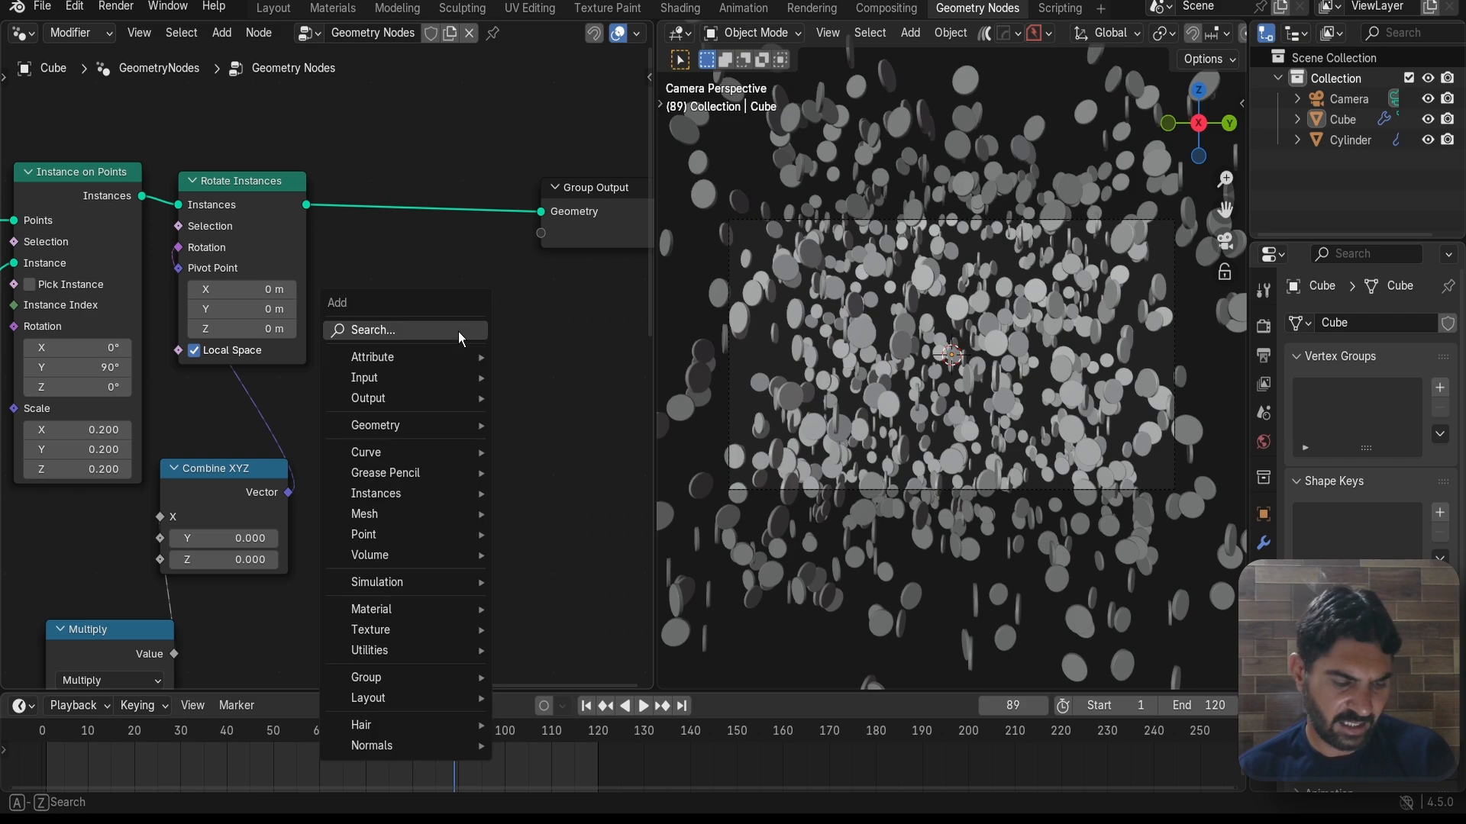
{"action": "type", "text": "set"}
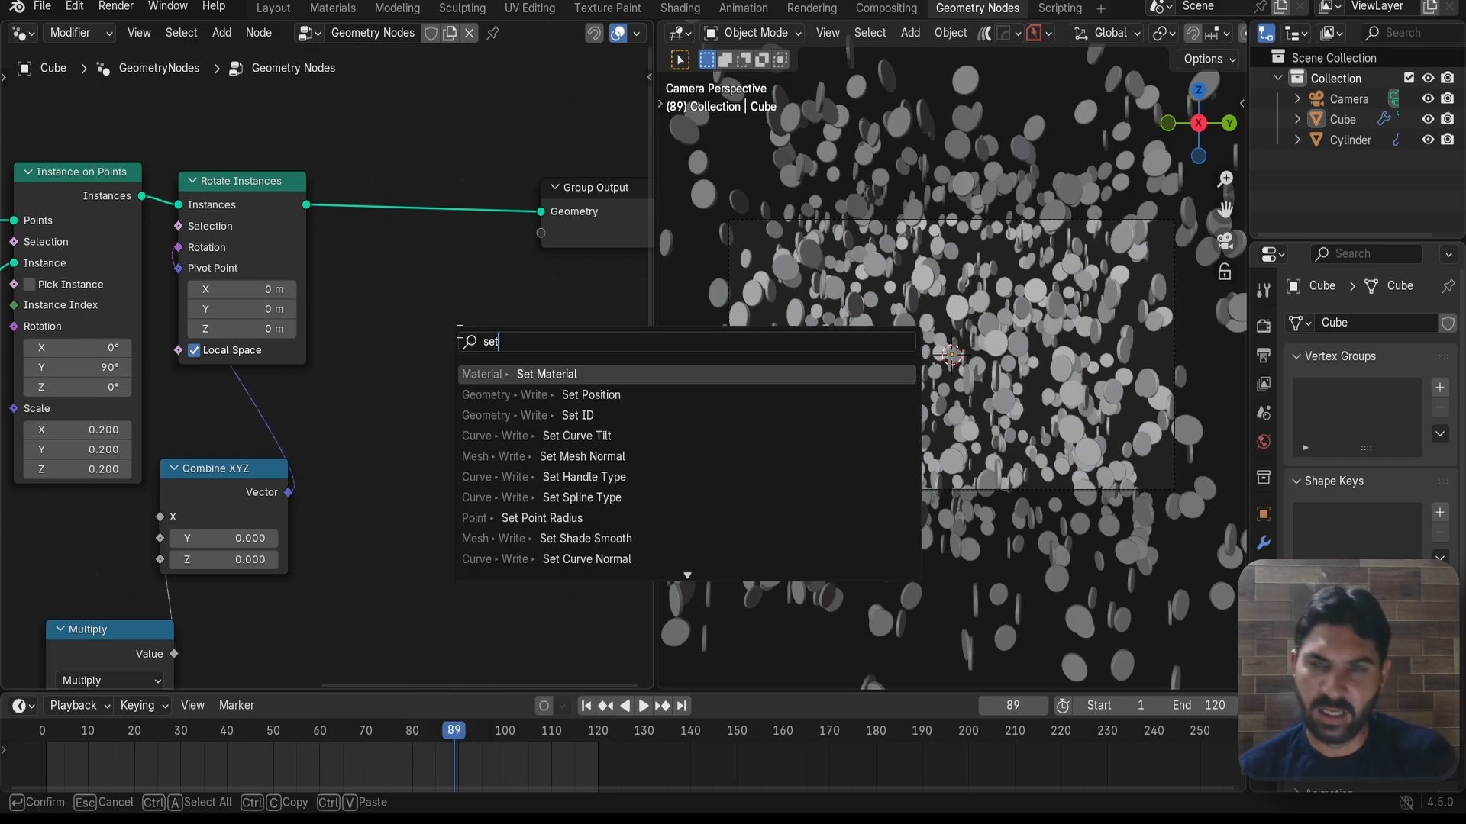
{"action": "left_click", "coordinate": [523, 375]}
{"action": "left_click", "coordinate": [458, 289]}
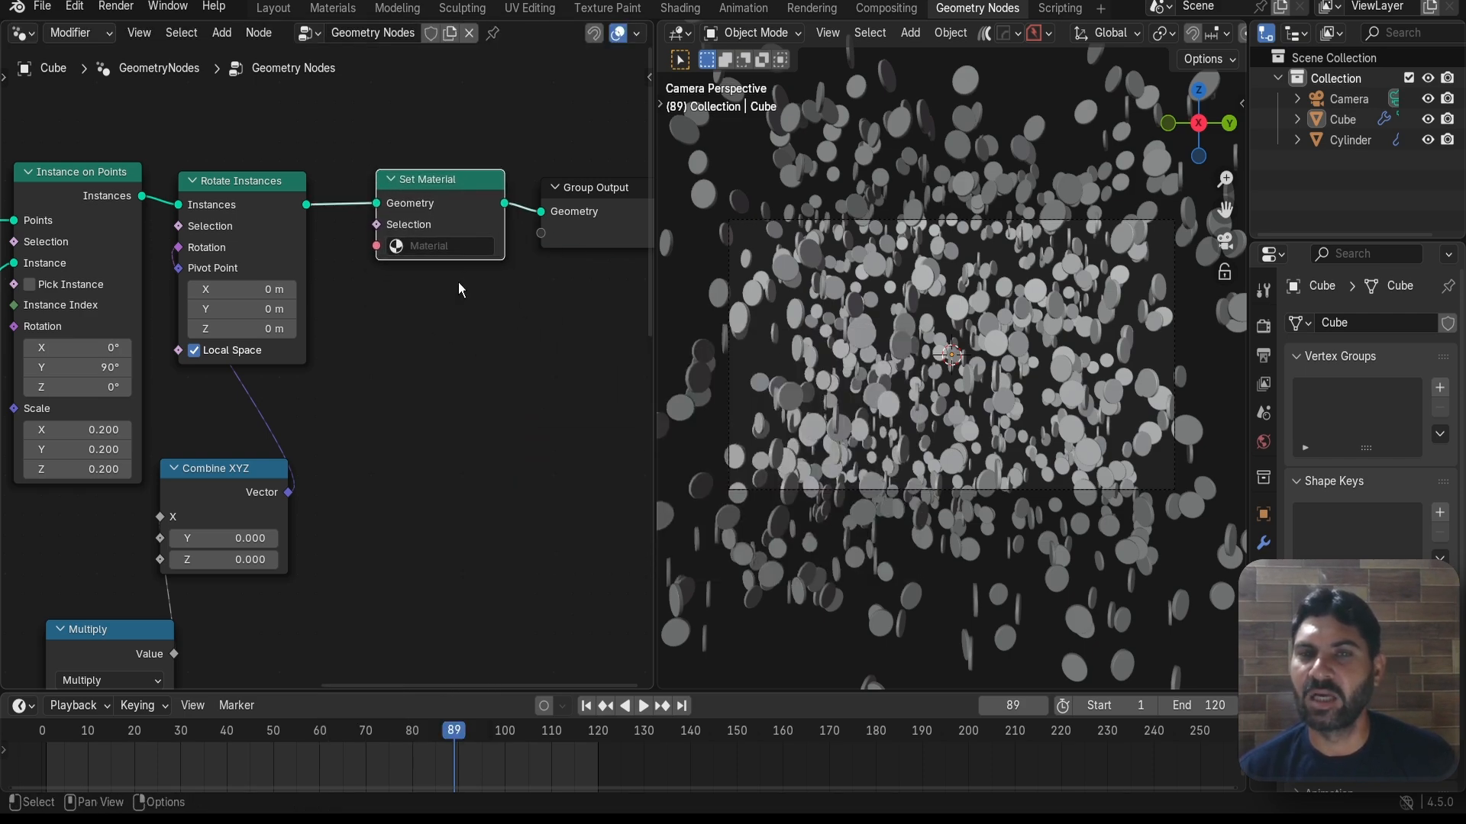
- Create a new material on the cube and assign it in the Set Material node
{"action": "scroll", "coordinate": [460, 287], "scroll_direction": "up", "scroll_amount": 4}
{"action": "scroll", "coordinate": [461, 292], "scroll_direction": "down", "scroll_amount": 4}
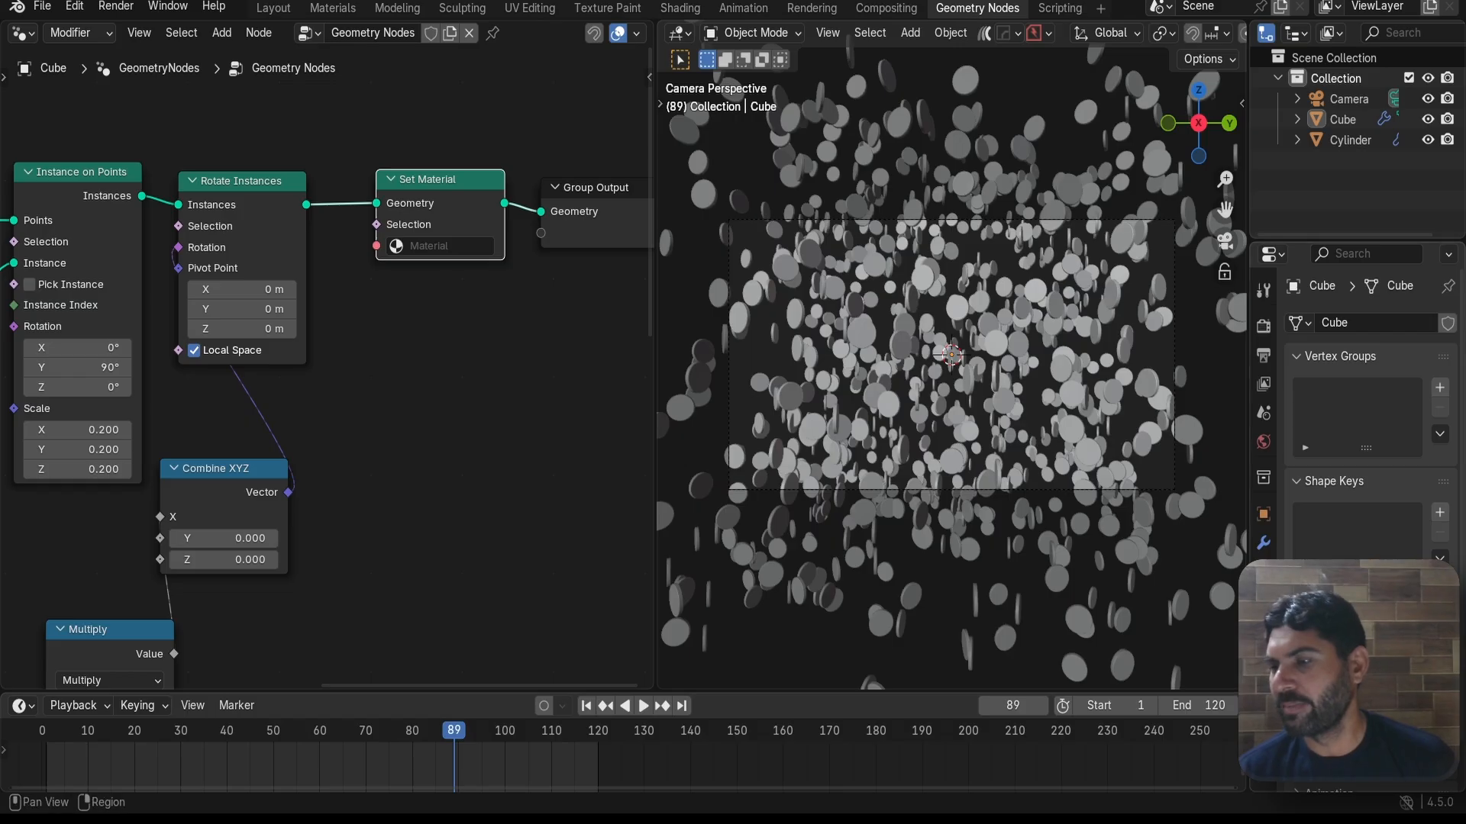
{"action": "left_click", "coordinate": [1263, 687]}
{"action": "left_click", "coordinate": [1374, 409]}
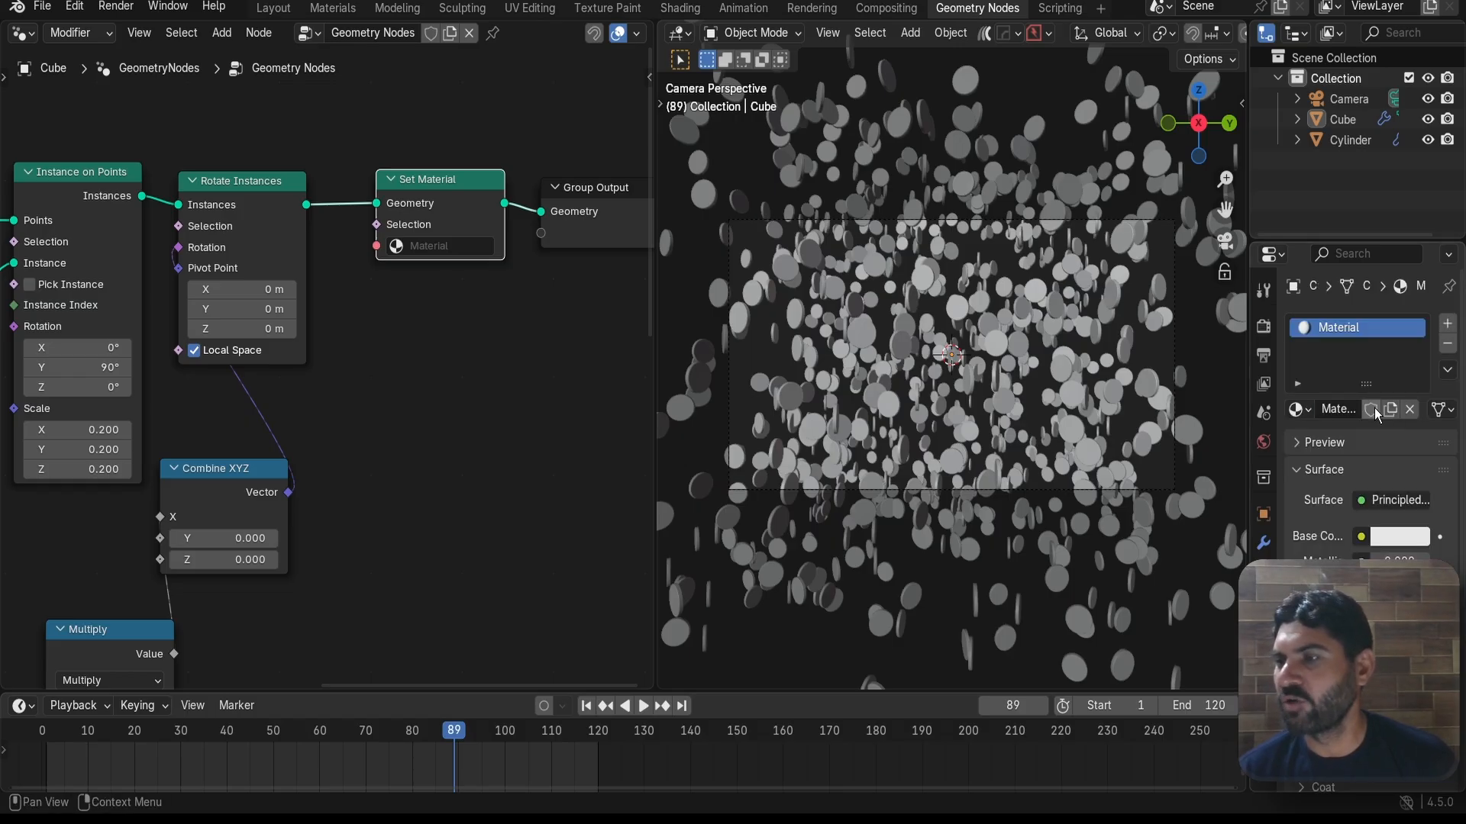
{"action": "scroll", "coordinate": [481, 260], "scroll_direction": "up", "scroll_amount": 2}
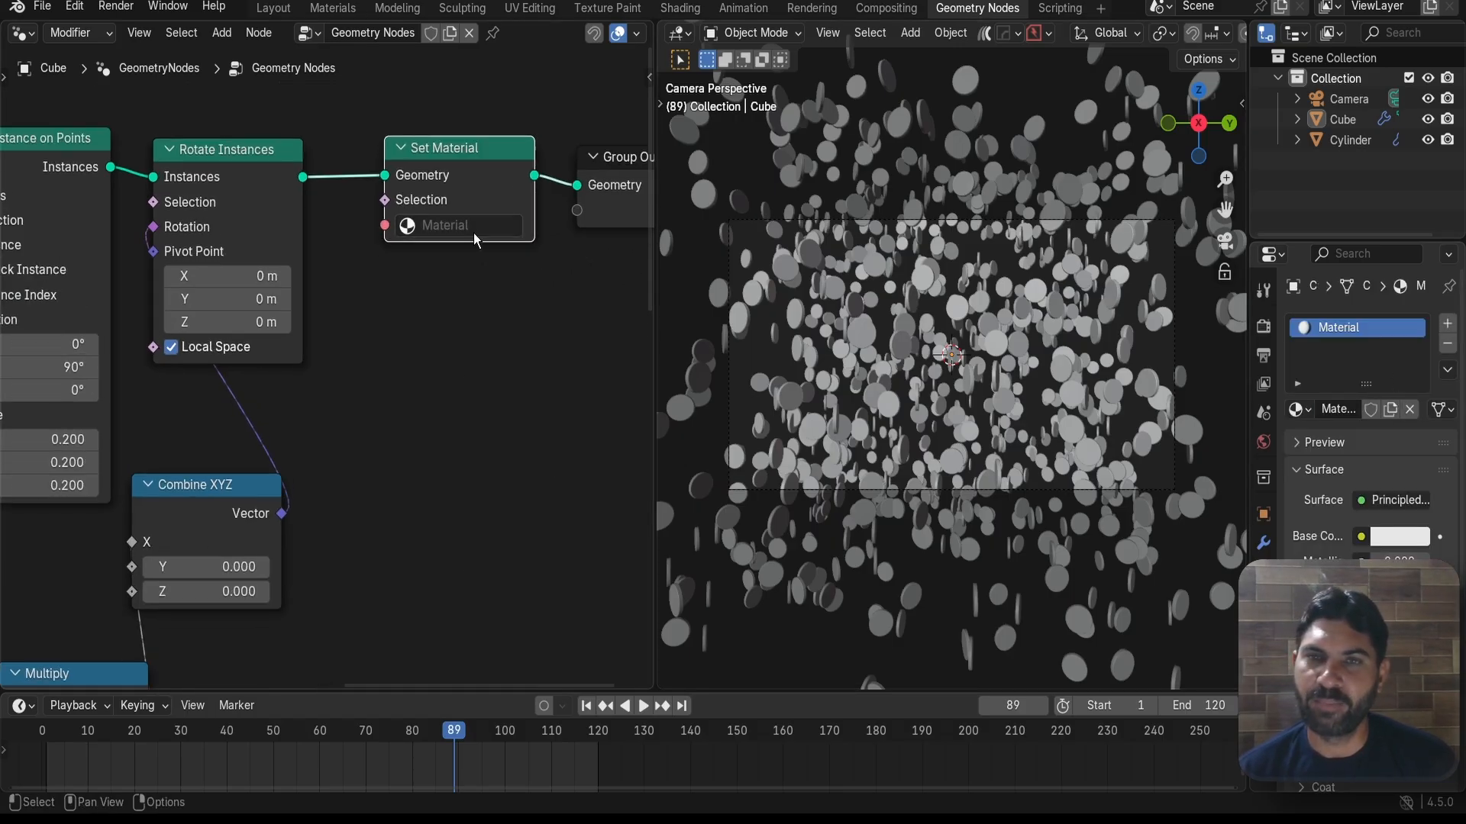
{"action": "left_click", "coordinate": [473, 229]}
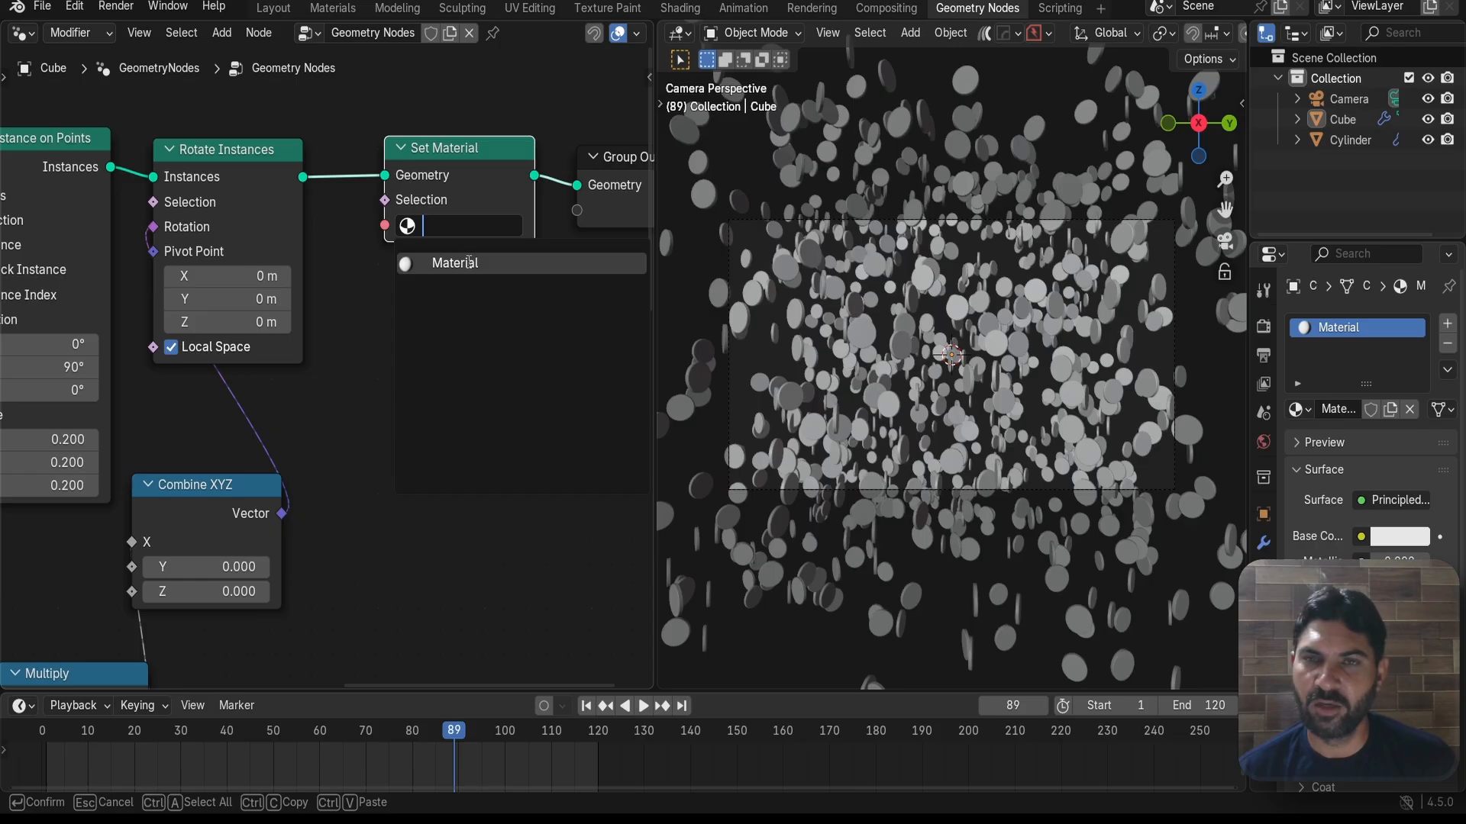
{"action": "left_click", "coordinate": [469, 263]}
{"action": "scroll", "coordinate": [441, 351], "scroll_direction": "down", "scroll_amount": 3}
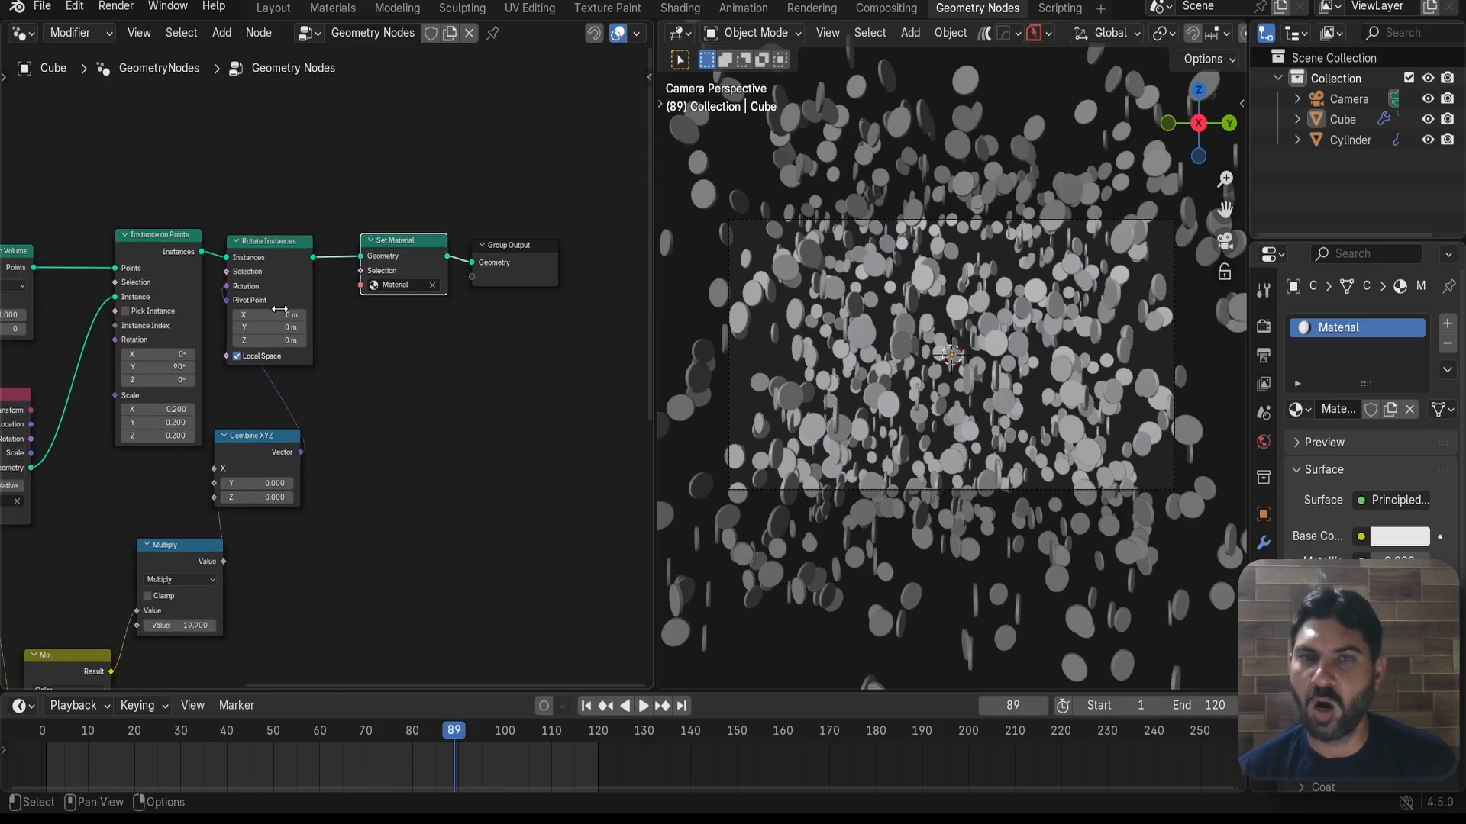
{"action": "scroll", "coordinate": [439, 363], "scroll_direction": "up", "scroll_amount": 1}
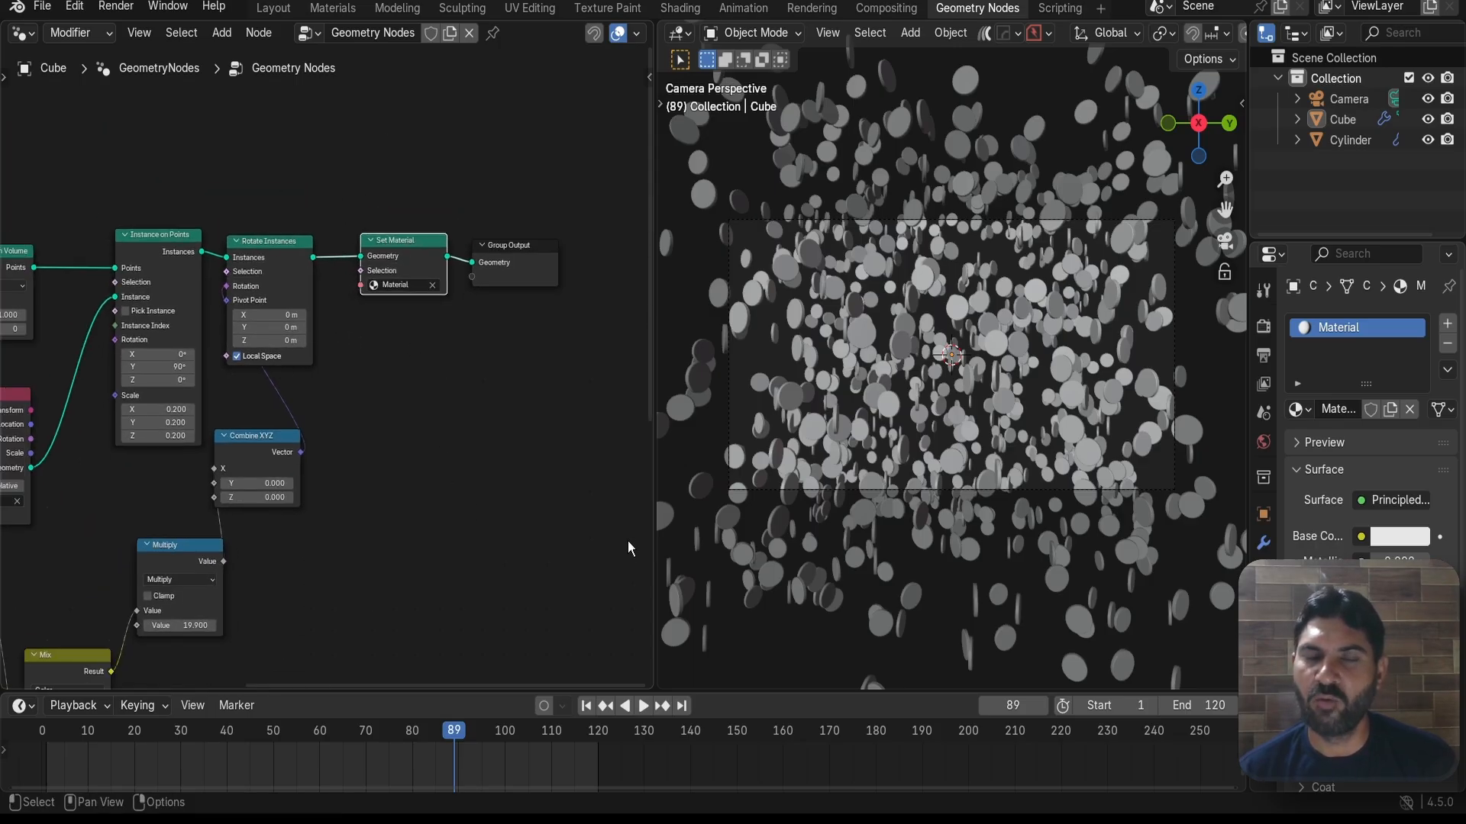
- Switch to the Materials workspace, tidy the shader nodes, and show the scene through the camera in Material Preview shading
{"action": "left_click", "coordinate": [332, 8]}
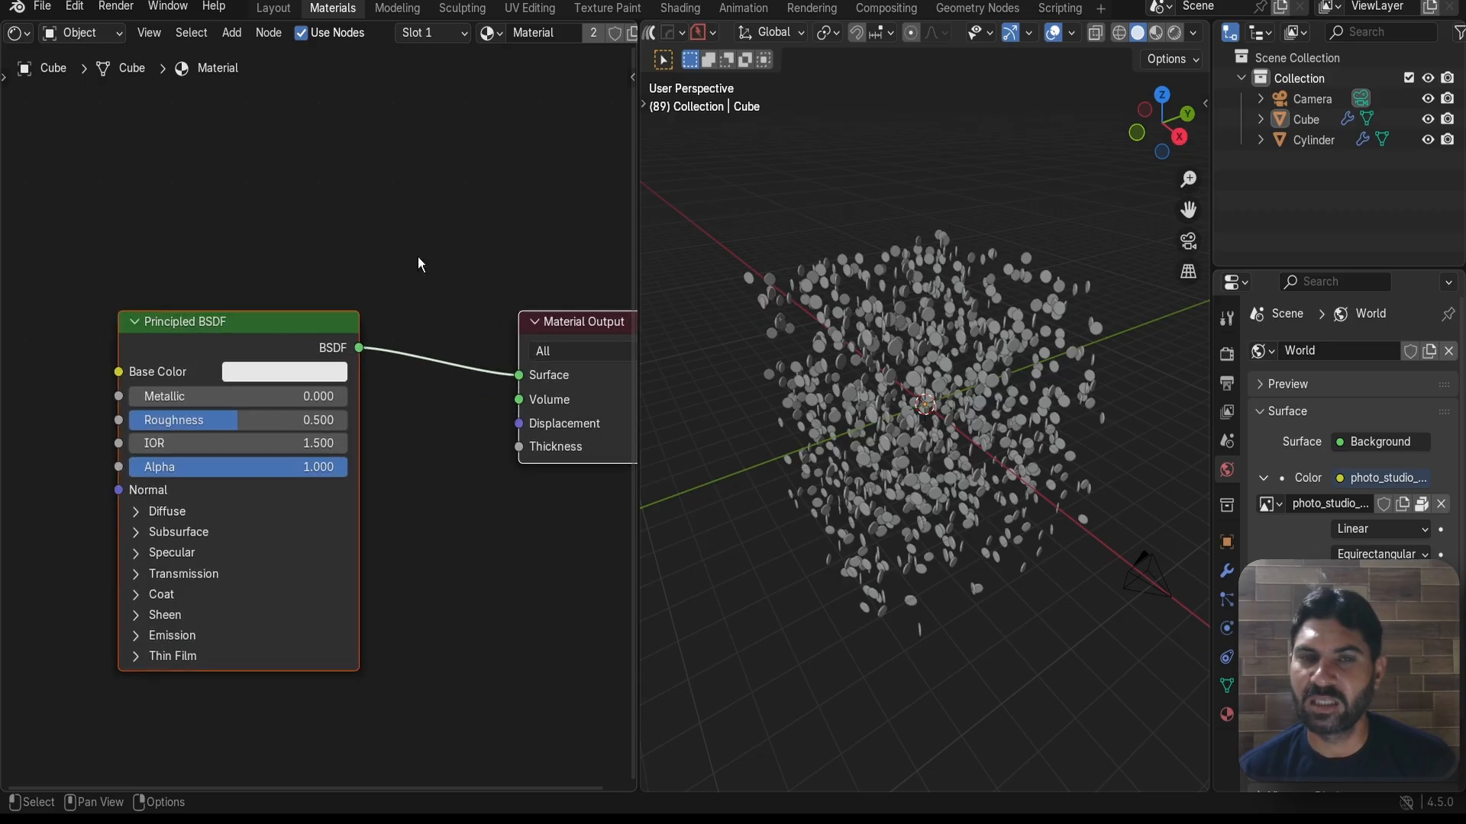
{"action": "scroll", "coordinate": [416, 261], "scroll_direction": "down", "scroll_amount": 2}
{"action": "scroll", "coordinate": [285, 255], "scroll_direction": "down", "scroll_amount": 2, "text": "shift"}
{"action": "left_click_drag", "start_coordinate": [278, 275], "coordinate": [281, 227]}
{"action": "left_click", "coordinate": [393, 175]}
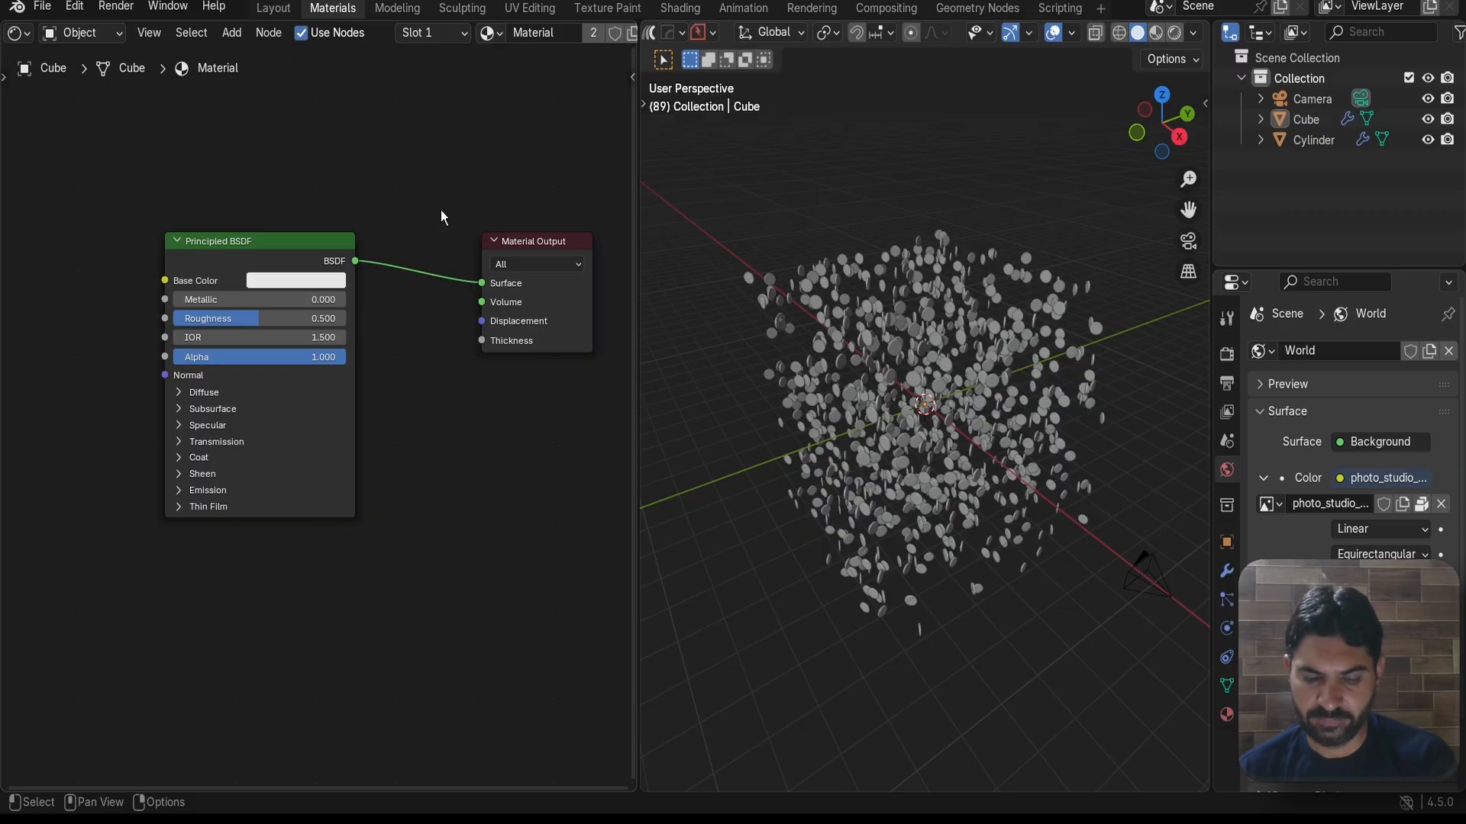
{"action": "scroll", "coordinate": [900, 359], "scroll_direction": "up", "scroll_amount": 5}
{"action": "scroll", "coordinate": [905, 359], "scroll_direction": "down", "scroll_amount": 4}
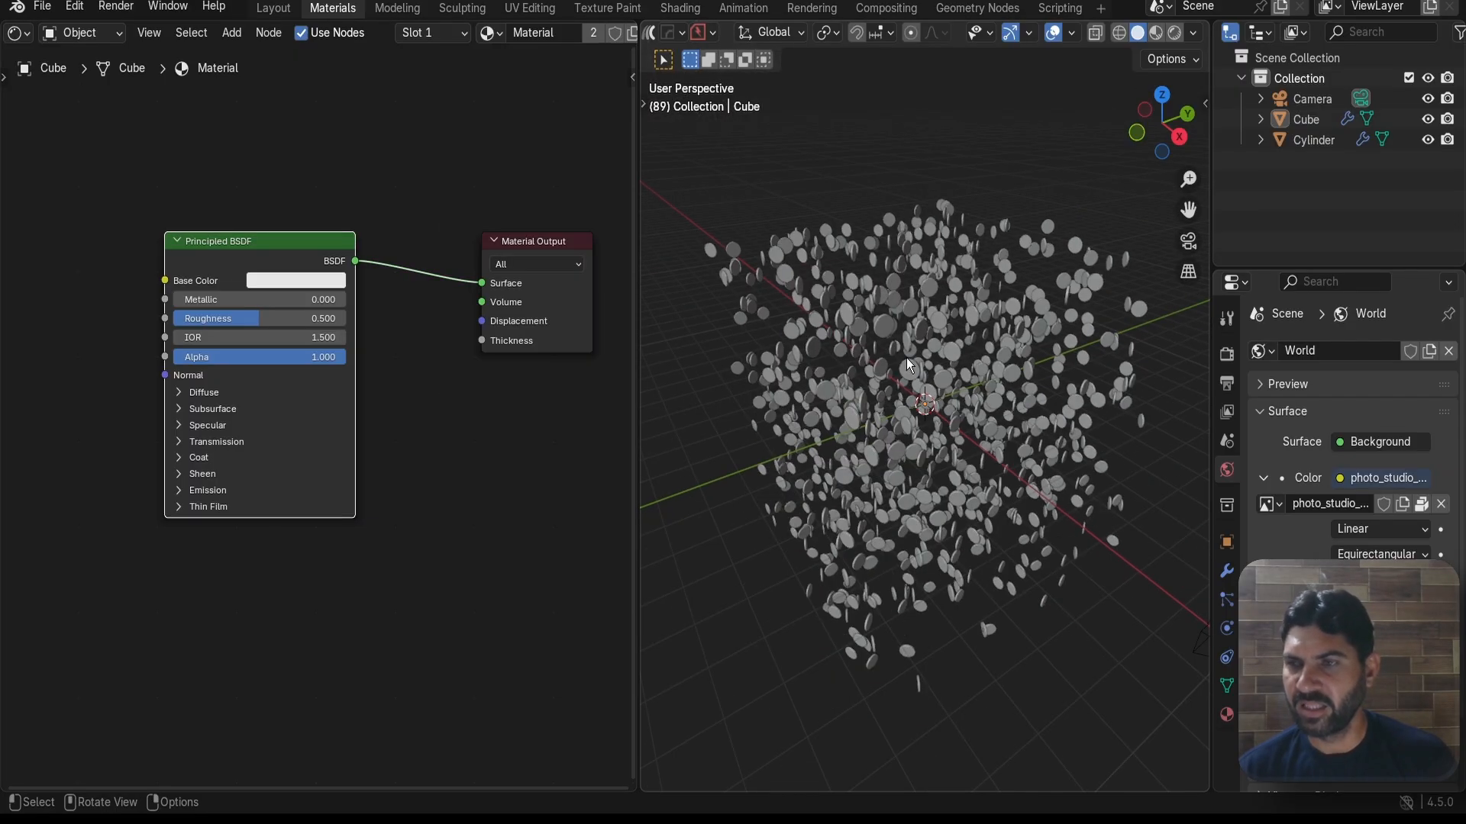
{"action": "scroll", "coordinate": [905, 359], "scroll_direction": "up", "scroll_amount": 2}
{"action": "key", "text": "KP_0"}
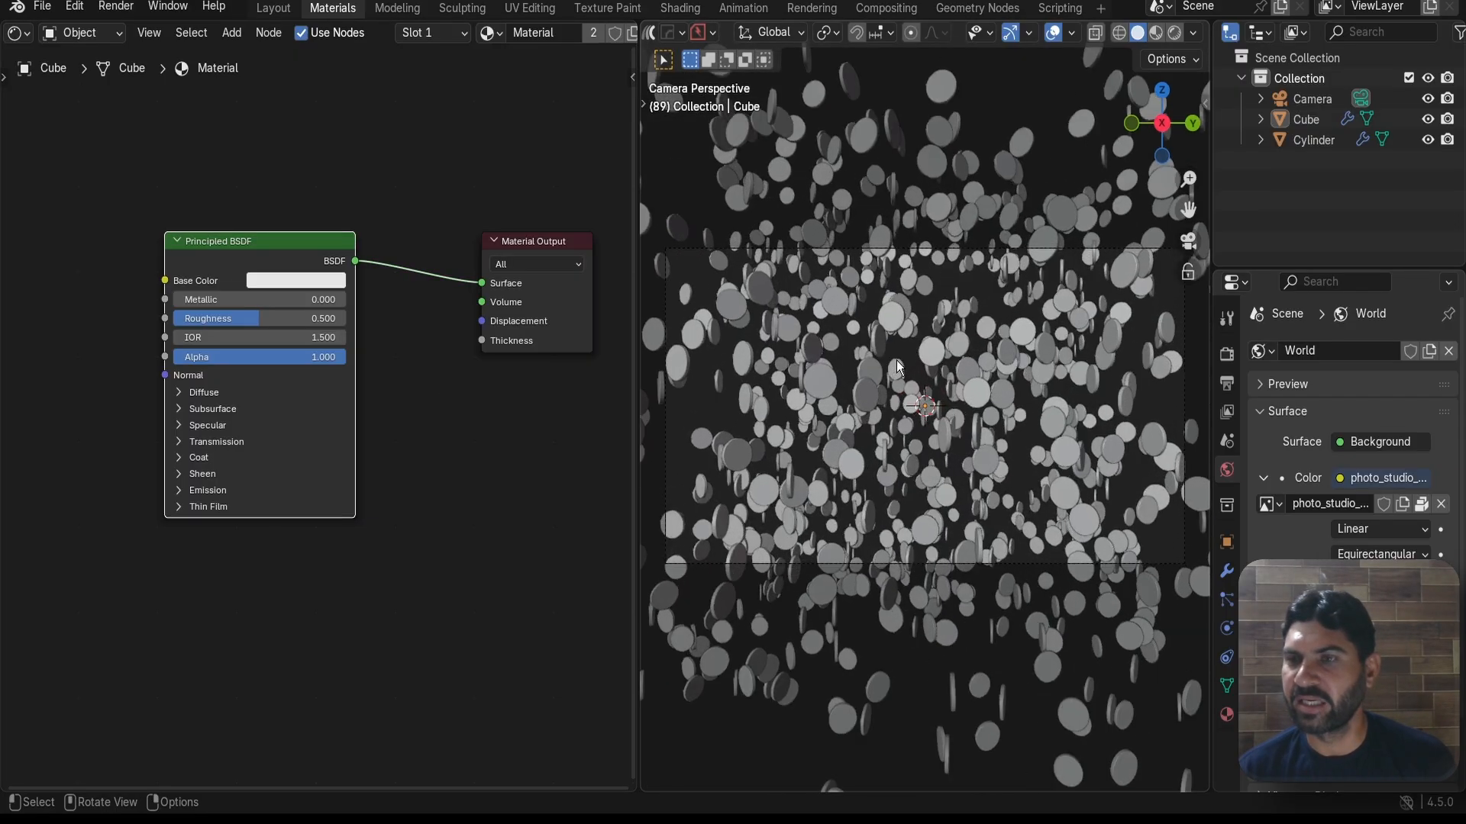
{"action": "left_click", "coordinate": [1157, 33]}
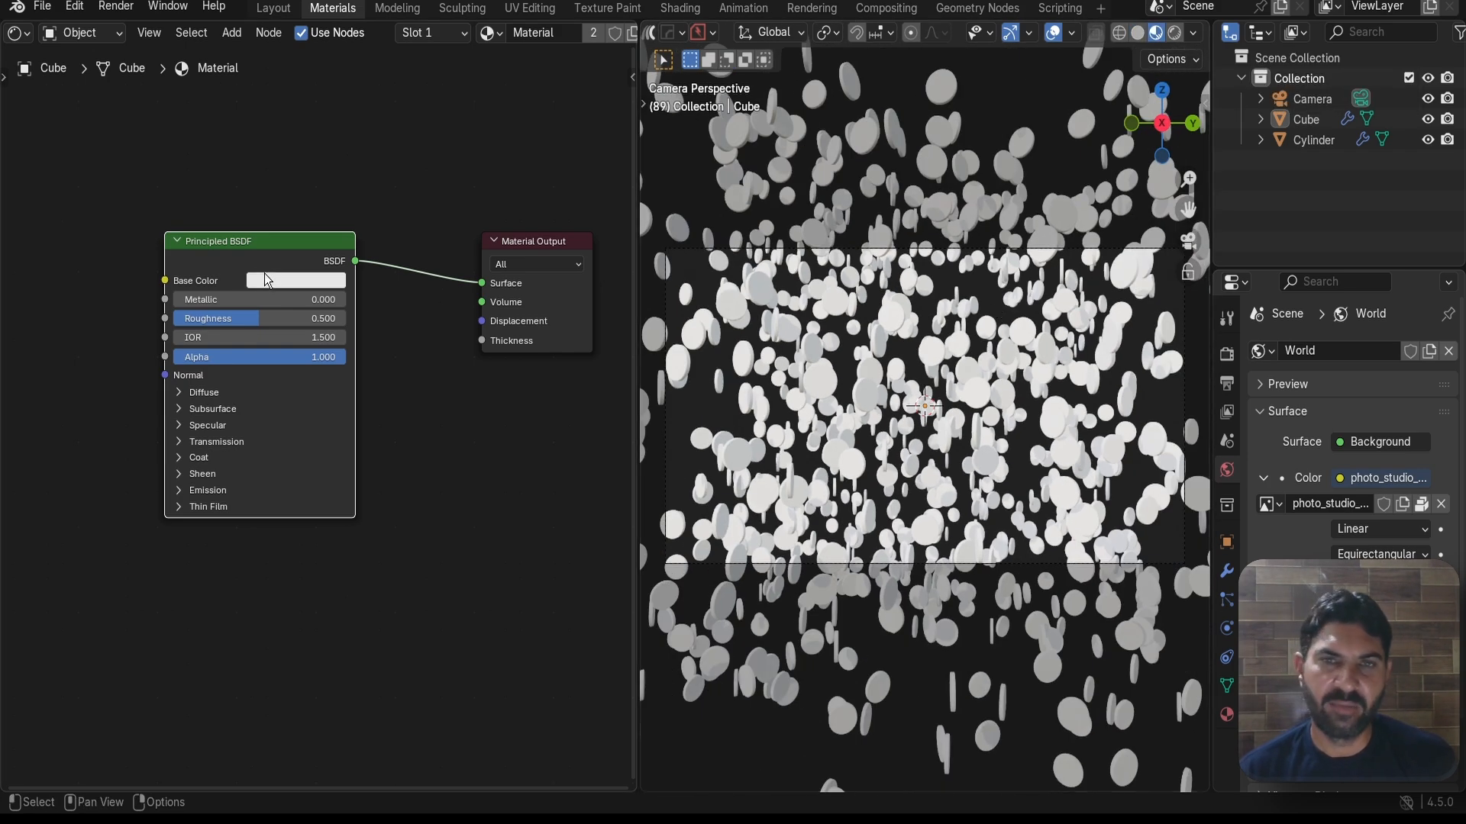
- Give the Principled BSDF a light purple base color (#9979E7FF), Metallic 1.000 and Roughness 0.2
{"action": "left_click", "coordinate": [266, 276]}
{"action": "left_click_drag", "start_coordinate": [316, 354], "coordinate": [346, 356]}
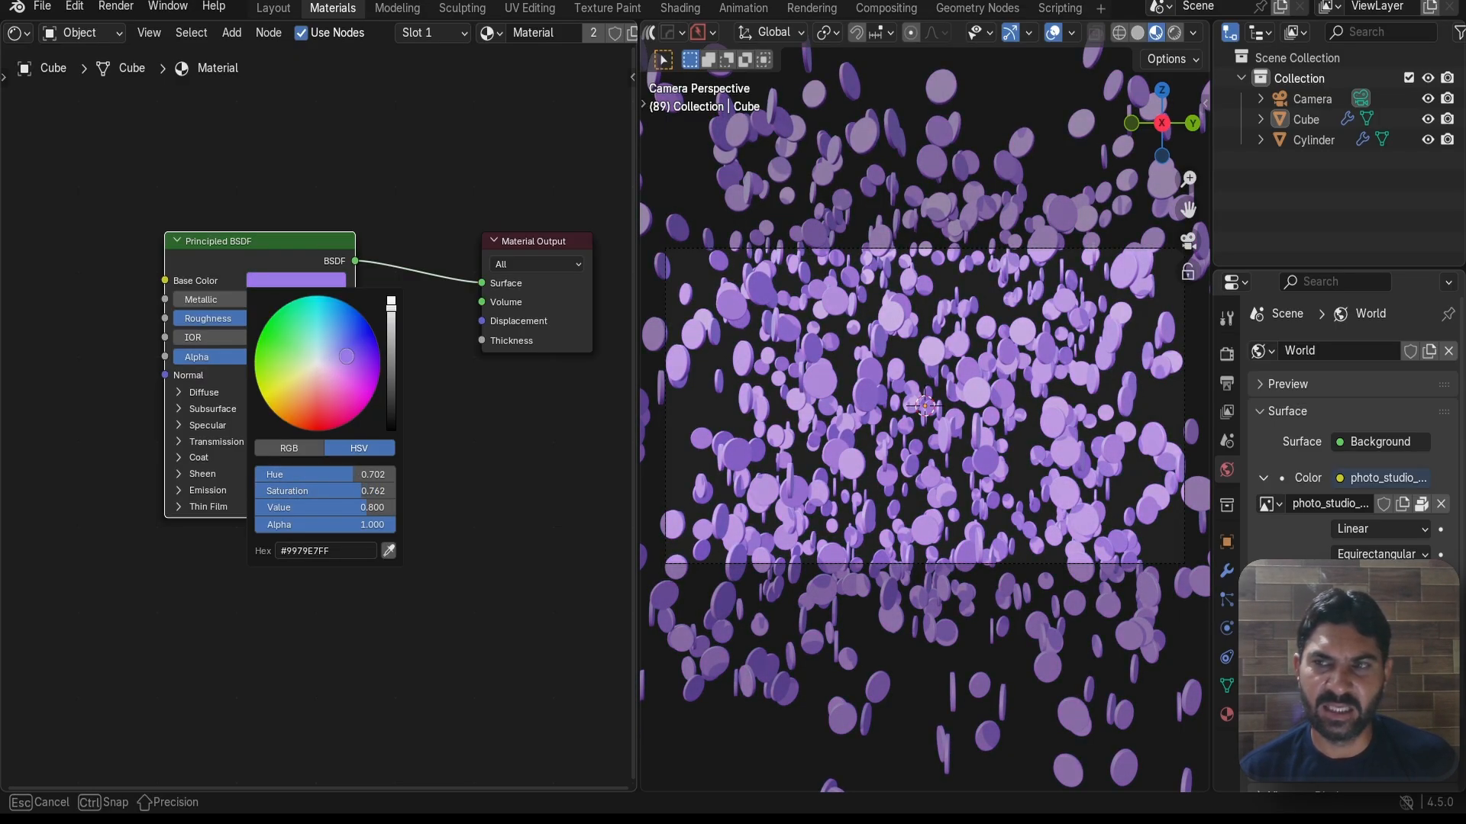
{"action": "left_click_drag", "start_coordinate": [188, 299], "coordinate": [407, 278]}
{"action": "mouse_move", "coordinate": [229, 319]}
{"action": "left_mouse_down"}
{"action": "mouse_move", "coordinate": [244, 319]}
{"action": "mouse_move", "coordinate": [209, 325]}
{"action": "left_mouse_up"}
{"action": "left_click", "coordinate": [210, 319]}
{"action": "key", "text": "BackSpace"}
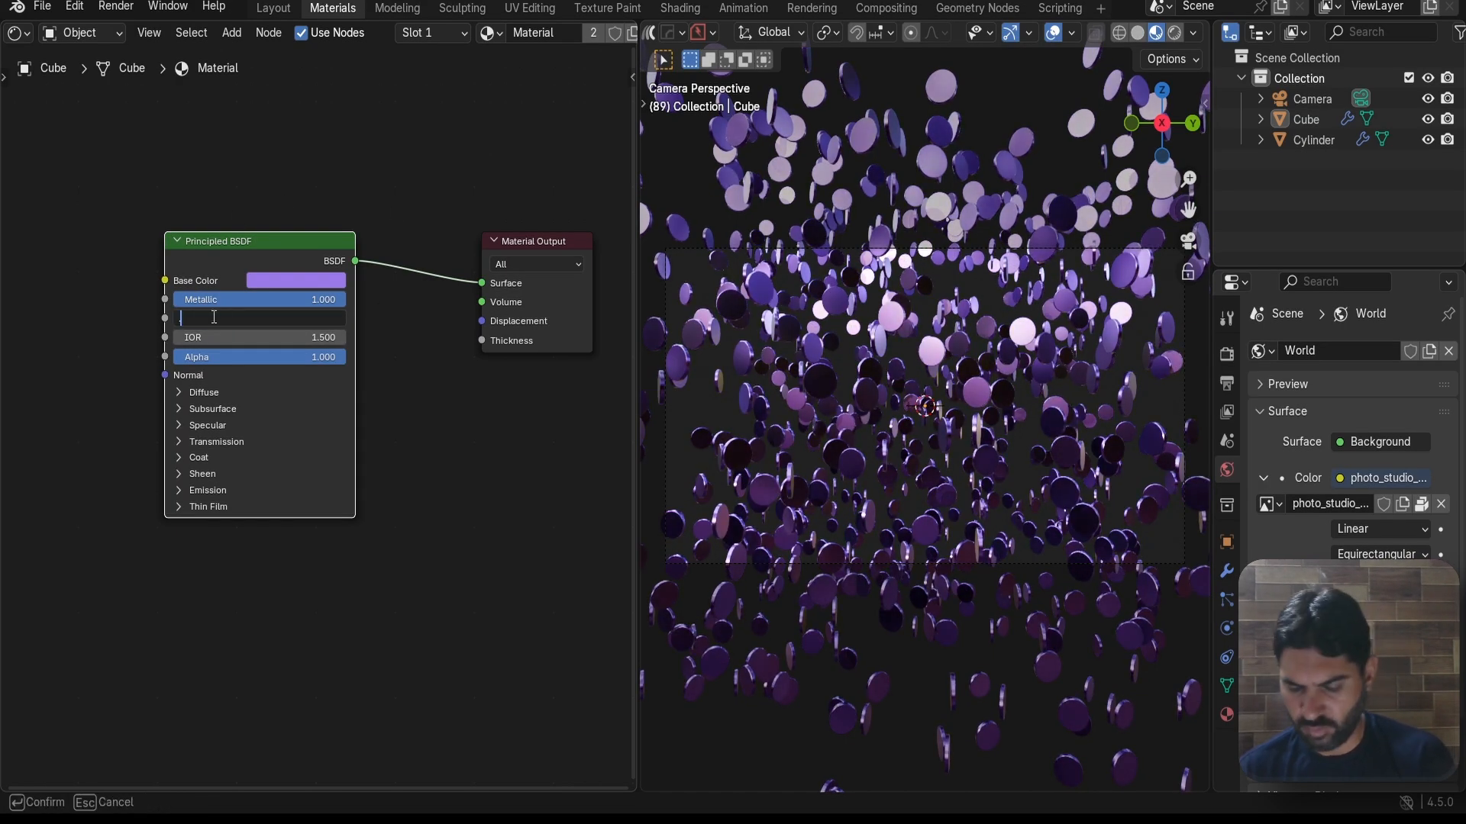
{"action": "type", "text": ".2"}
{"action": "key", "text": "Return"}
- Set the Principled BSDF's Subsurface Weight to 1.000 and move the node closer to the Material Output
{"action": "scroll", "coordinate": [410, 387], "scroll_direction": "up", "scroll_amount": 3}
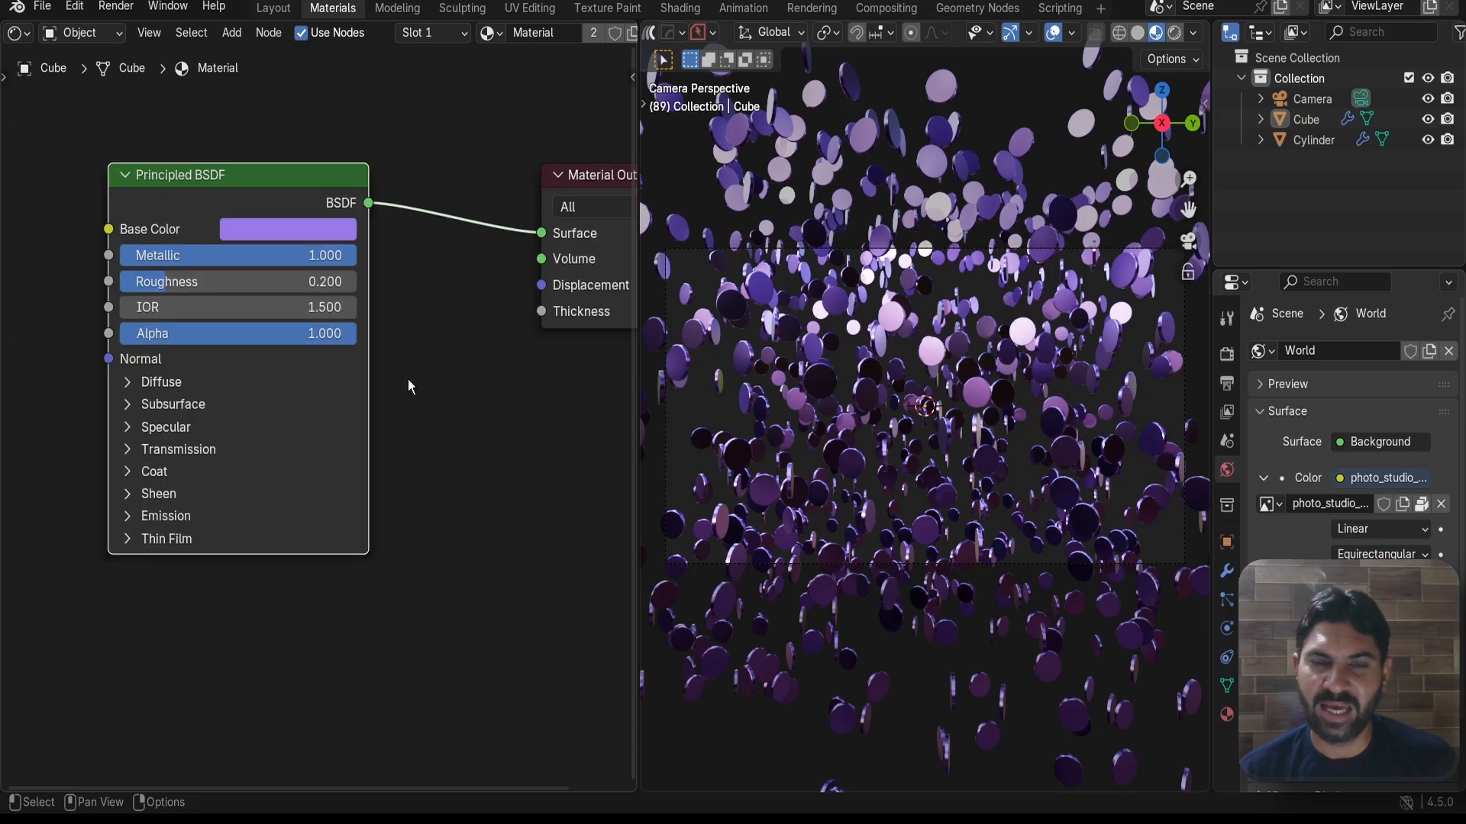
{"action": "left_click", "coordinate": [132, 415]}
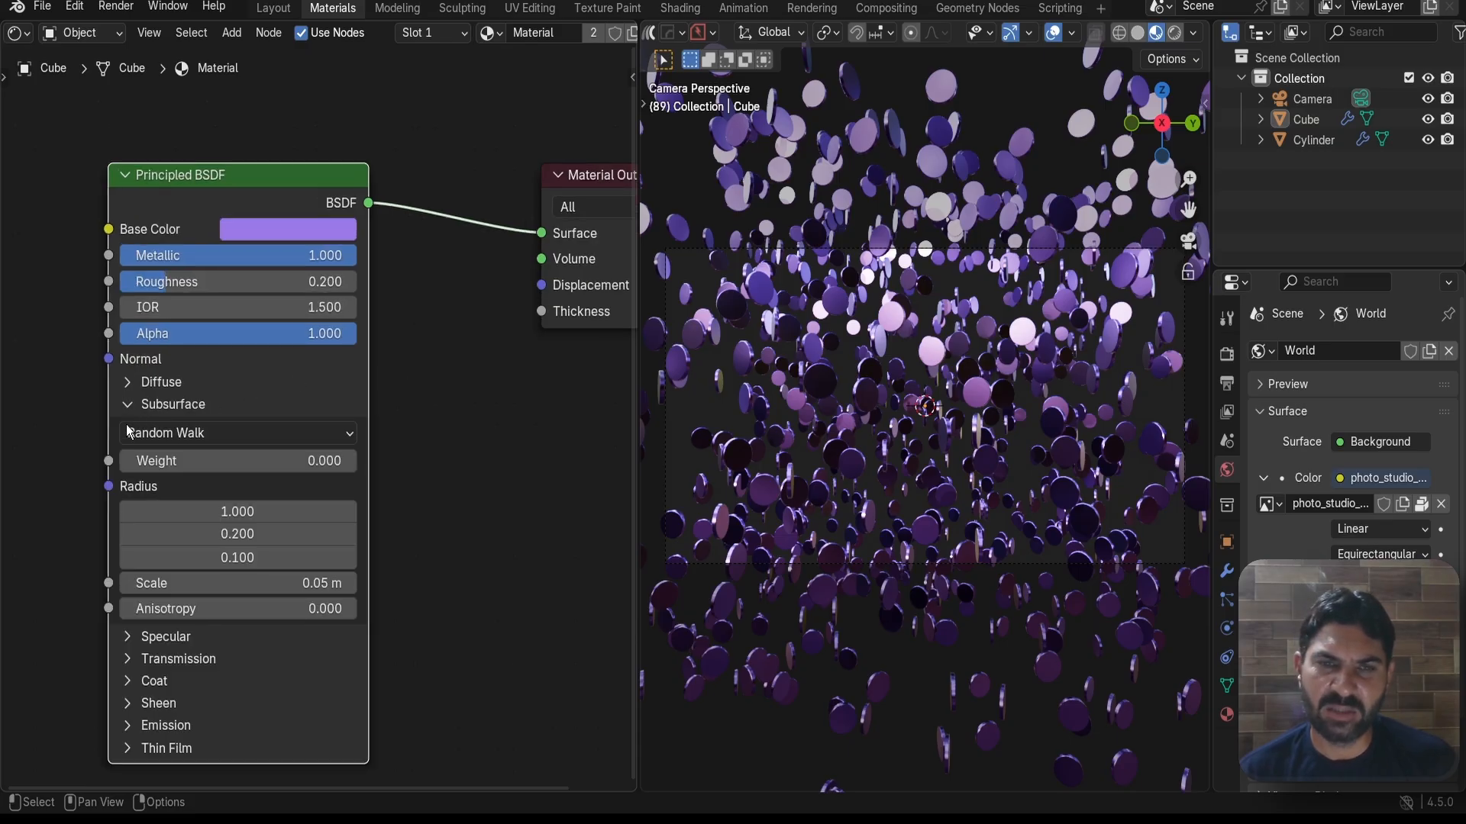
{"action": "left_click_drag", "start_coordinate": [153, 460], "coordinate": [153, 461]}
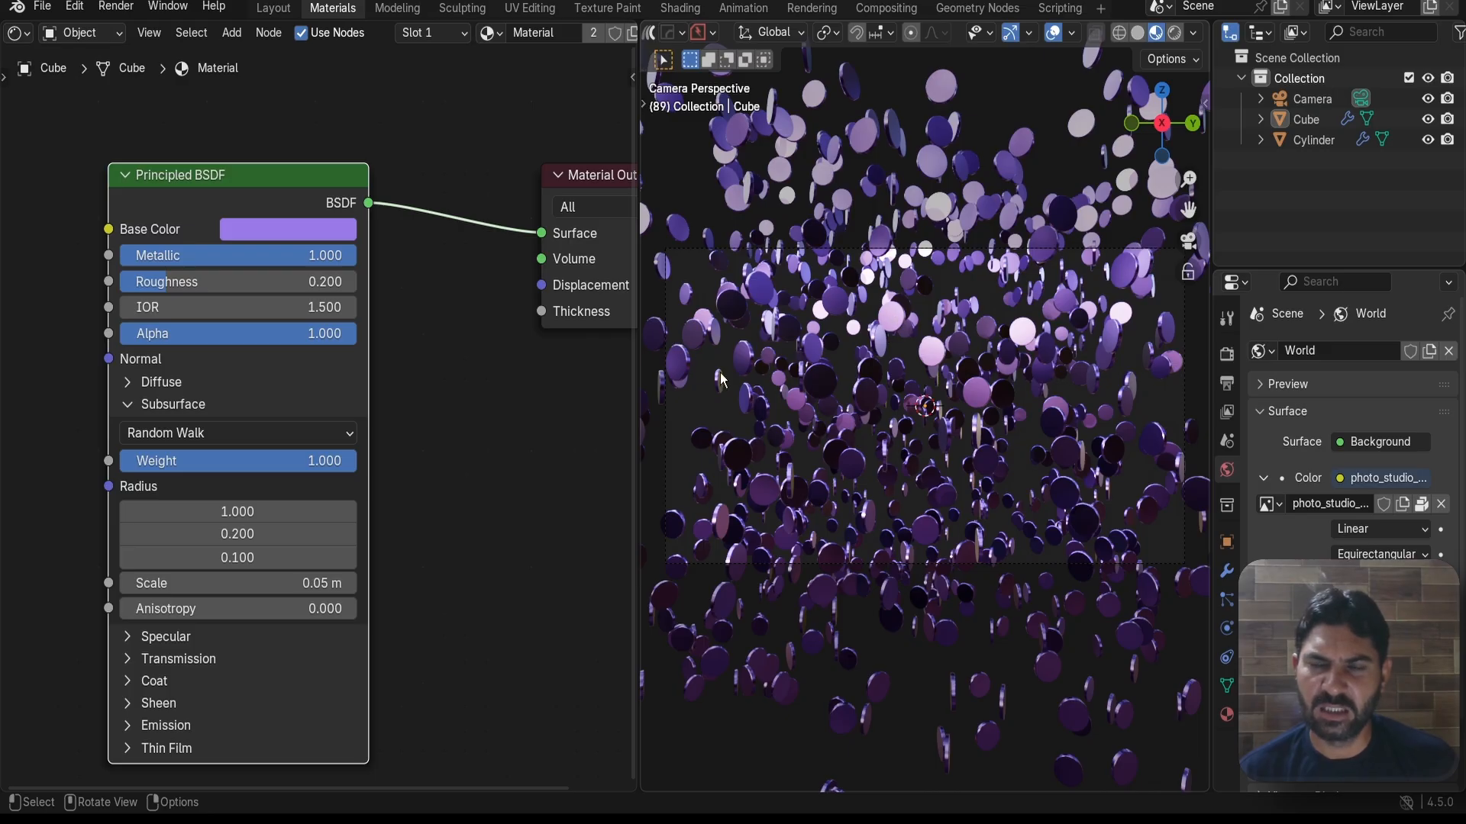
{"action": "left_click", "coordinate": [123, 408]}
{"action": "scroll", "coordinate": [428, 363], "scroll_direction": "down", "scroll_amount": 2}
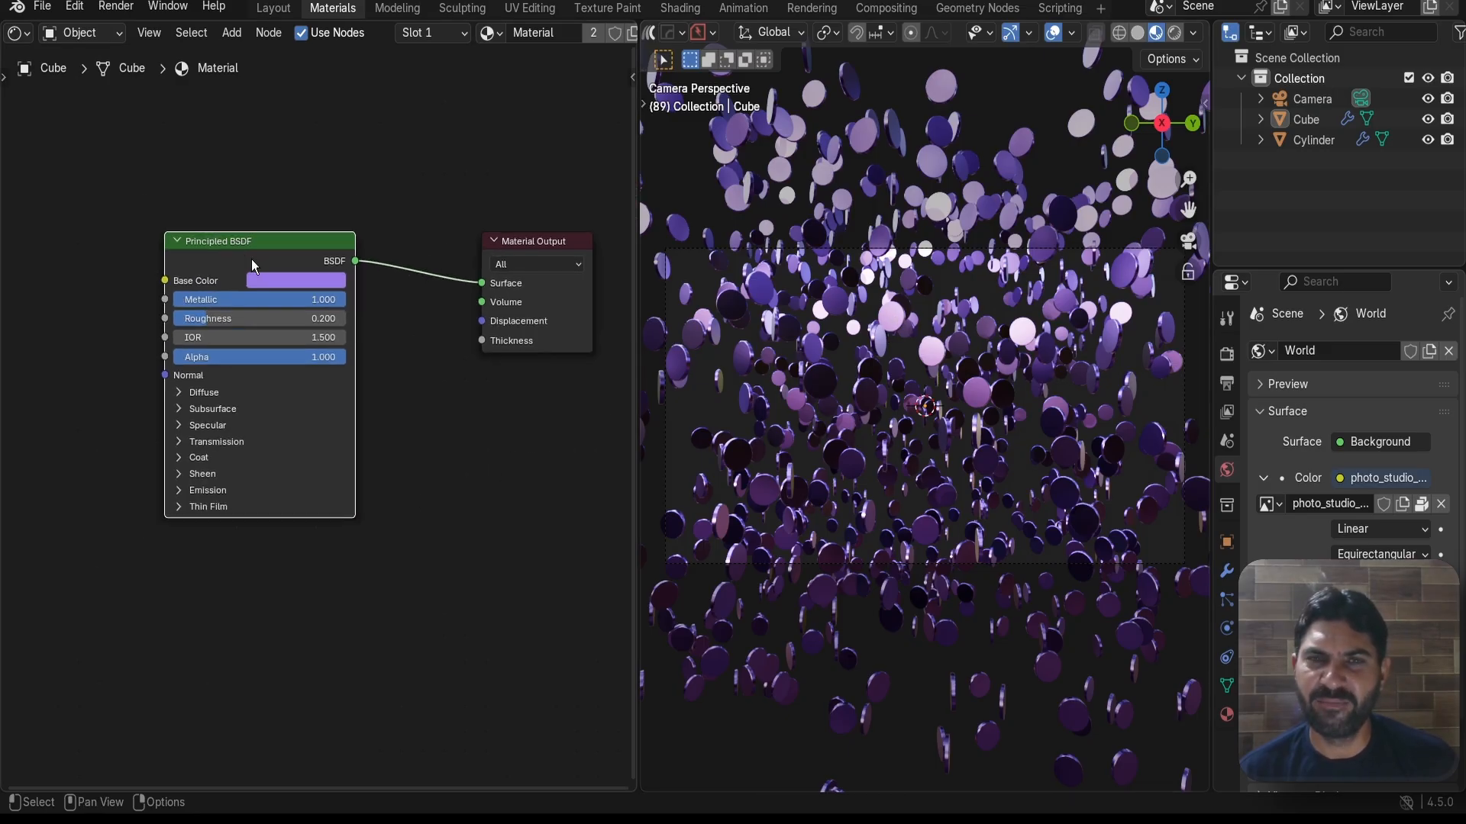
{"action": "left_click_drag", "start_coordinate": [252, 247], "coordinate": [291, 237]}
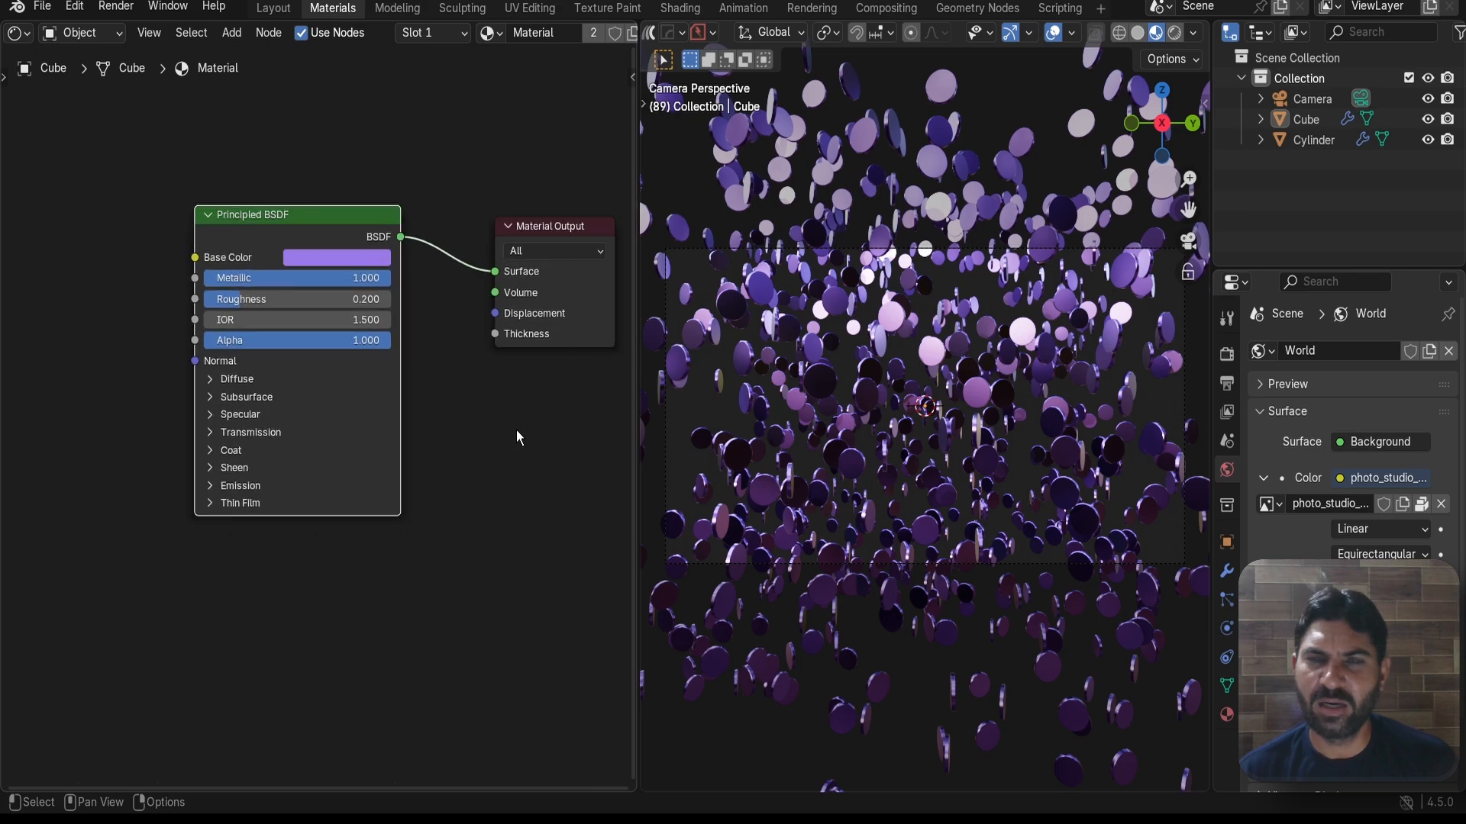
{"action": "middle_click_drag", "start_coordinate": [517, 435], "coordinate": [400, 443]}
{"action": "scroll", "coordinate": [821, 413], "scroll_direction": "down", "scroll_amount": 2}
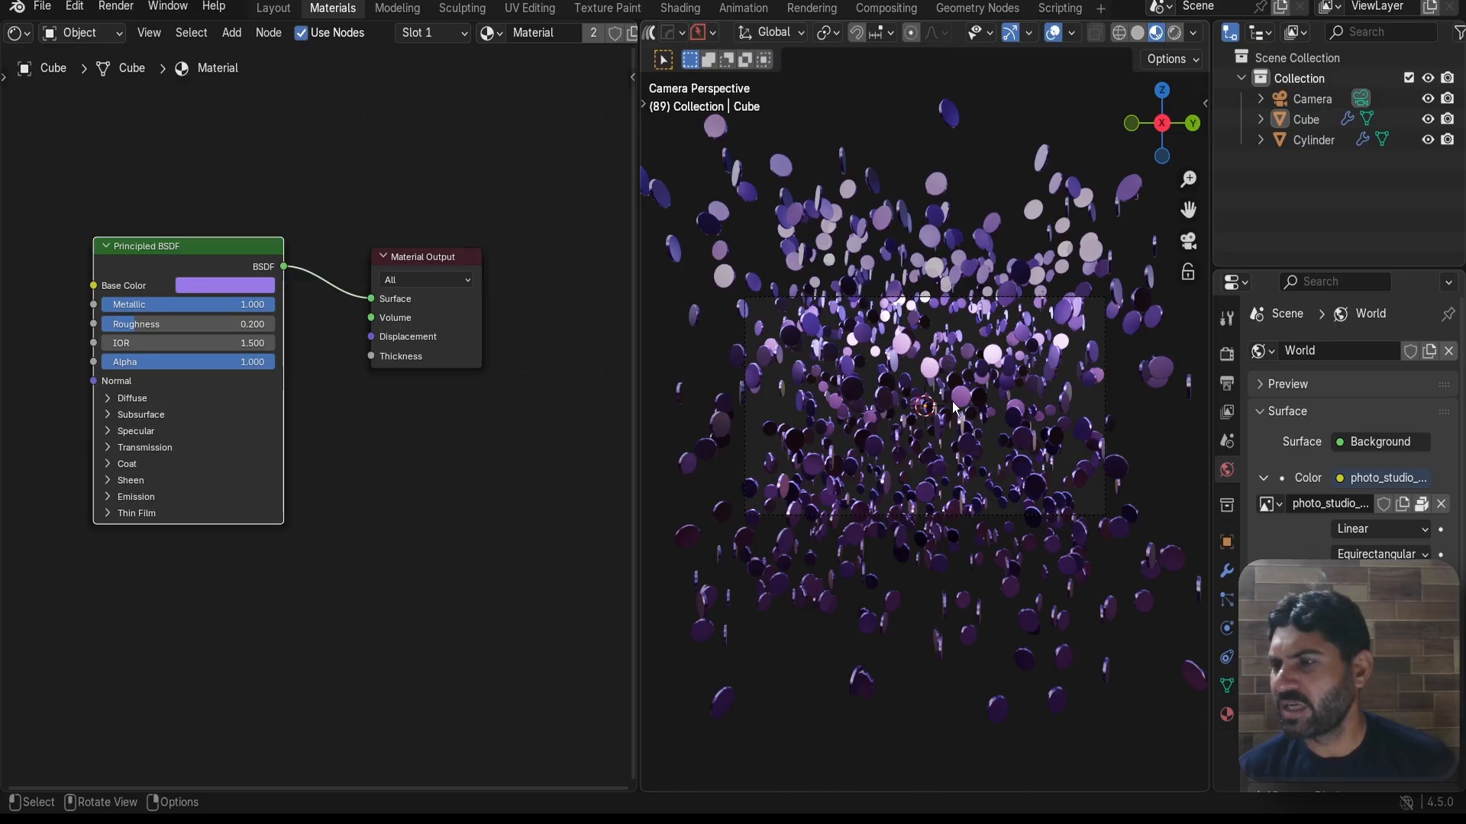
- Change the render engine to EEVEE and collapse the SimpleBake settings
{"action": "left_click", "coordinate": [1226, 355]}
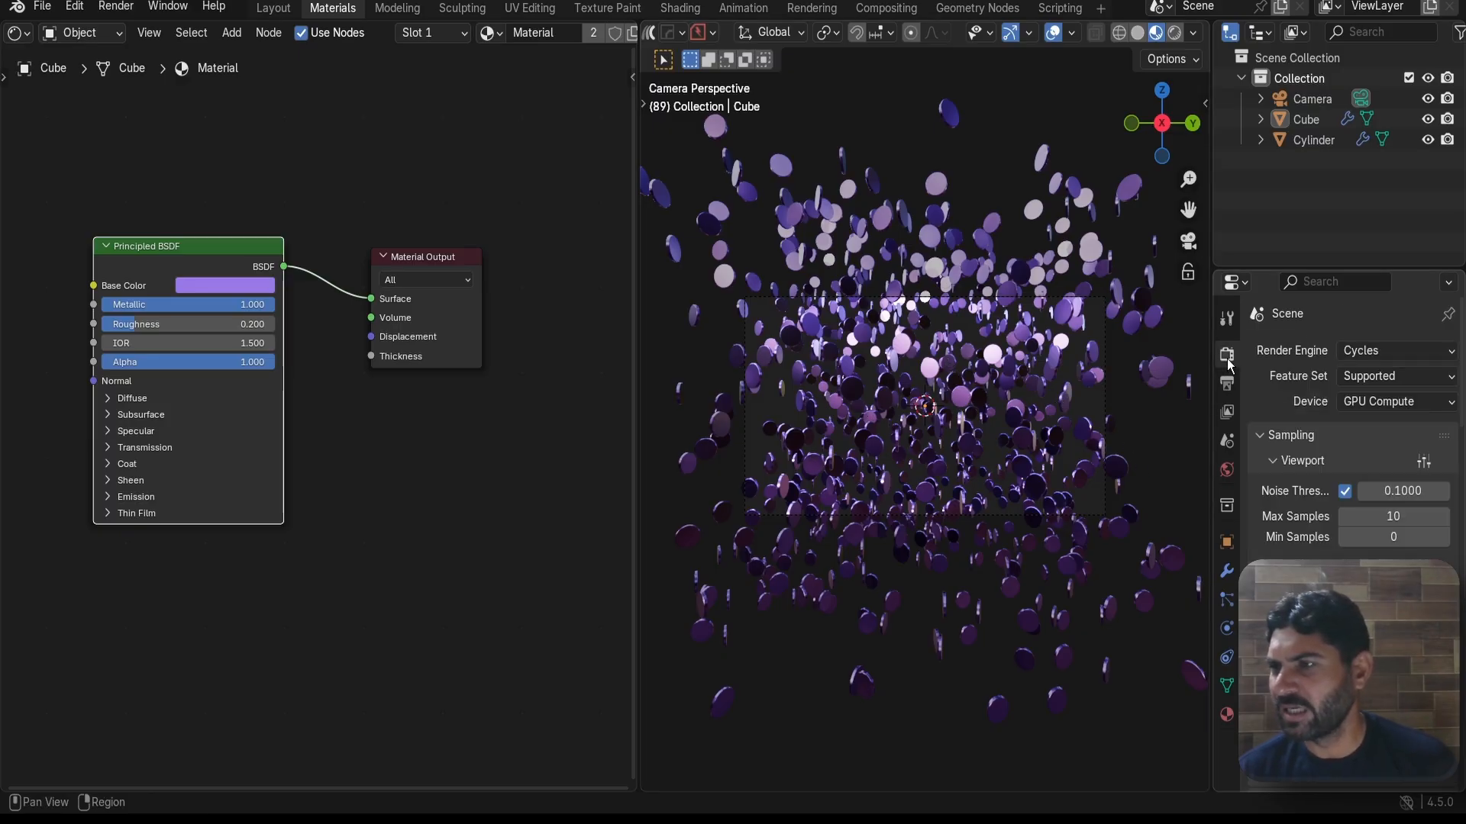
{"action": "left_click", "coordinate": [1350, 355]}
{"action": "left_click", "coordinate": [1372, 371]}
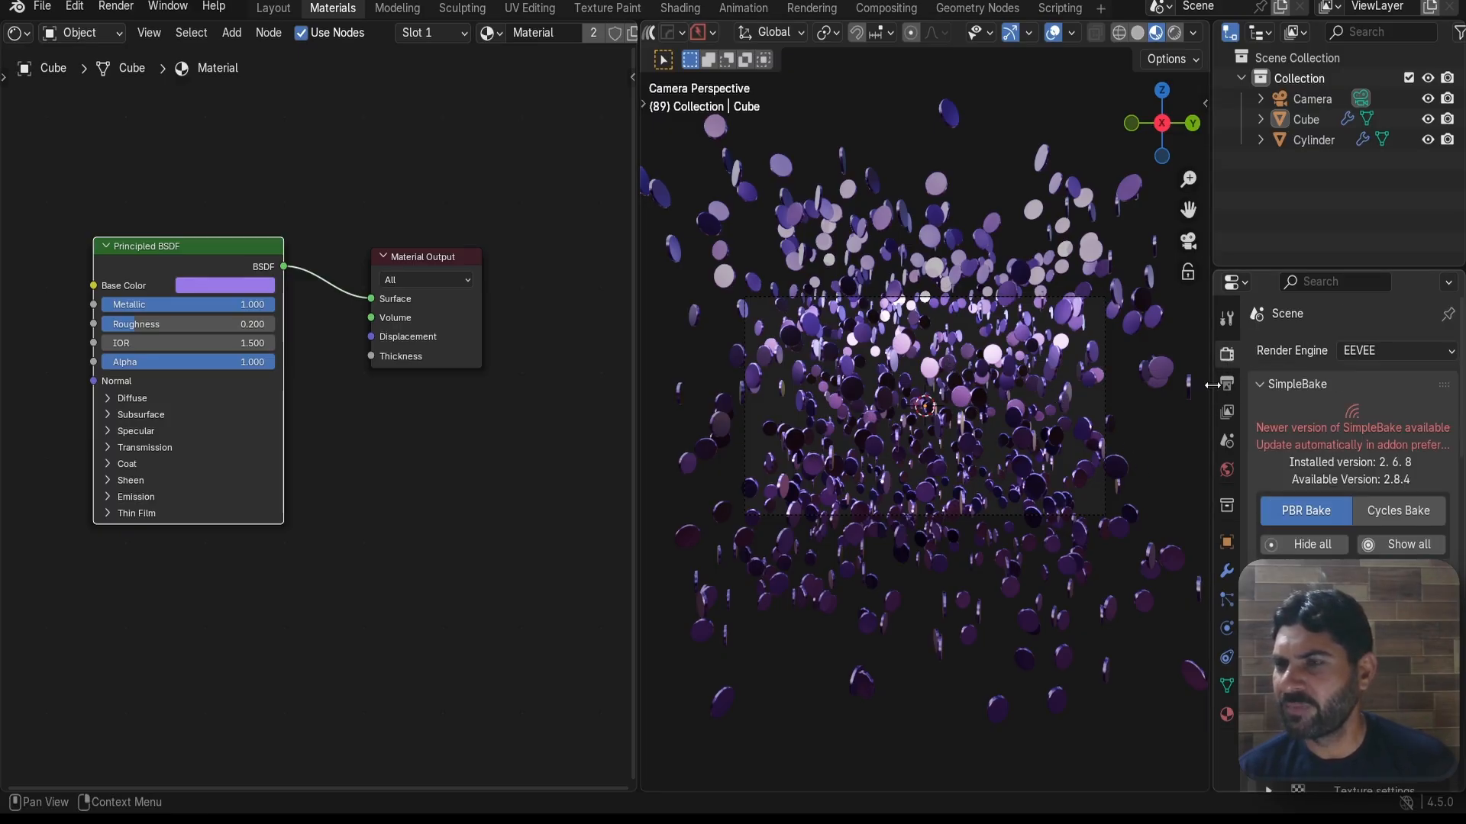
{"action": "left_click", "coordinate": [1261, 384]}
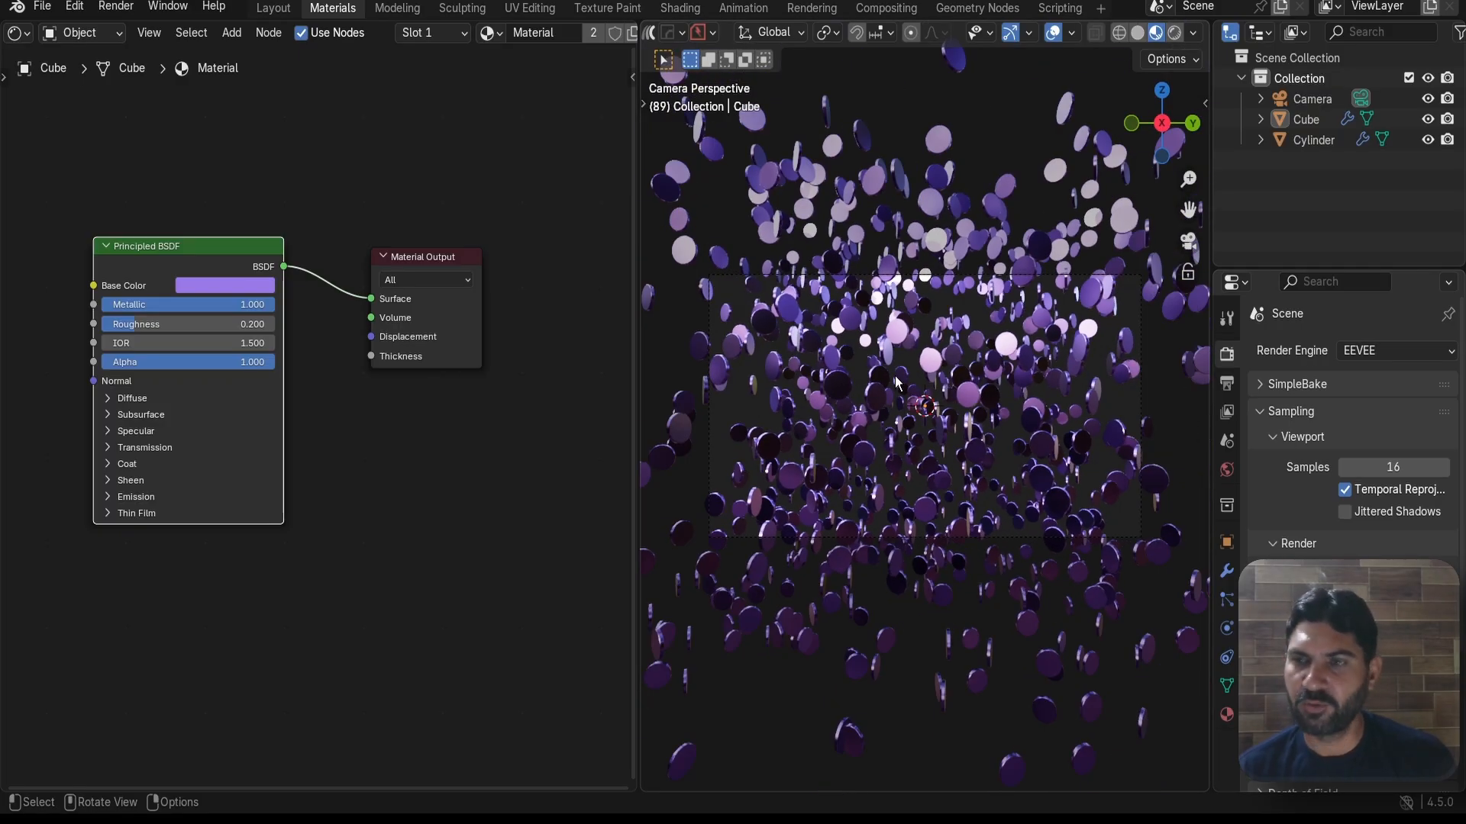
- Render the current frame as a test image, close it, and look through the EEVEE render settings
{"action": "key", "text": "F12"}
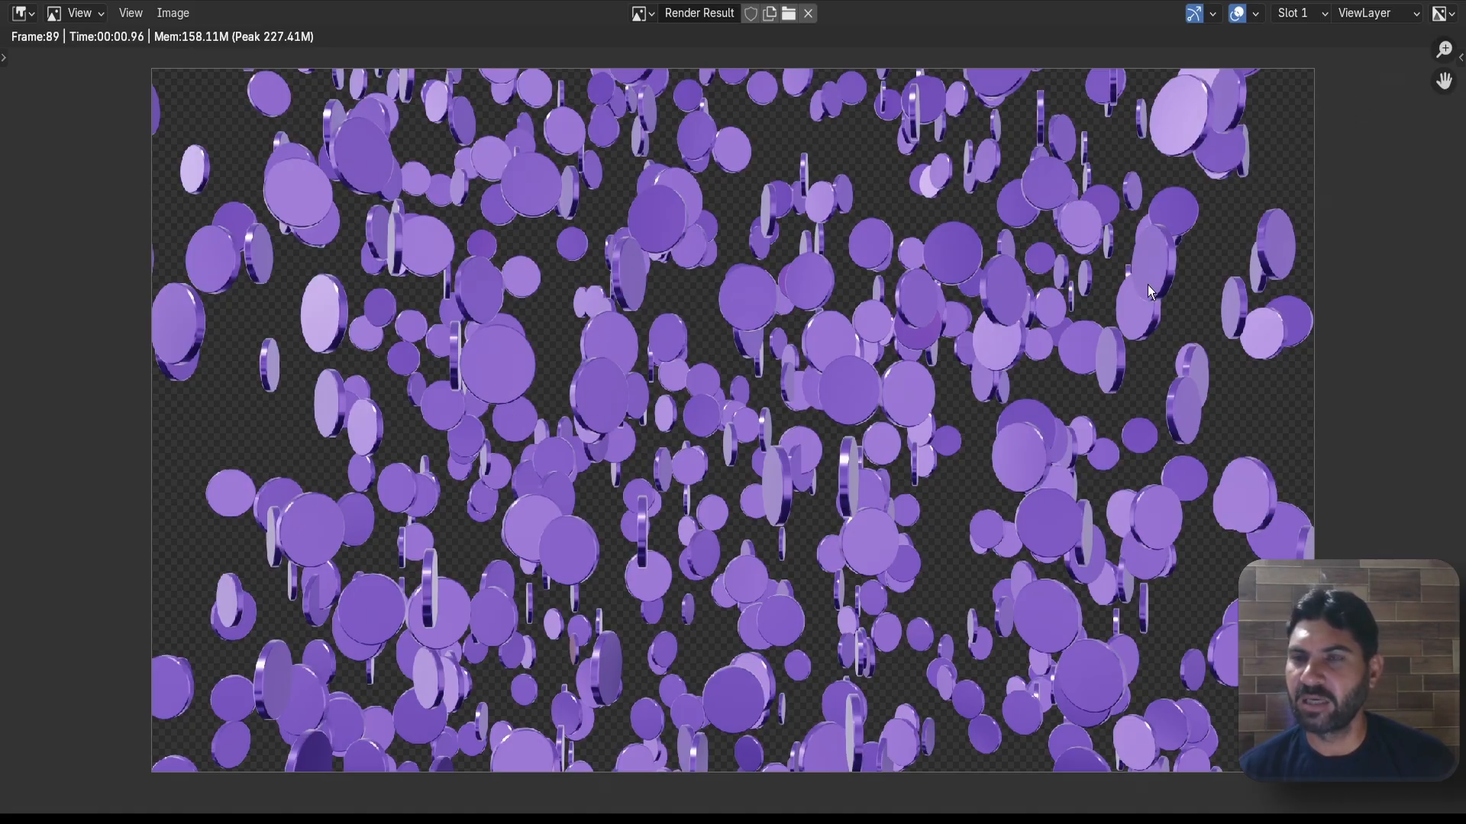
{"action": "key", "text": "Escape"}
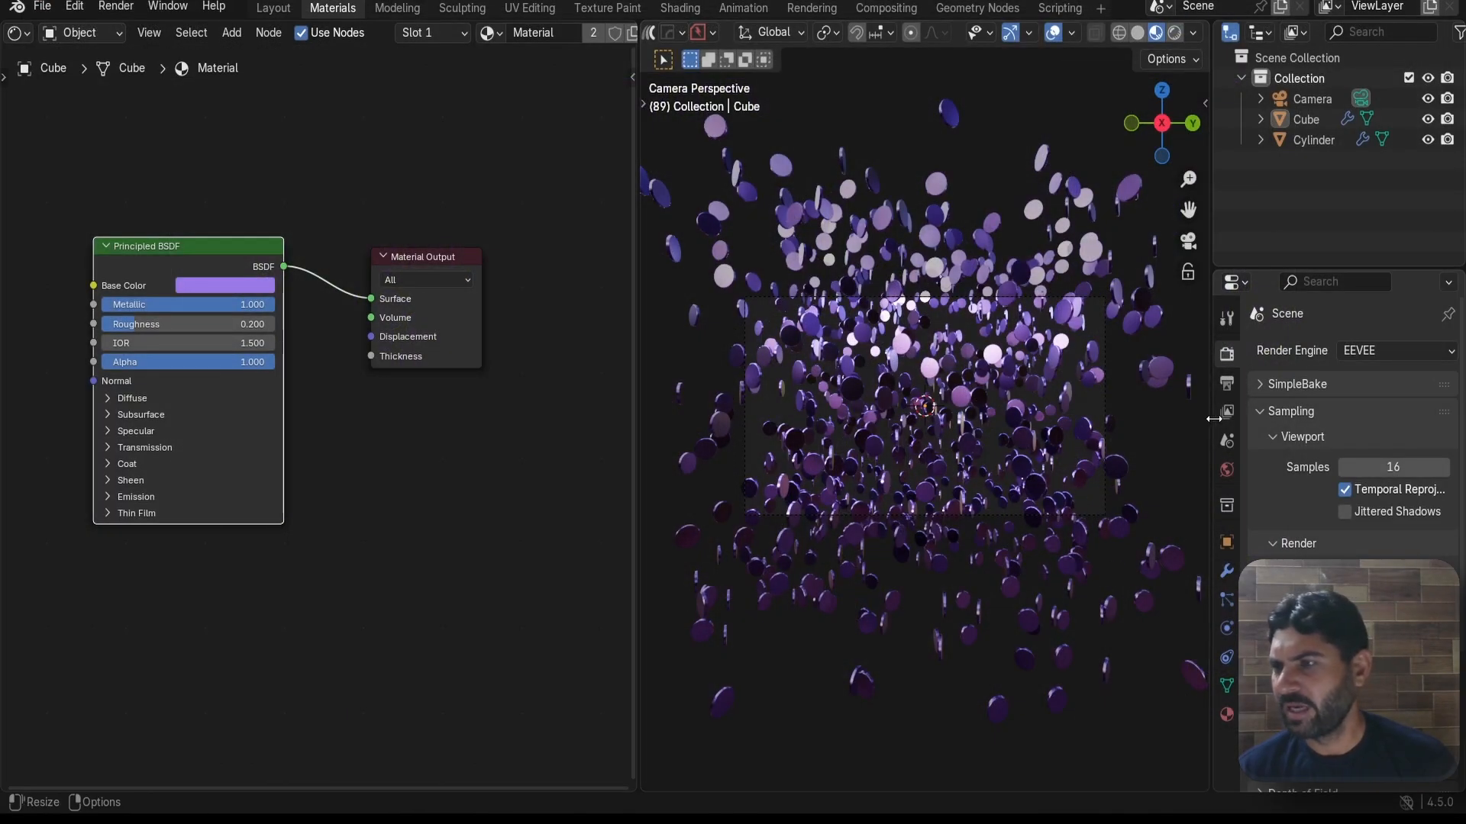
{"action": "scroll", "coordinate": [1351, 458], "scroll_direction": "down", "scroll_amount": 5}
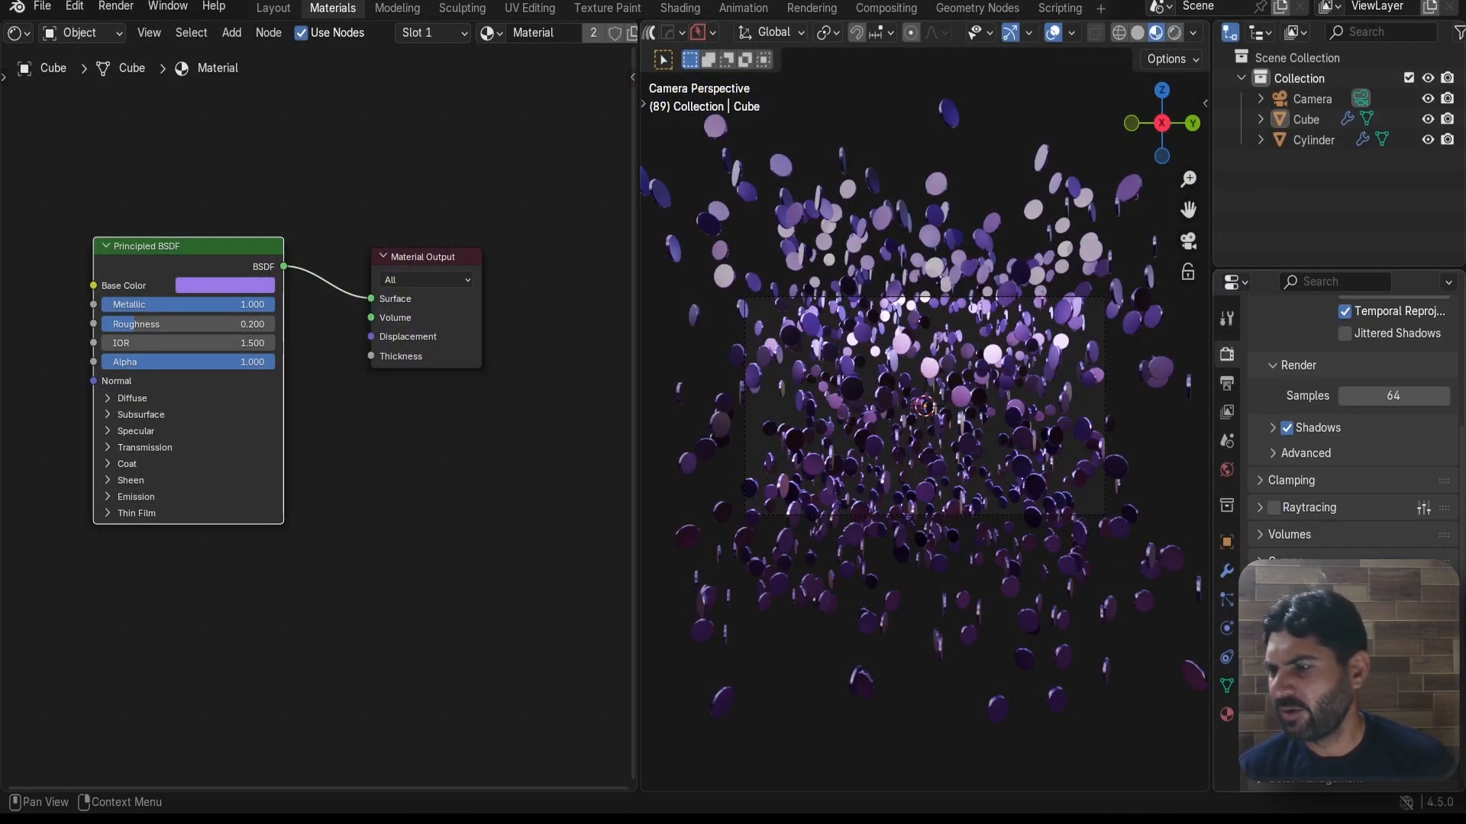
{"action": "scroll", "coordinate": [1351, 427], "scroll_direction": "down", "scroll_amount": 2}
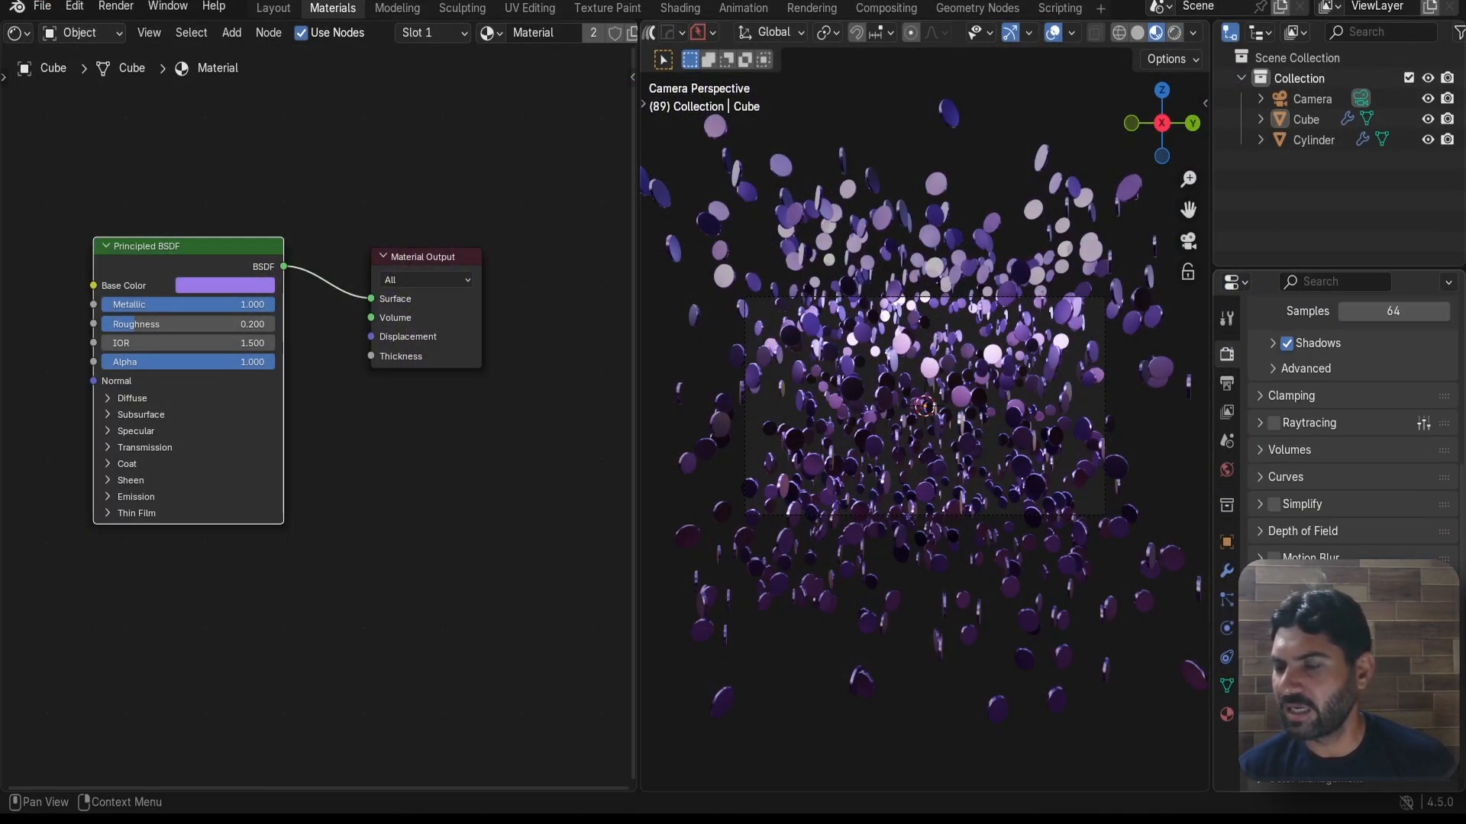
{"action": "scroll", "coordinate": [805, 330], "scroll_direction": "up", "scroll_amount": 2}
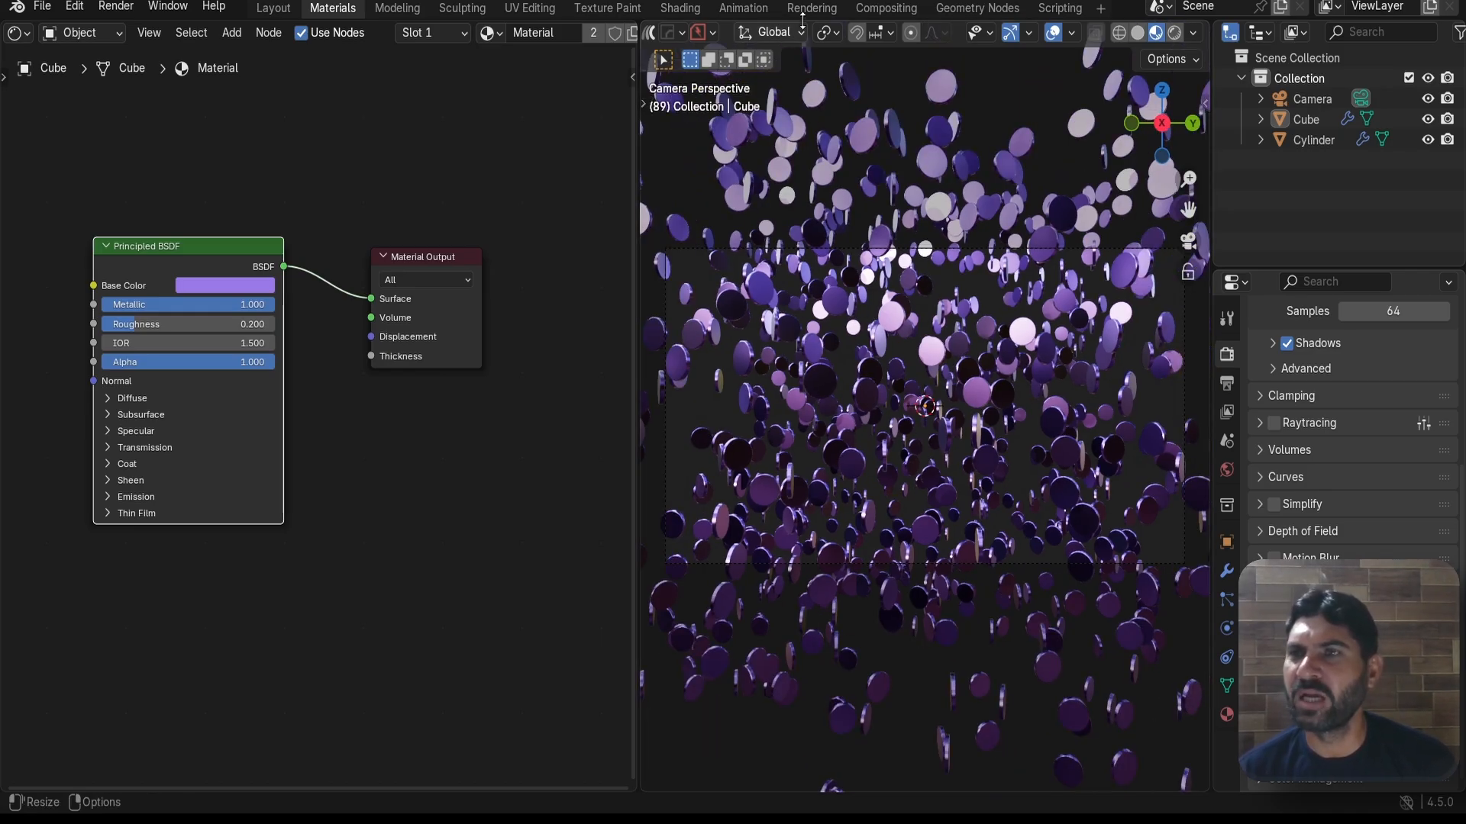
- Enable nodes in the Compositing workspace and insert an Alpha Over node on the link after Render Layers
{"action": "left_click", "coordinate": [878, 7]}
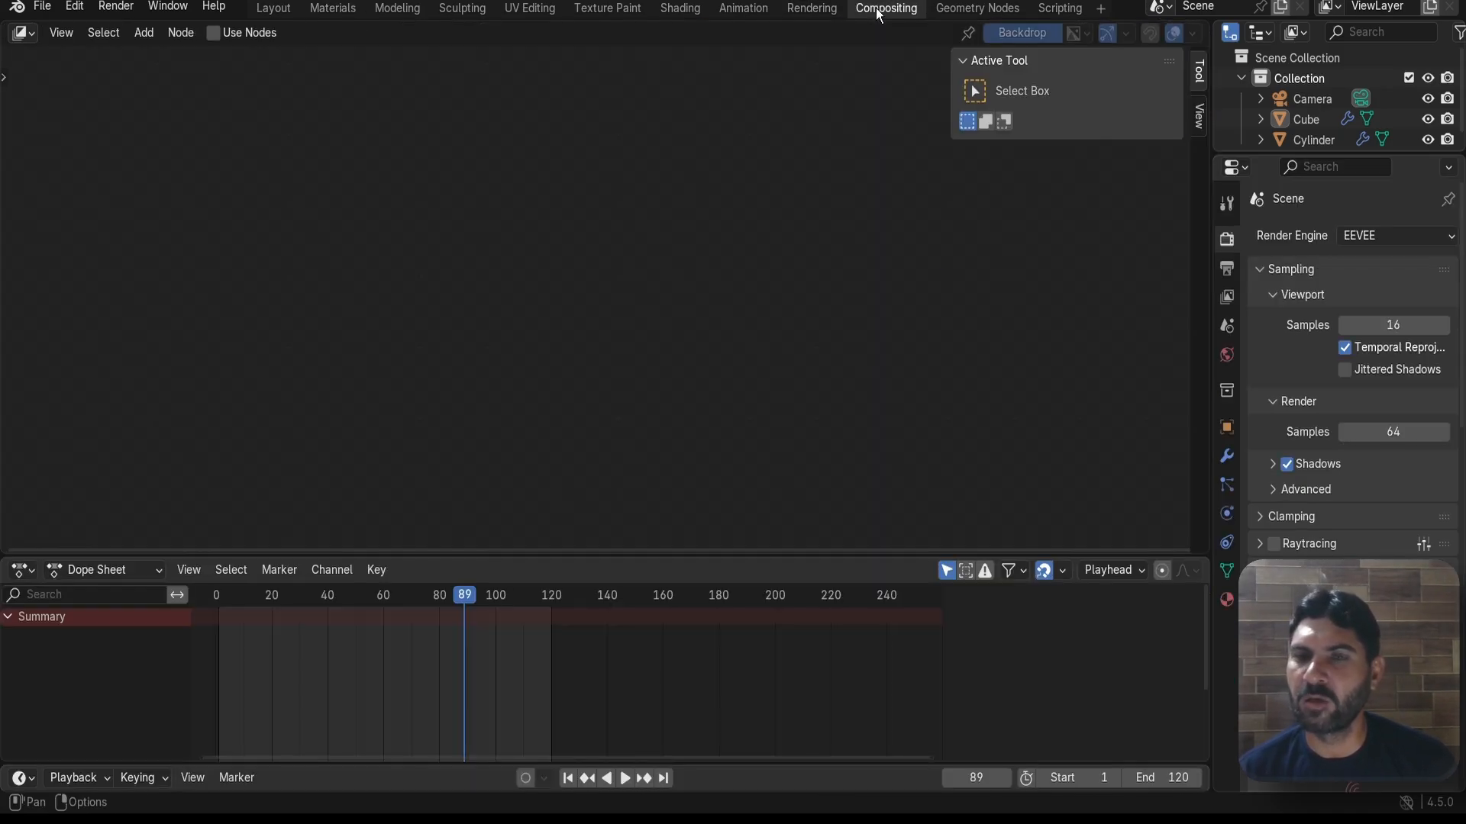
{"action": "left_click", "coordinate": [216, 33]}
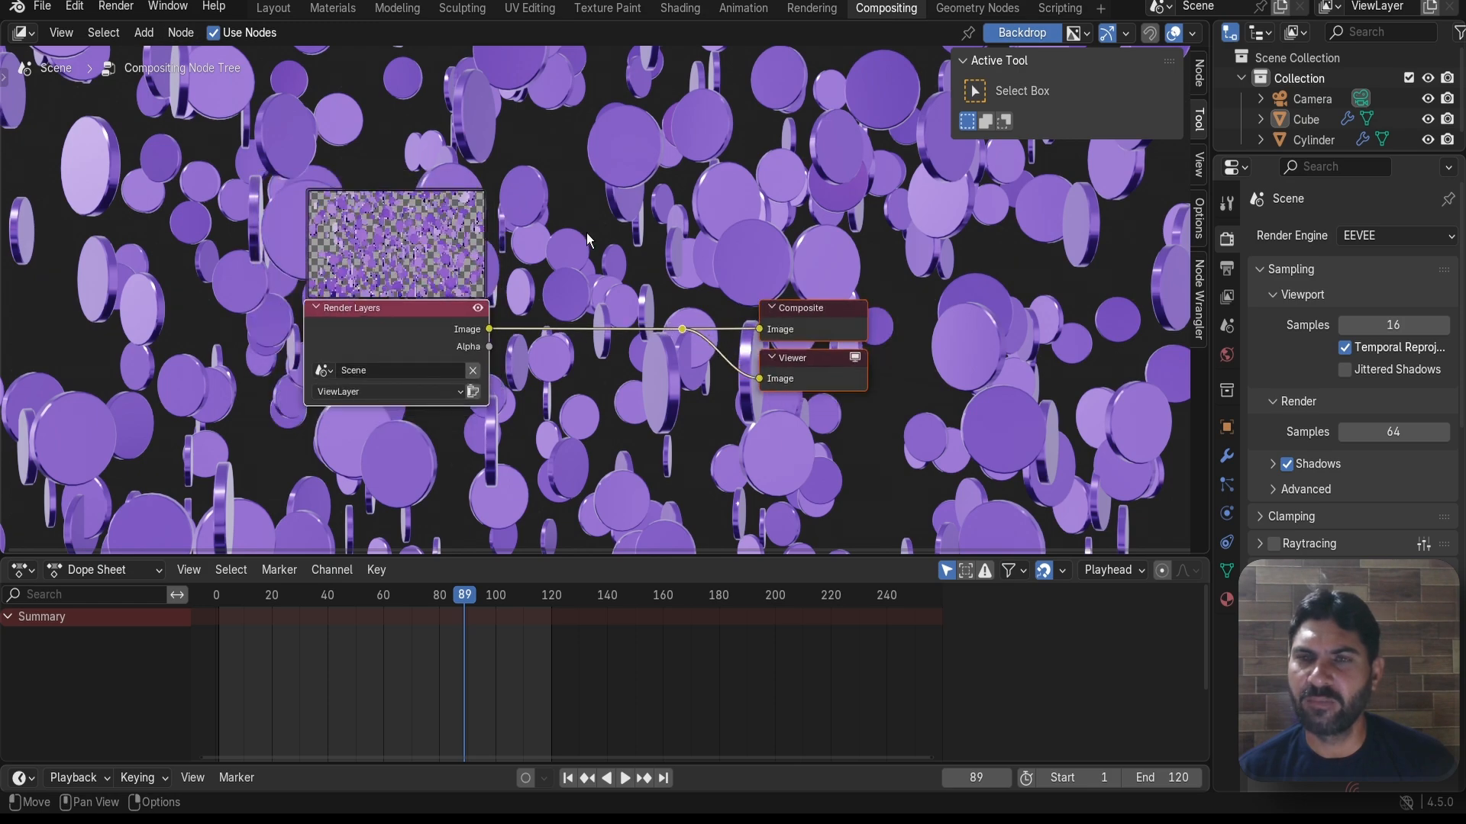
{"action": "key", "text": "shift+a"}
{"action": "type", "text": "alp"}
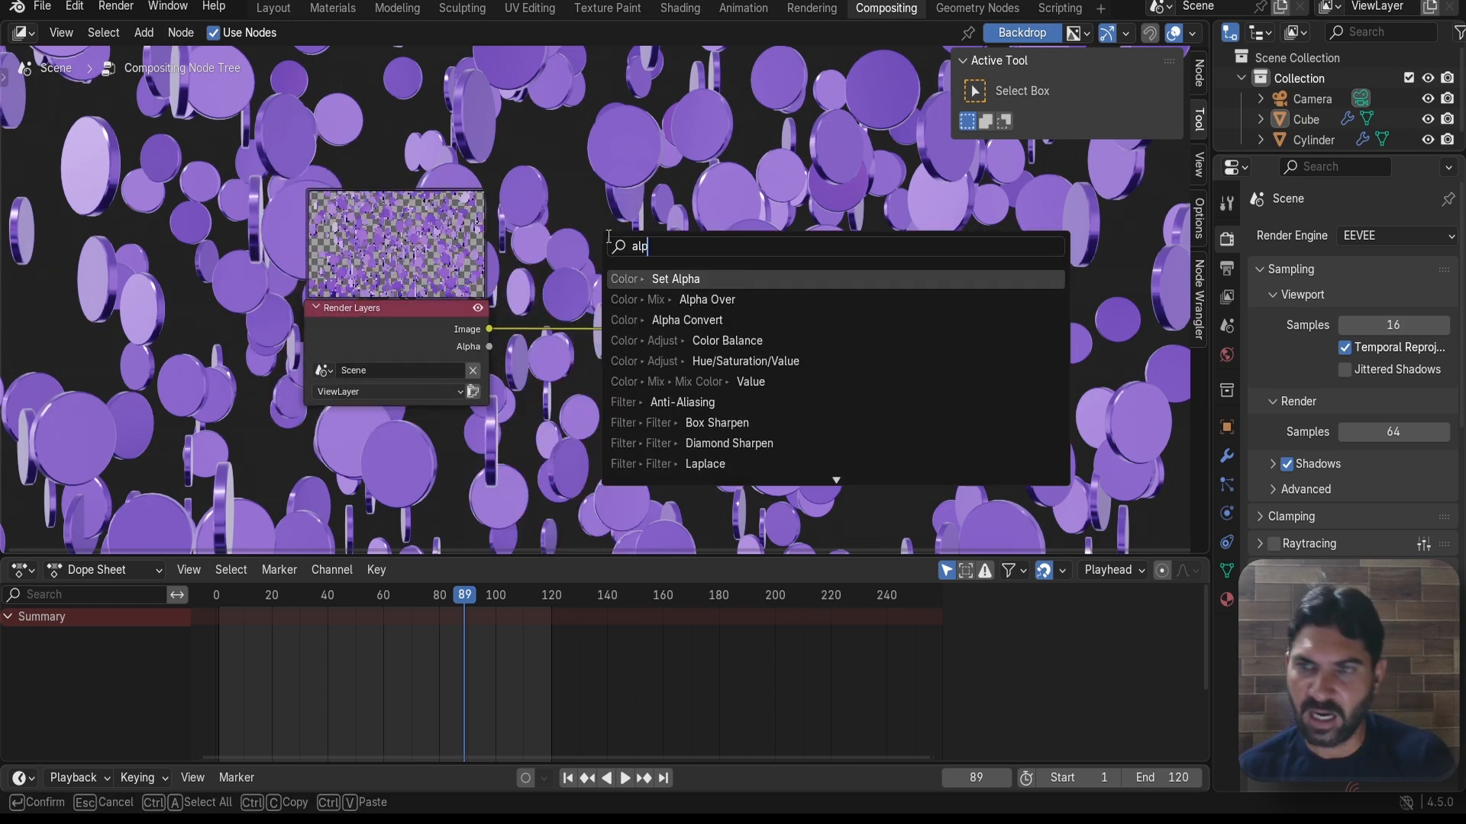
{"action": "key", "text": "Down"}
{"action": "key", "text": "Return"}
{"action": "left_click", "coordinate": [590, 252]}
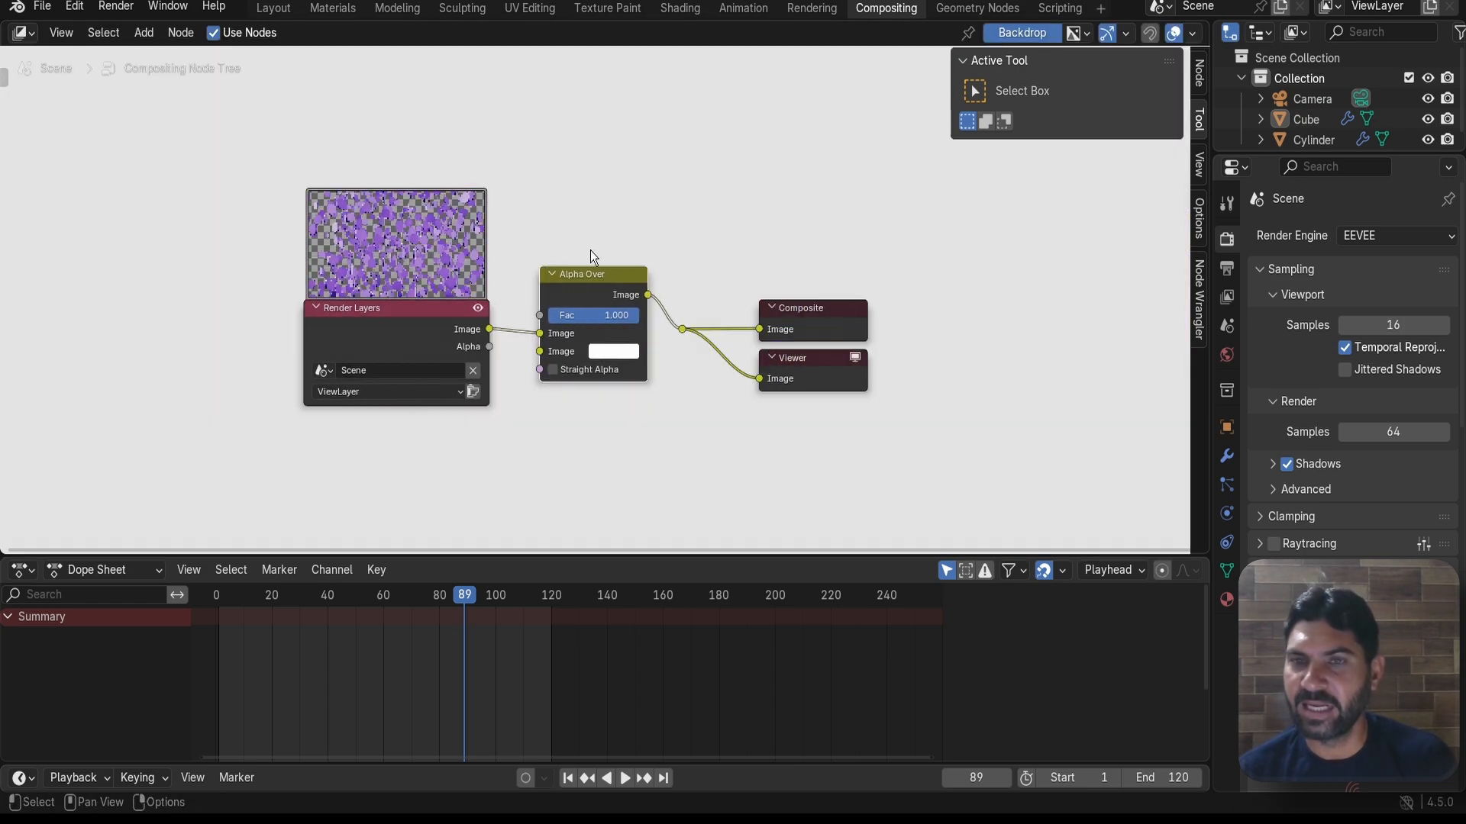
- Reconnect the Render Layers image from the first to the second Image input of Alpha Over
{"action": "middle_click_drag", "start_coordinate": [691, 199], "coordinate": [708, 122]}
{"action": "scroll", "coordinate": [610, 194], "scroll_direction": "up", "scroll_amount": 2}
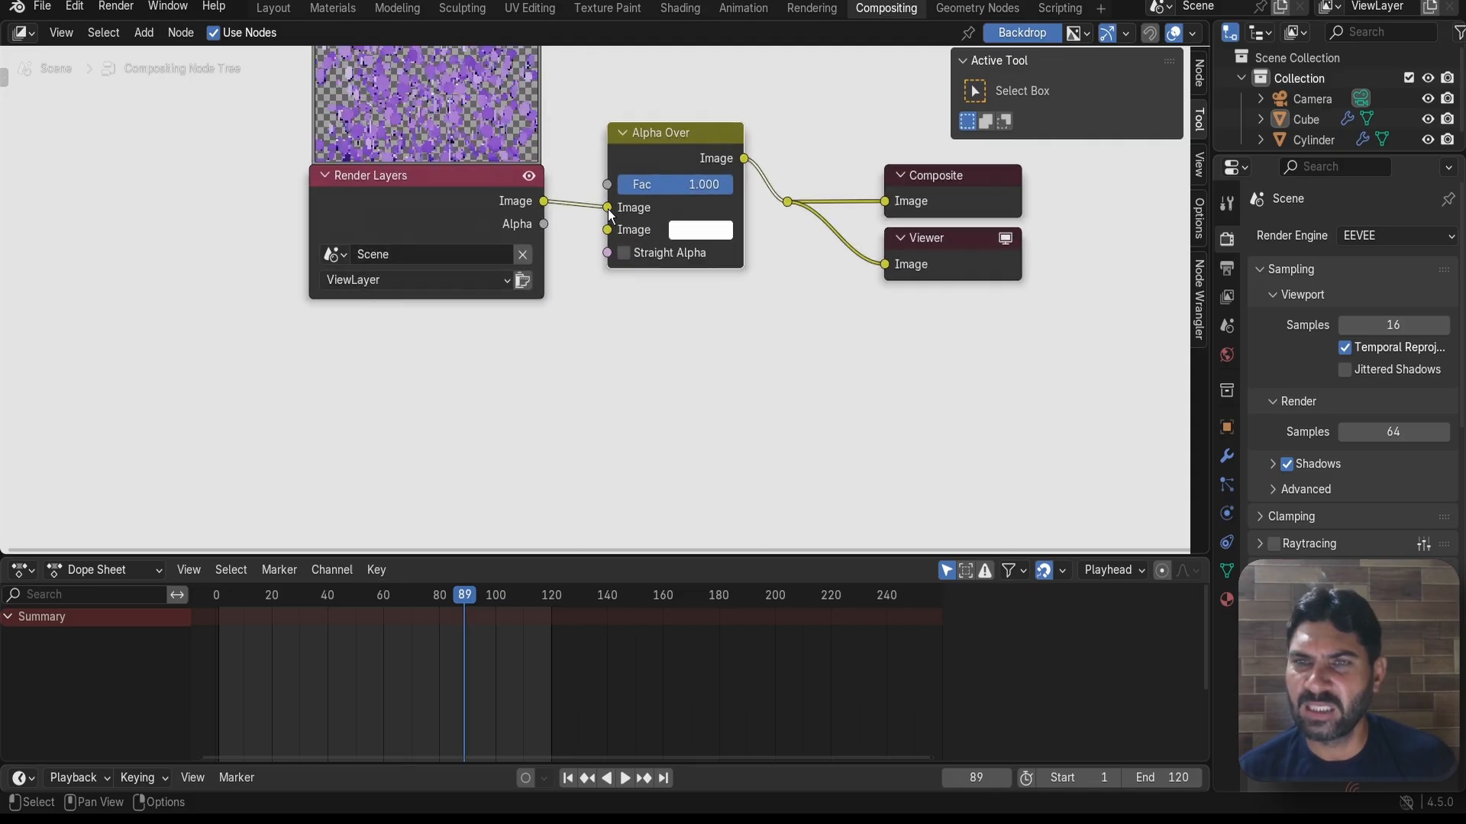
{"action": "mouse_move", "coordinate": [607, 208]}
{"action": "left_mouse_down"}
{"action": "mouse_move", "coordinate": [556, 226]}
{"action": "mouse_move", "coordinate": [595, 234]}
{"action": "left_mouse_up"}
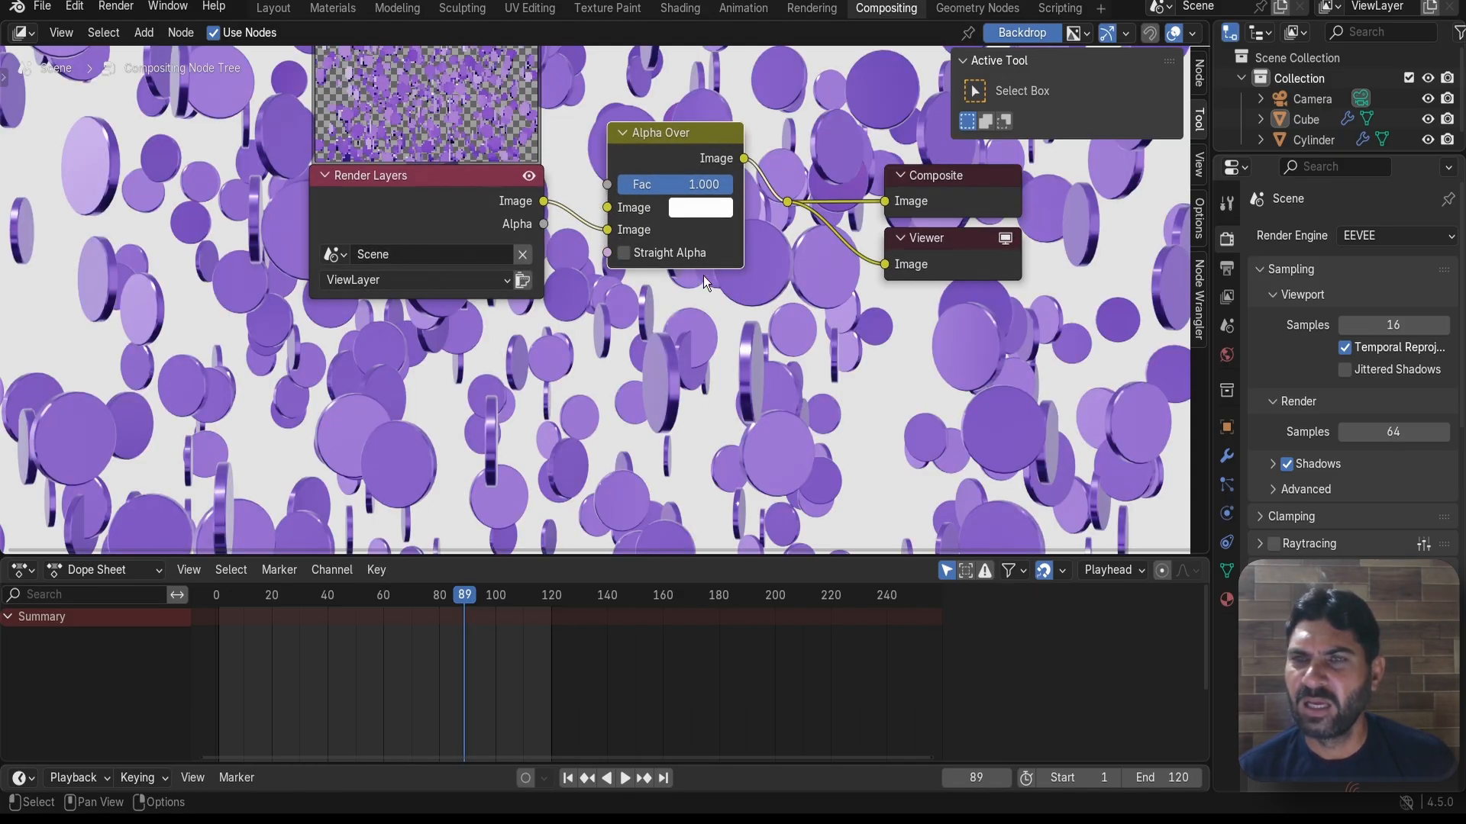
- Set the color of Alpha Over's first Image input to black as the background
{"action": "scroll", "coordinate": [703, 276], "scroll_direction": "up", "scroll_amount": 2}
{"action": "middle_click_drag", "start_coordinate": [807, 276], "coordinate": [696, 360]}
{"action": "left_click", "coordinate": [640, 264]}
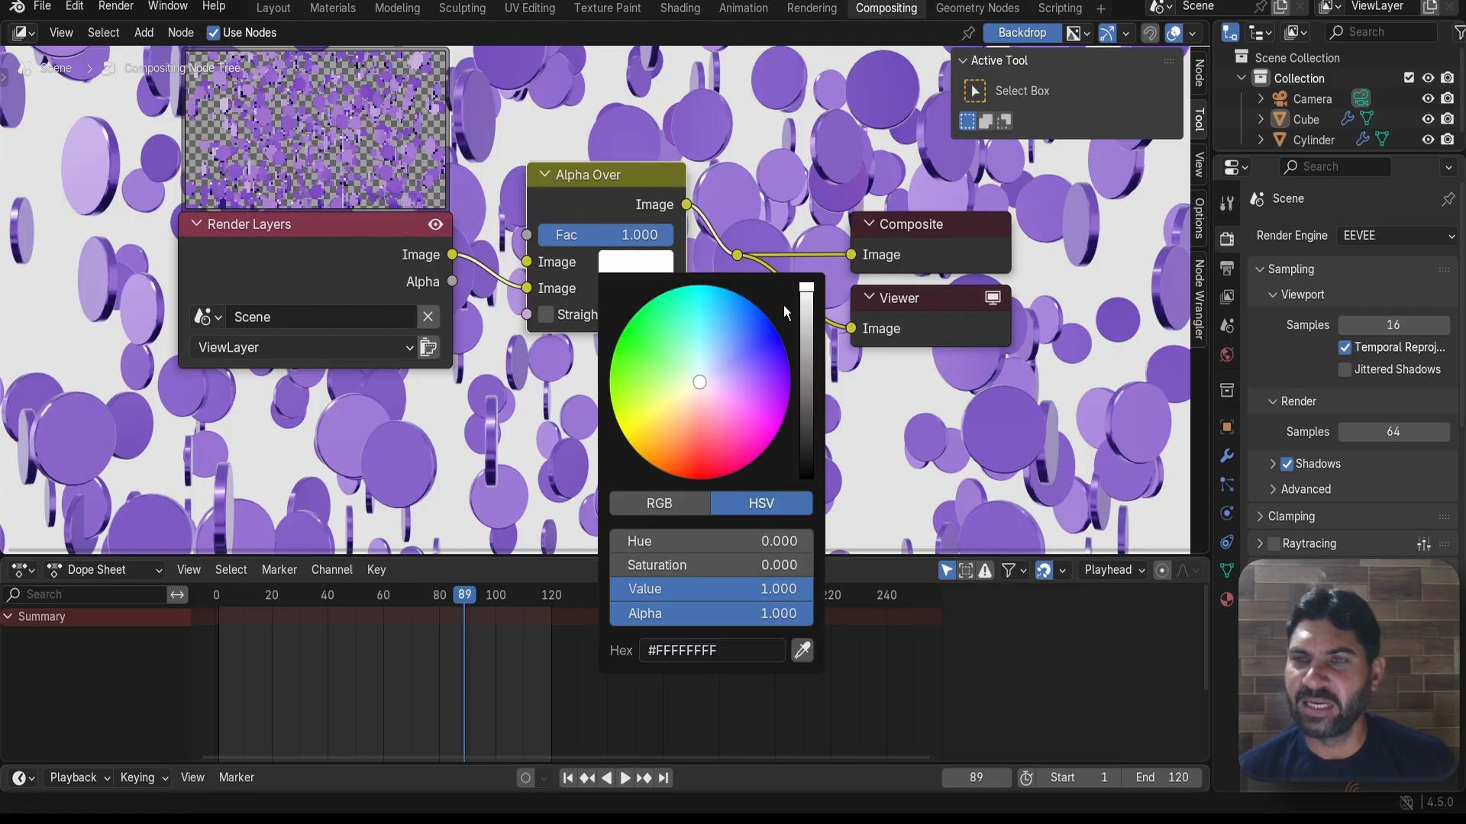
{"action": "left_click_drag", "start_coordinate": [807, 296], "coordinate": [807, 475]}
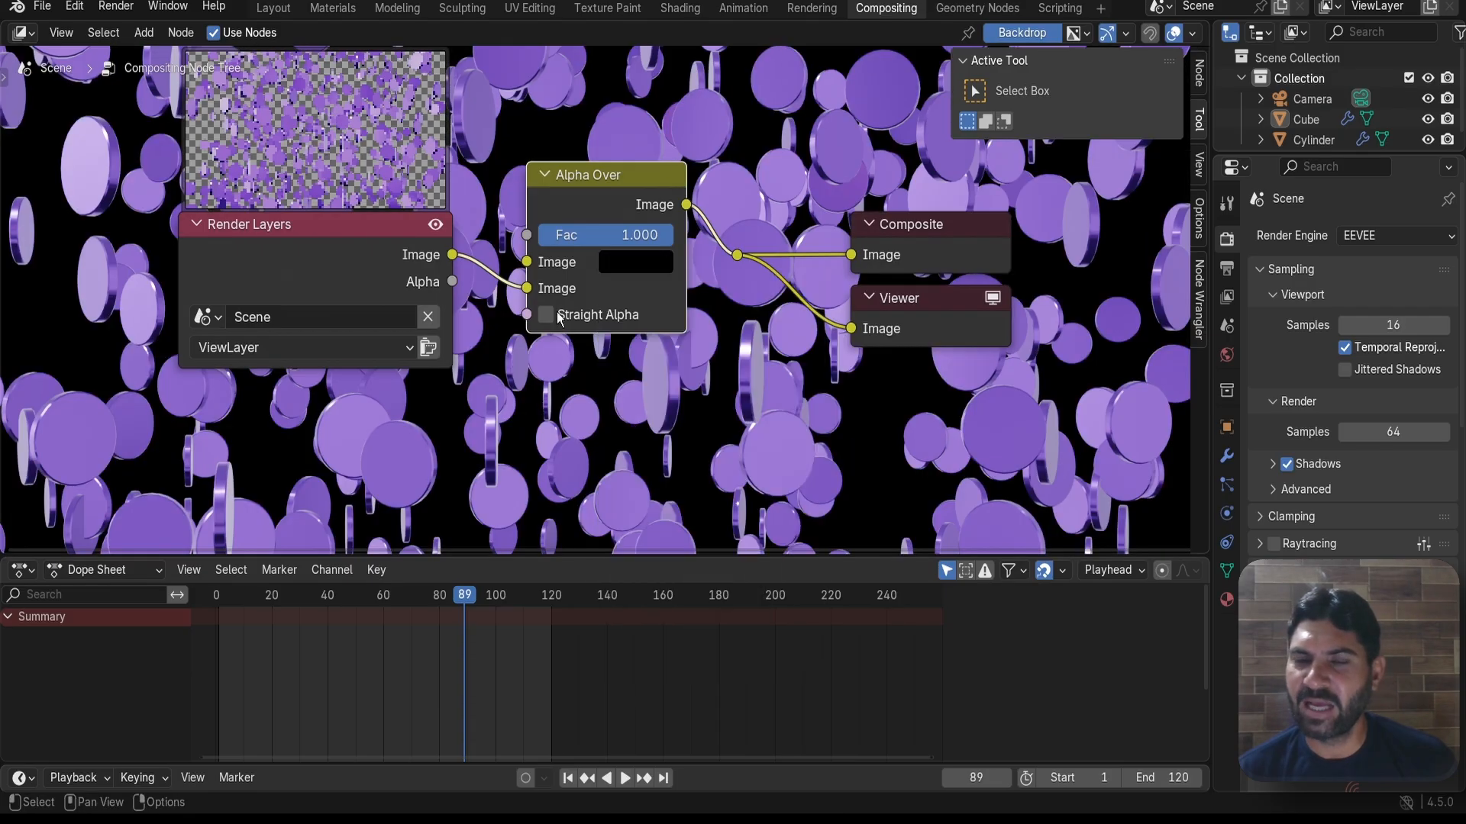
- Switch to the Layout workspace and show the camera view in rendered shading with the viewport compositor set to Always
{"action": "scroll", "coordinate": [667, 336], "scroll_direction": "down", "scroll_amount": 1}
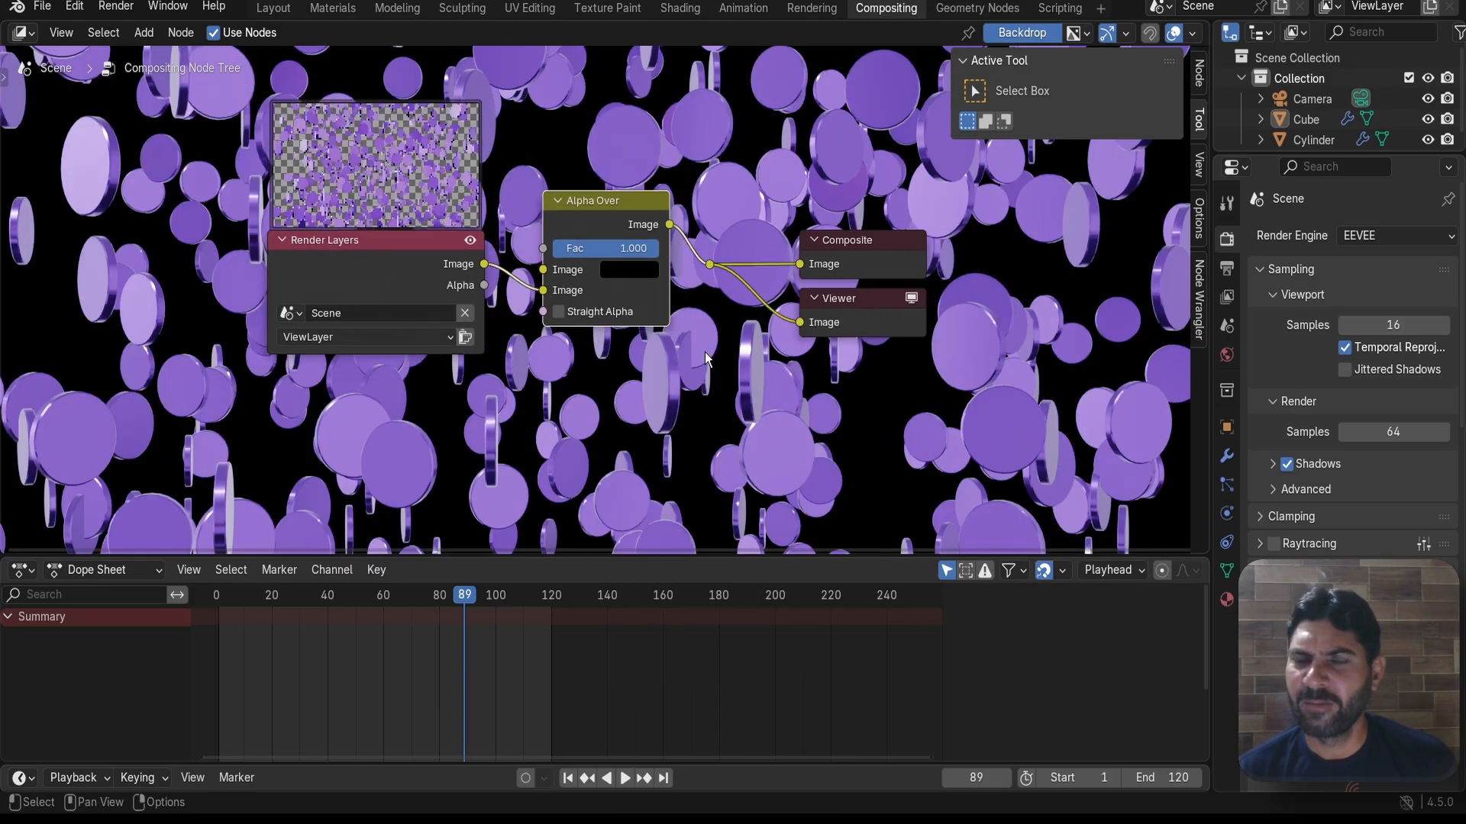
{"action": "left_click", "coordinate": [277, 11]}
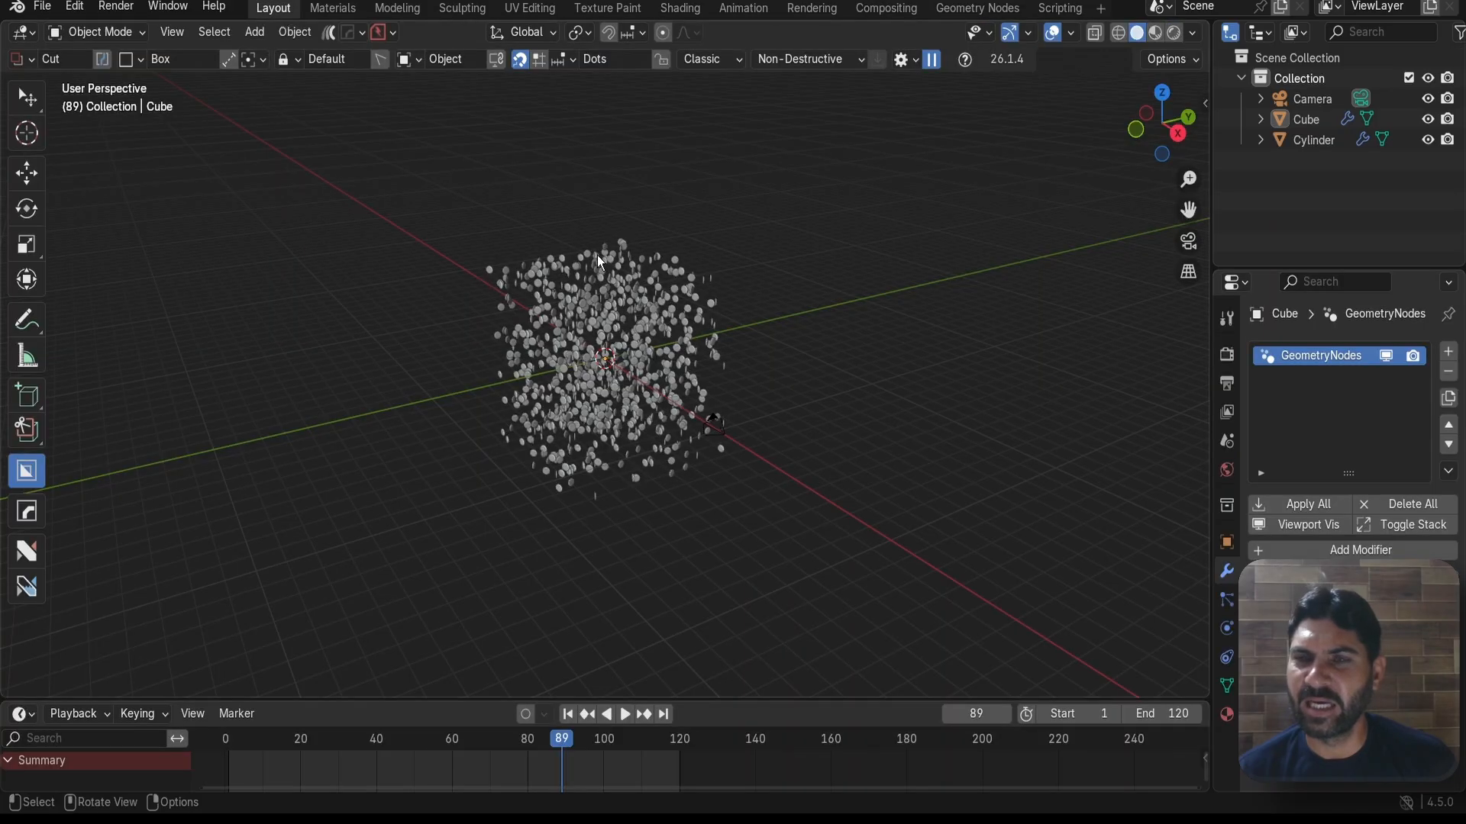
{"action": "scroll", "coordinate": [626, 336], "scroll_direction": "up", "scroll_amount": 5}
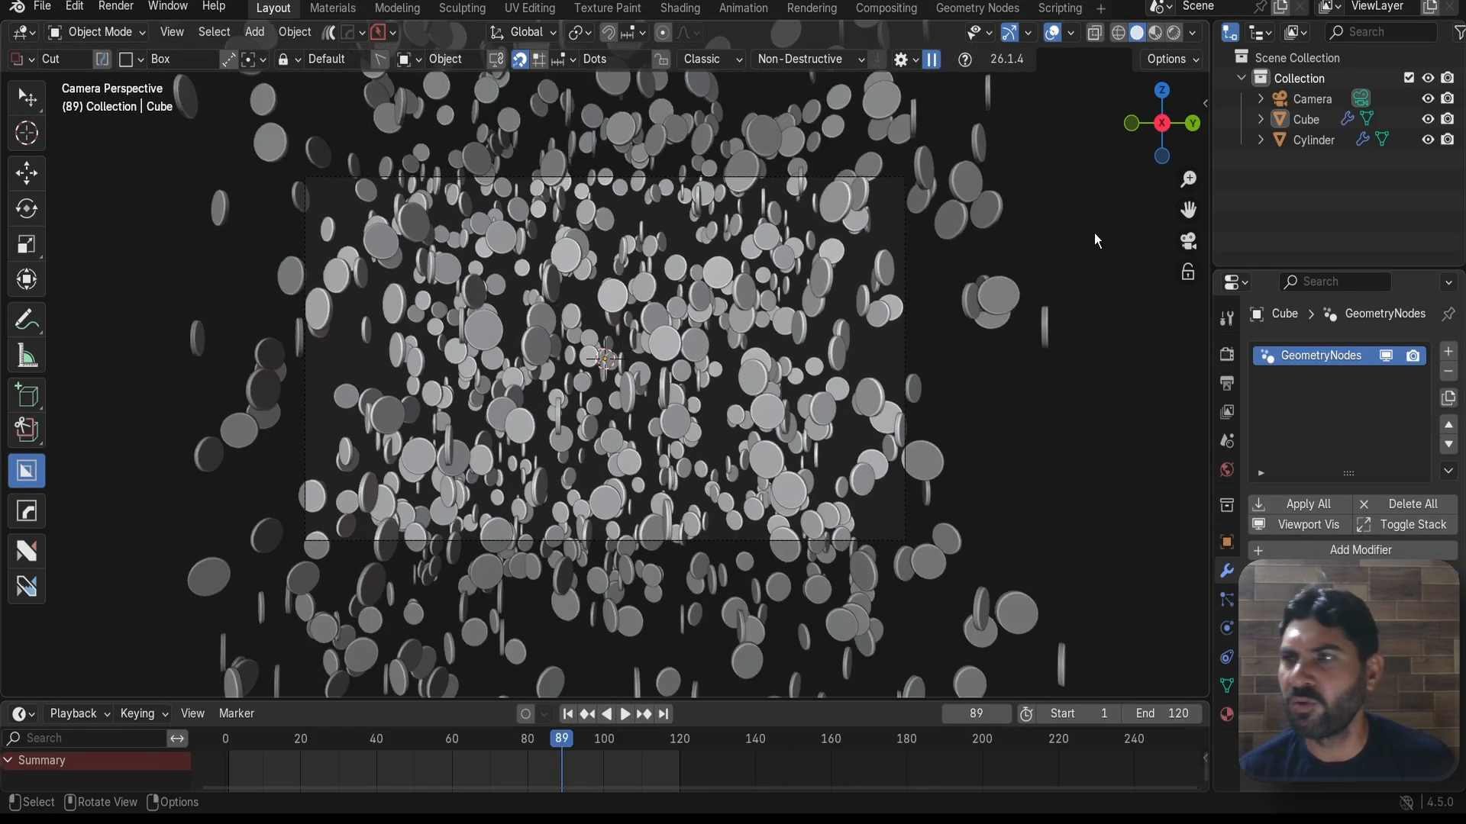
{"action": "left_click", "coordinate": [1173, 32]}
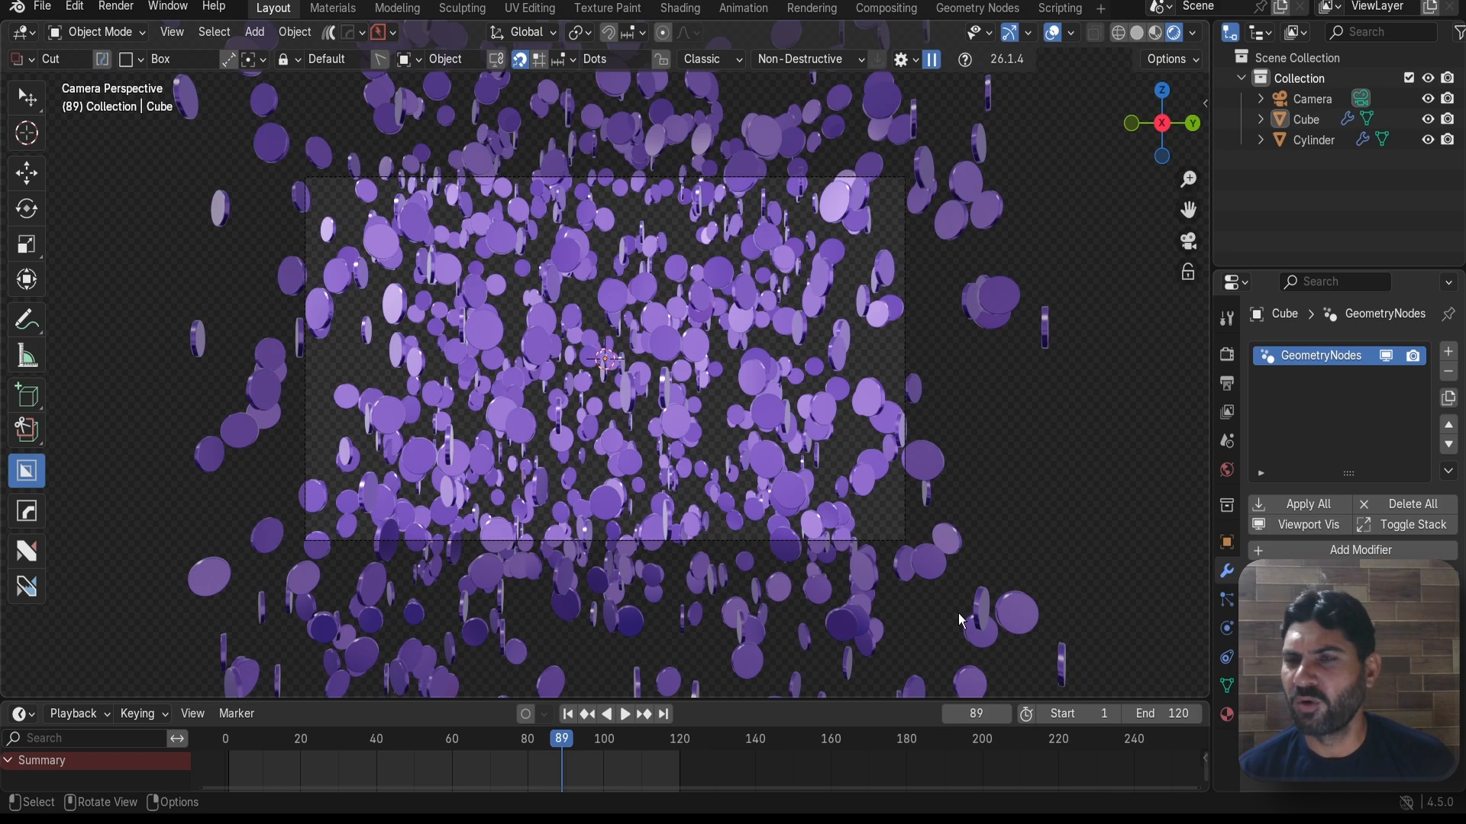
{"action": "left_click", "coordinate": [1193, 33]}
{"action": "left_click", "coordinate": [1266, 336]}
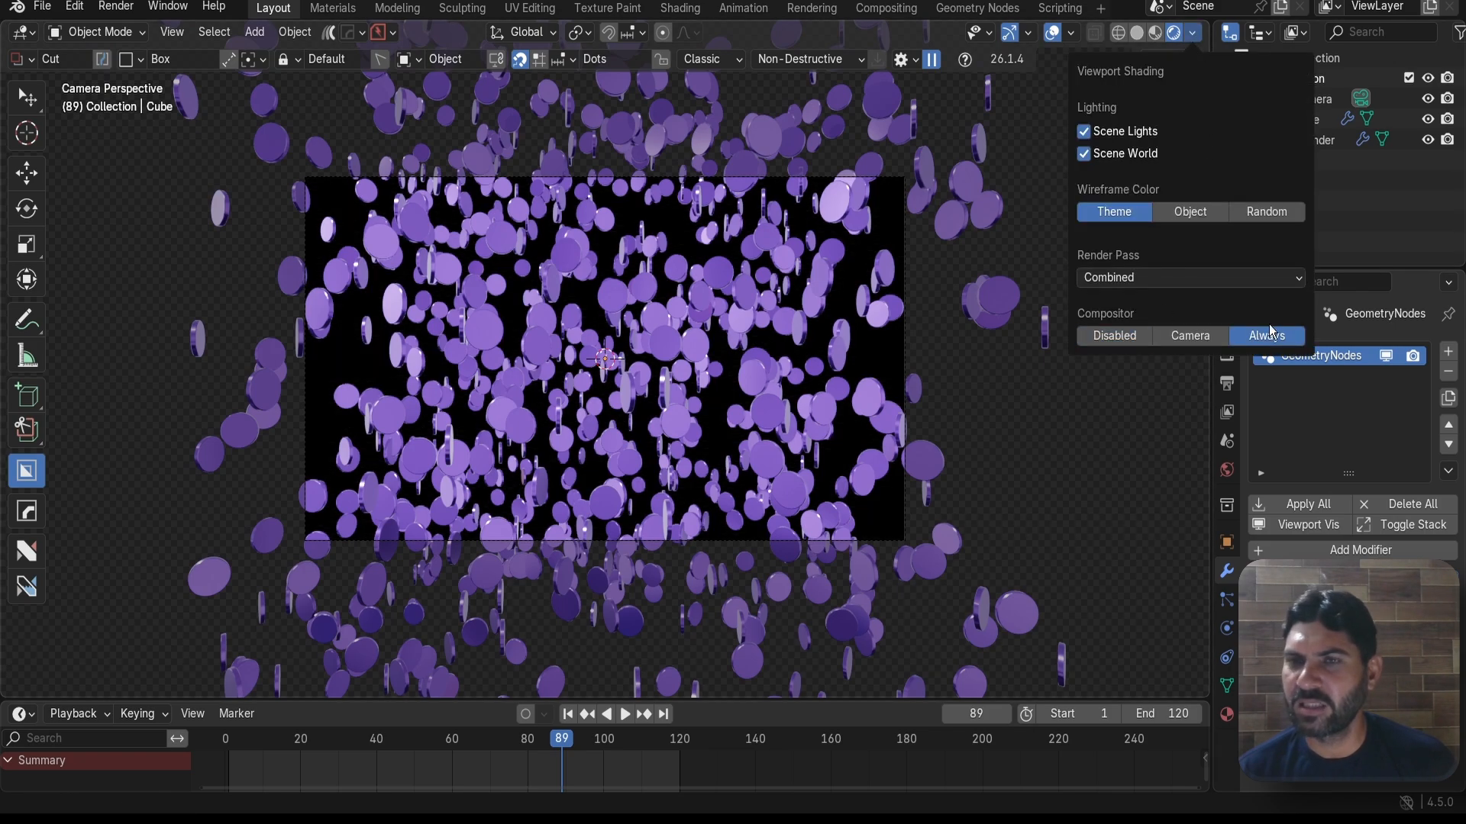
- Examine the composited background and the purple discs in the camera view
{"action": "scroll", "coordinate": [652, 338], "scroll_direction": "up", "scroll_amount": 2}
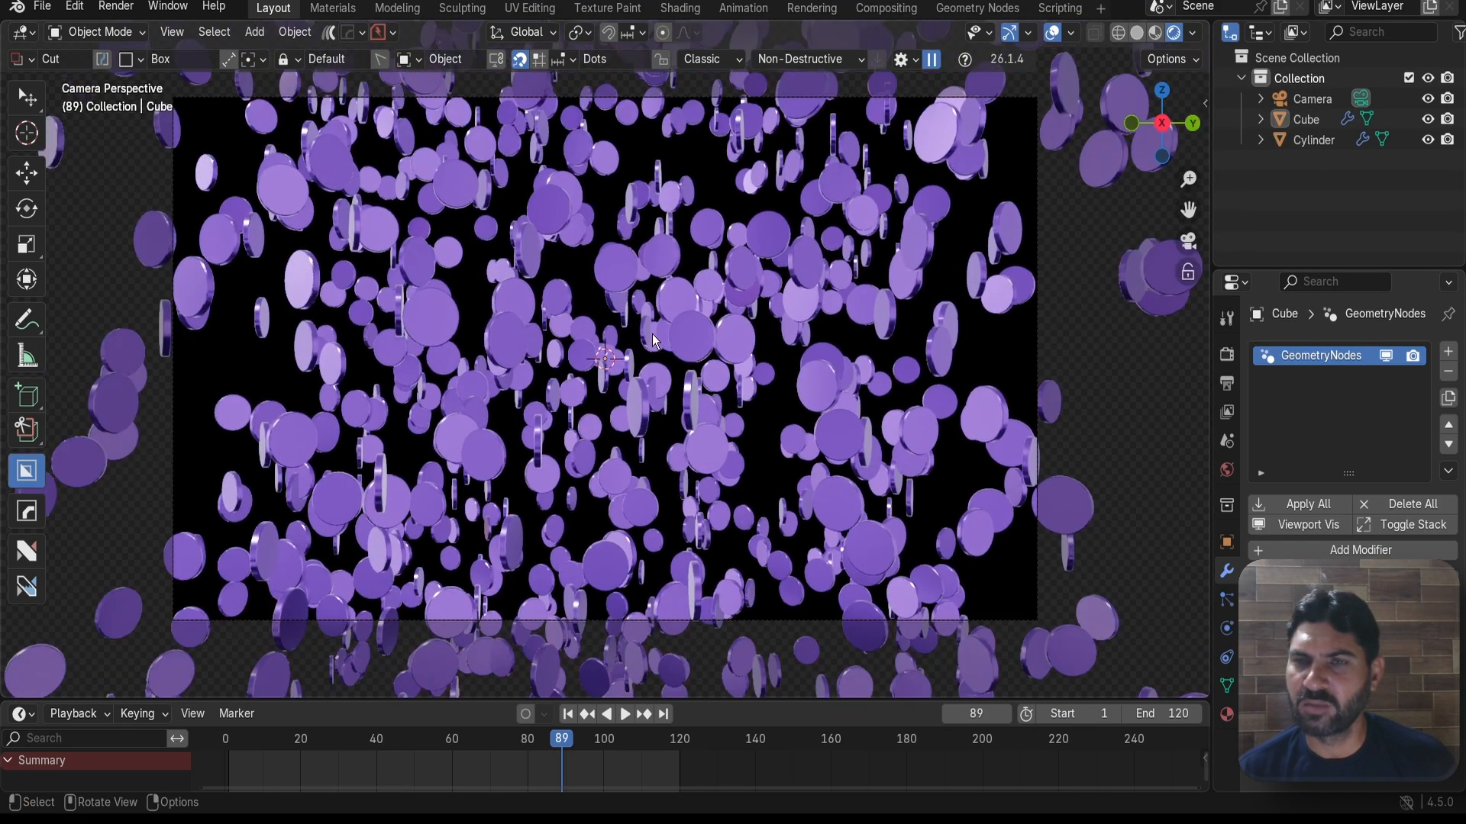
{"action": "scroll", "coordinate": [503, 321], "scroll_direction": "down", "scroll_amount": 1}
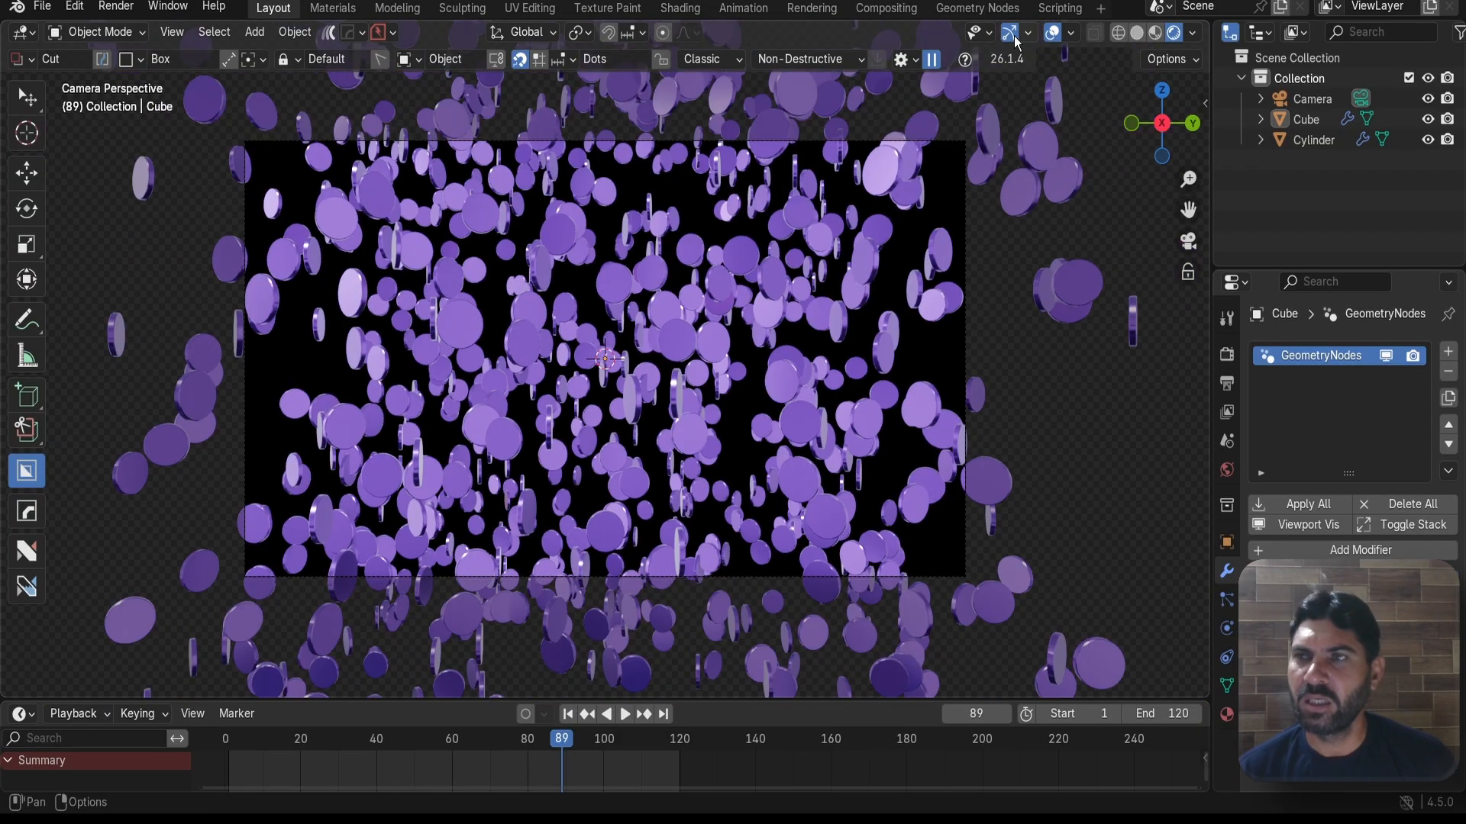
{"action": "scroll", "coordinate": [656, 302], "scroll_direction": "up", "scroll_amount": 2}
{"action": "scroll", "coordinate": [652, 311], "scroll_direction": "down", "scroll_amount": 2}
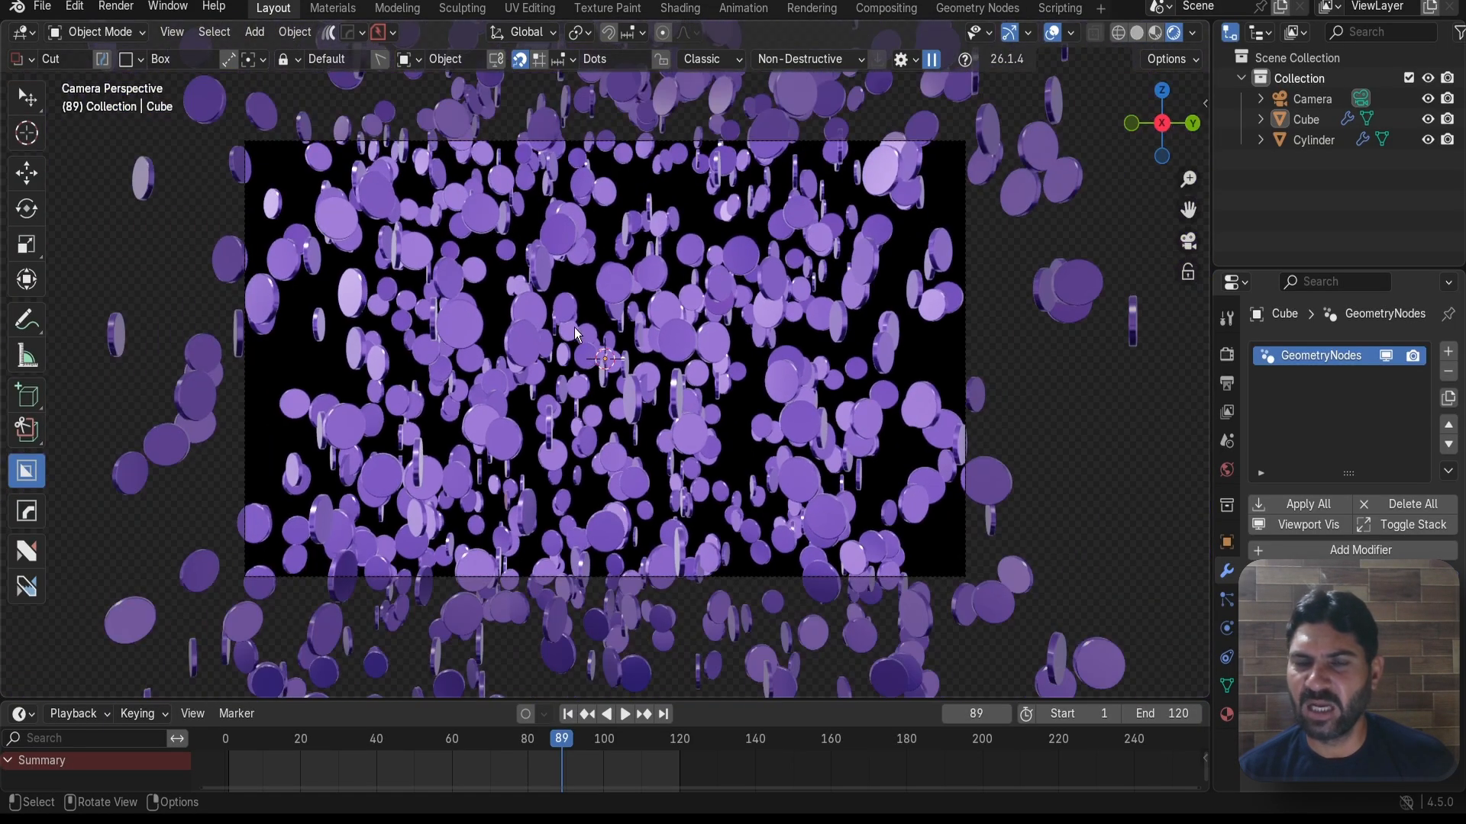
{"action": "scroll", "coordinate": [588, 334], "scroll_direction": "down", "scroll_amount": 3}
{"action": "scroll", "coordinate": [542, 321], "scroll_direction": "up", "scroll_amount": 4}
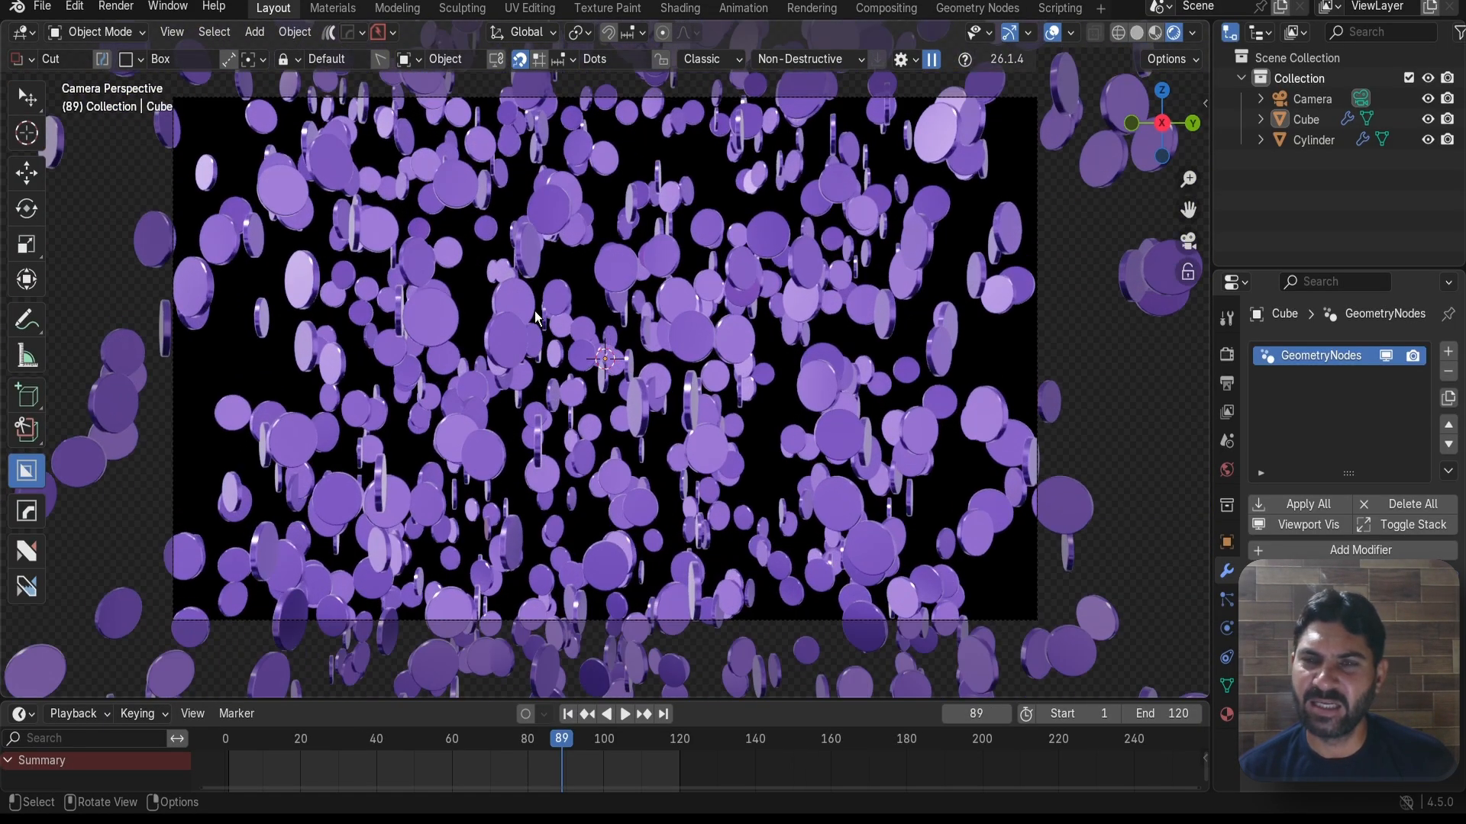
{"action": "scroll", "coordinate": [542, 309], "scroll_direction": "down", "scroll_amount": 6}
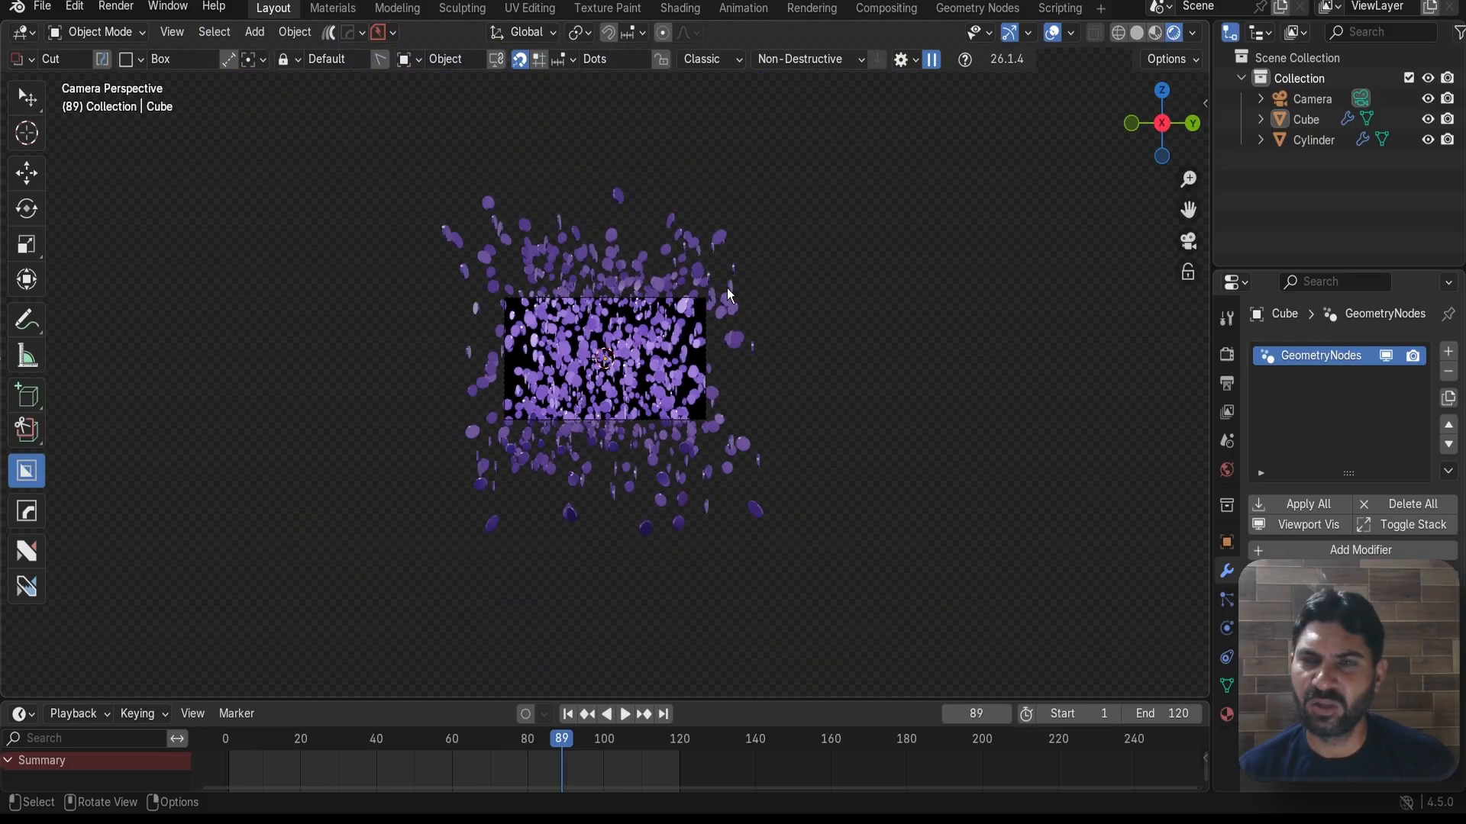
{"action": "scroll", "coordinate": [771, 306], "scroll_direction": "up", "scroll_amount": 3}
{"action": "scroll", "coordinate": [826, 291], "scroll_direction": "up", "scroll_amount": 1}
- Add a spot light at the world origin
{"action": "middle_click_drag", "start_coordinate": [826, 291], "coordinate": [739, 392]}
{"action": "scroll", "coordinate": [797, 338], "scroll_direction": "down", "scroll_amount": 5}
{"action": "key", "text": "shift+a"}
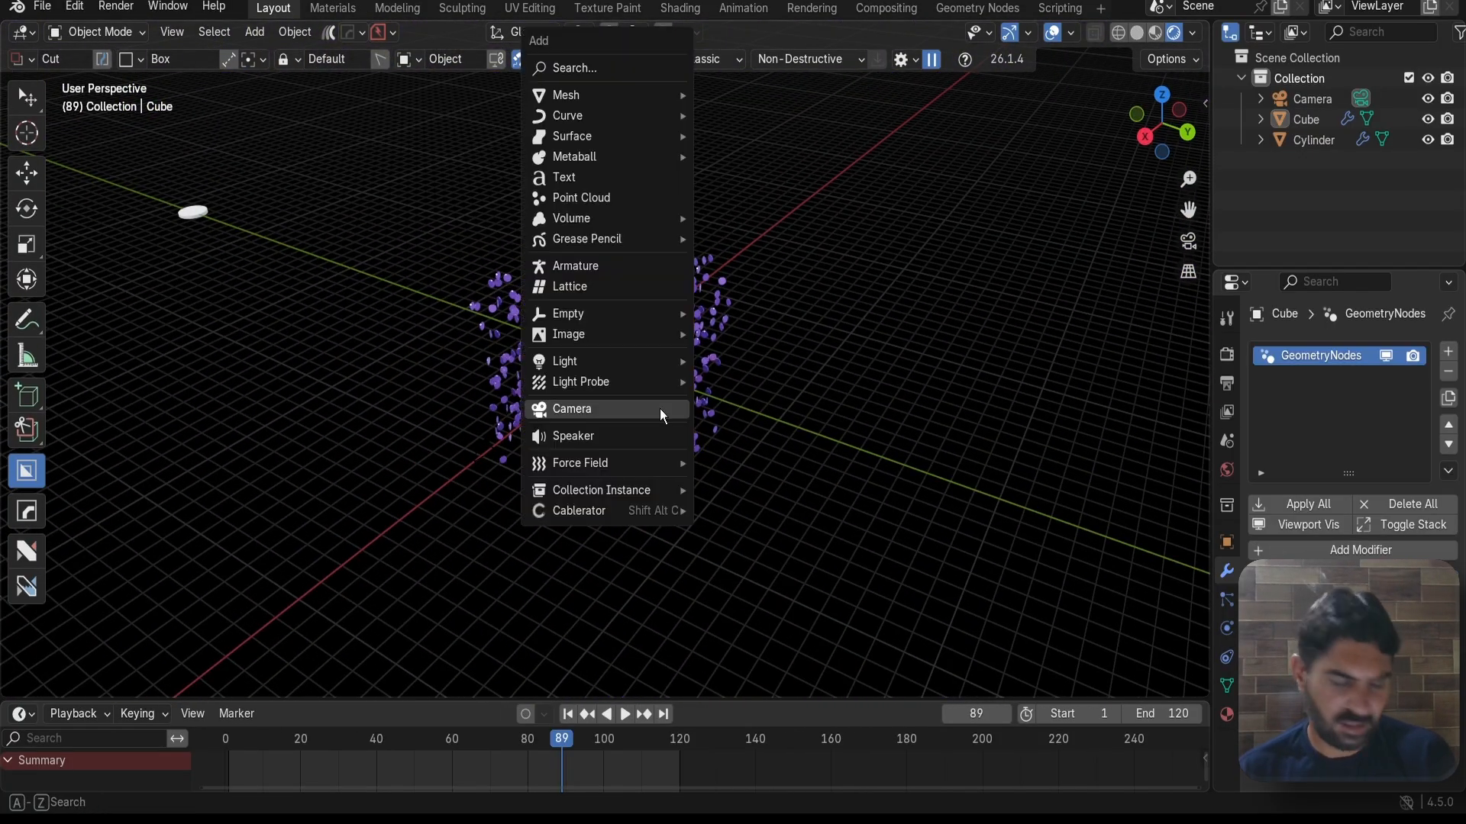
{"action": "mouse_move", "coordinate": [620, 365]}
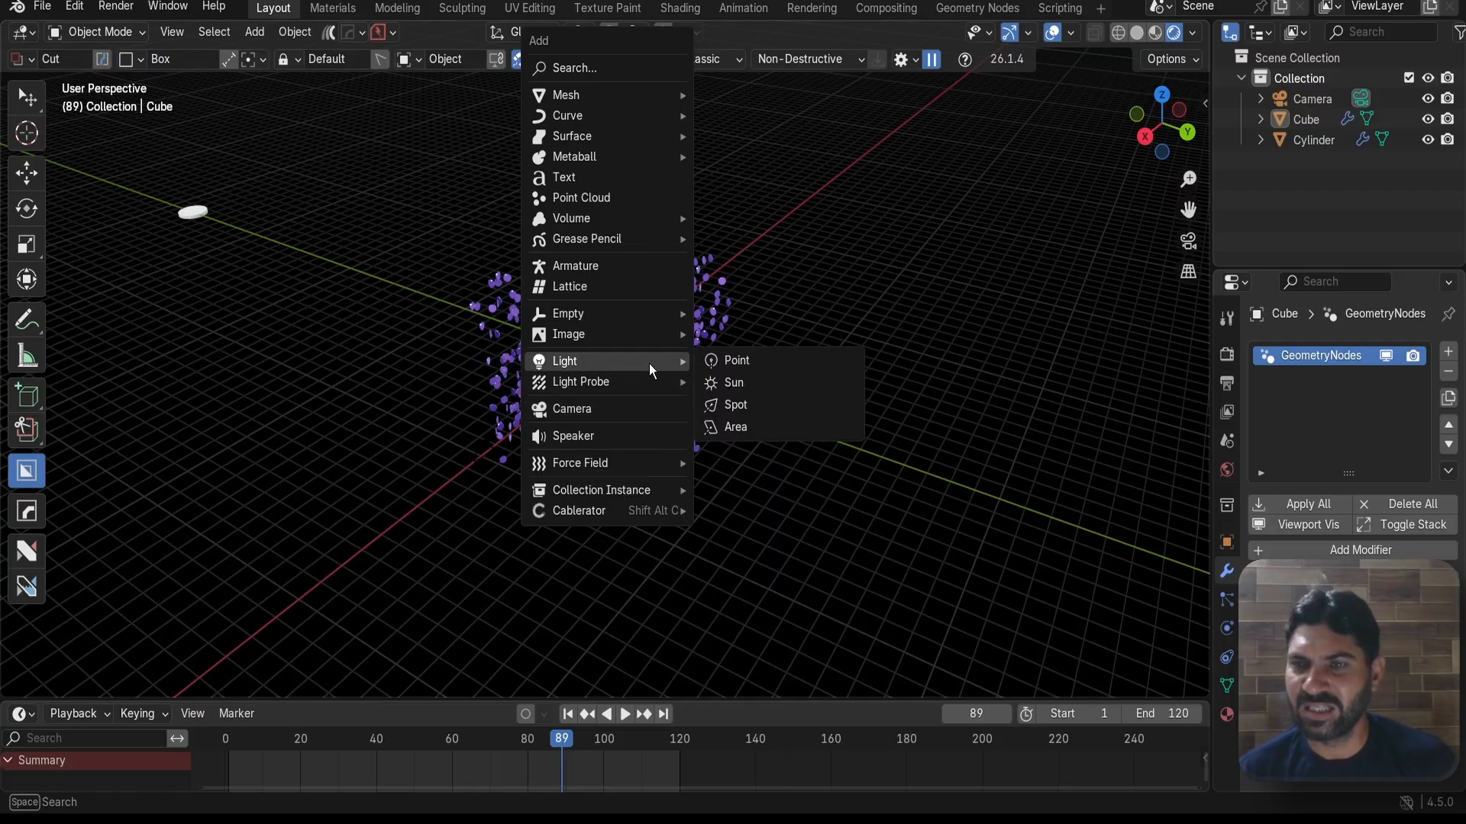
{"action": "left_click", "coordinate": [736, 403]}
- Rotate the spot light 90° about the global Y axis
{"action": "scroll", "coordinate": [759, 389], "scroll_direction": "up", "scroll_amount": 4}
{"action": "scroll", "coordinate": [771, 366], "scroll_direction": "down", "scroll_amount": 4}
{"action": "middle_click_drag", "start_coordinate": [775, 360], "coordinate": [716, 437]}
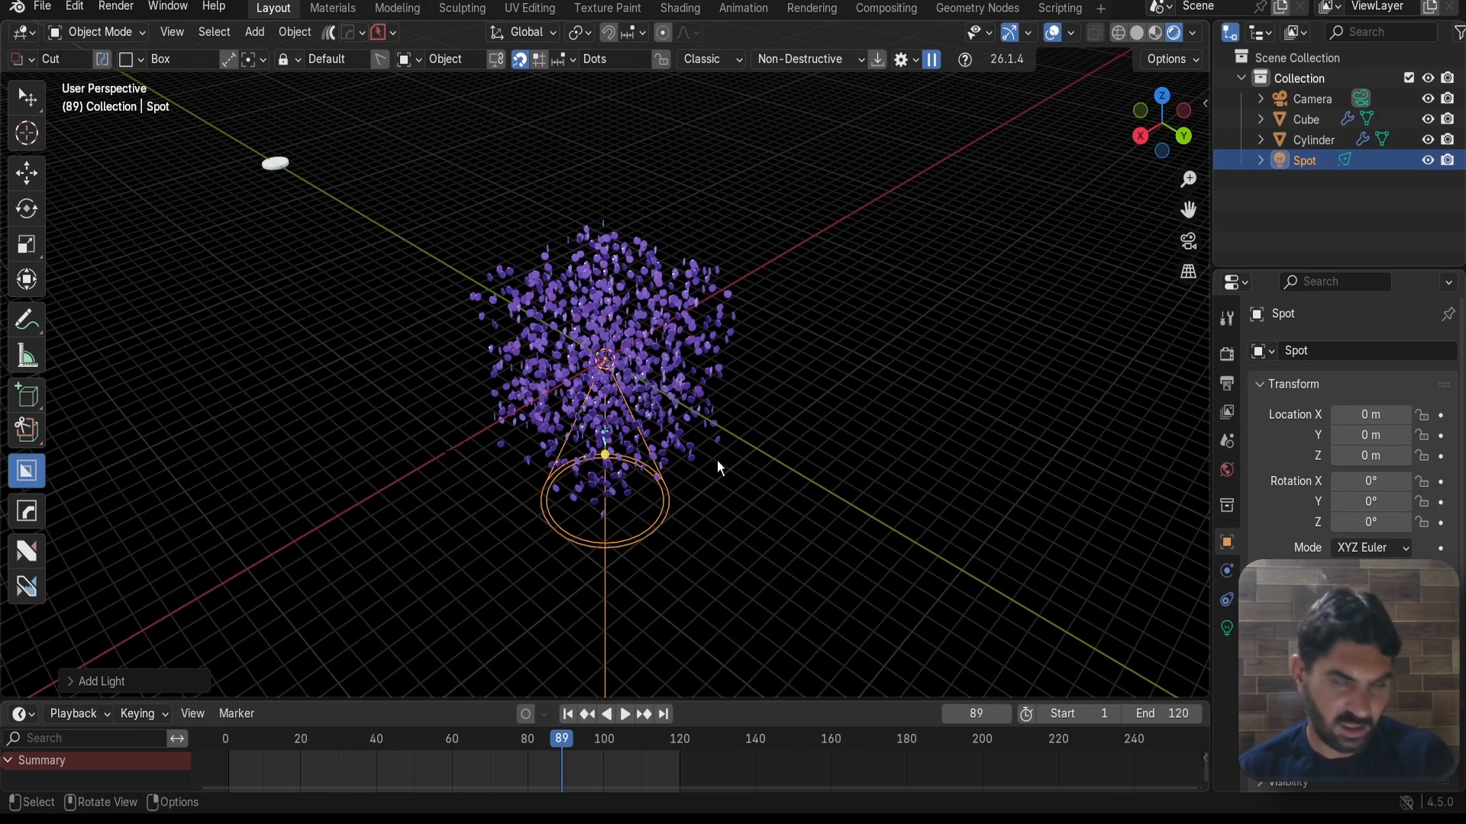
{"action": "key", "text": "r"}
{"action": "key", "text": "y"}
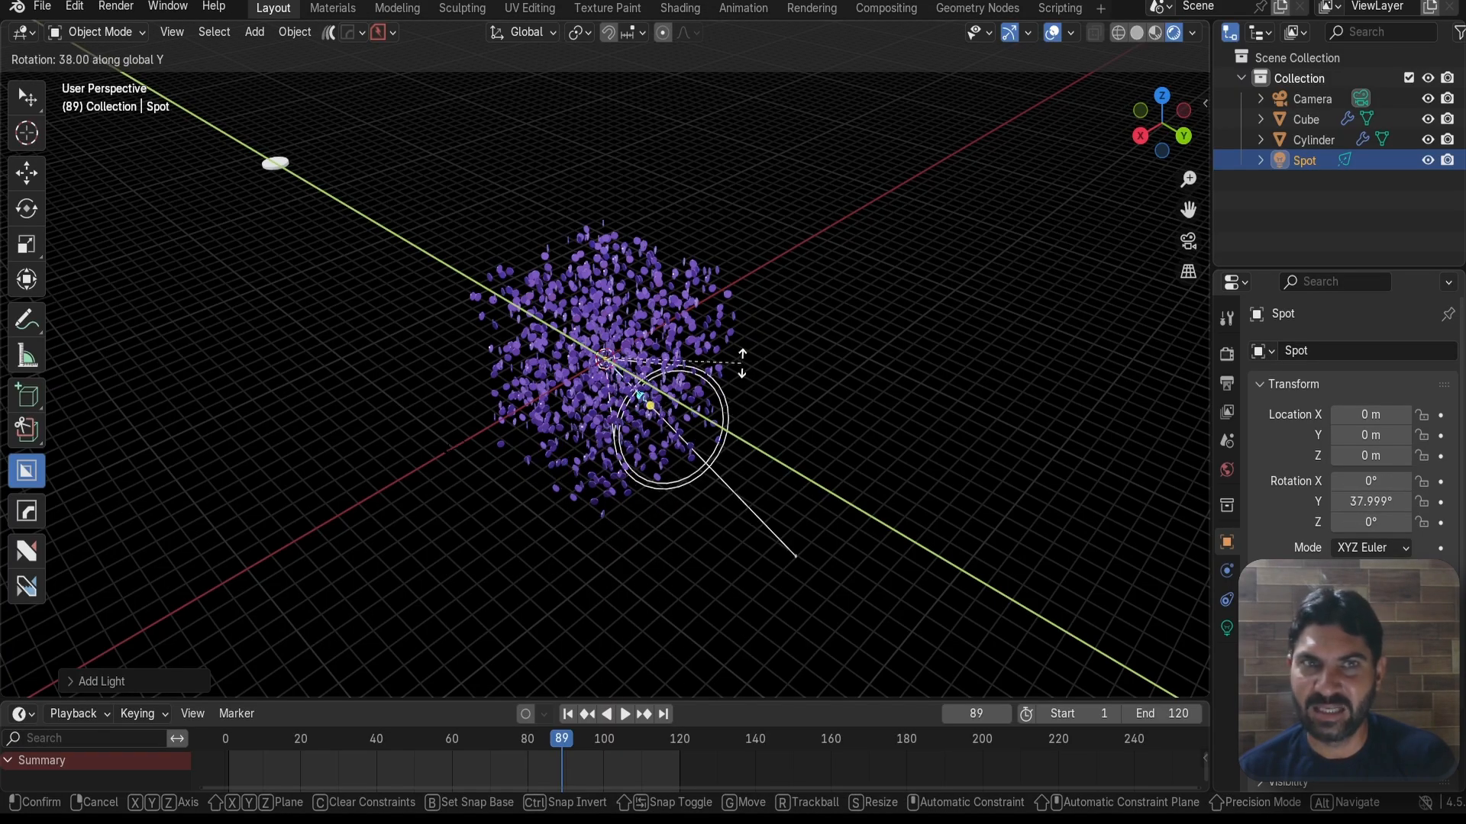
{"action": "type", "text": "90"}
{"action": "key", "text": "Return"}
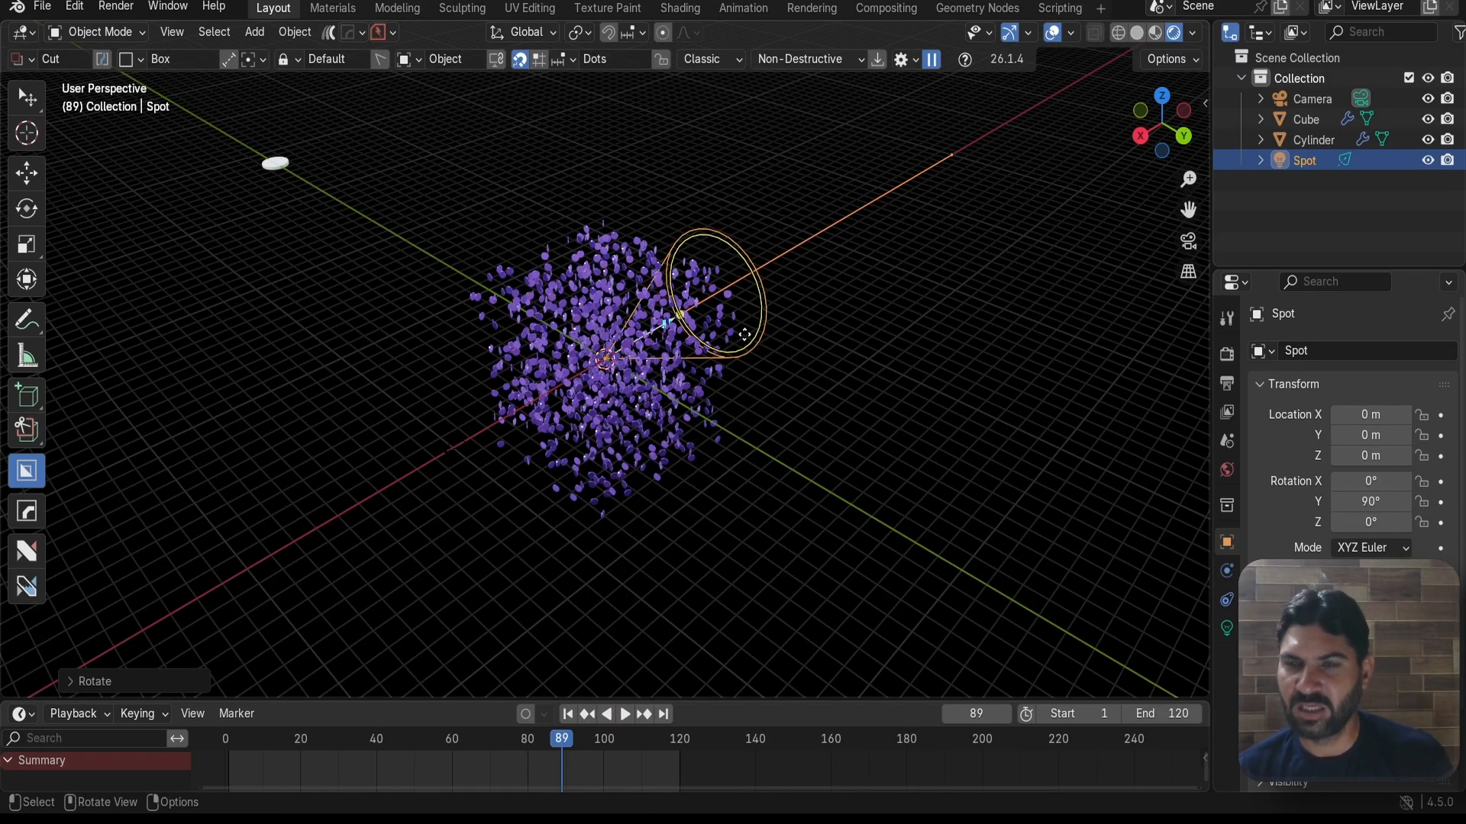
- Move the spot light along the global X axis to about 12.06 m, in front of the discs
{"action": "middle_click_drag", "start_coordinate": [745, 333], "coordinate": [749, 331]}
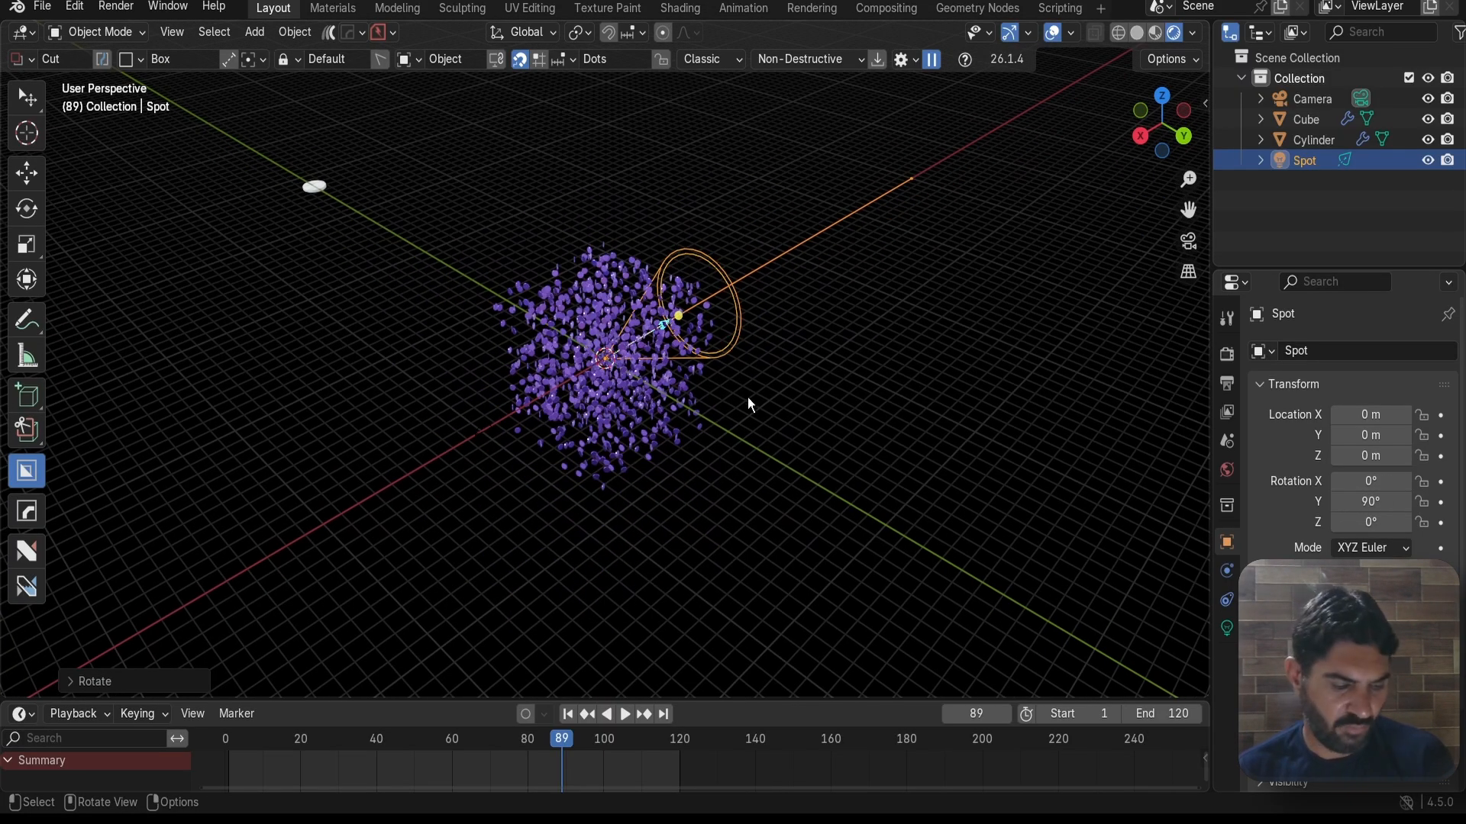
{"action": "key", "text": "g"}
{"action": "key", "text": "x"}
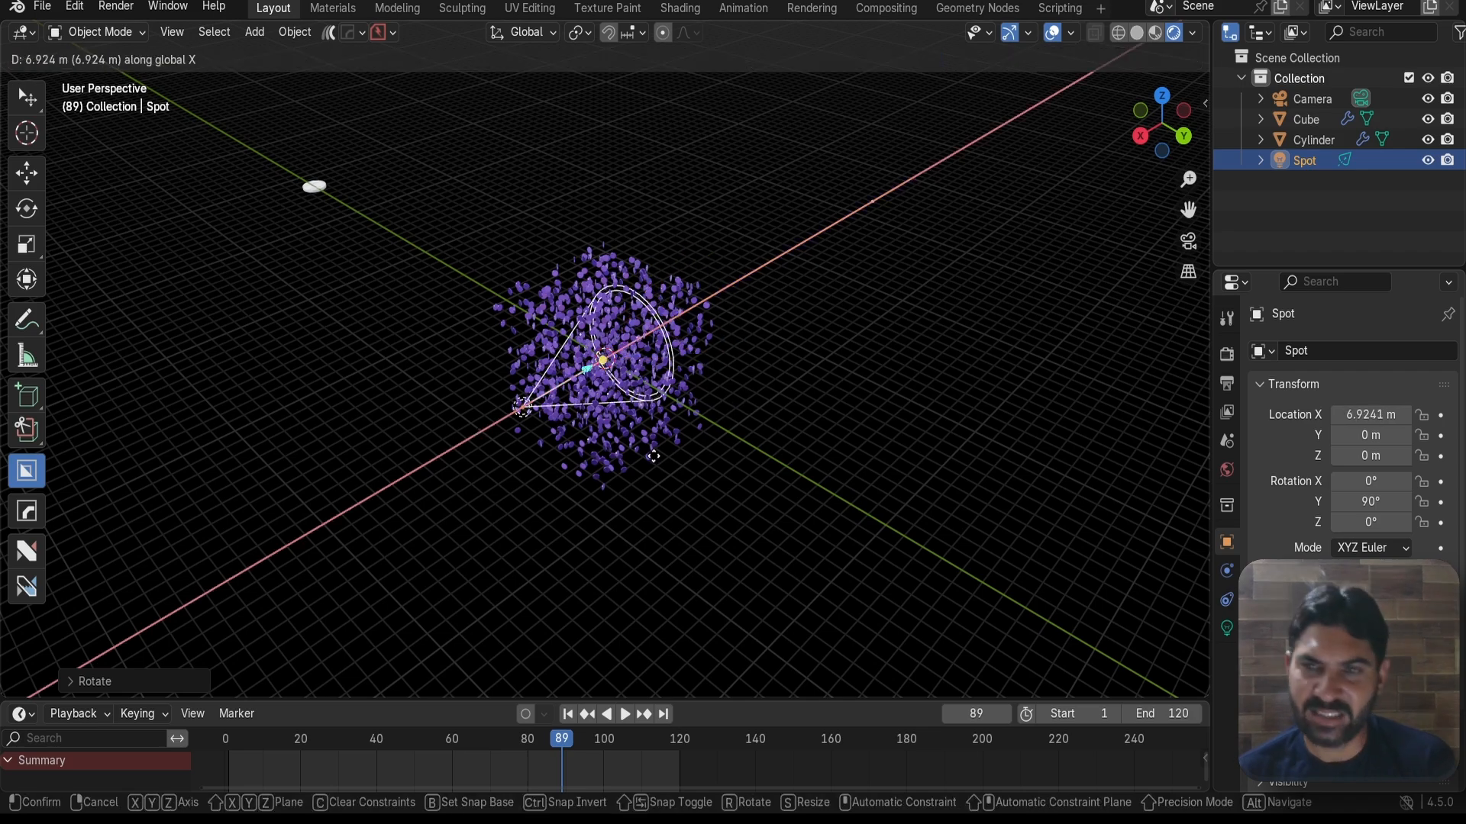
{"action": "left_click", "coordinate": [599, 497]}
{"action": "scroll", "coordinate": [550, 496], "scroll_direction": "up", "scroll_amount": 8}
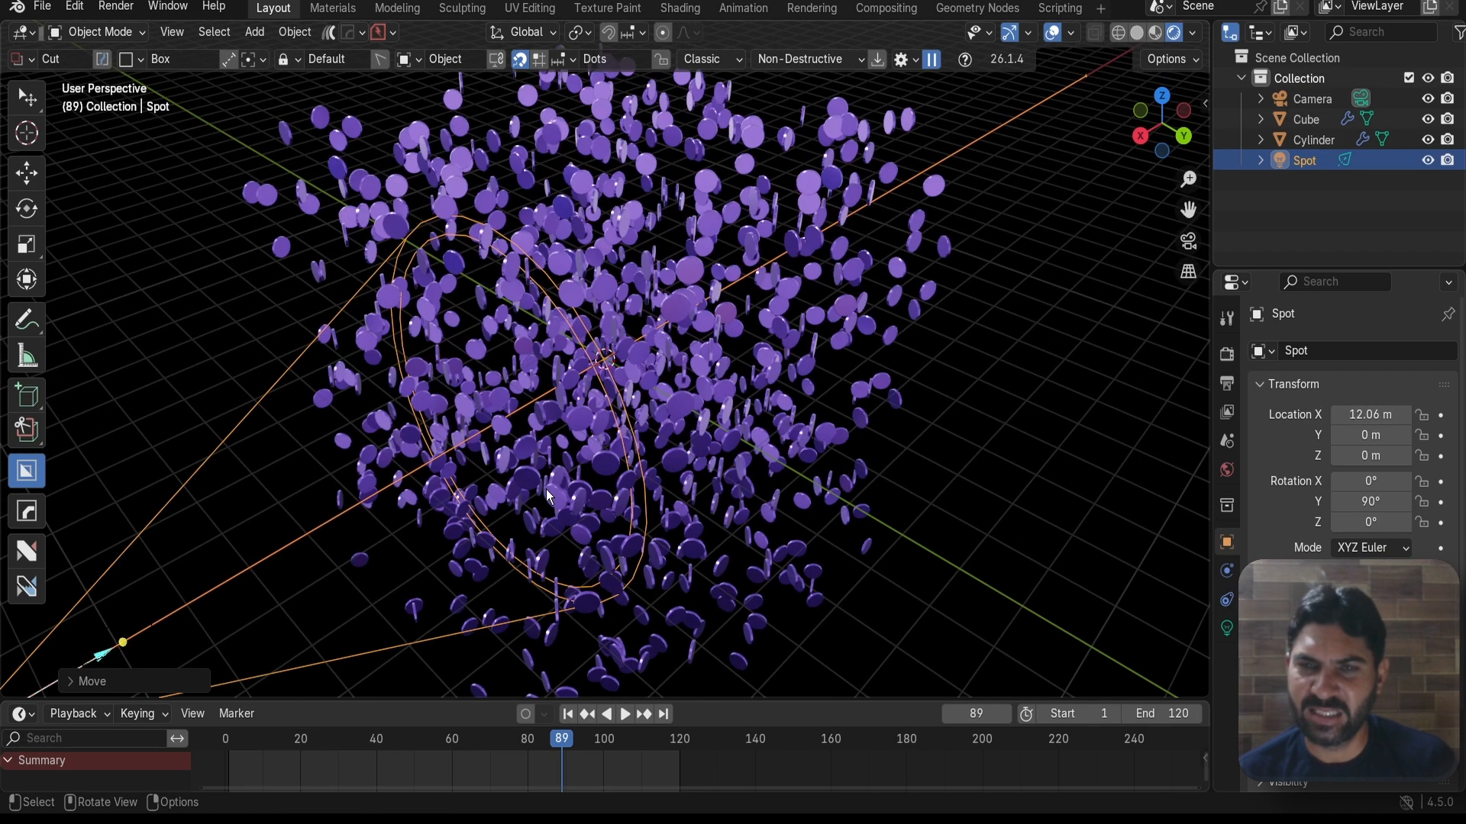
{"action": "scroll", "coordinate": [549, 458], "scroll_direction": "down", "scroll_amount": 8}
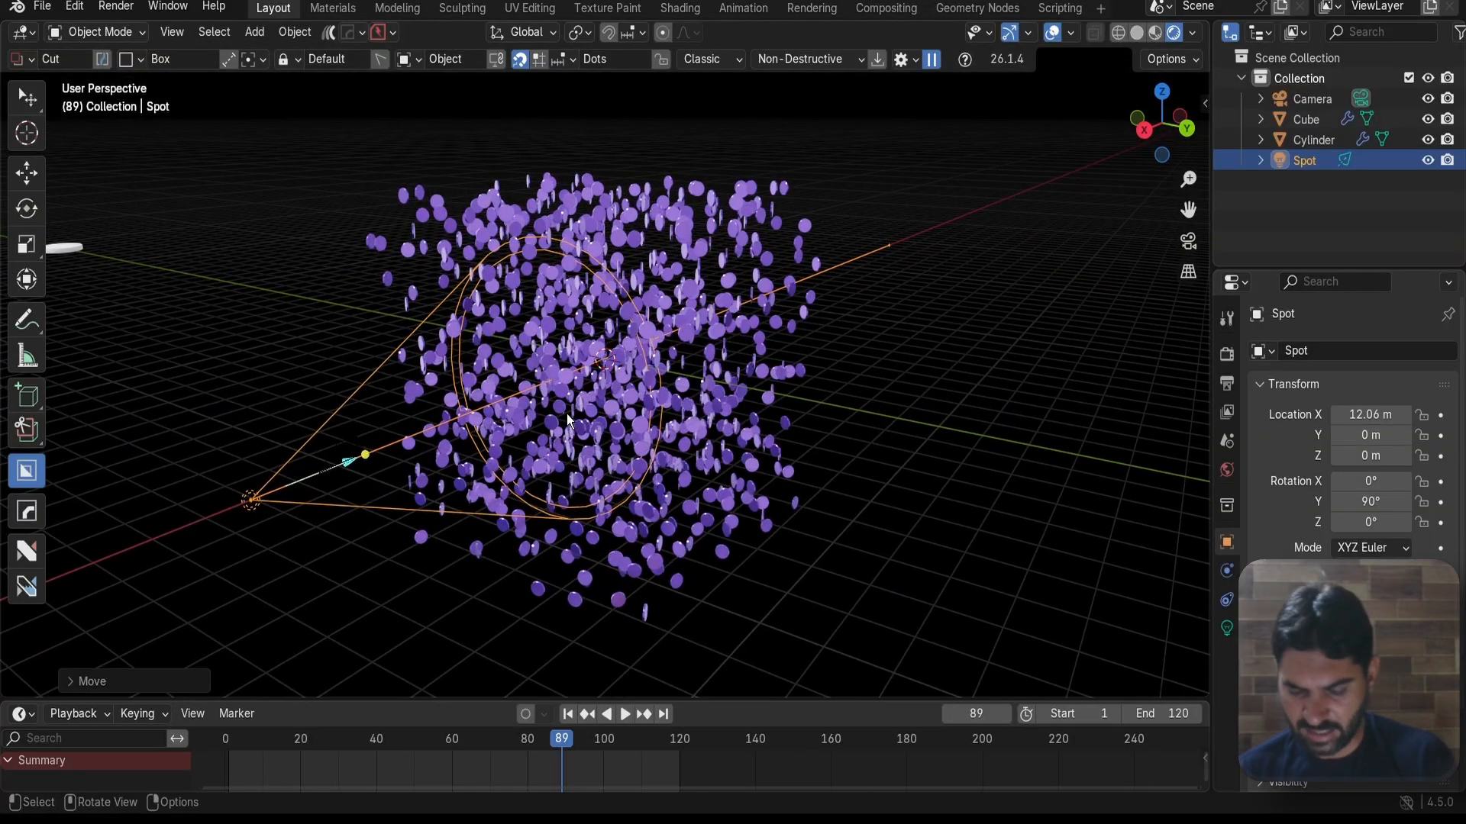
- Return to the camera view and set the spot light's color to orange and its power to 5000
{"action": "key", "text": "KP_0"}
{"action": "scroll", "coordinate": [599, 397], "scroll_direction": "up", "scroll_amount": 4}
{"action": "scroll", "coordinate": [687, 344], "scroll_direction": "down", "scroll_amount": 2}
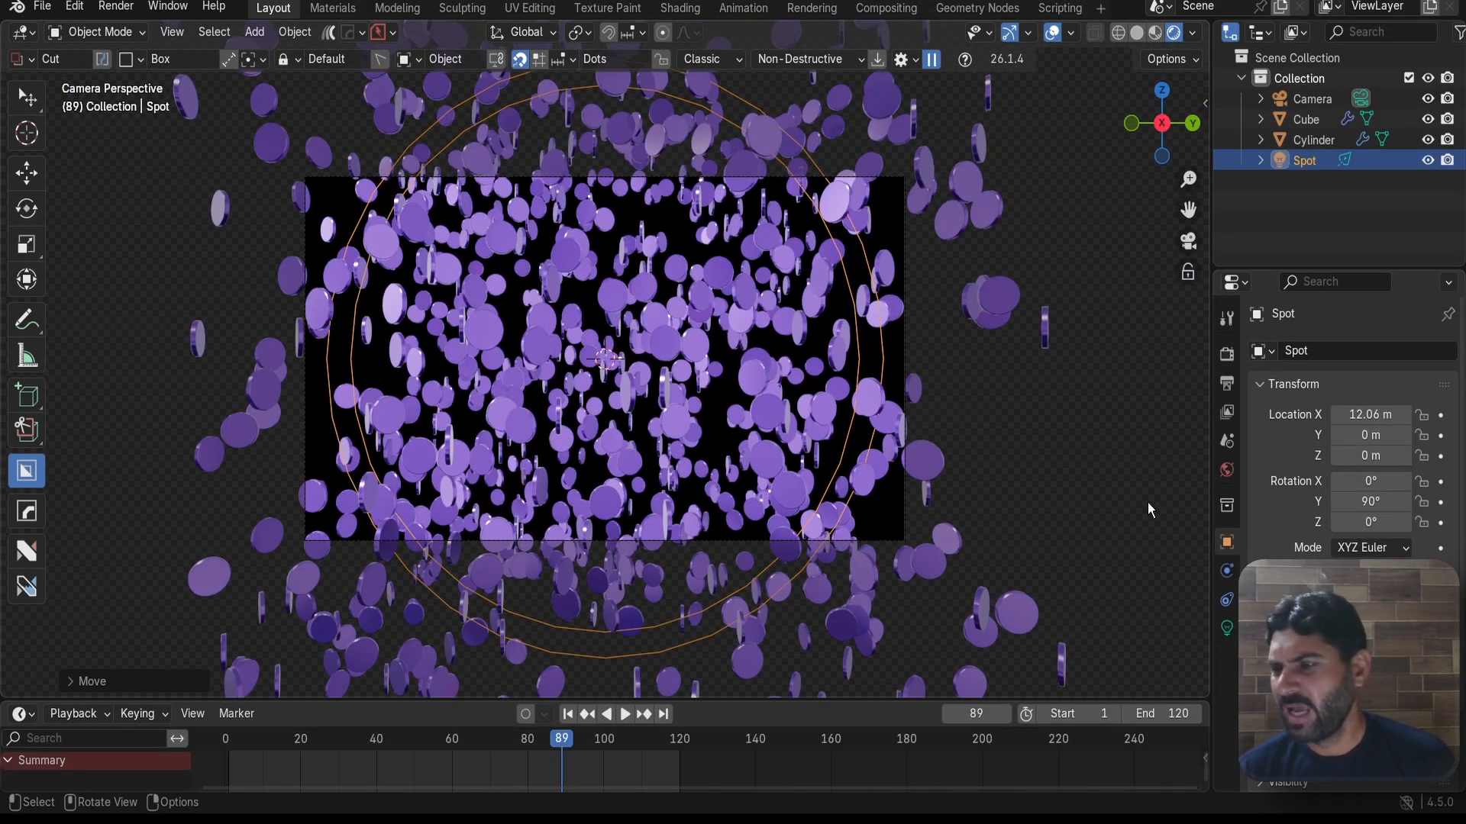
{"action": "left_click", "coordinate": [1226, 628]}
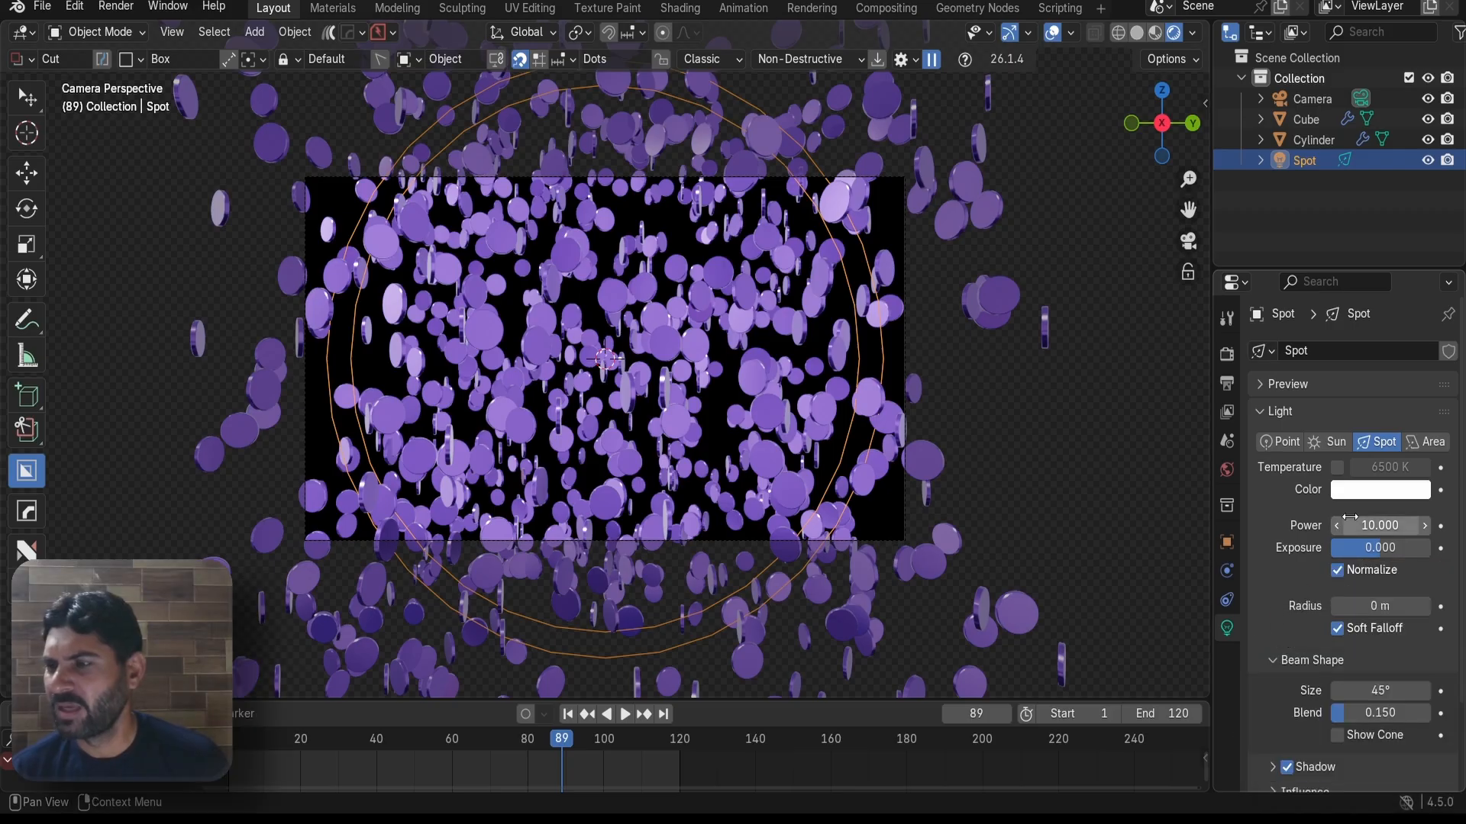
{"action": "left_click", "coordinate": [1377, 497]}
{"action": "left_click_drag", "start_coordinate": [1326, 255], "coordinate": [1296, 313]}
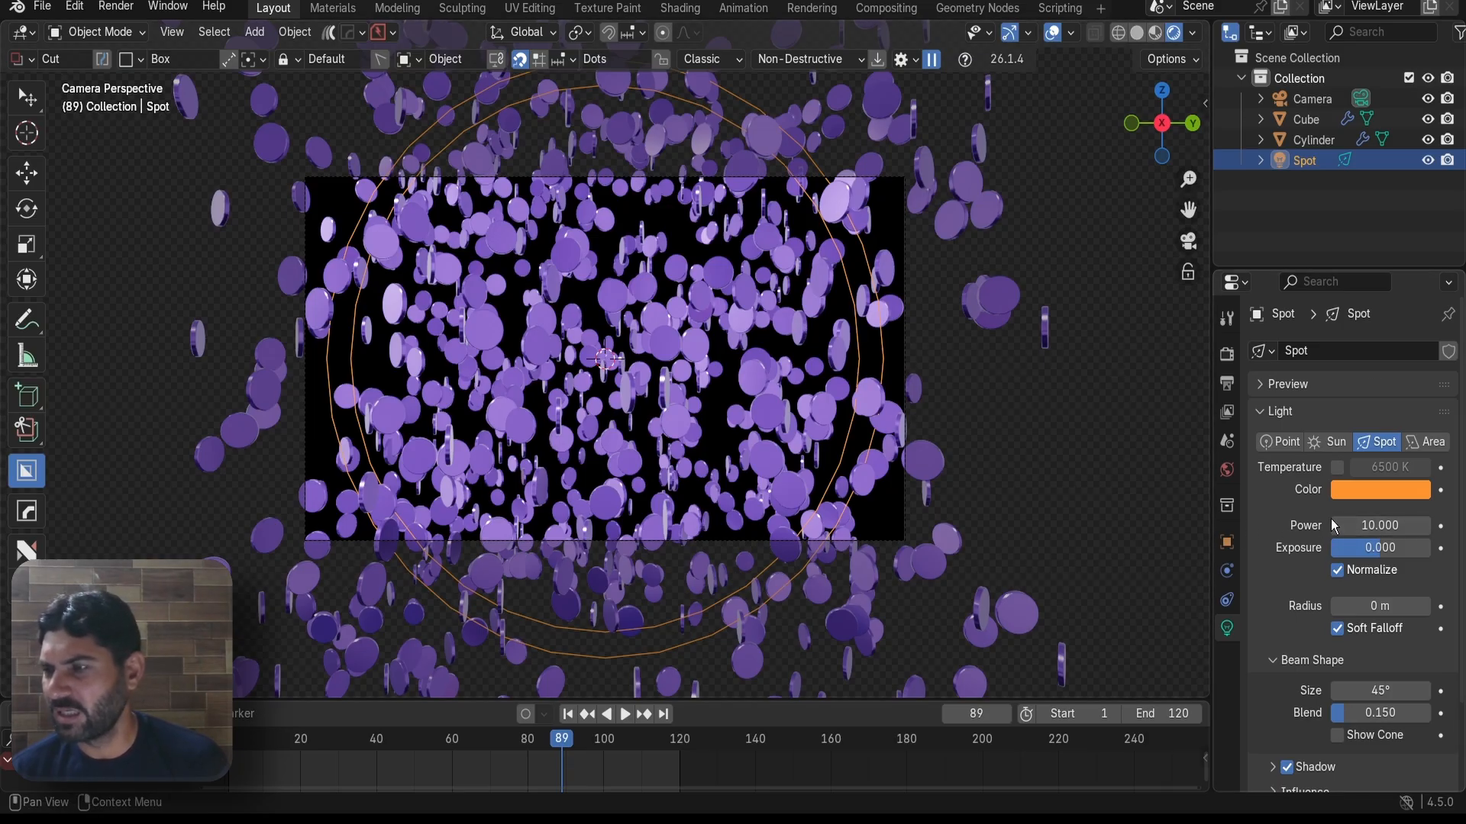
{"action": "left_click", "coordinate": [1376, 527]}
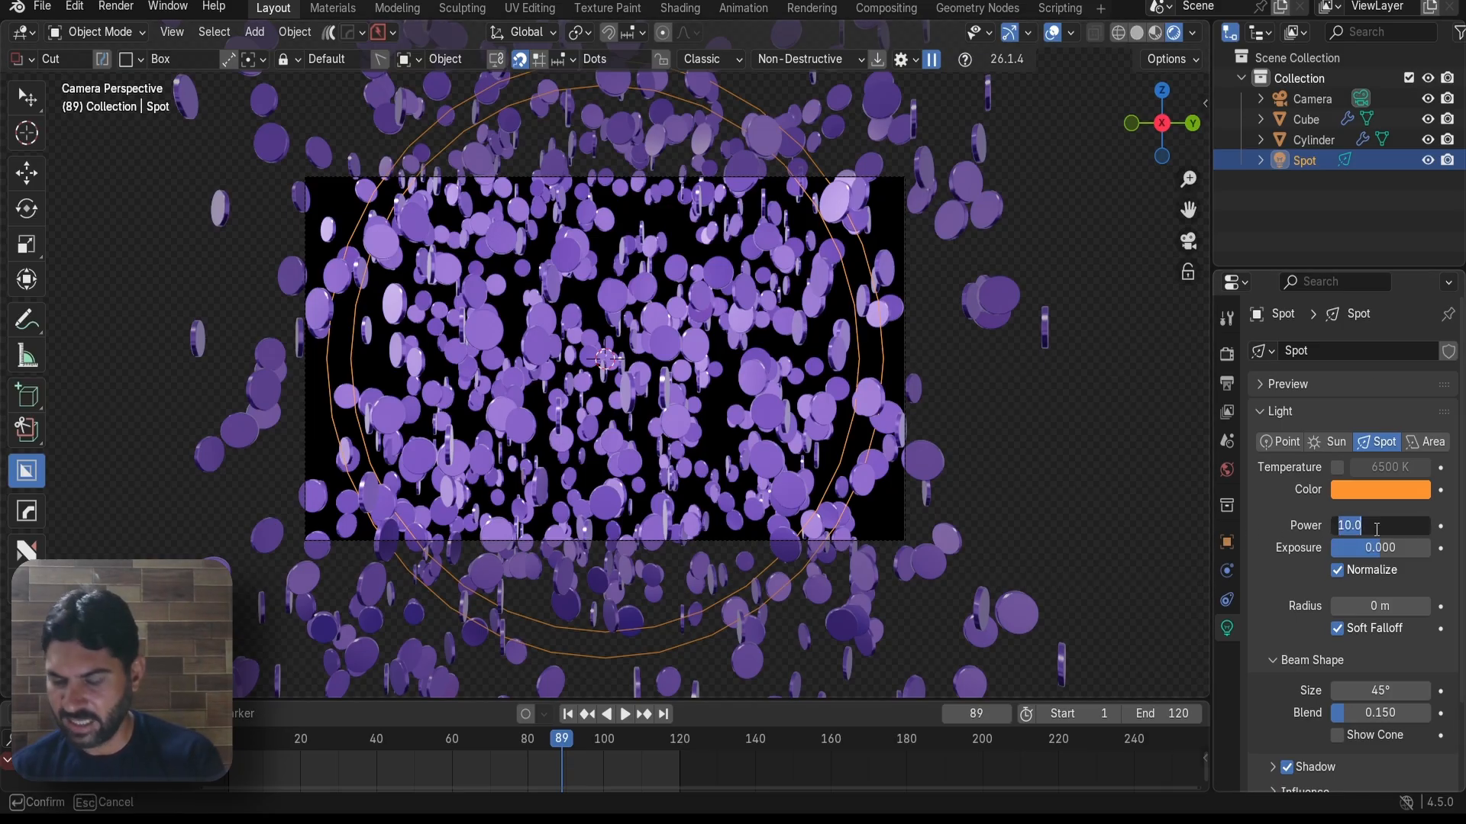
{"action": "key", "text": "Return"}
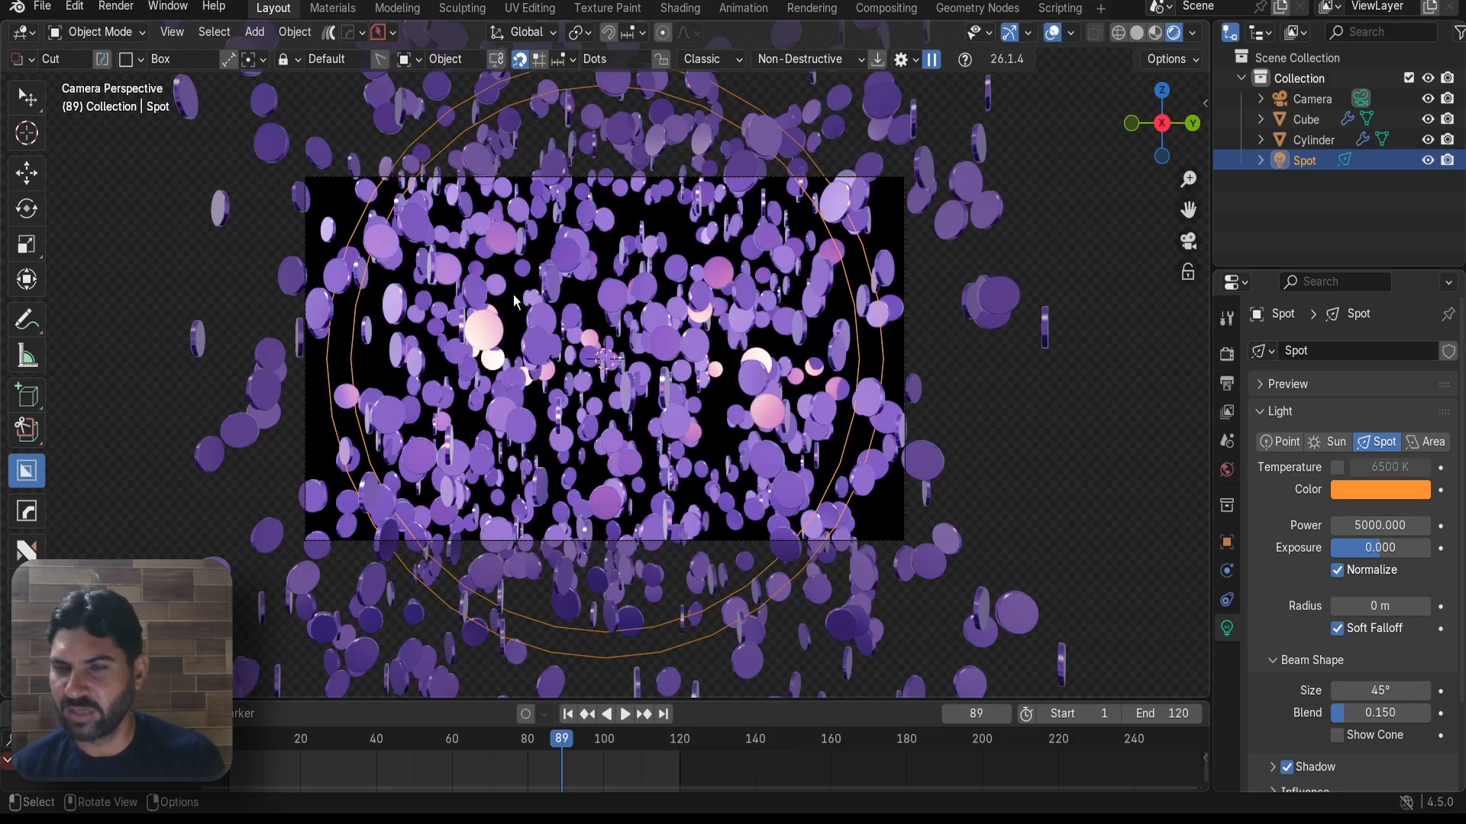
- Examine how the orange spot light falls on the discs from several viewing angles
{"action": "scroll", "coordinate": [599, 390], "scroll_direction": "up", "scroll_amount": 2}
{"action": "scroll", "coordinate": [588, 393], "scroll_direction": "down", "scroll_amount": 3}
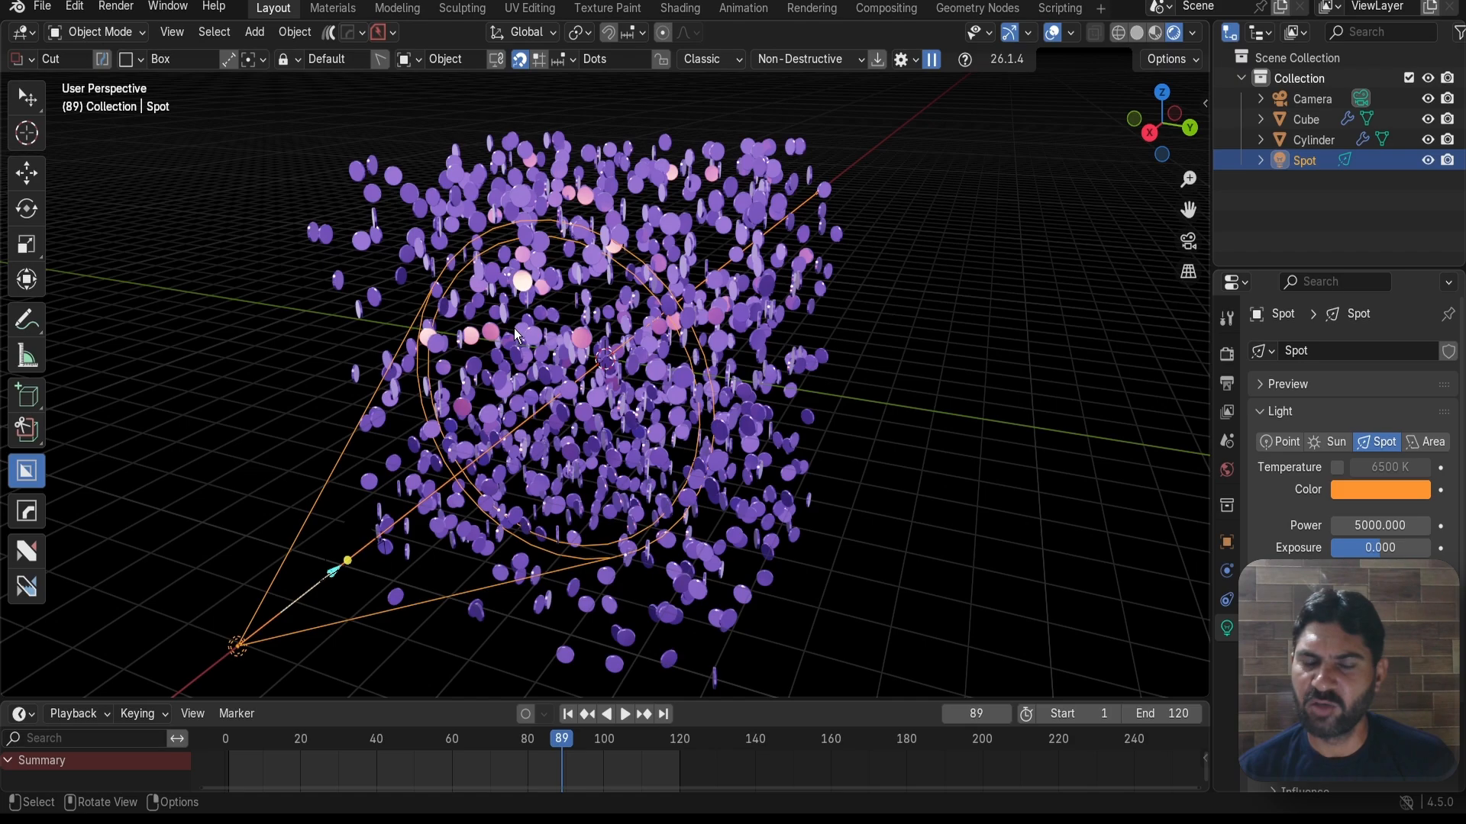
{"action": "scroll", "coordinate": [514, 328], "scroll_direction": "up", "scroll_amount": 2}
{"action": "scroll", "coordinate": [475, 287], "scroll_direction": "down", "scroll_amount": 4}
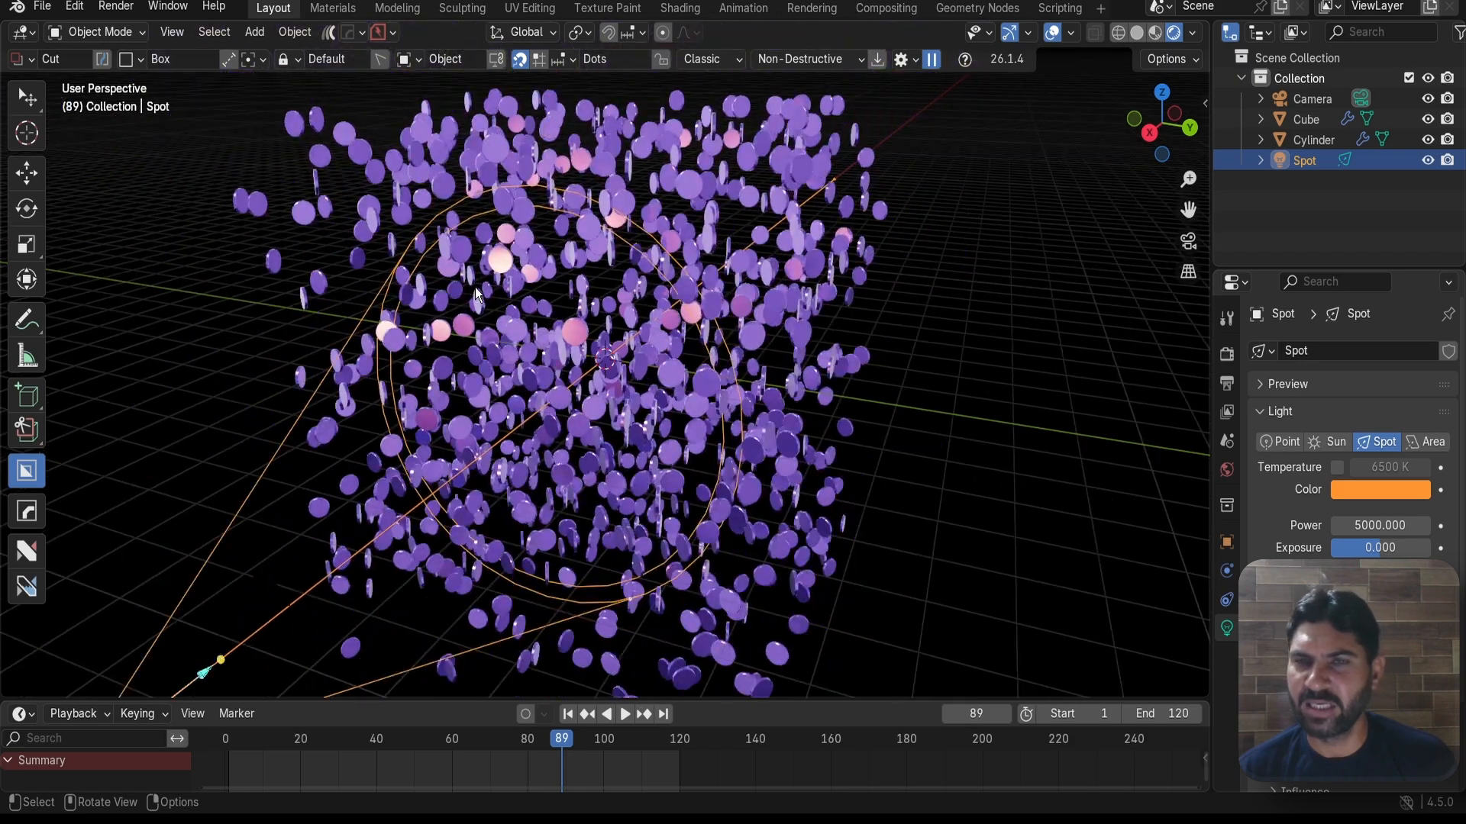
{"action": "scroll", "coordinate": [652, 283], "scroll_direction": "up", "scroll_amount": 5}
{"action": "scroll", "coordinate": [652, 282], "scroll_direction": "up", "scroll_amount": 1}
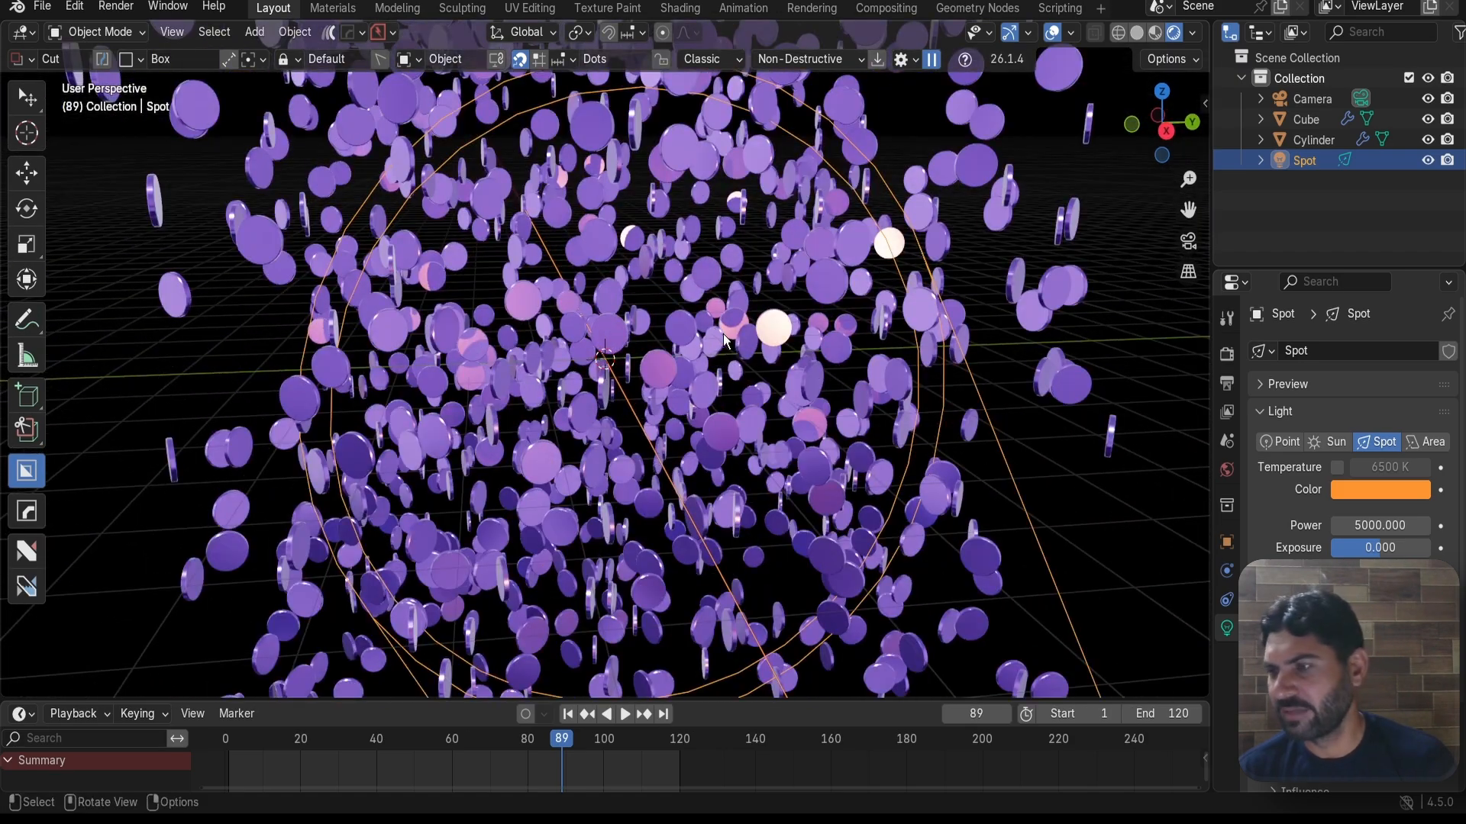
{"action": "scroll", "coordinate": [720, 413], "scroll_direction": "down", "scroll_amount": 3}
{"action": "scroll", "coordinate": [688, 417], "scroll_direction": "up", "scroll_amount": 1}
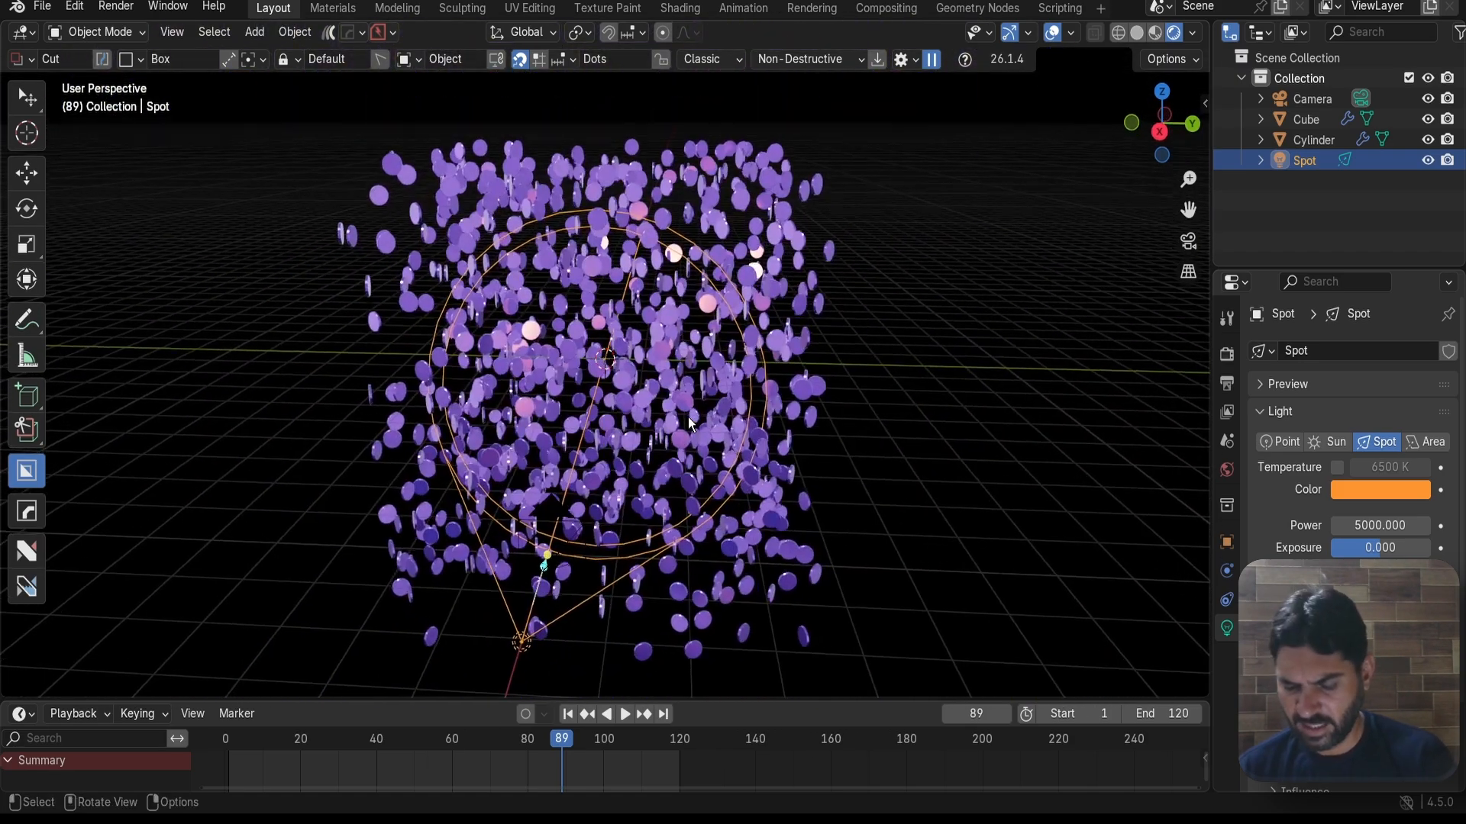
- From the camera view, increase the spot light's beam size until its cone spans the frame's width
{"action": "key", "text": "KP_0"}
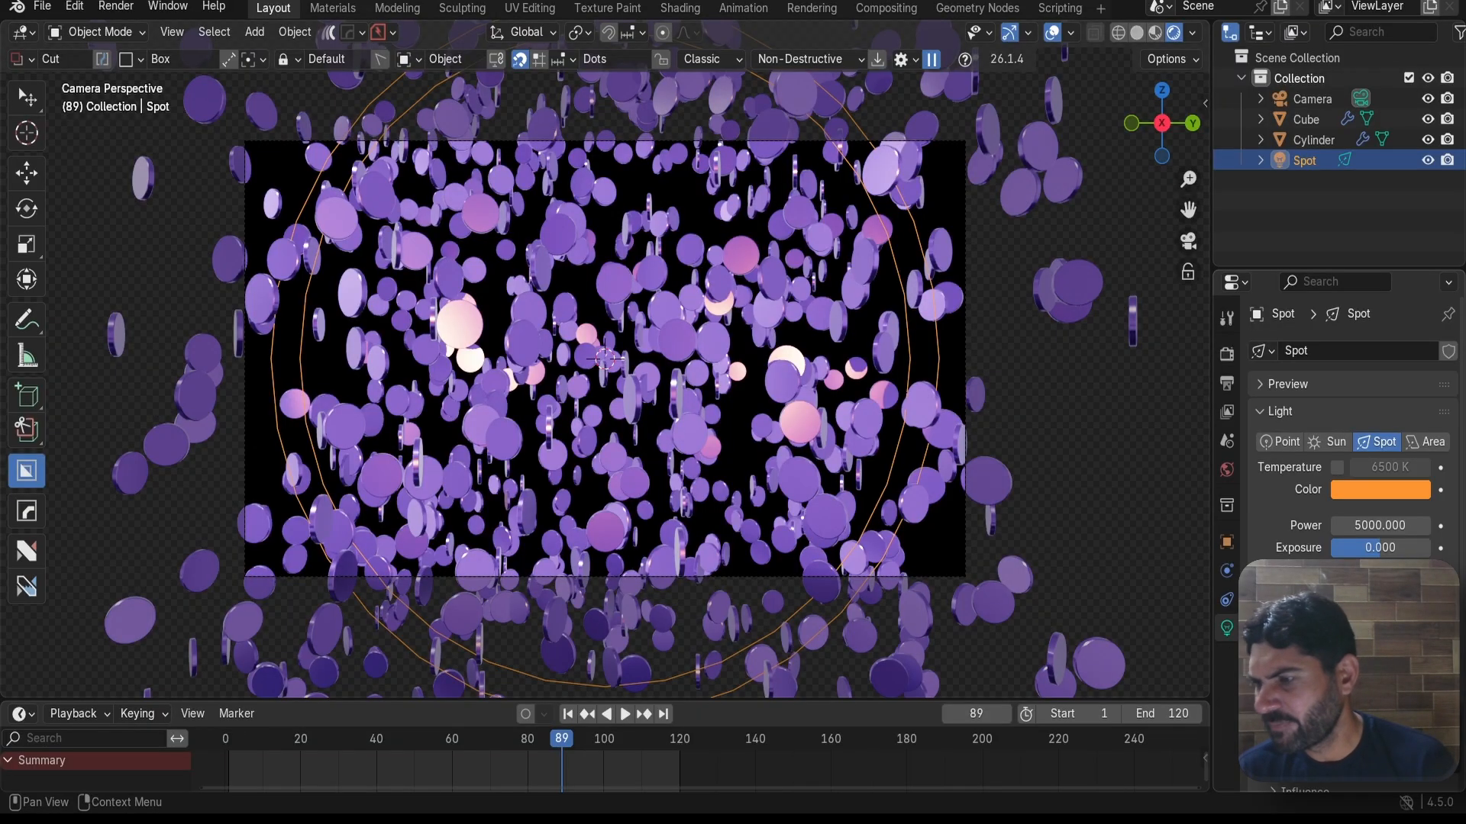
{"action": "left_click_drag", "start_coordinate": [1379, 687], "coordinate": [1423, 686]}
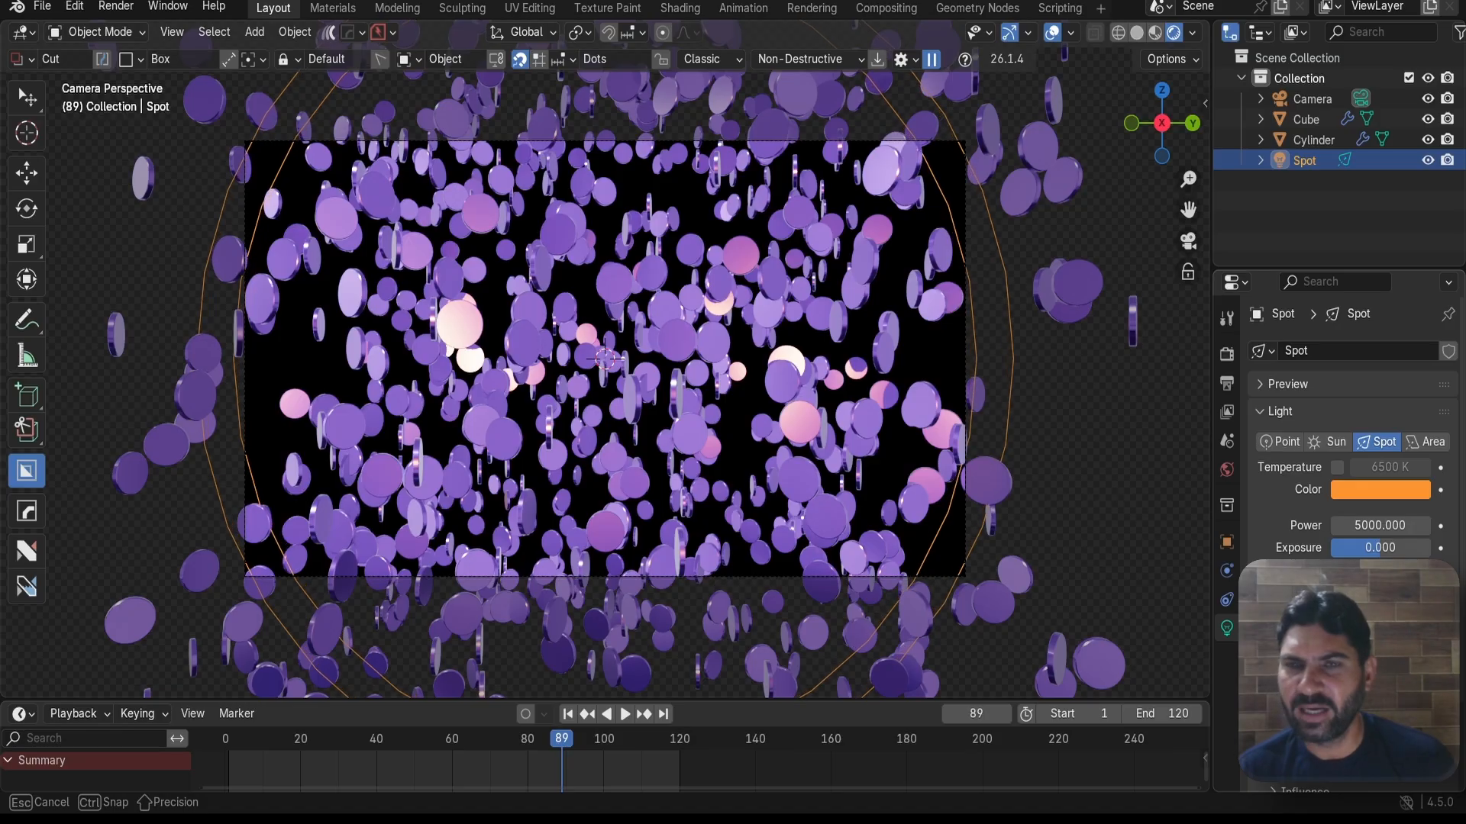
{"action": "scroll", "coordinate": [588, 506], "scroll_direction": "up", "scroll_amount": 3}
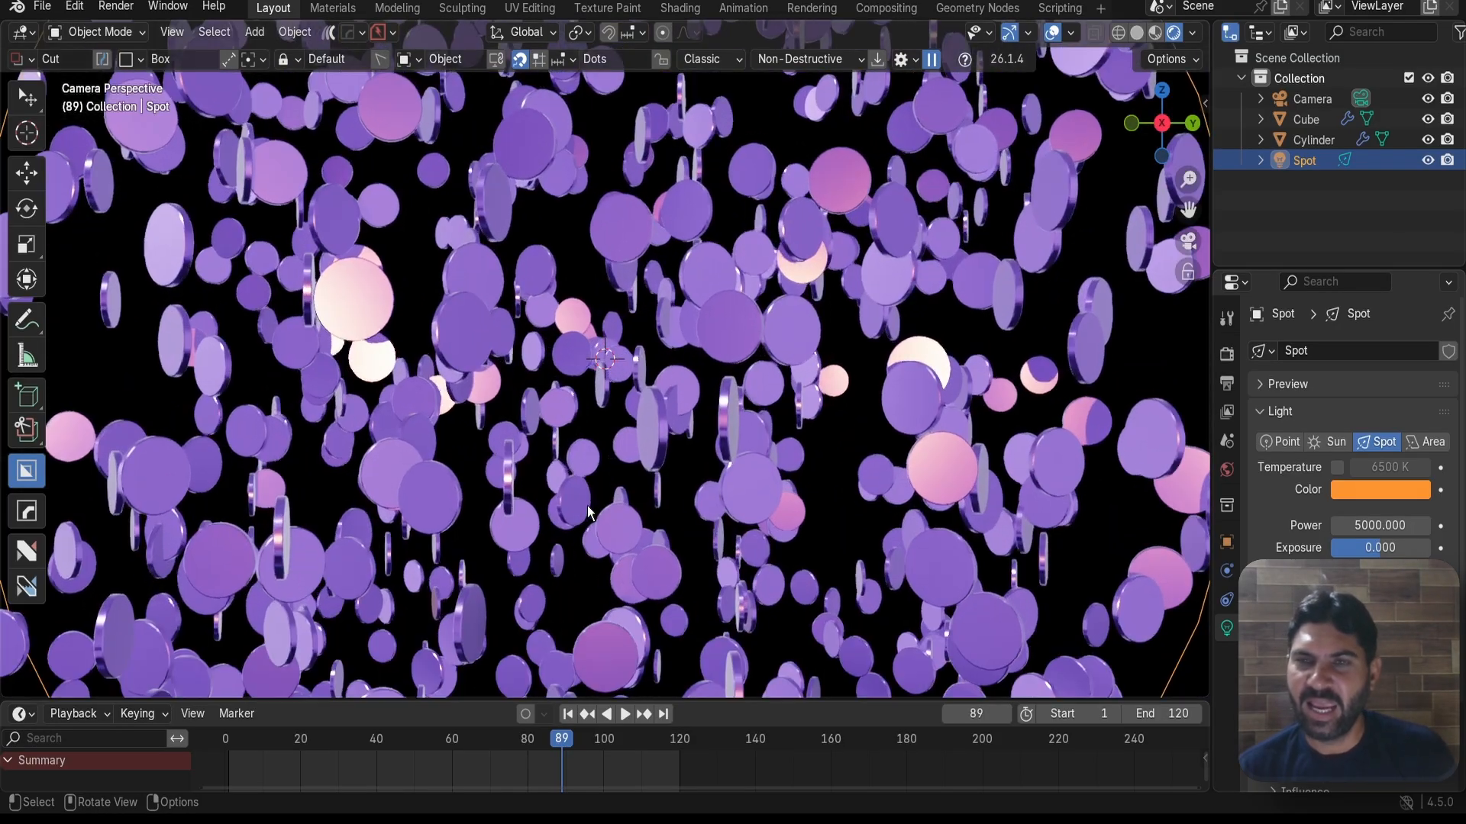
{"action": "scroll", "coordinate": [586, 445], "scroll_direction": "down", "scroll_amount": 3}
- Play the animation in the camera view, stop it at frame 82, and inspect the lit discs
{"action": "key", "text": "space"}
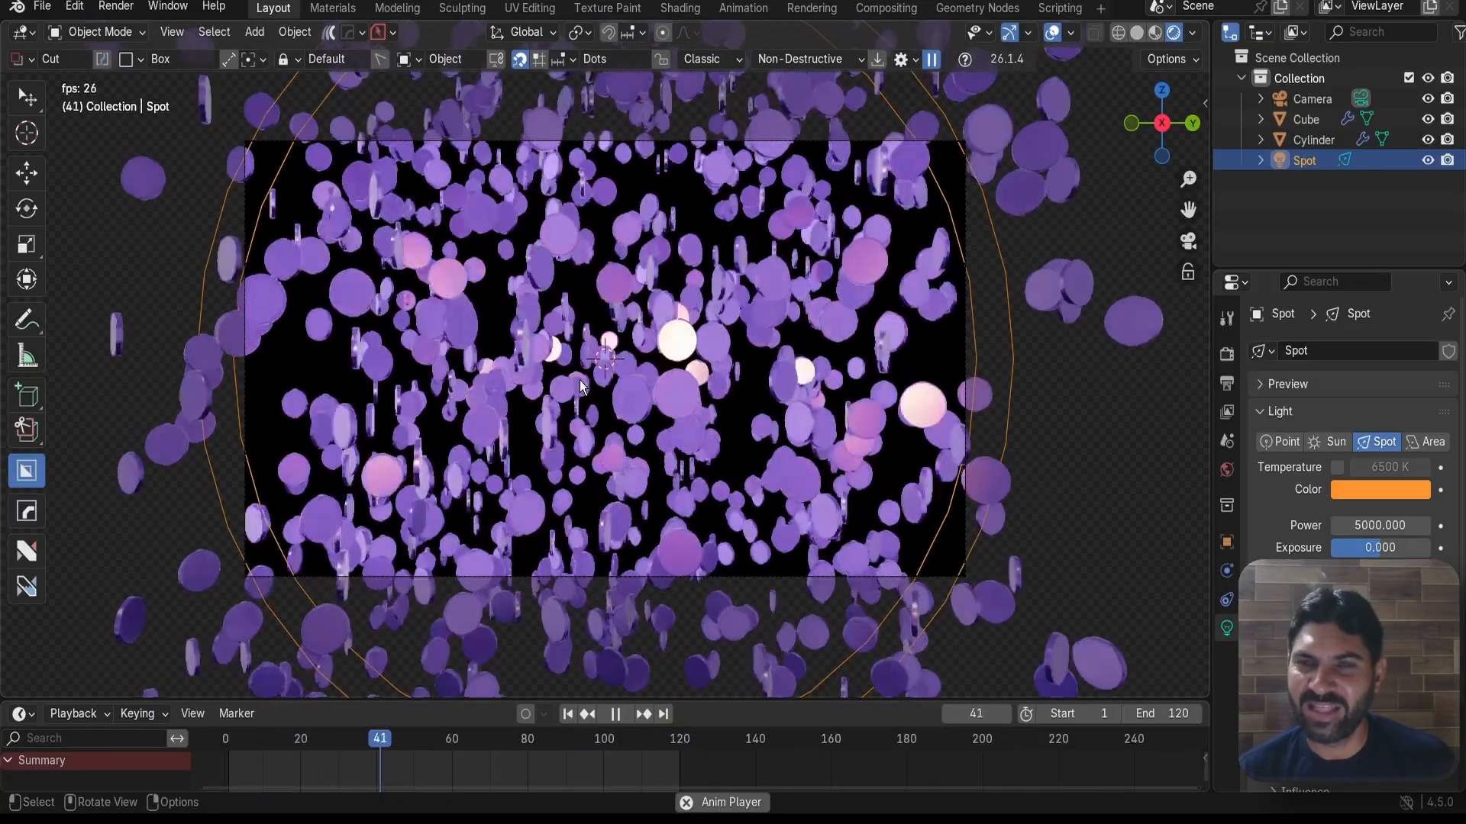
{"action": "key", "text": "space"}
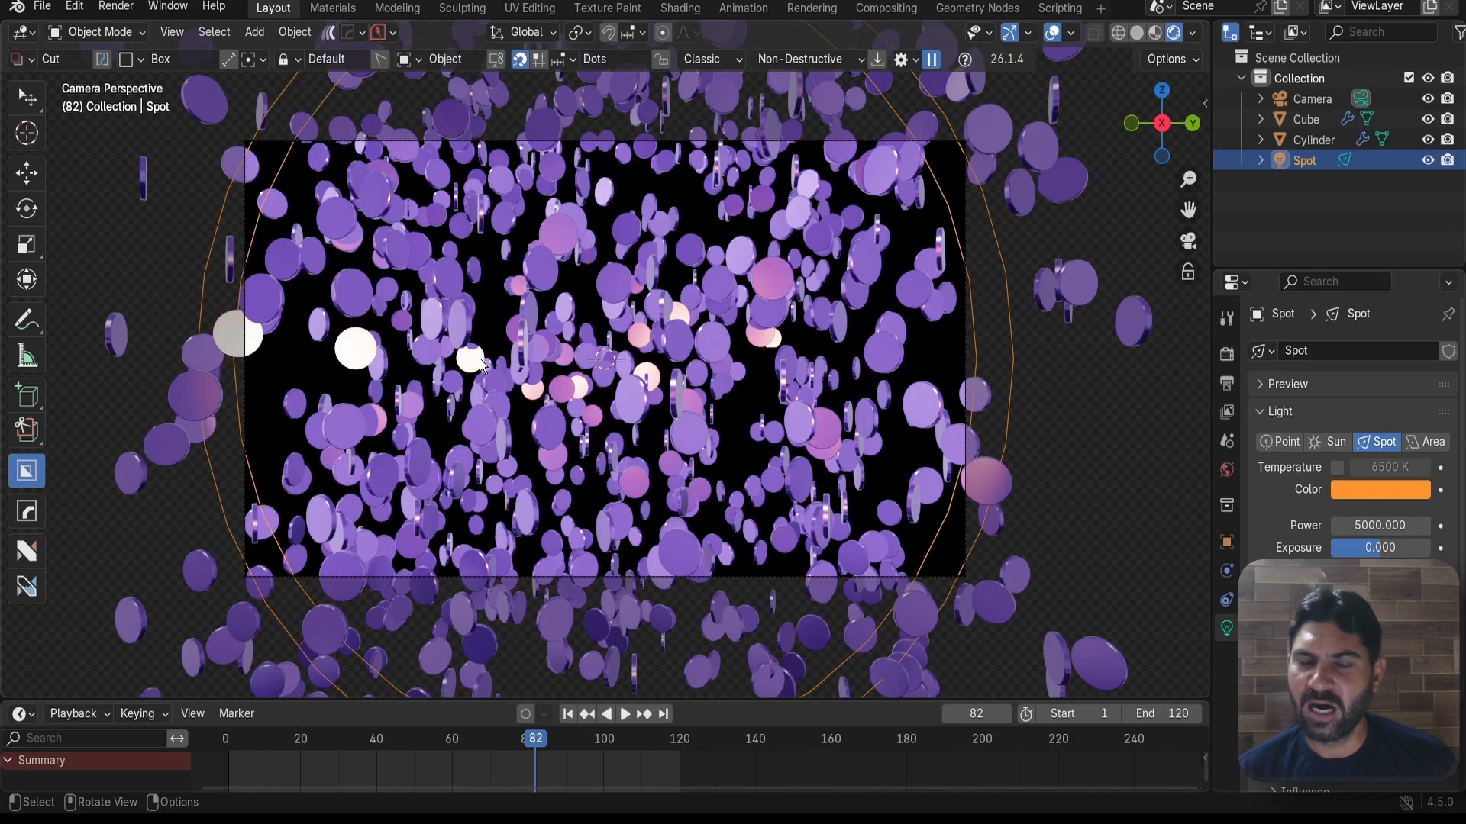
{"action": "scroll", "coordinate": [539, 352], "scroll_direction": "up", "scroll_amount": 3}
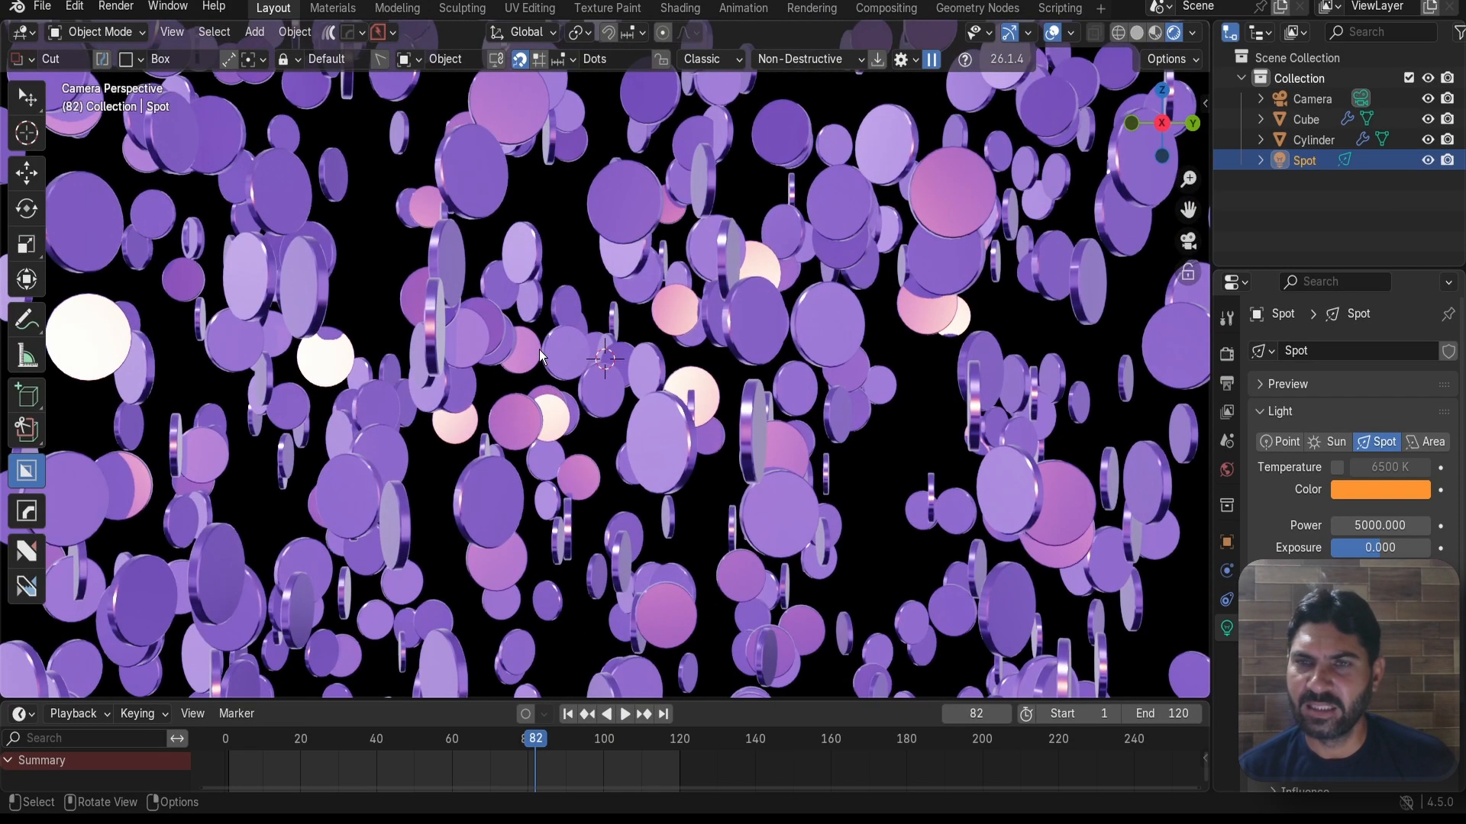
{"action": "scroll", "coordinate": [539, 352], "scroll_direction": "down", "scroll_amount": 6}
{"action": "scroll", "coordinate": [557, 346], "scroll_direction": "up", "scroll_amount": 3}
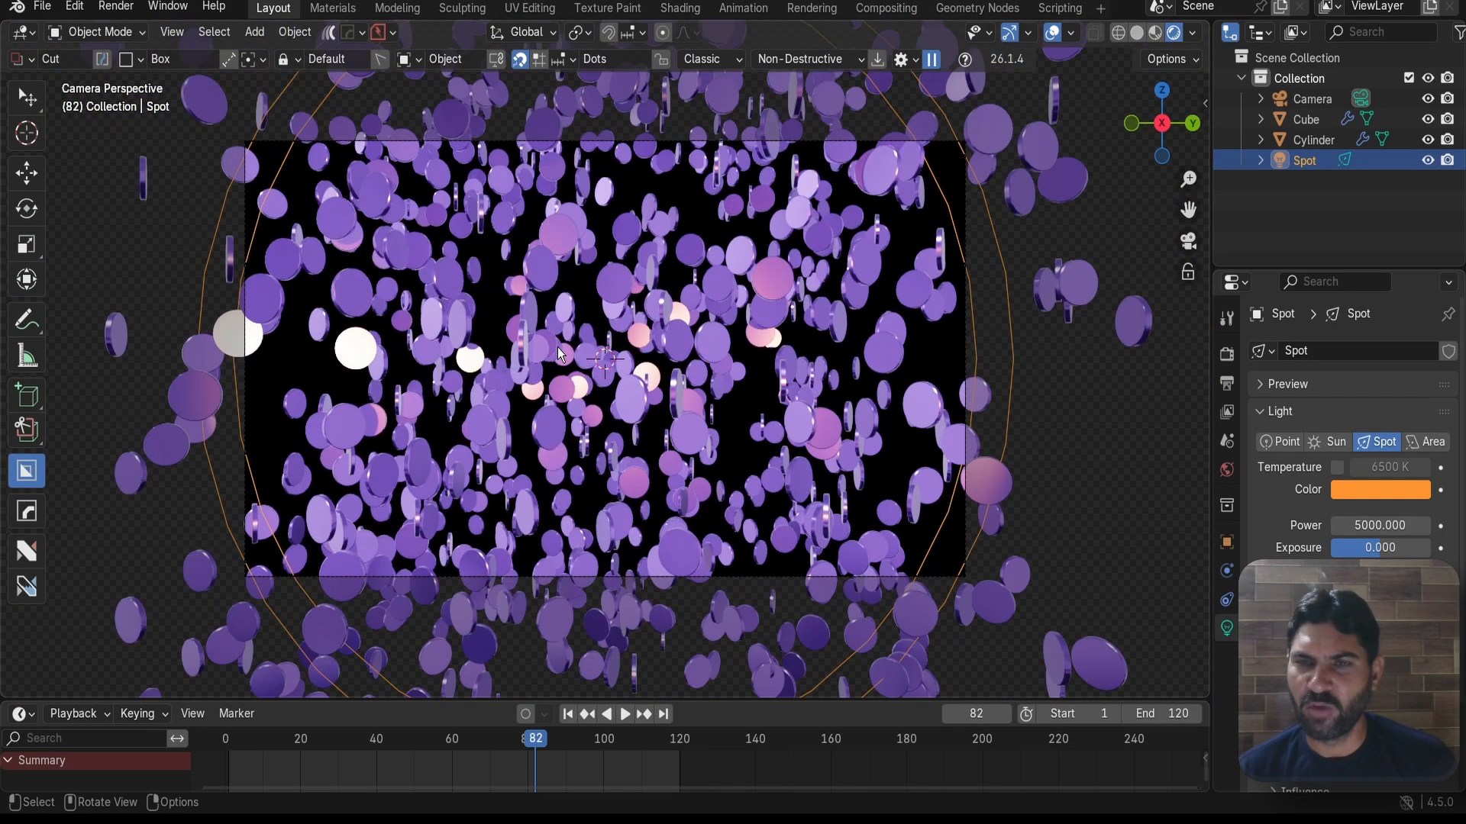
{"action": "scroll", "coordinate": [560, 352], "scroll_direction": "down", "scroll_amount": 2}
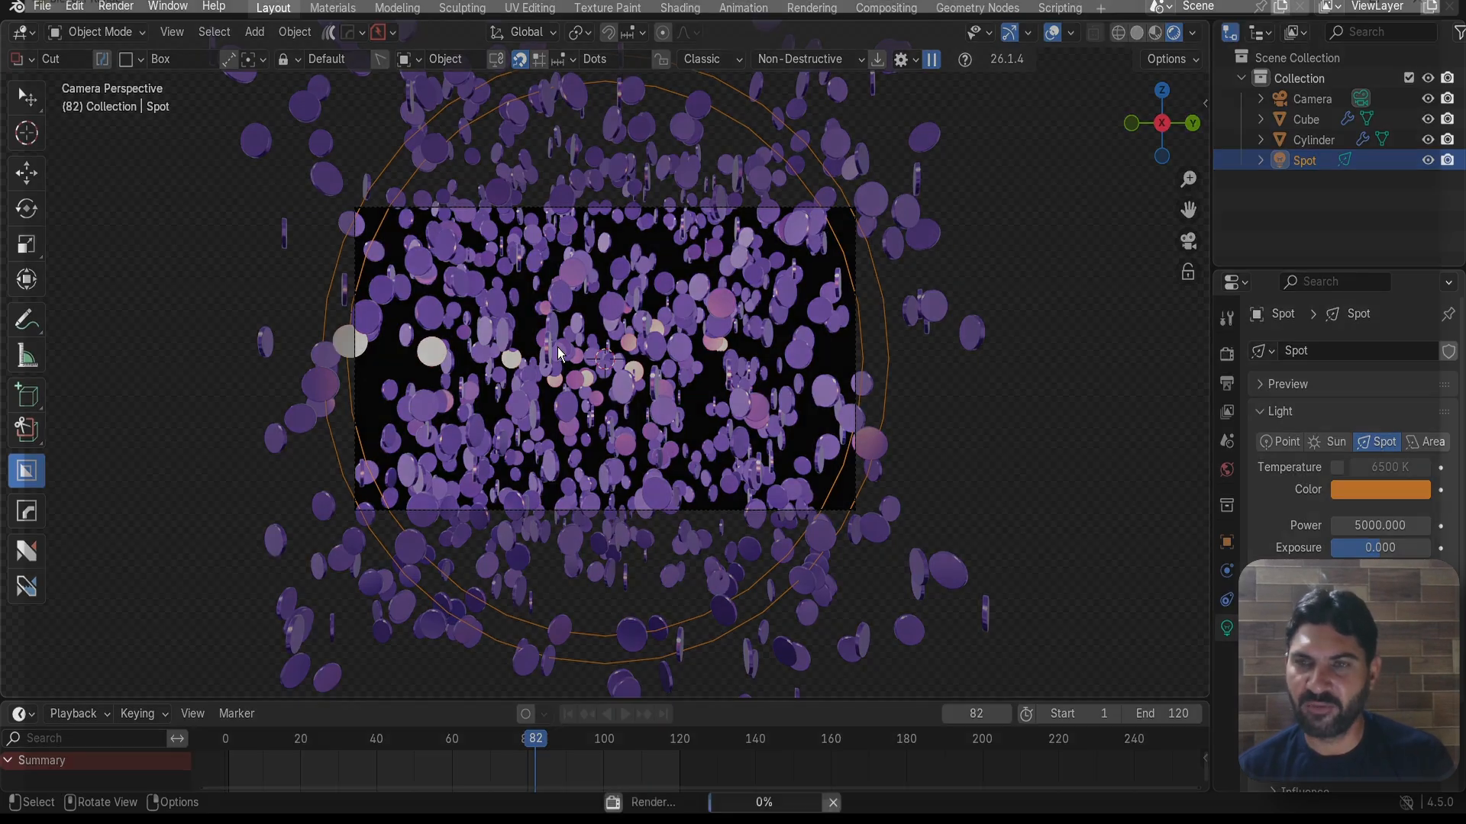
- Render frame 82 as a test image and inspect the whole result
{"action": "key", "text": "F12"}
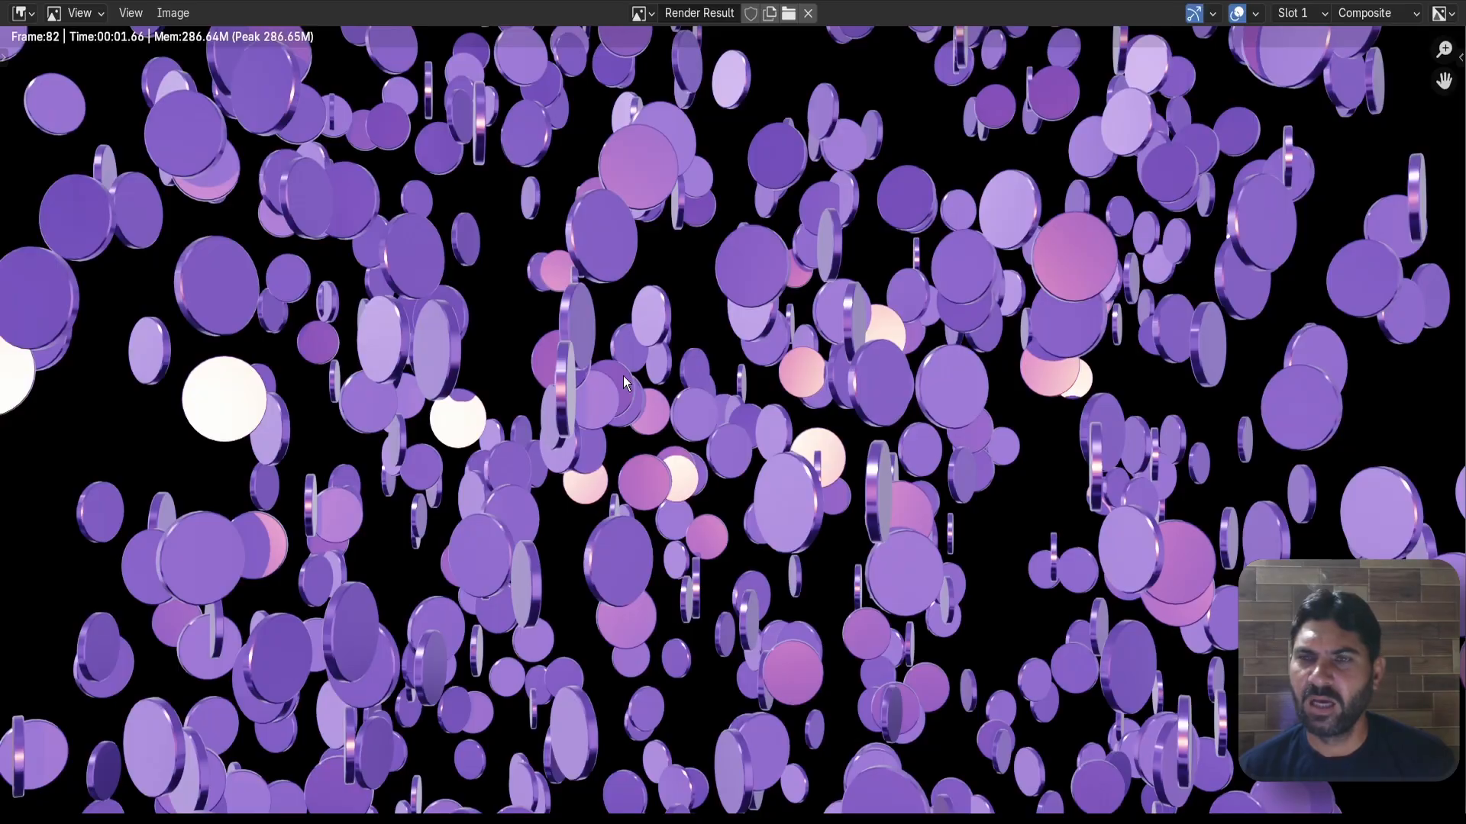
{"action": "scroll", "coordinate": [623, 375], "scroll_direction": "down", "scroll_amount": 4}
{"action": "scroll", "coordinate": [374, 322], "scroll_direction": "up", "scroll_amount": 1}
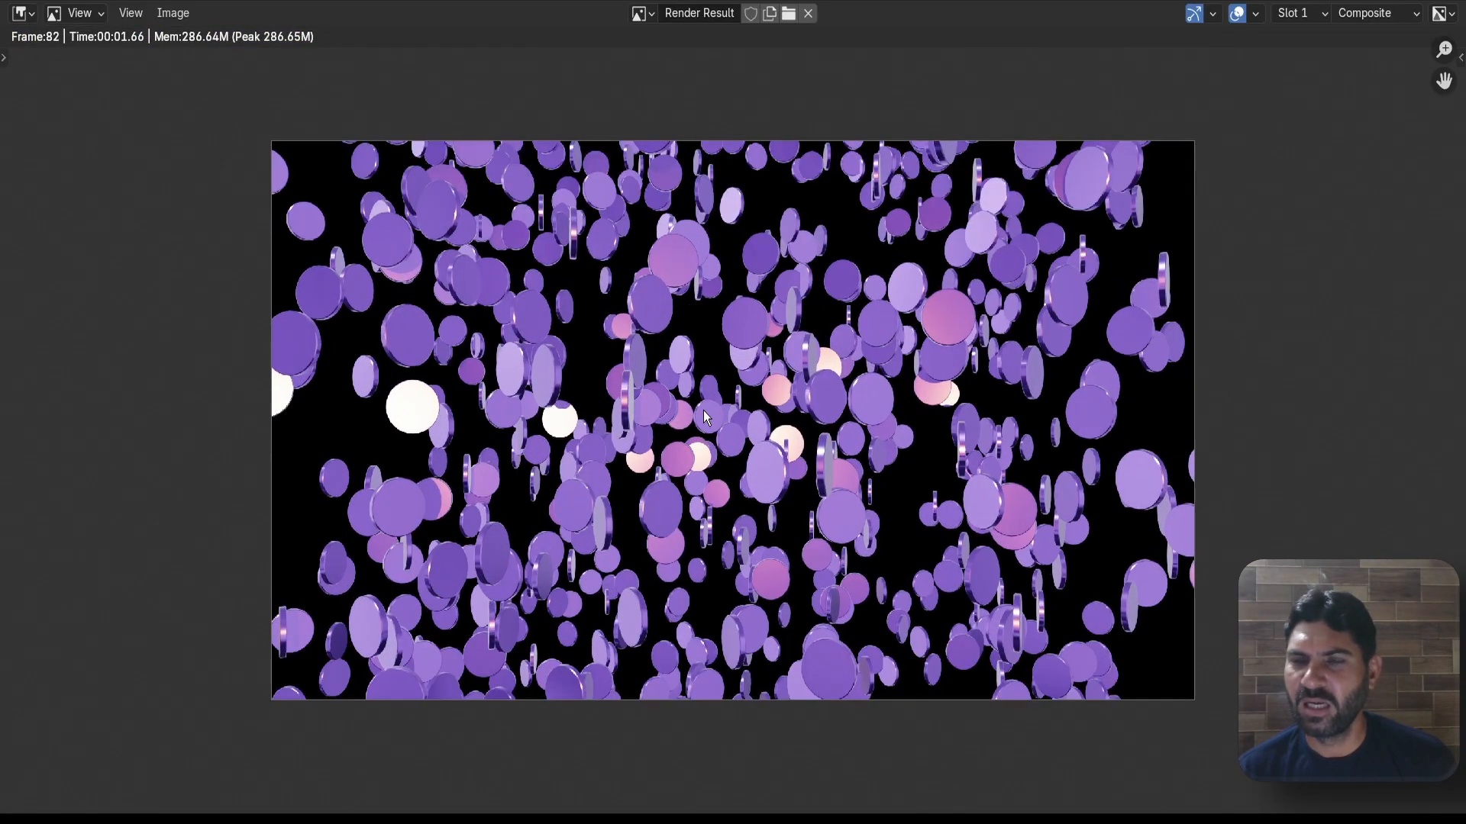
{"action": "scroll", "coordinate": [703, 410], "scroll_direction": "up", "scroll_amount": 1}
{"action": "scroll", "coordinate": [754, 355], "scroll_direction": "down", "scroll_amount": 1}
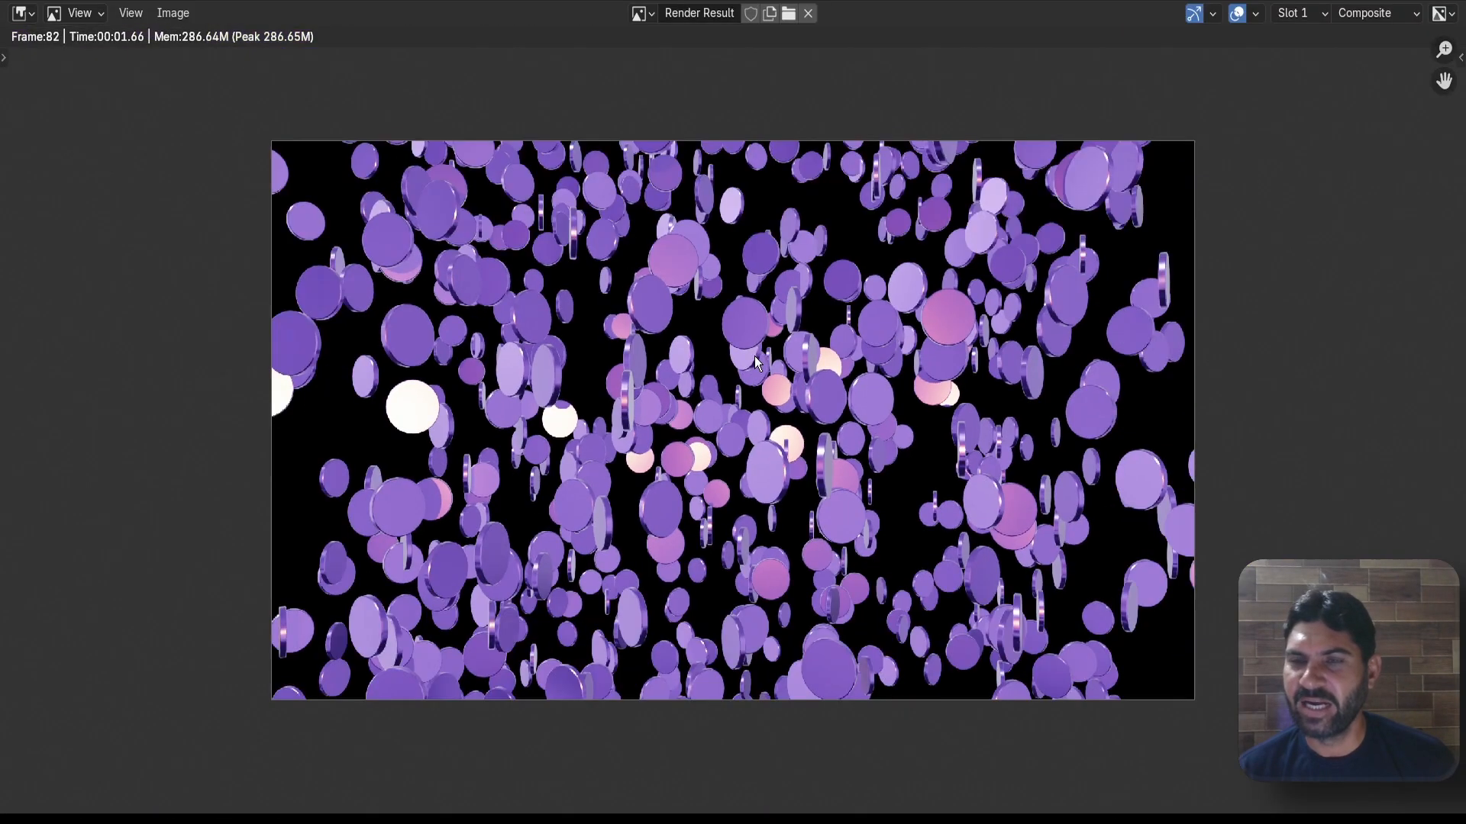